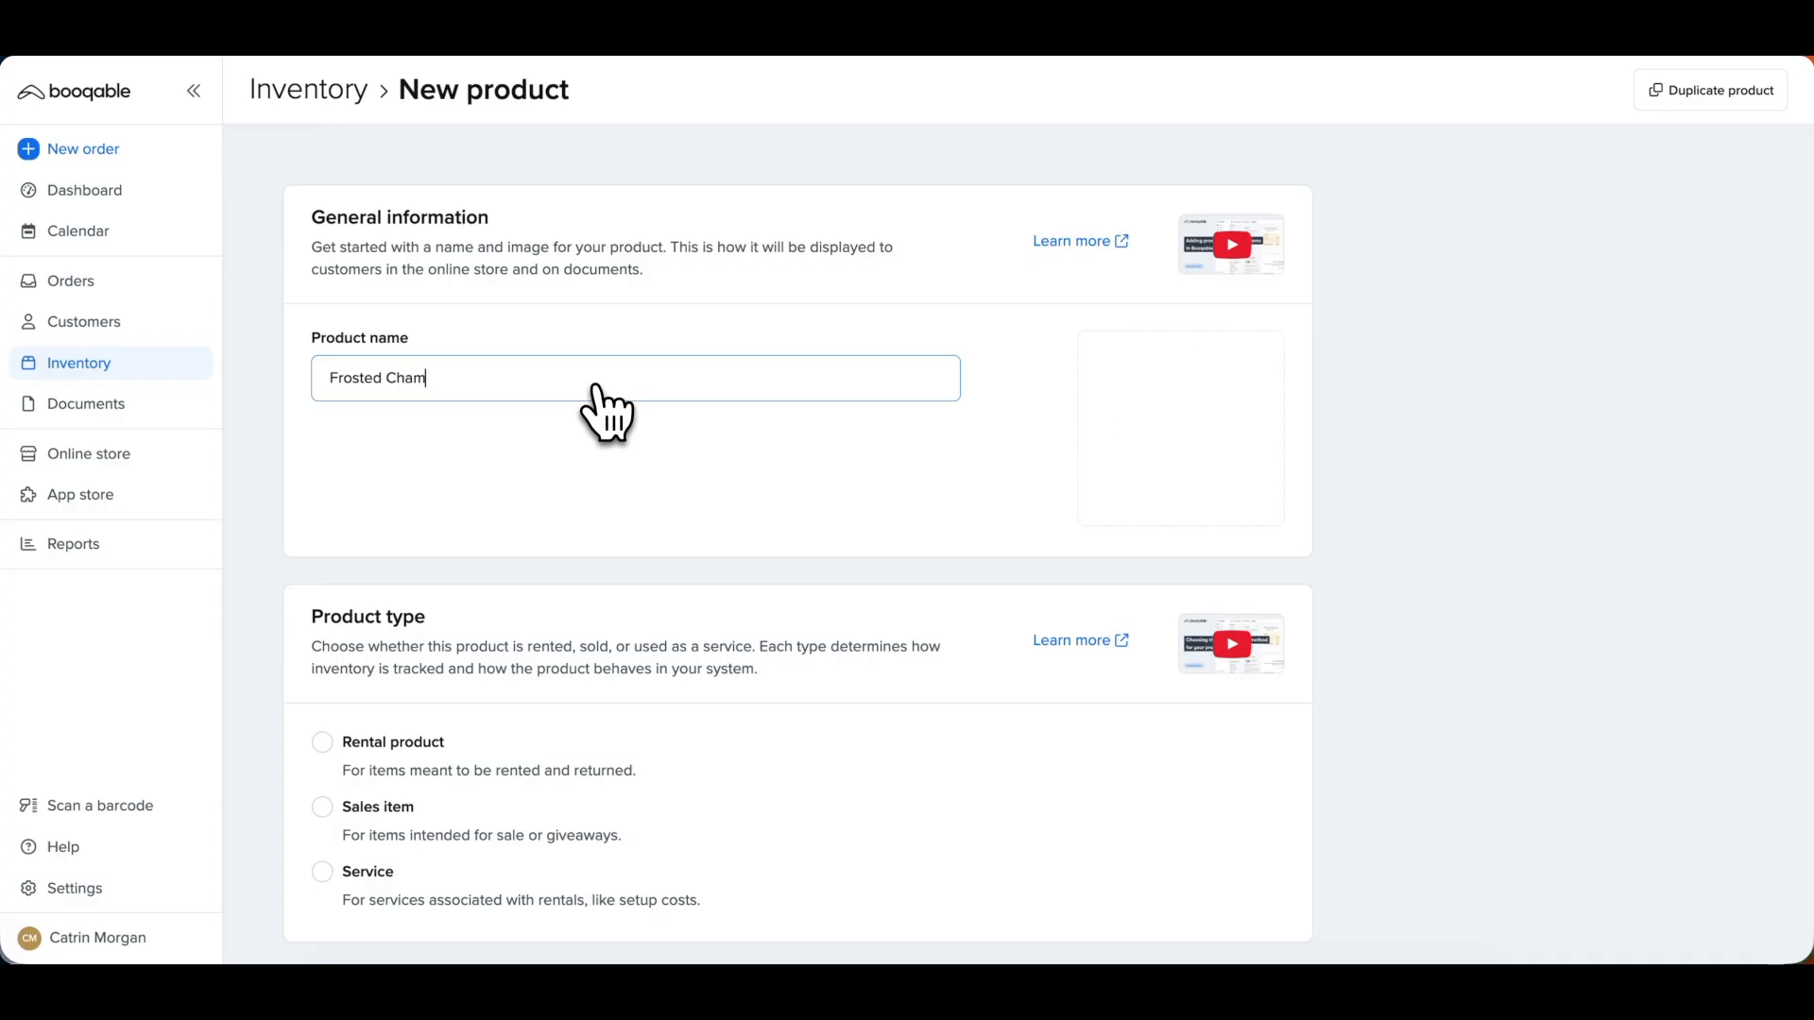
# - Name the new product "Frosted Champagne Glass" and choose the suggested image of a pale frosted champagne flute
pyautogui.write('gne')
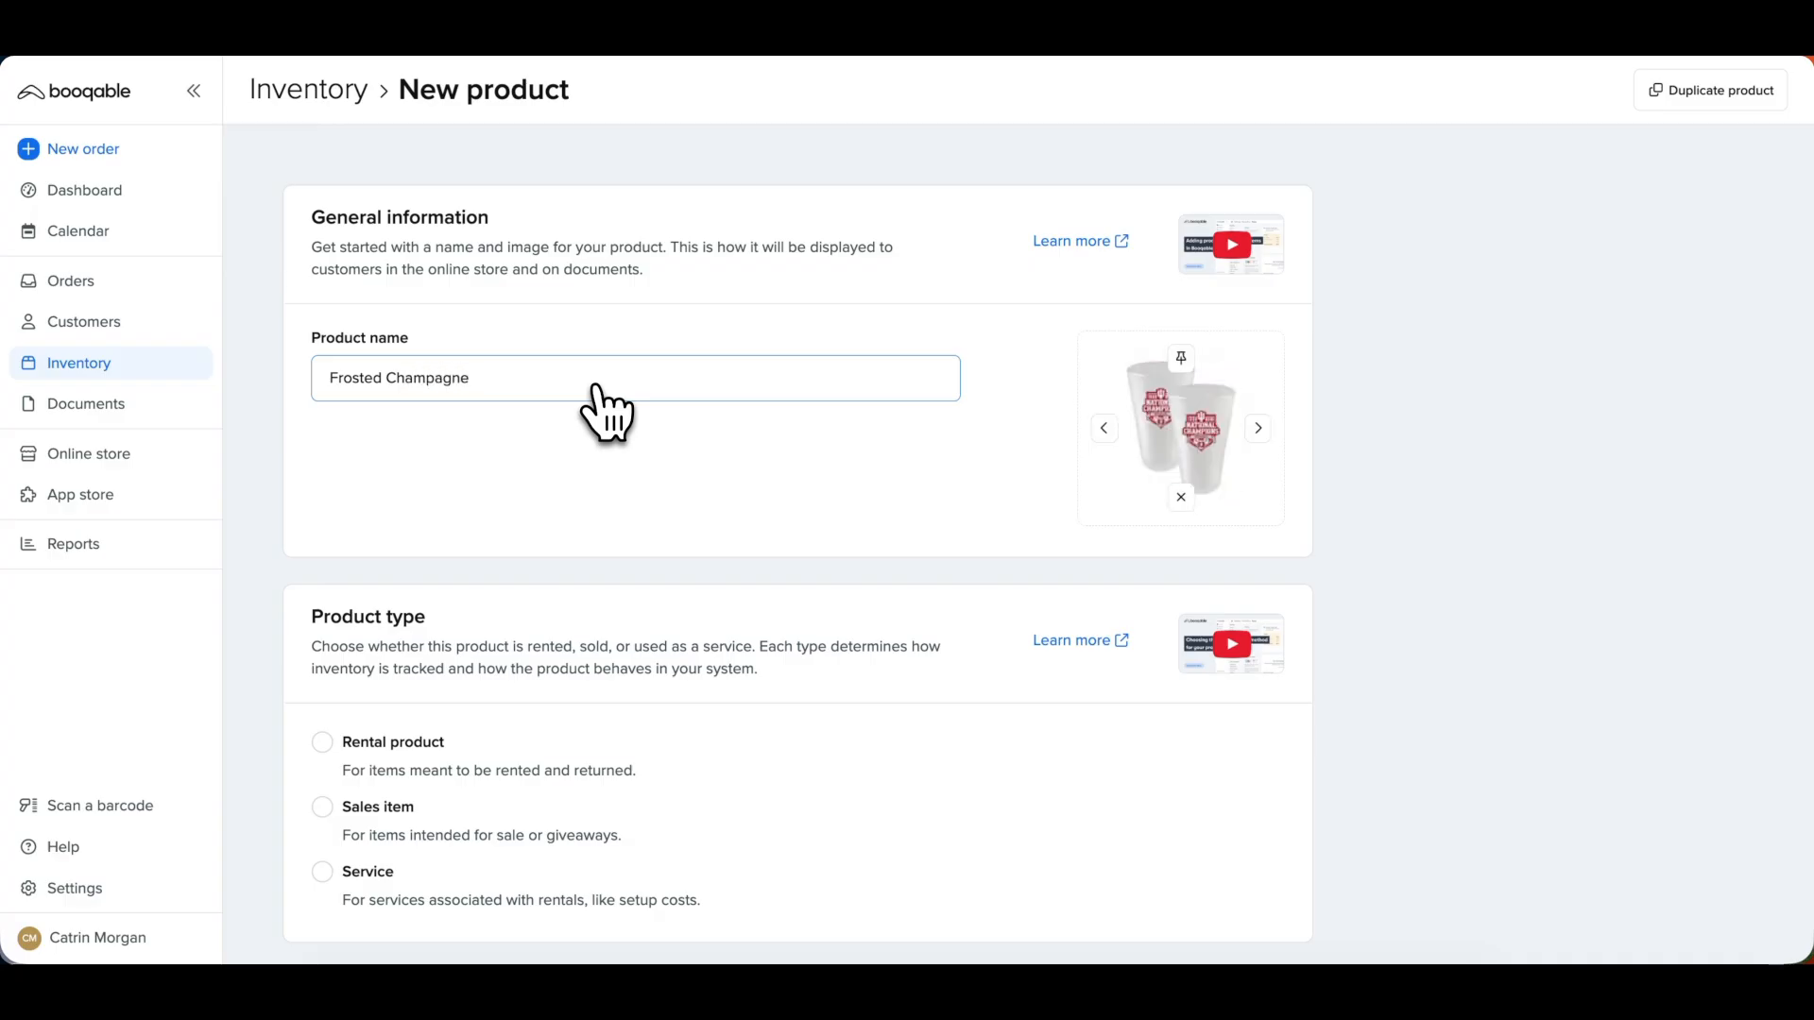
pyautogui.write(' Glass')
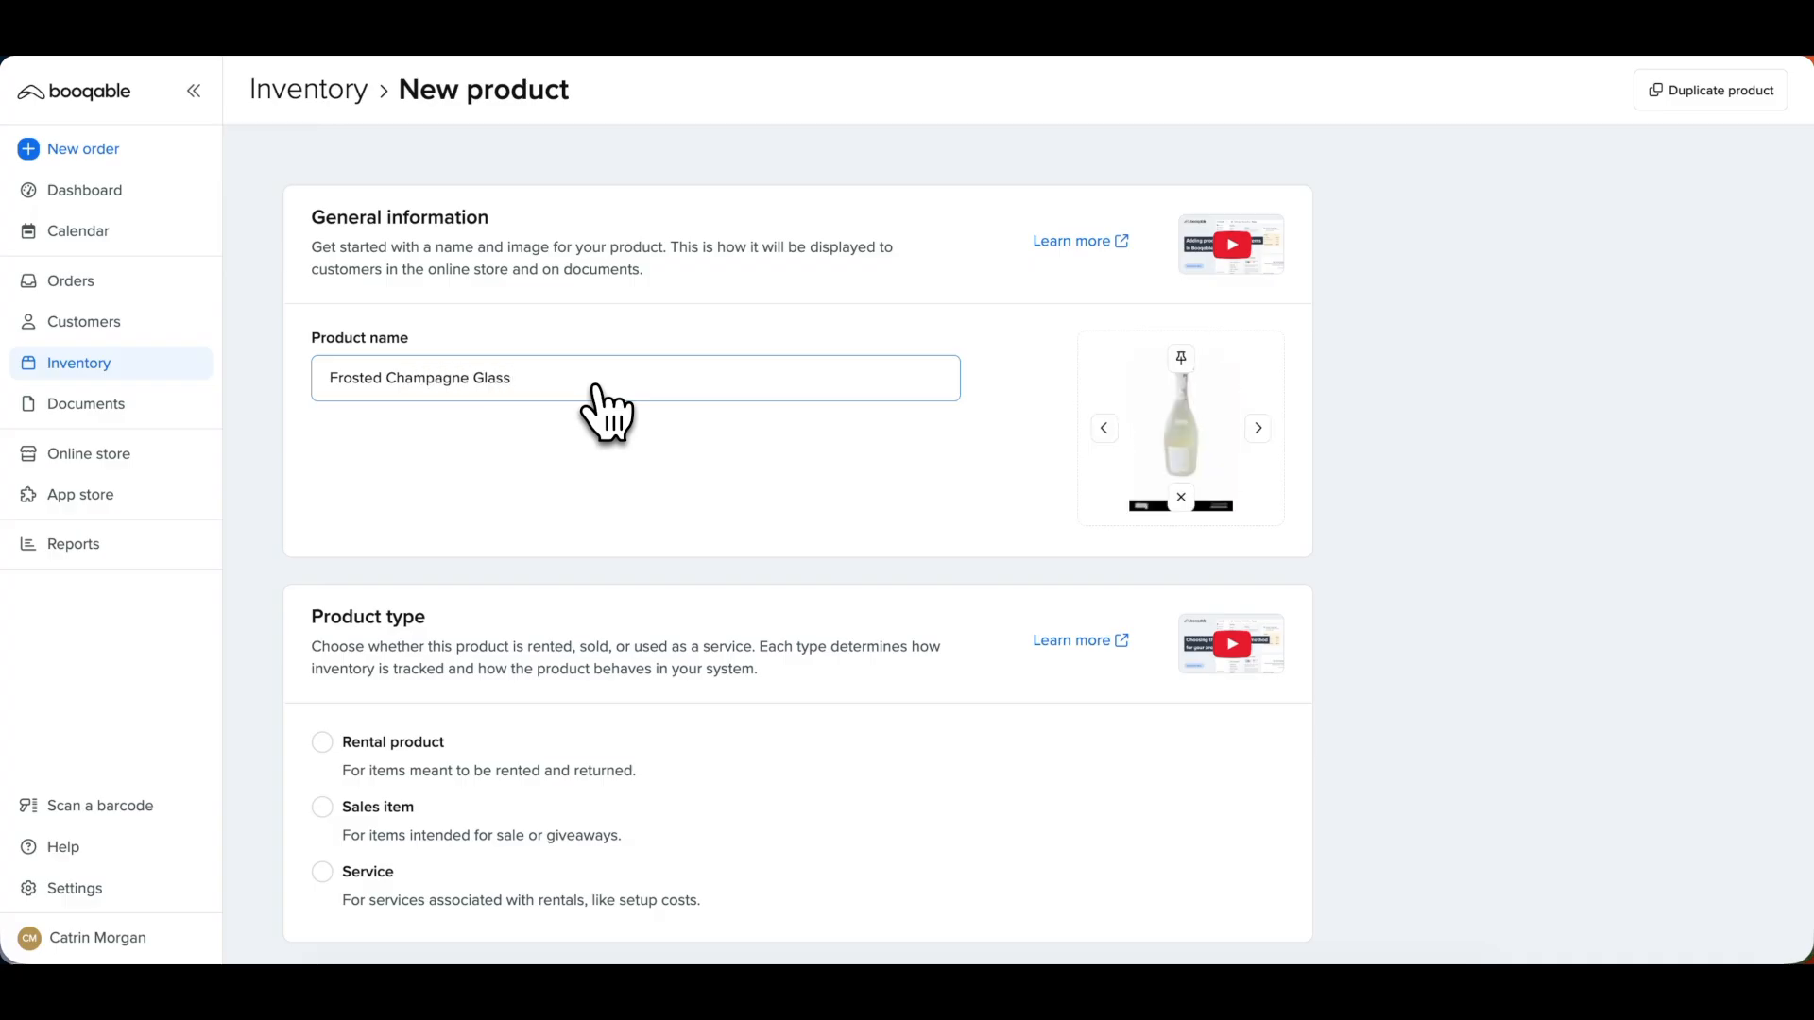
pyautogui.click(1258, 430)
pyautogui.click(1258, 430)
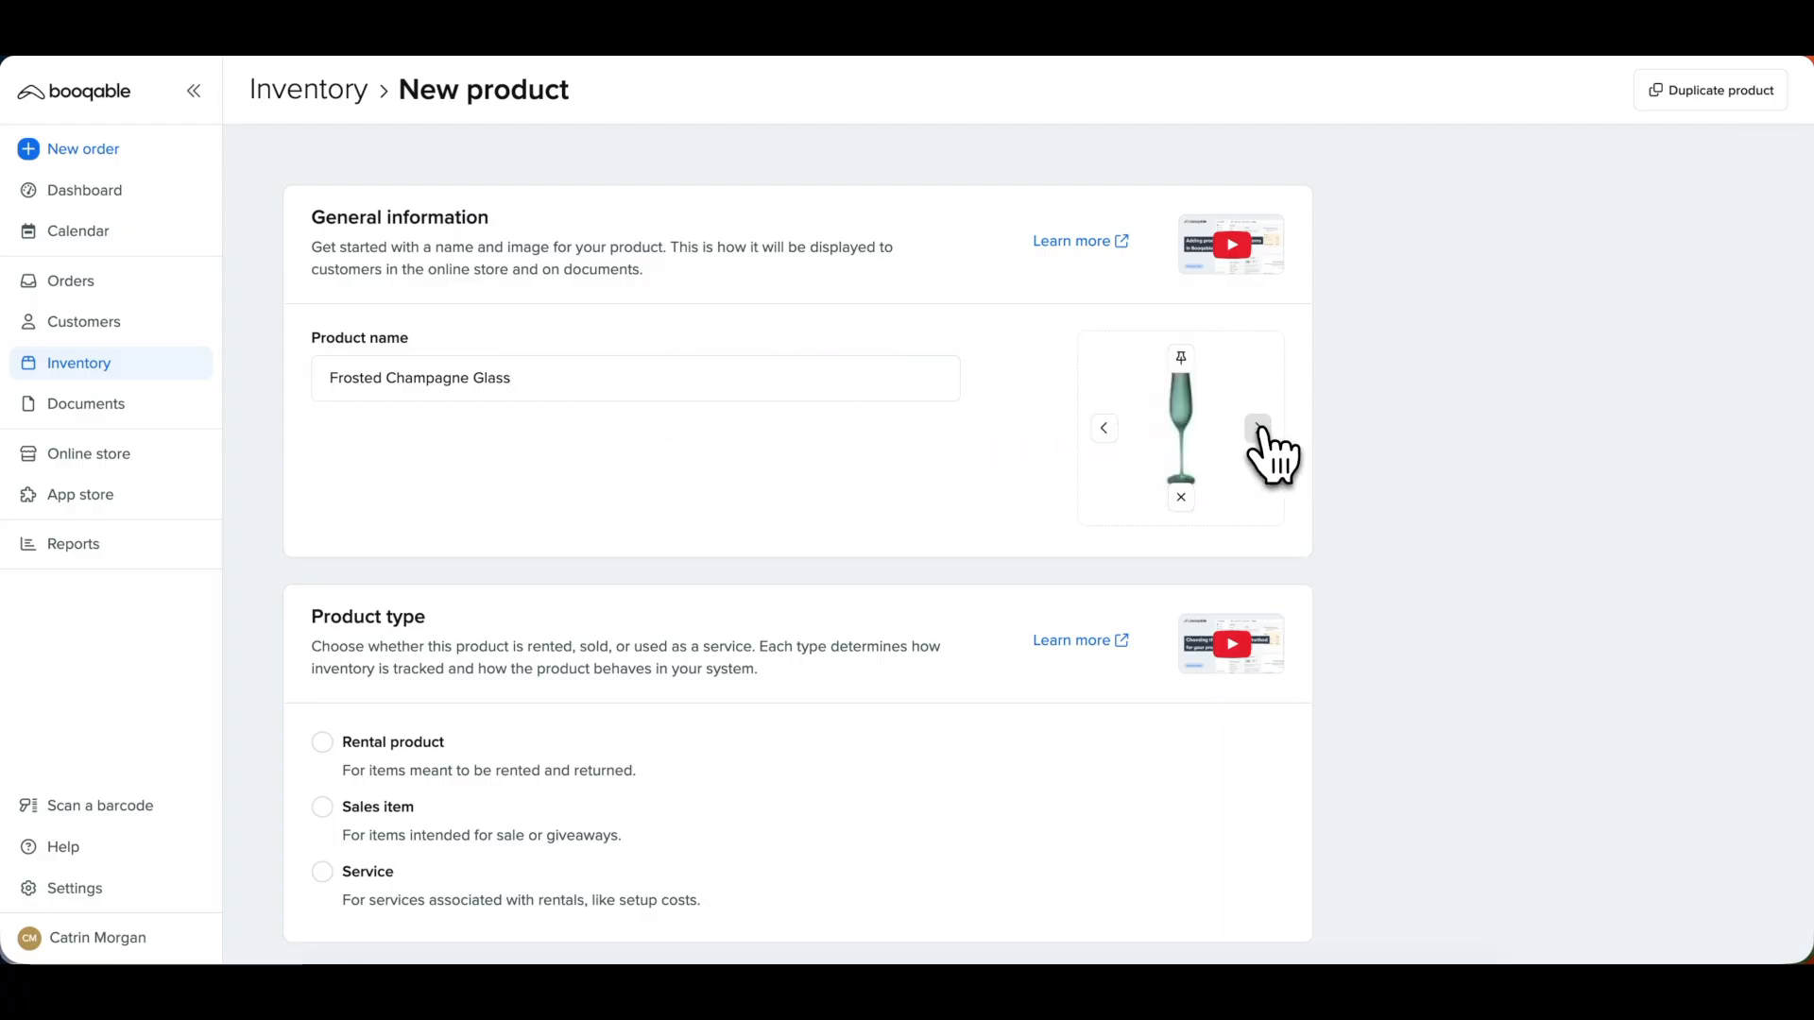
pyautogui.click(1259, 430)
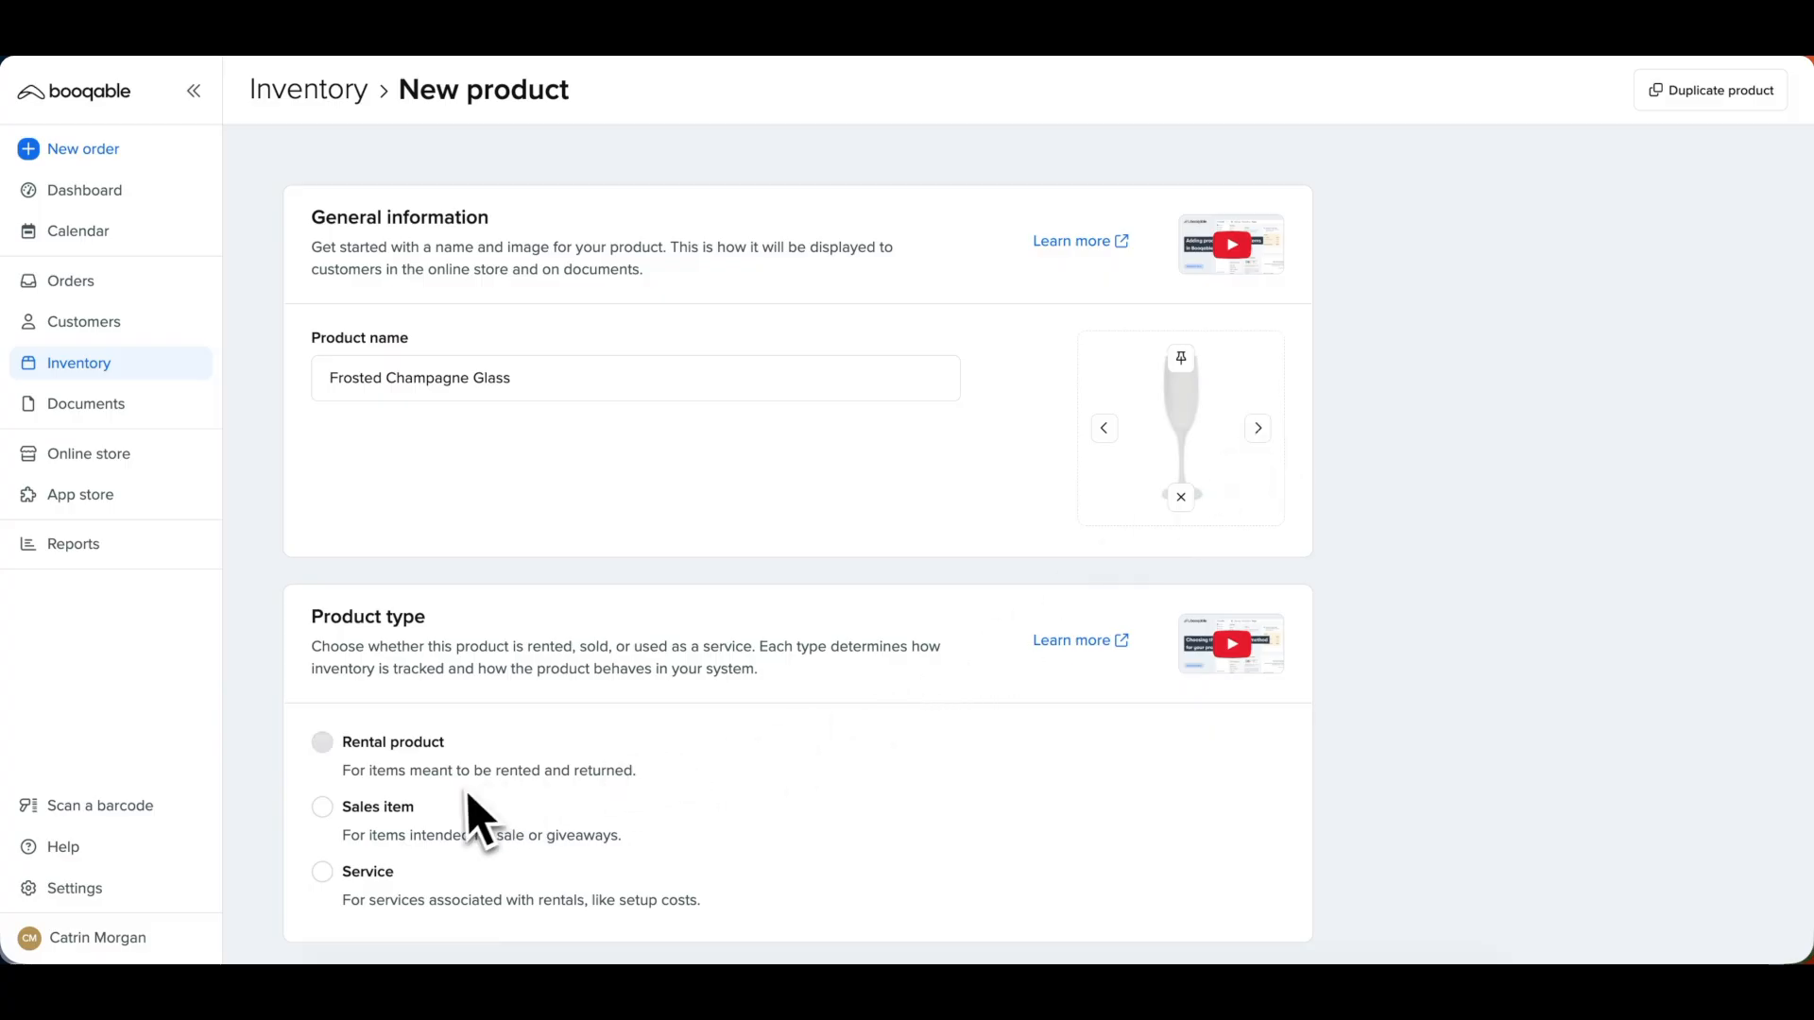
# - Set the product type to Rental product with the Track individually tracking method
pyautogui.scroll(-1, 463, 798)
pyautogui.scroll(-1, 469, 822)
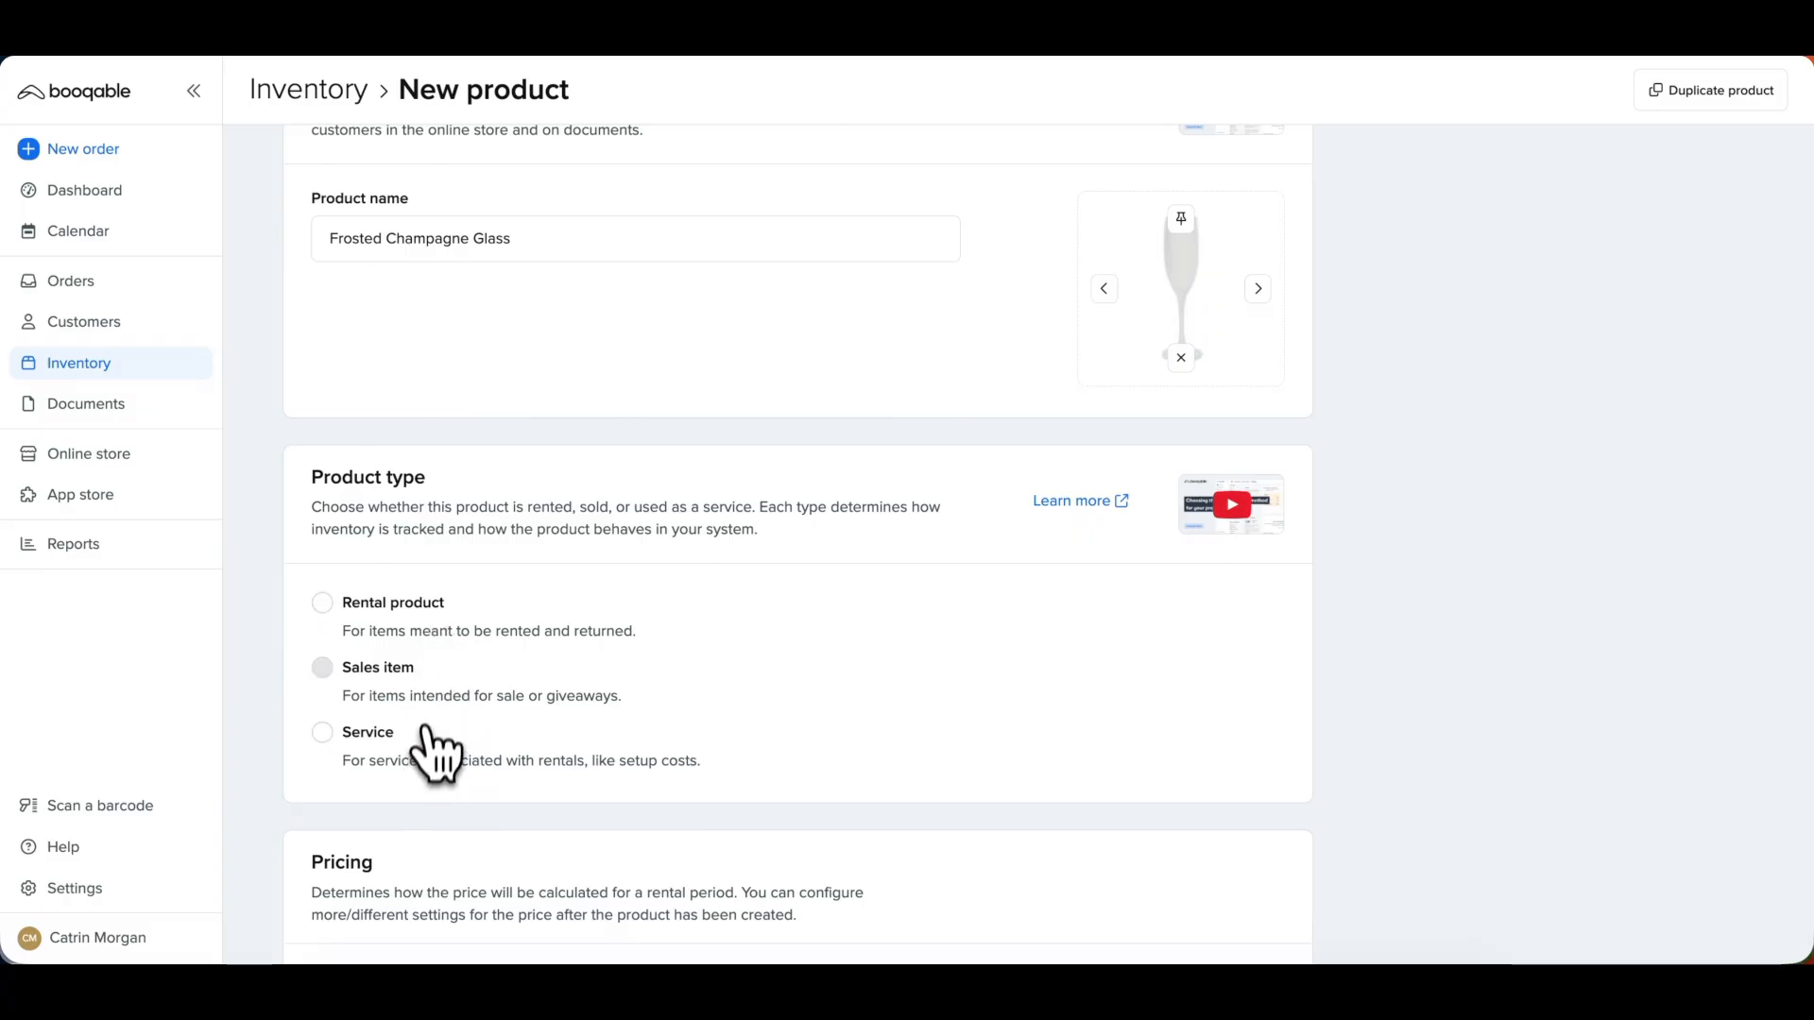
pyautogui.click(417, 631)
pyautogui.scroll(-2, 412, 625)
pyautogui.scroll(-2, 417, 652)
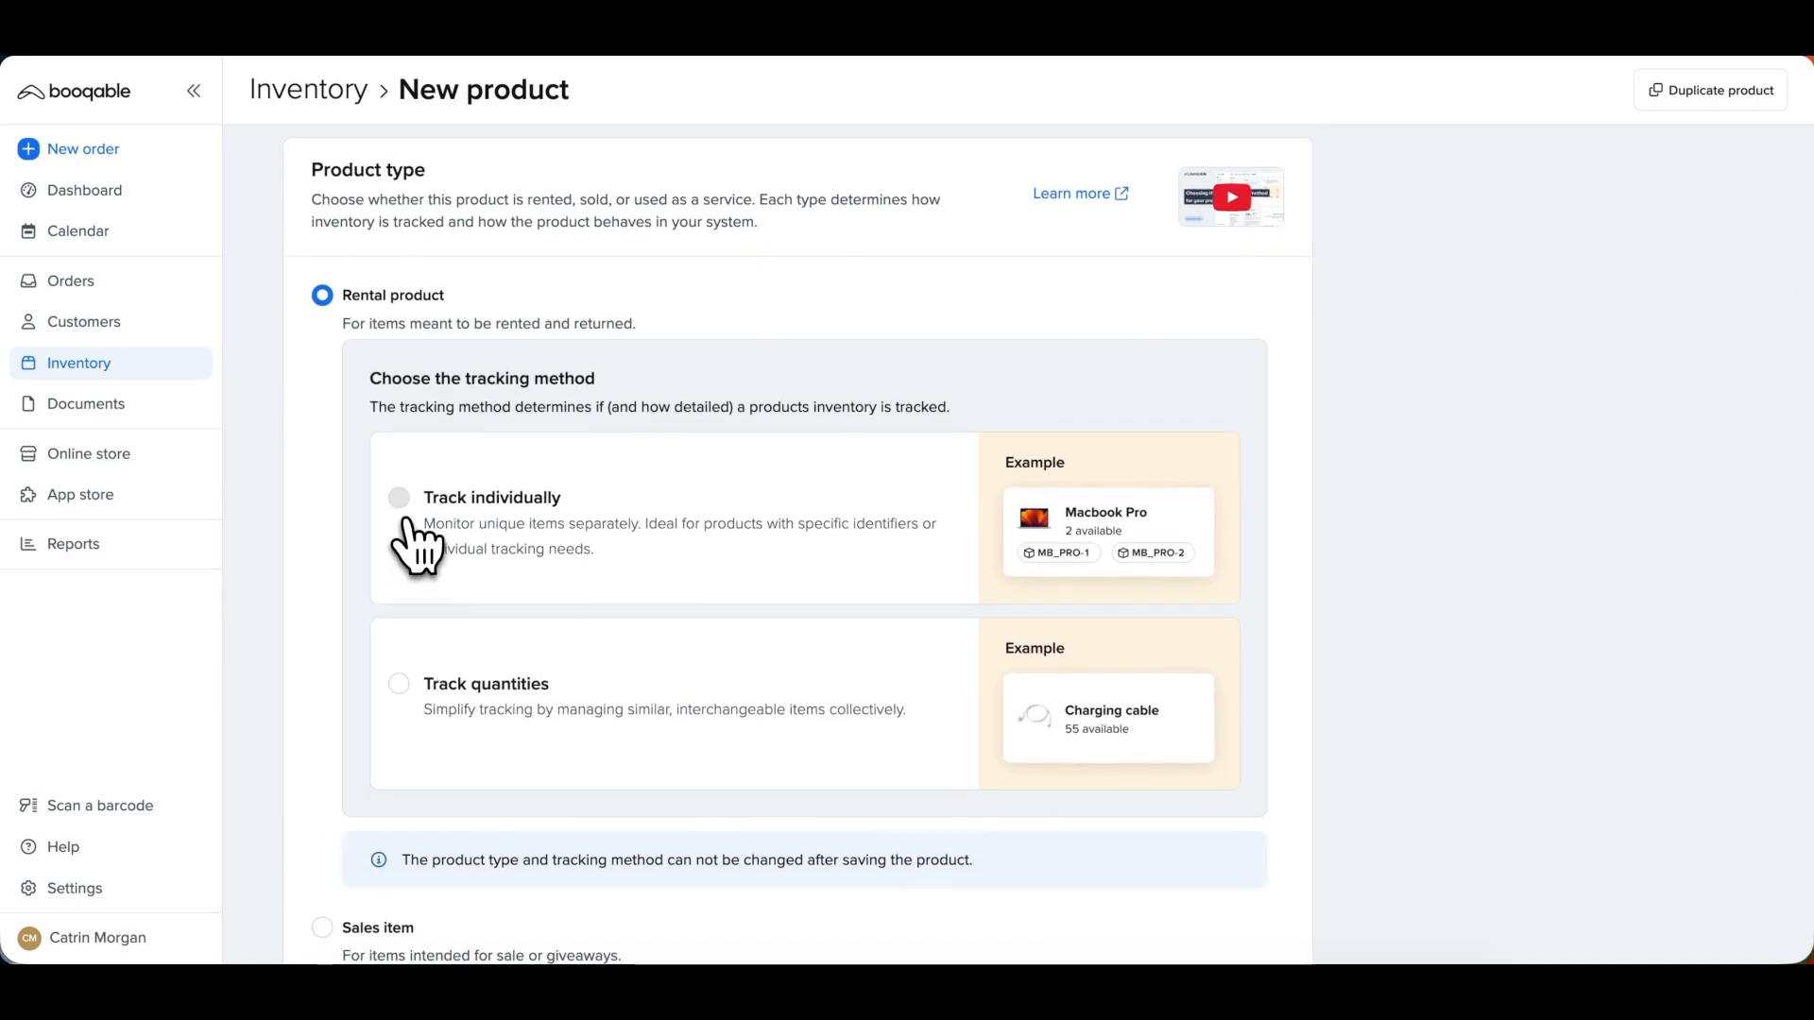
pyautogui.click(406, 520)
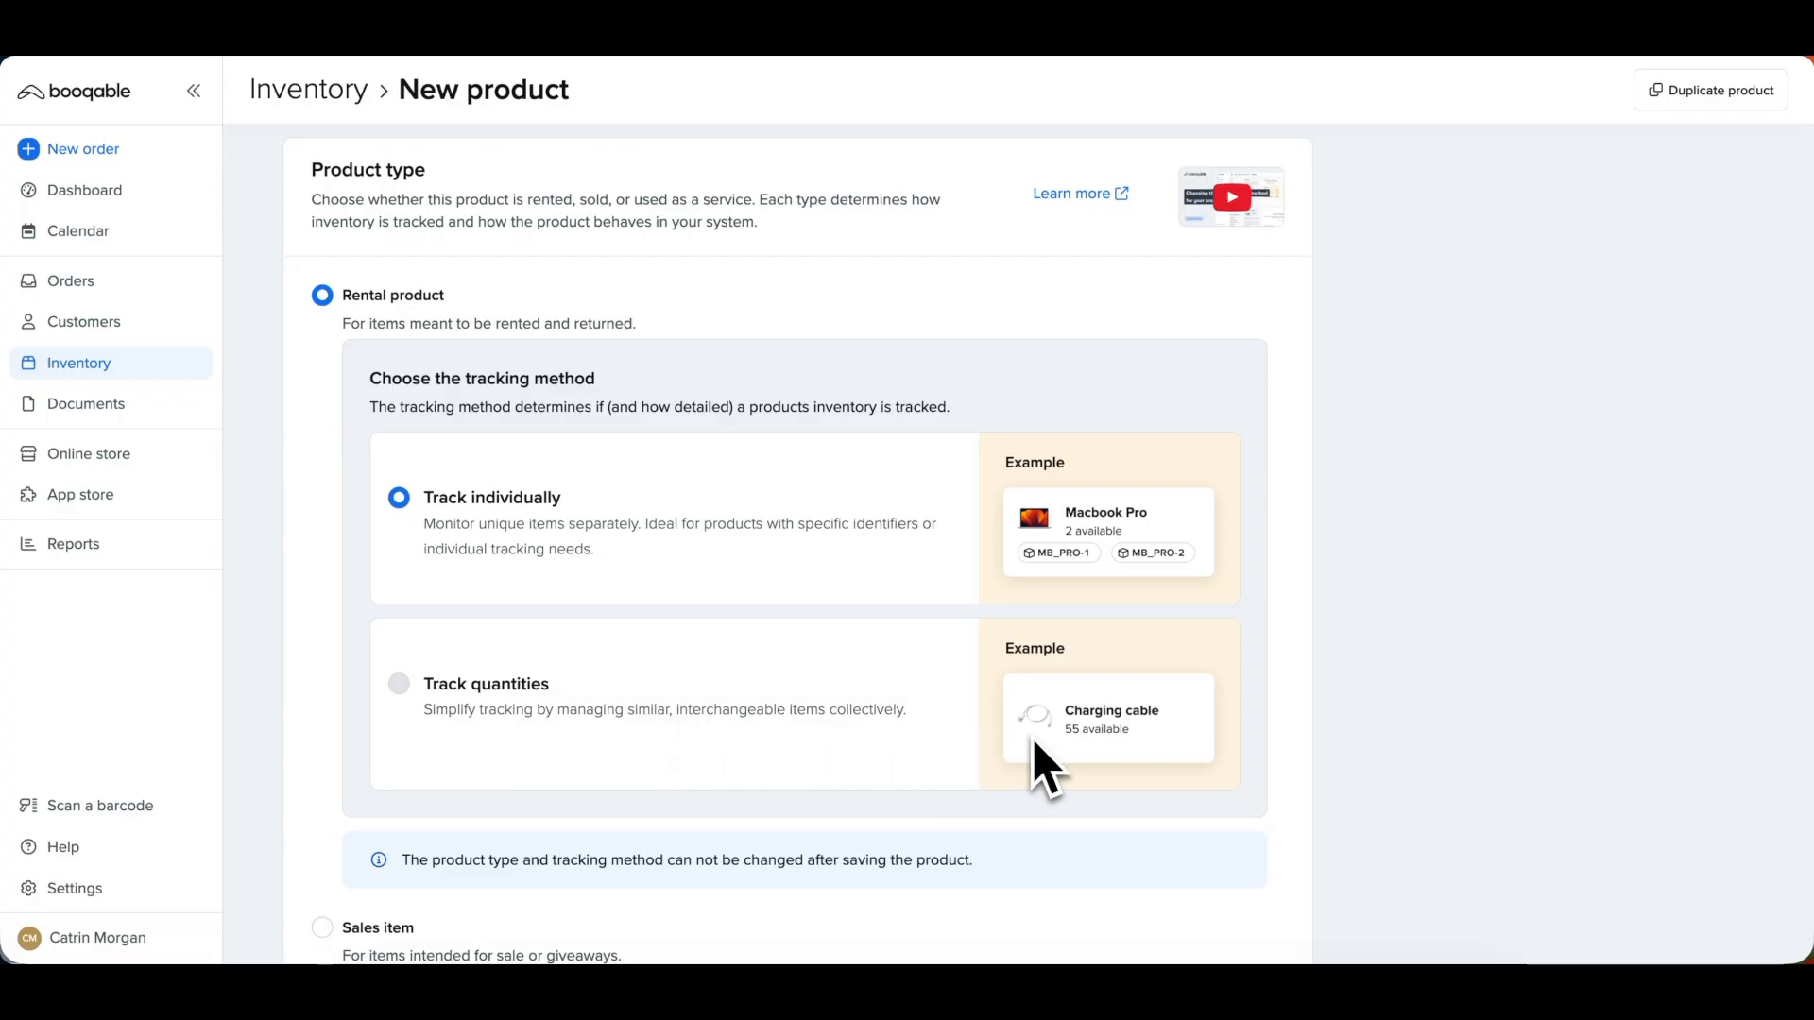
# - Set the pricing to a flat fee of $7.00 per day, taxable under Standard sales tax
pyautogui.scroll(-7, 1044, 768)
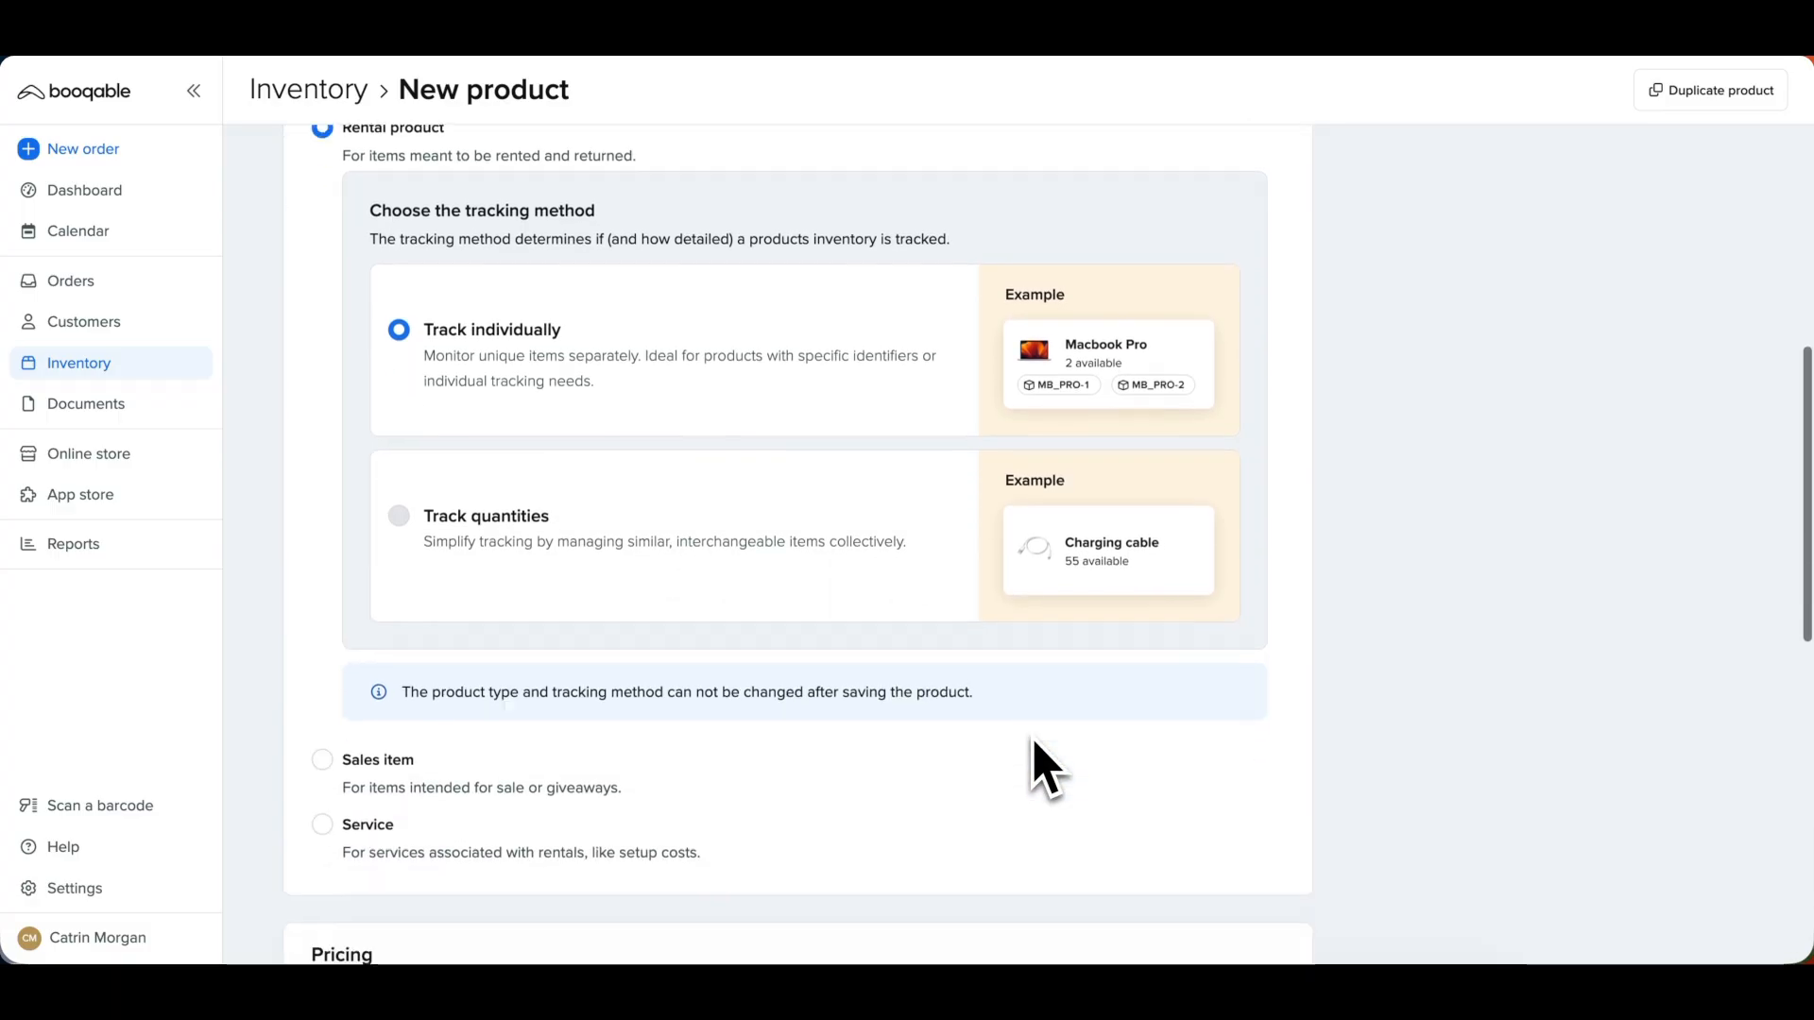
pyautogui.scroll(-3, 1044, 768)
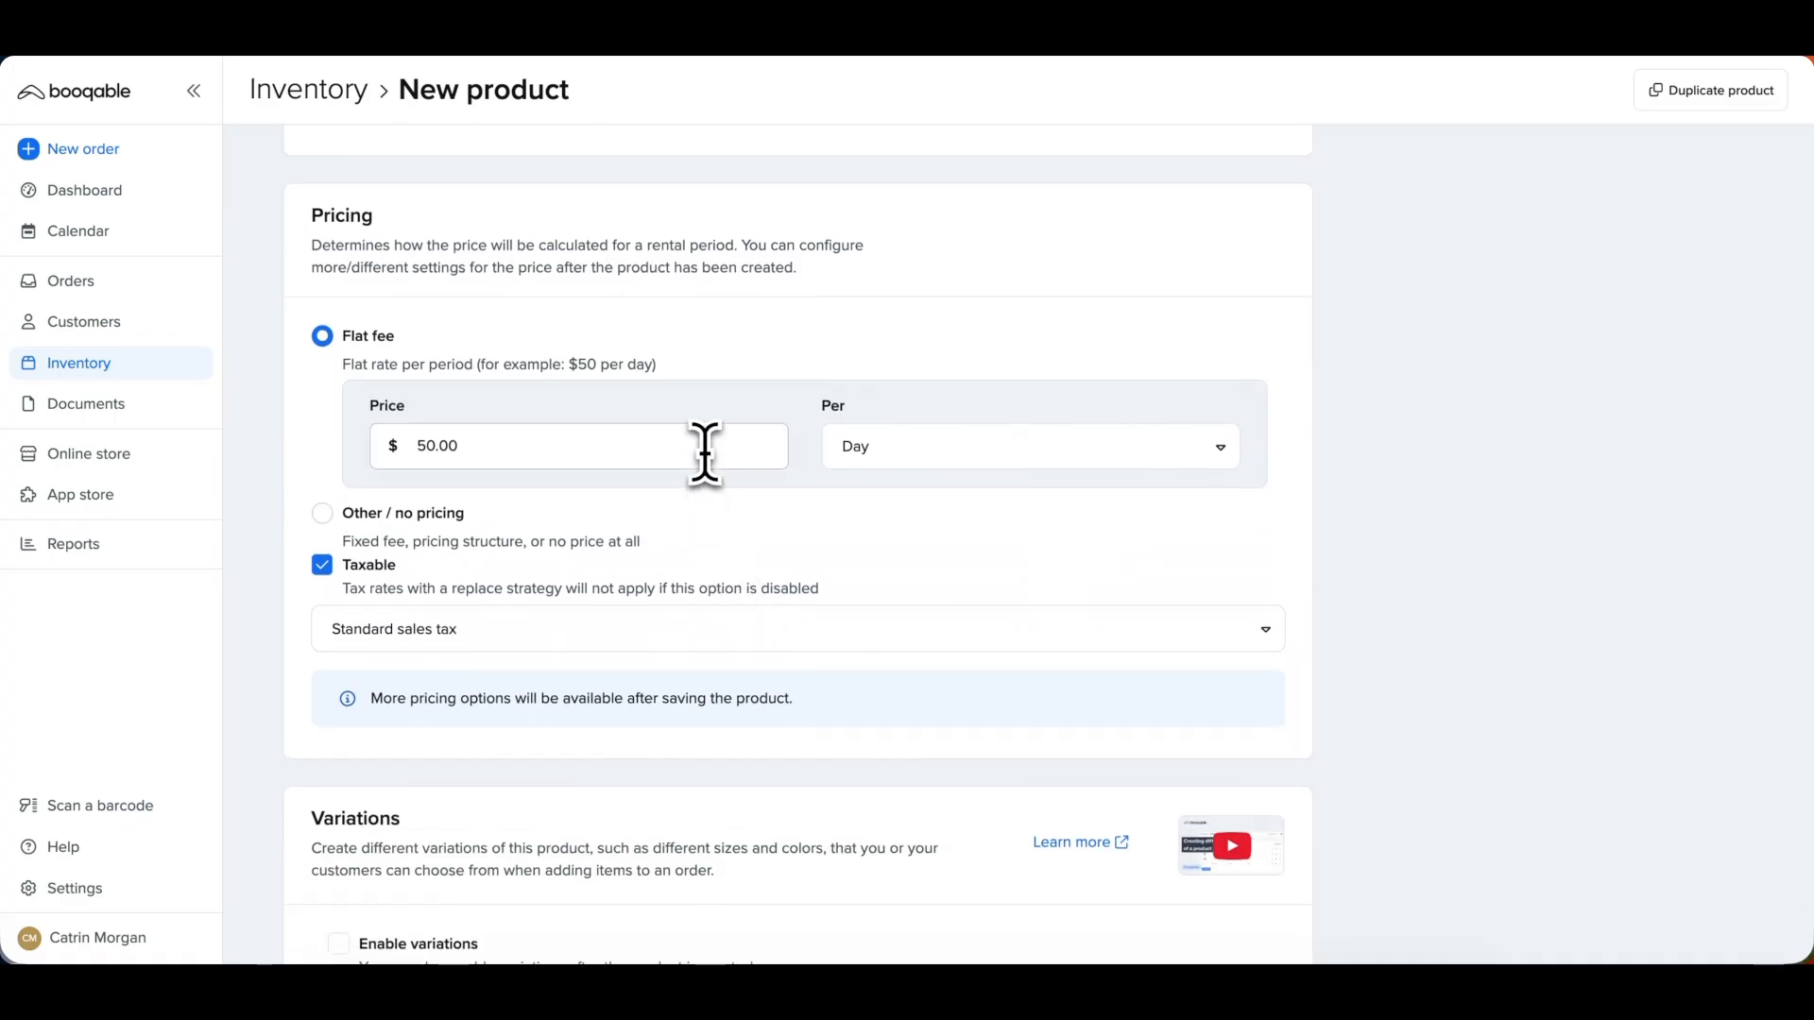
pyautogui.doubleClick(430, 447)
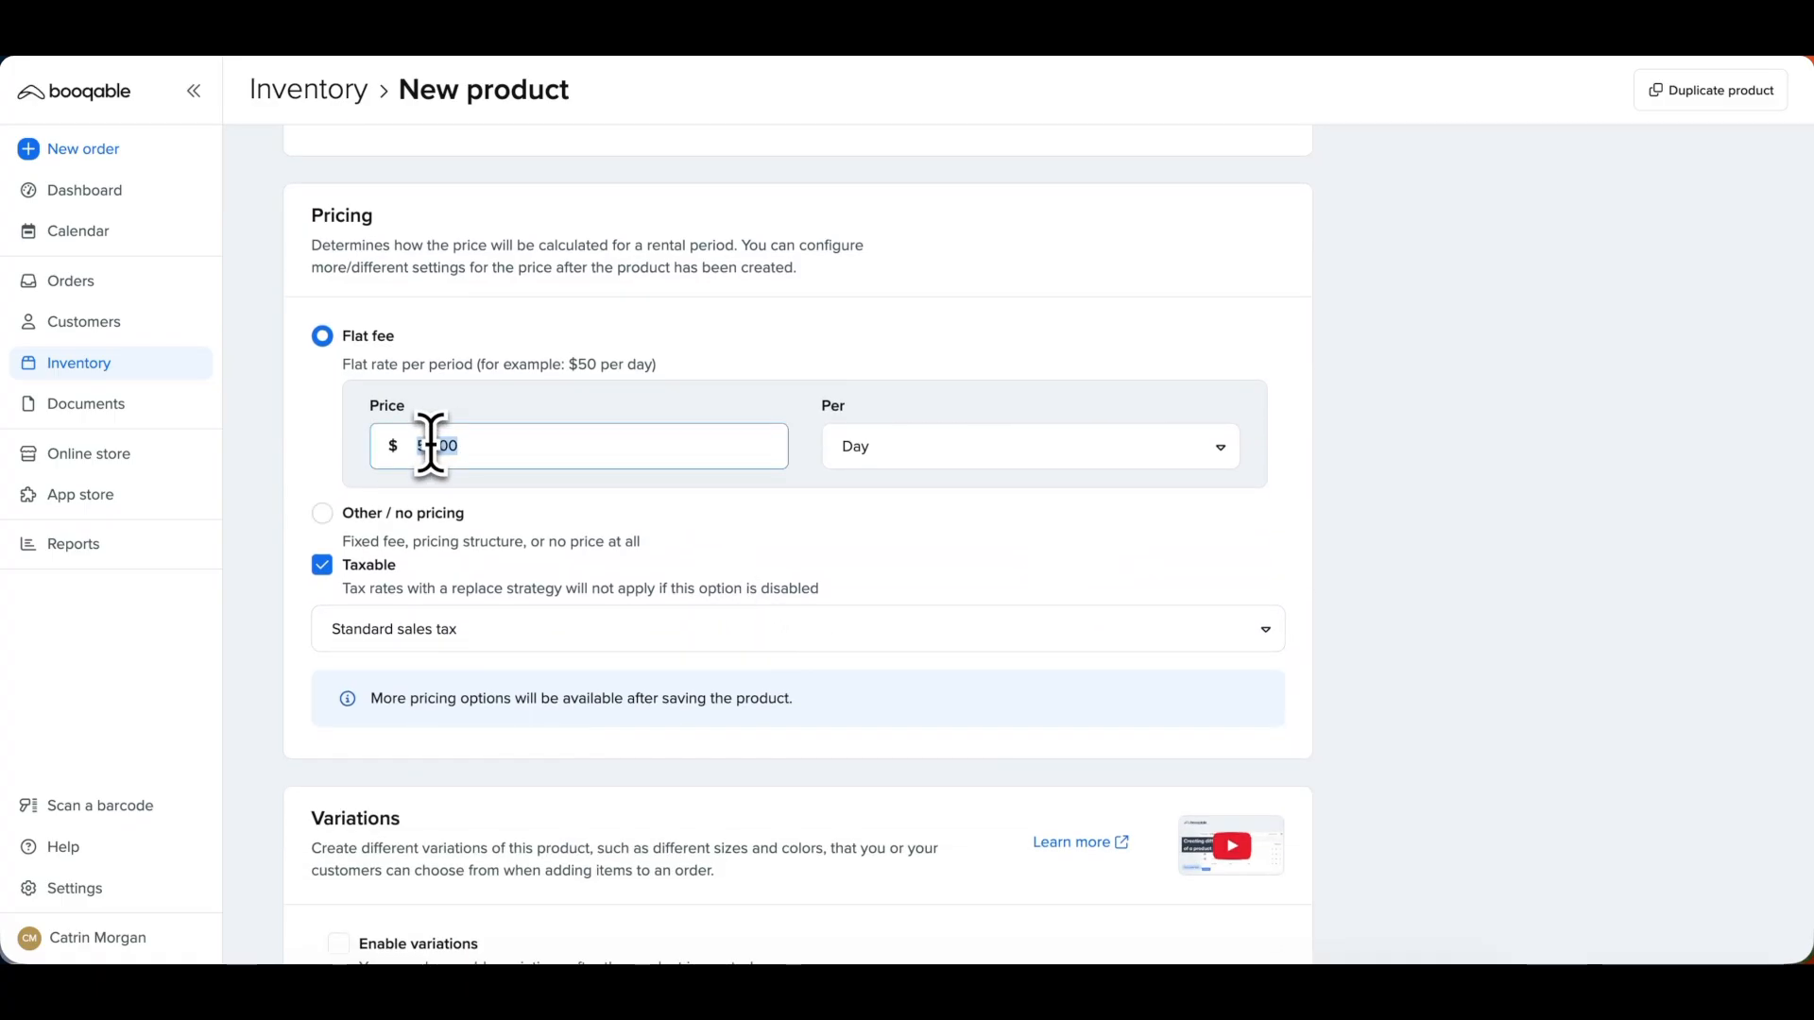
pyautogui.click(429, 448)
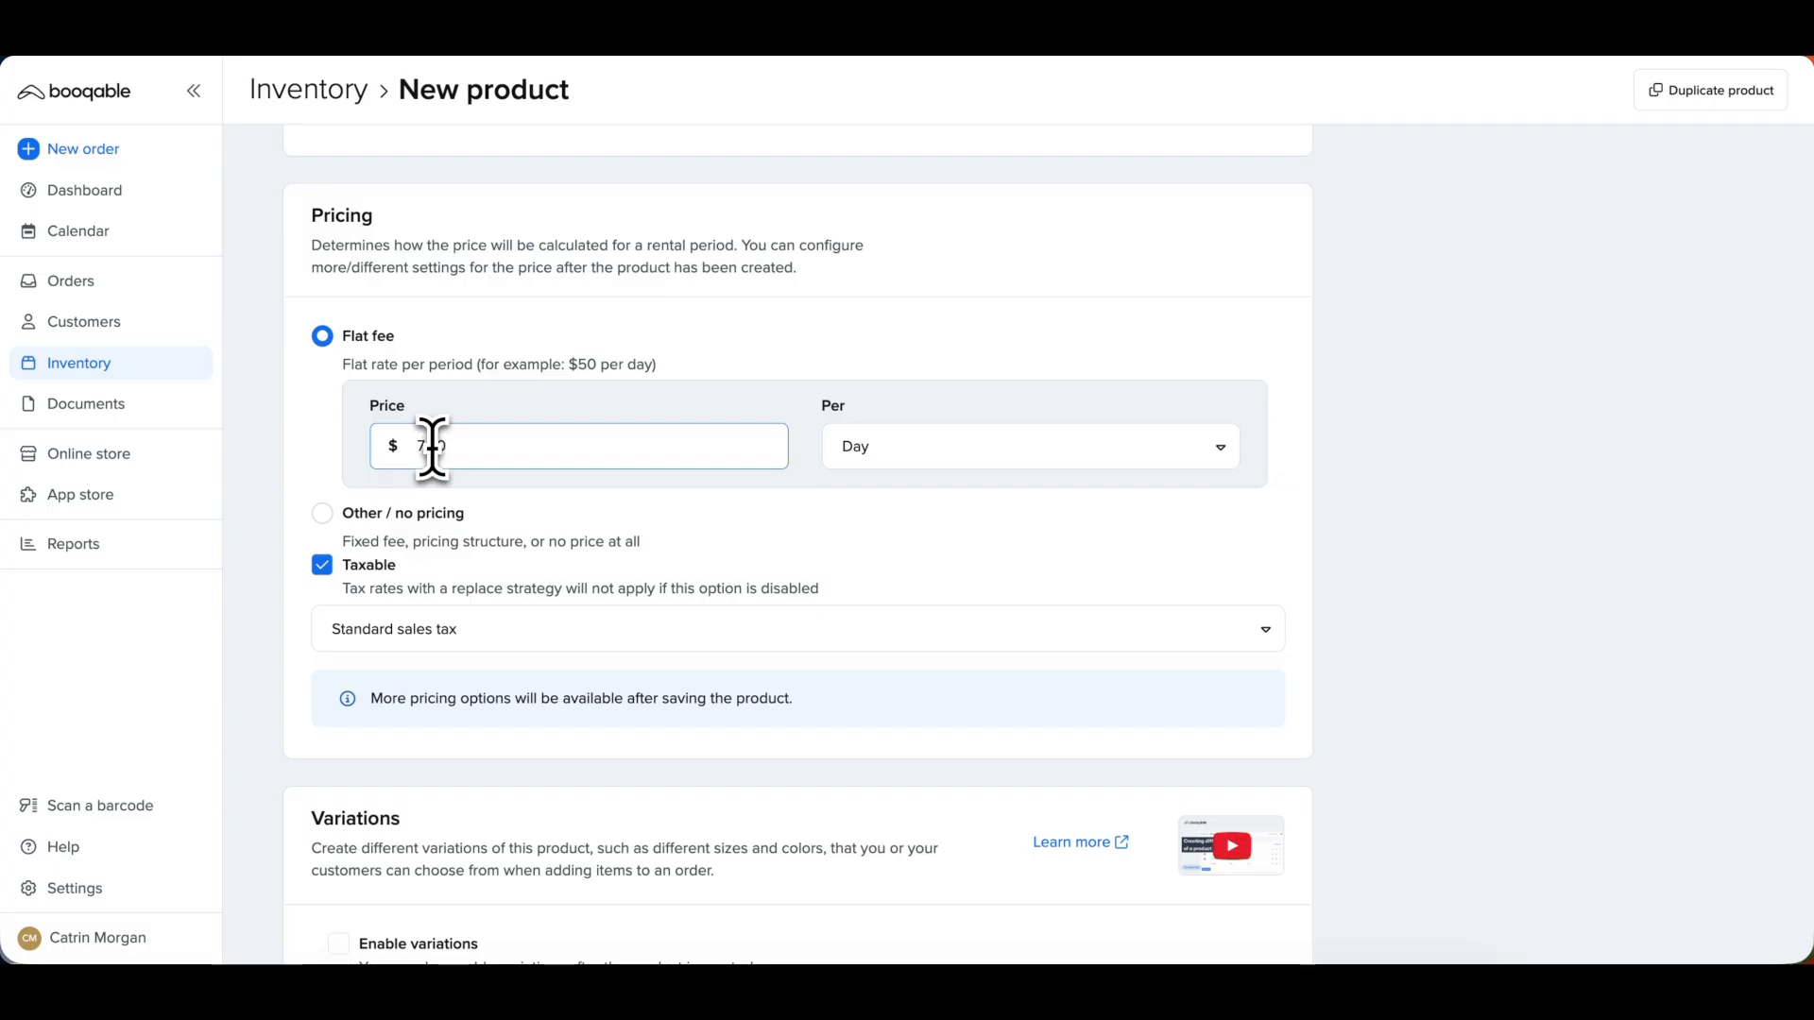
pyautogui.click(896, 452)
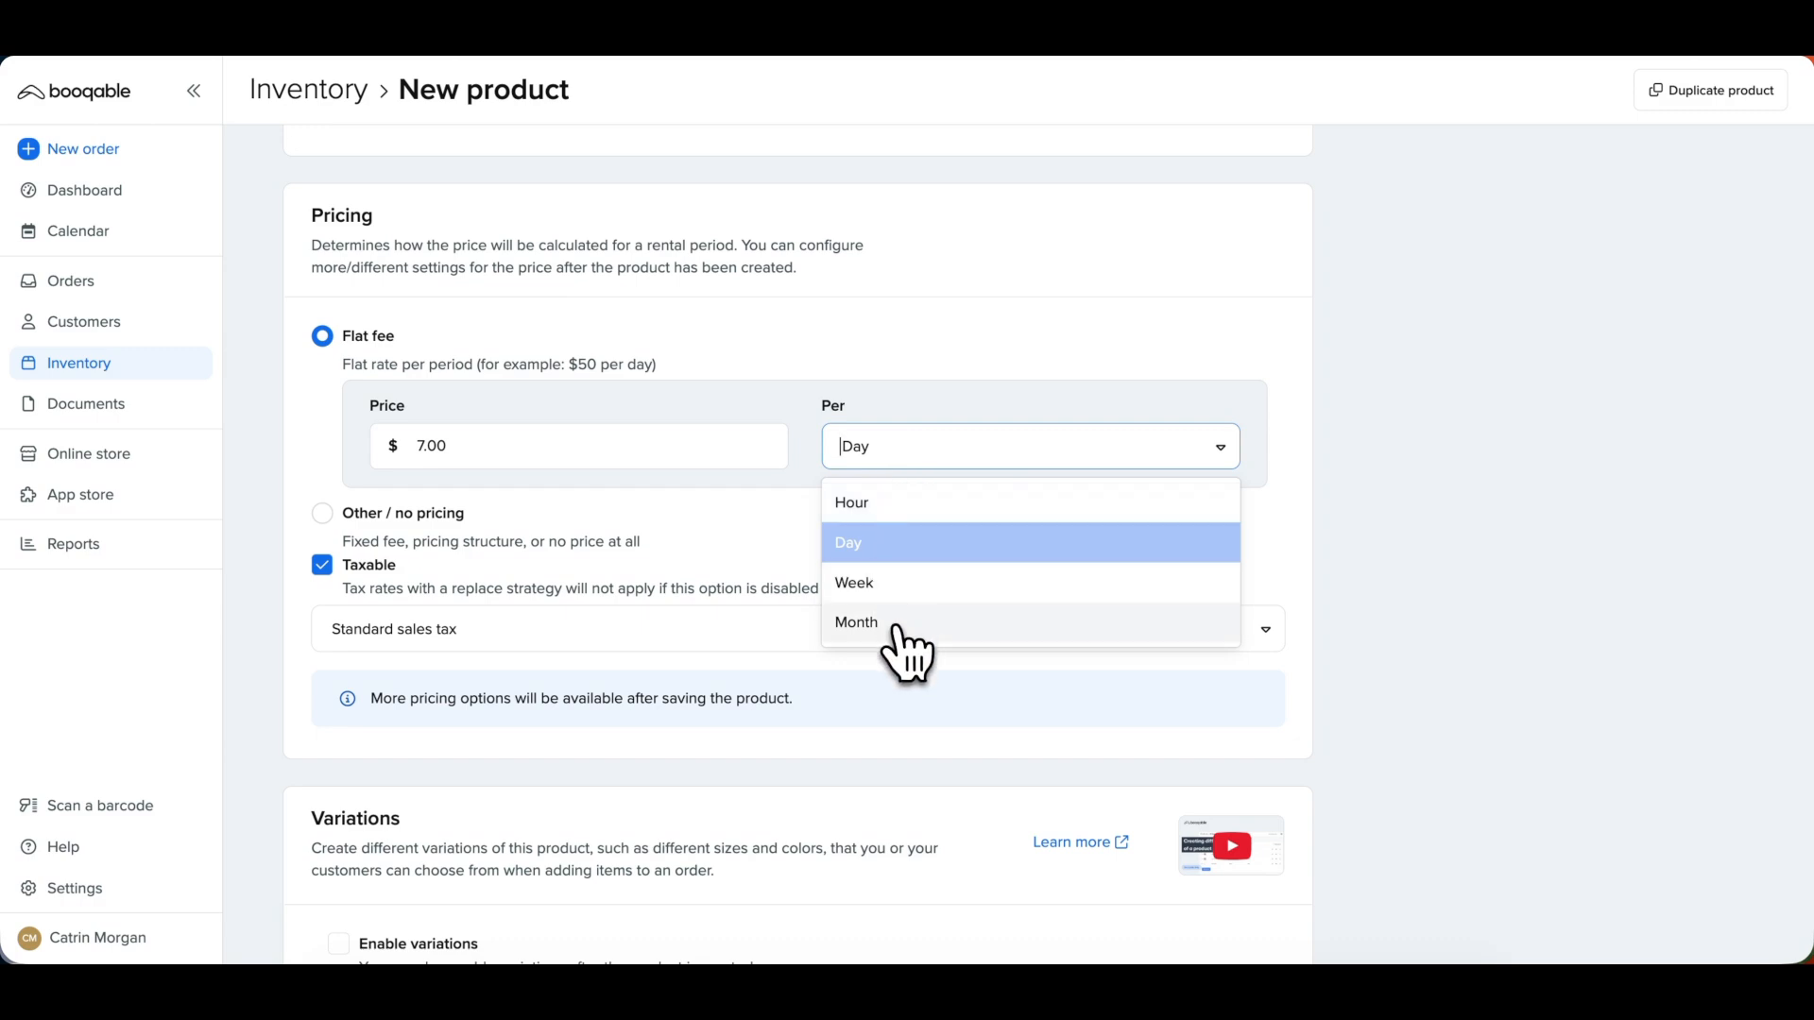
pyautogui.click(896, 548)
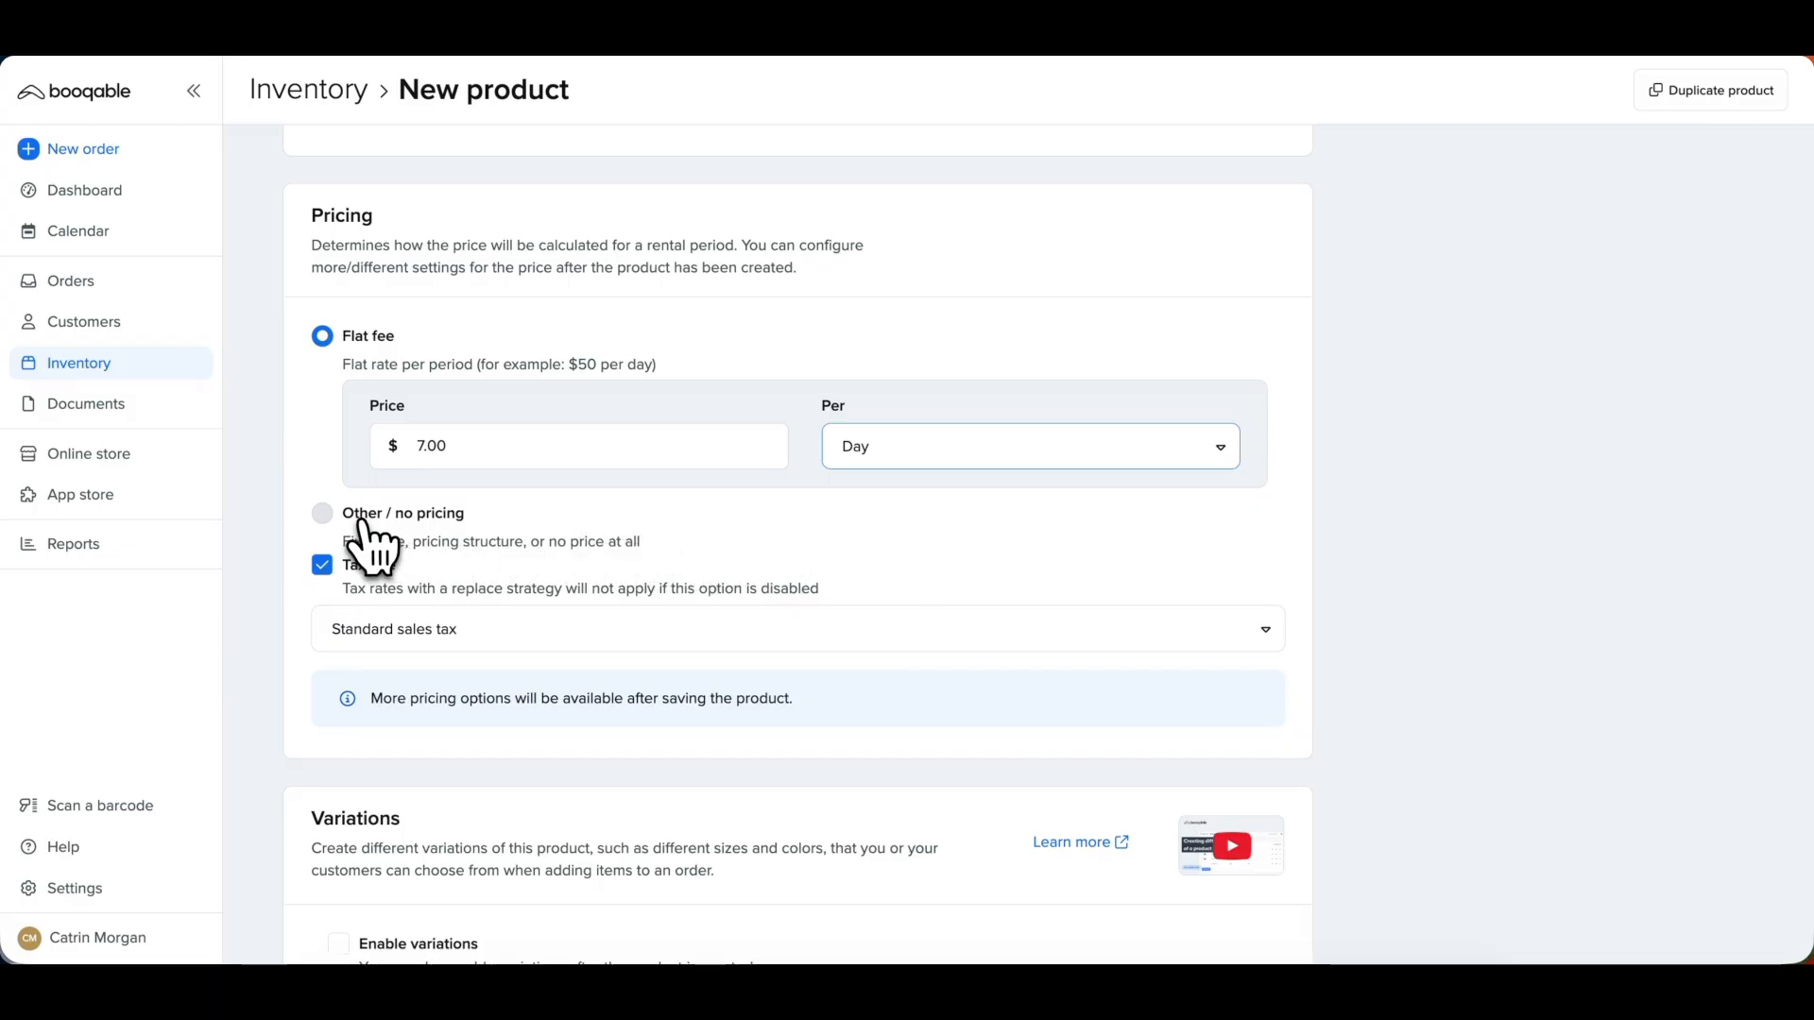
pyautogui.click(401, 630)
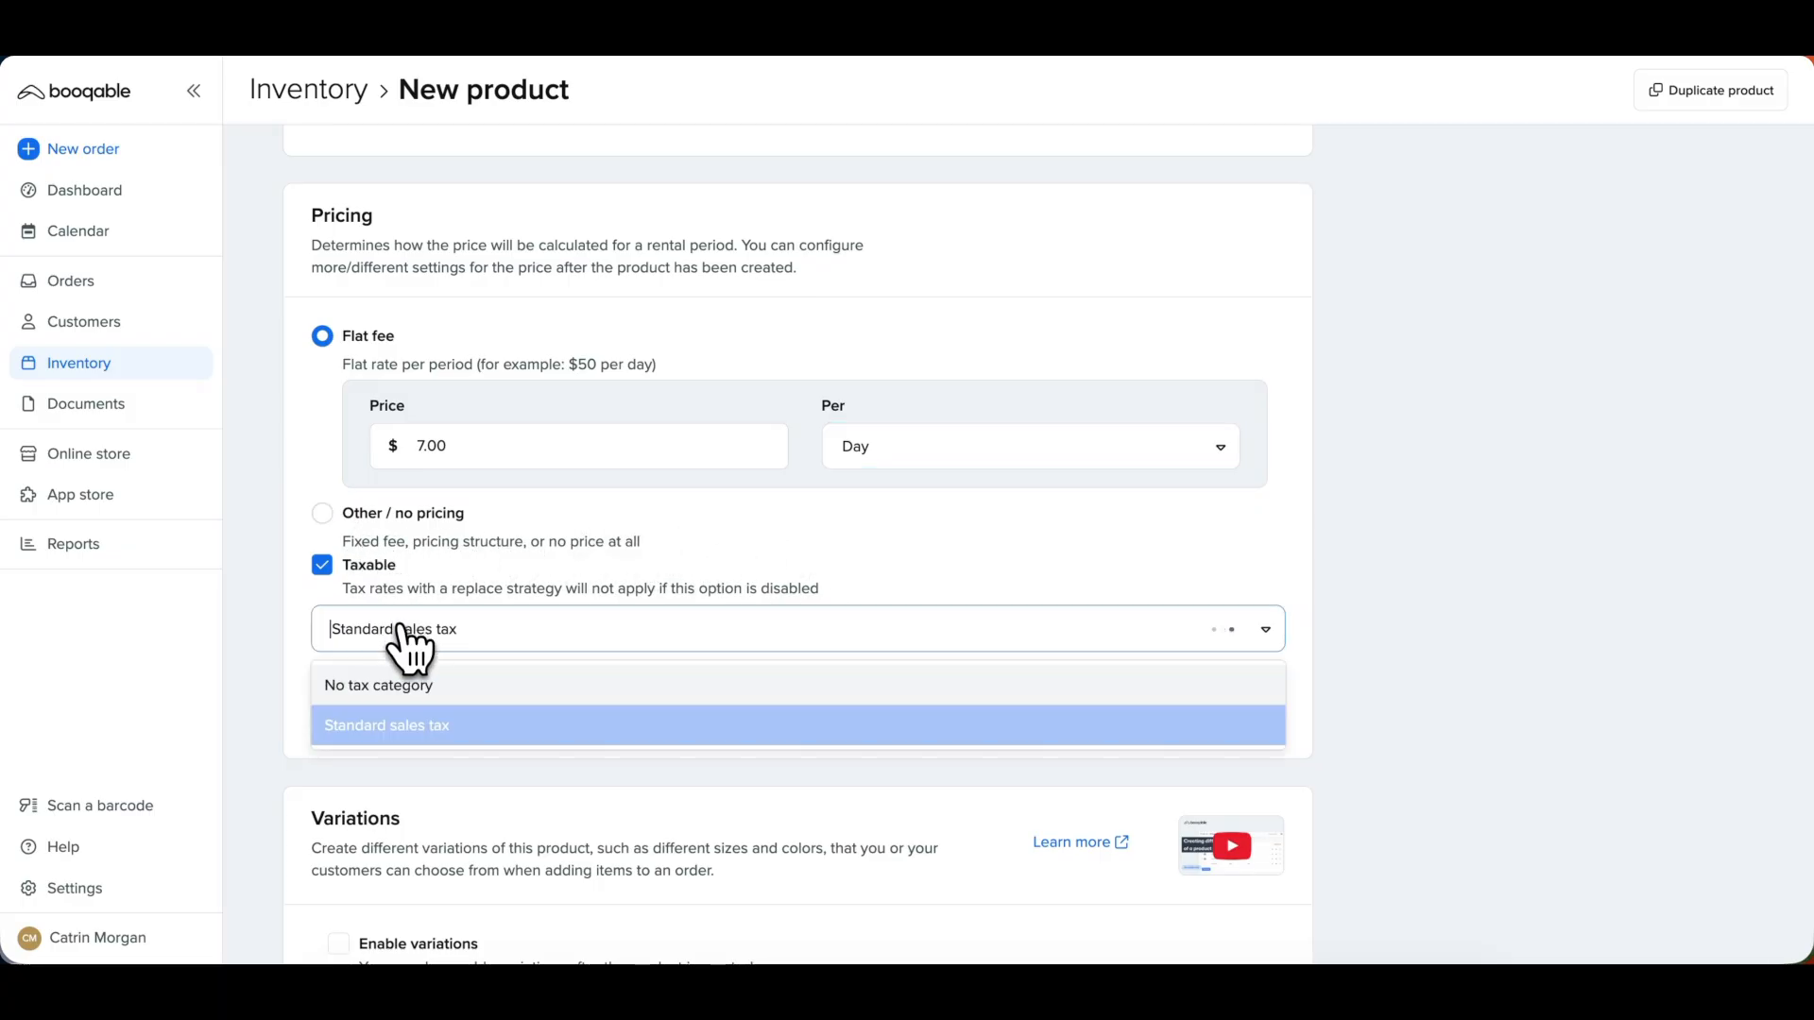
pyautogui.click(428, 725)
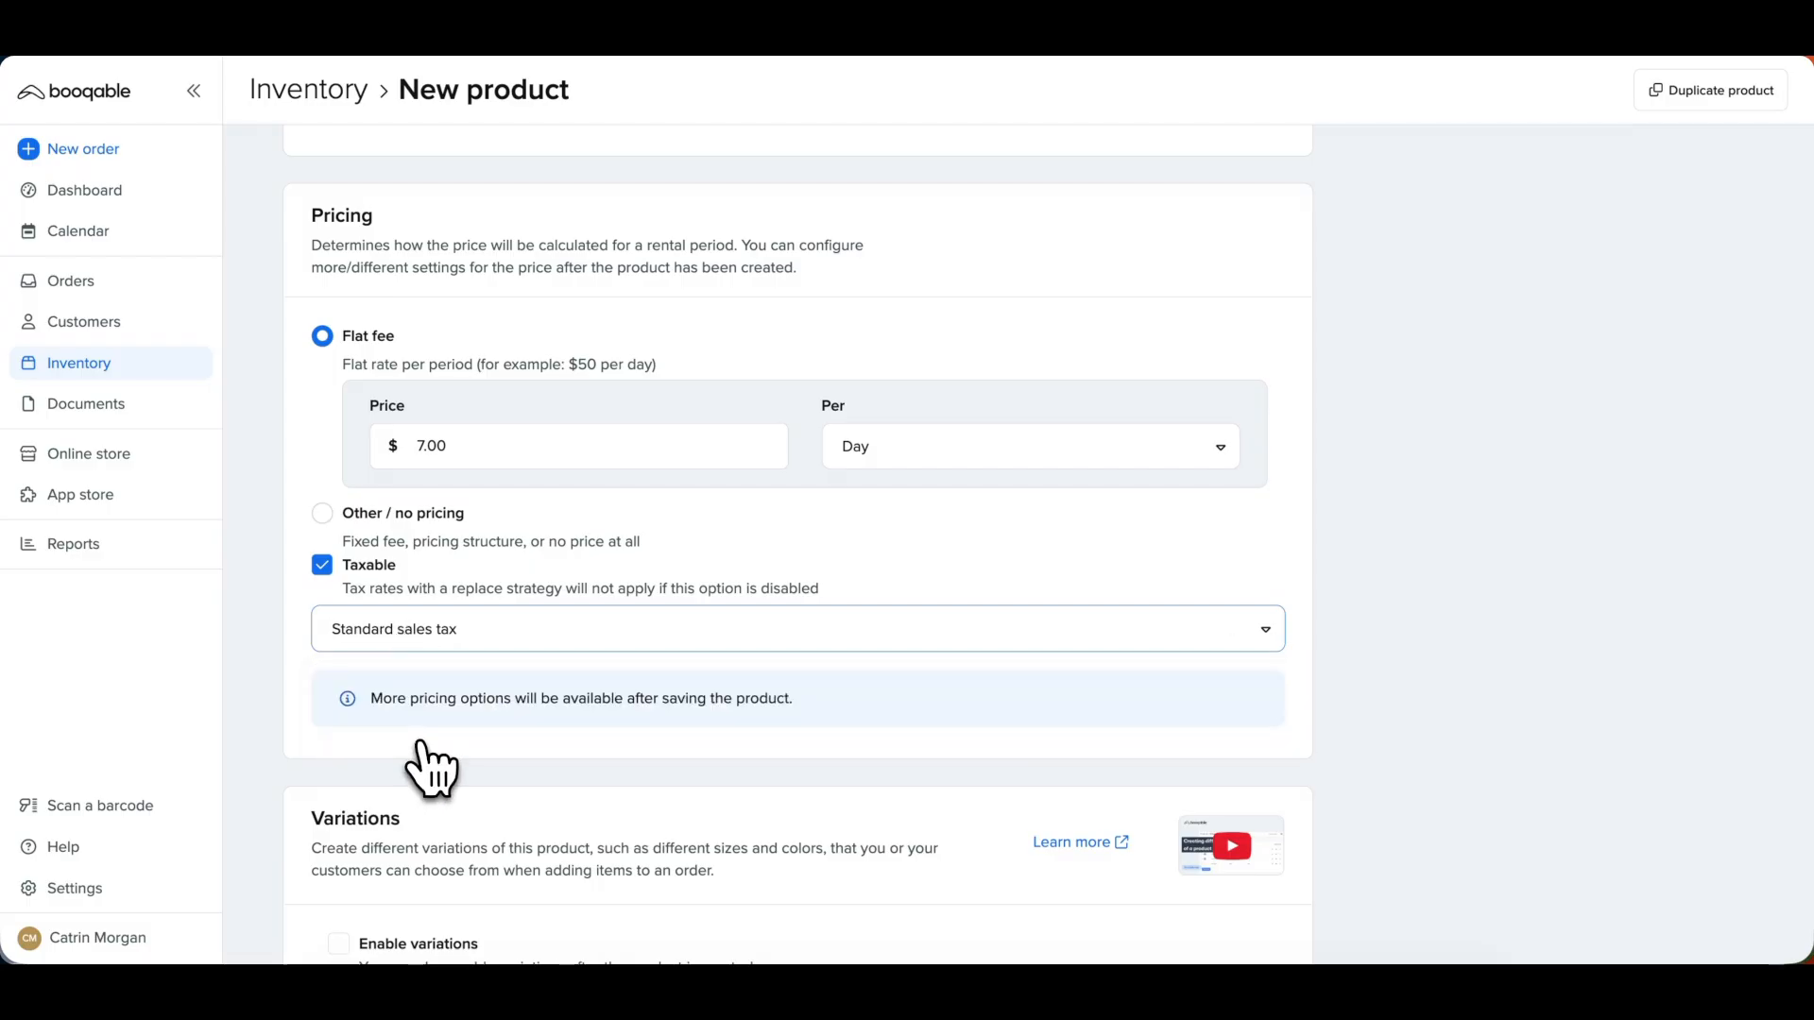
# - Enable variations for the product and save it
pyautogui.scroll(-2, 422, 746)
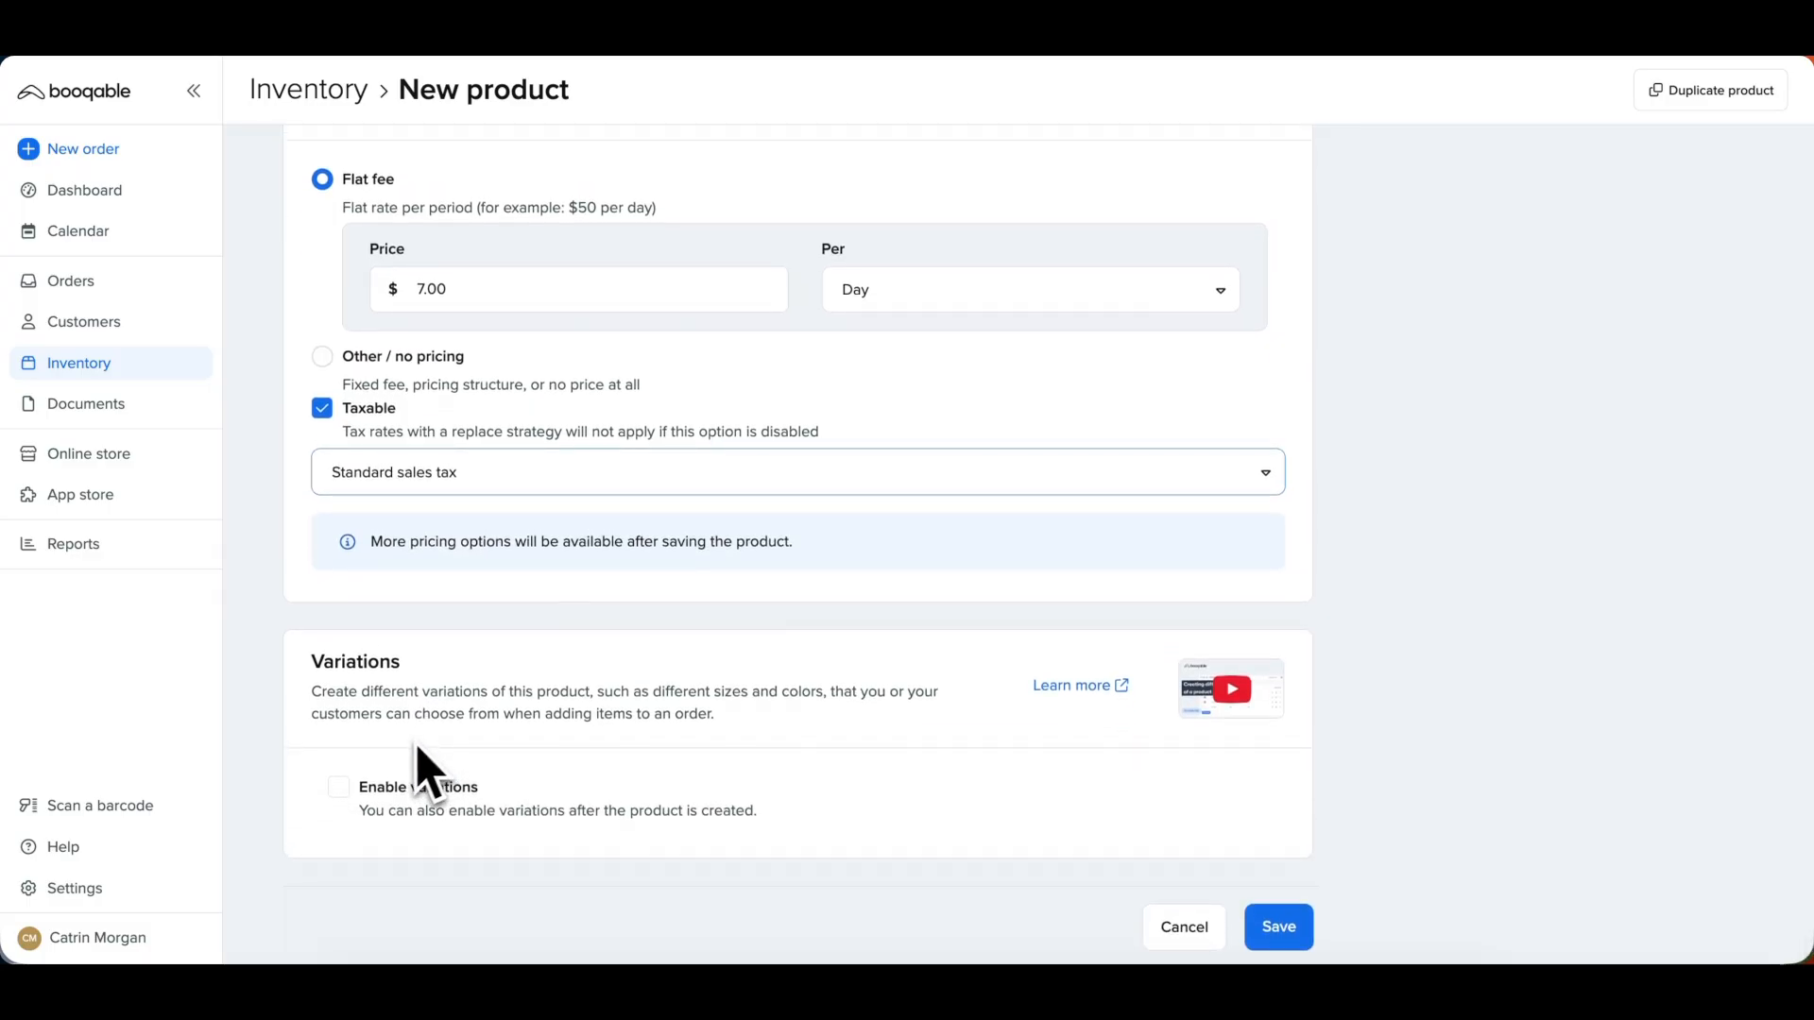
pyautogui.click(356, 810)
pyautogui.scroll(-1, 357, 812)
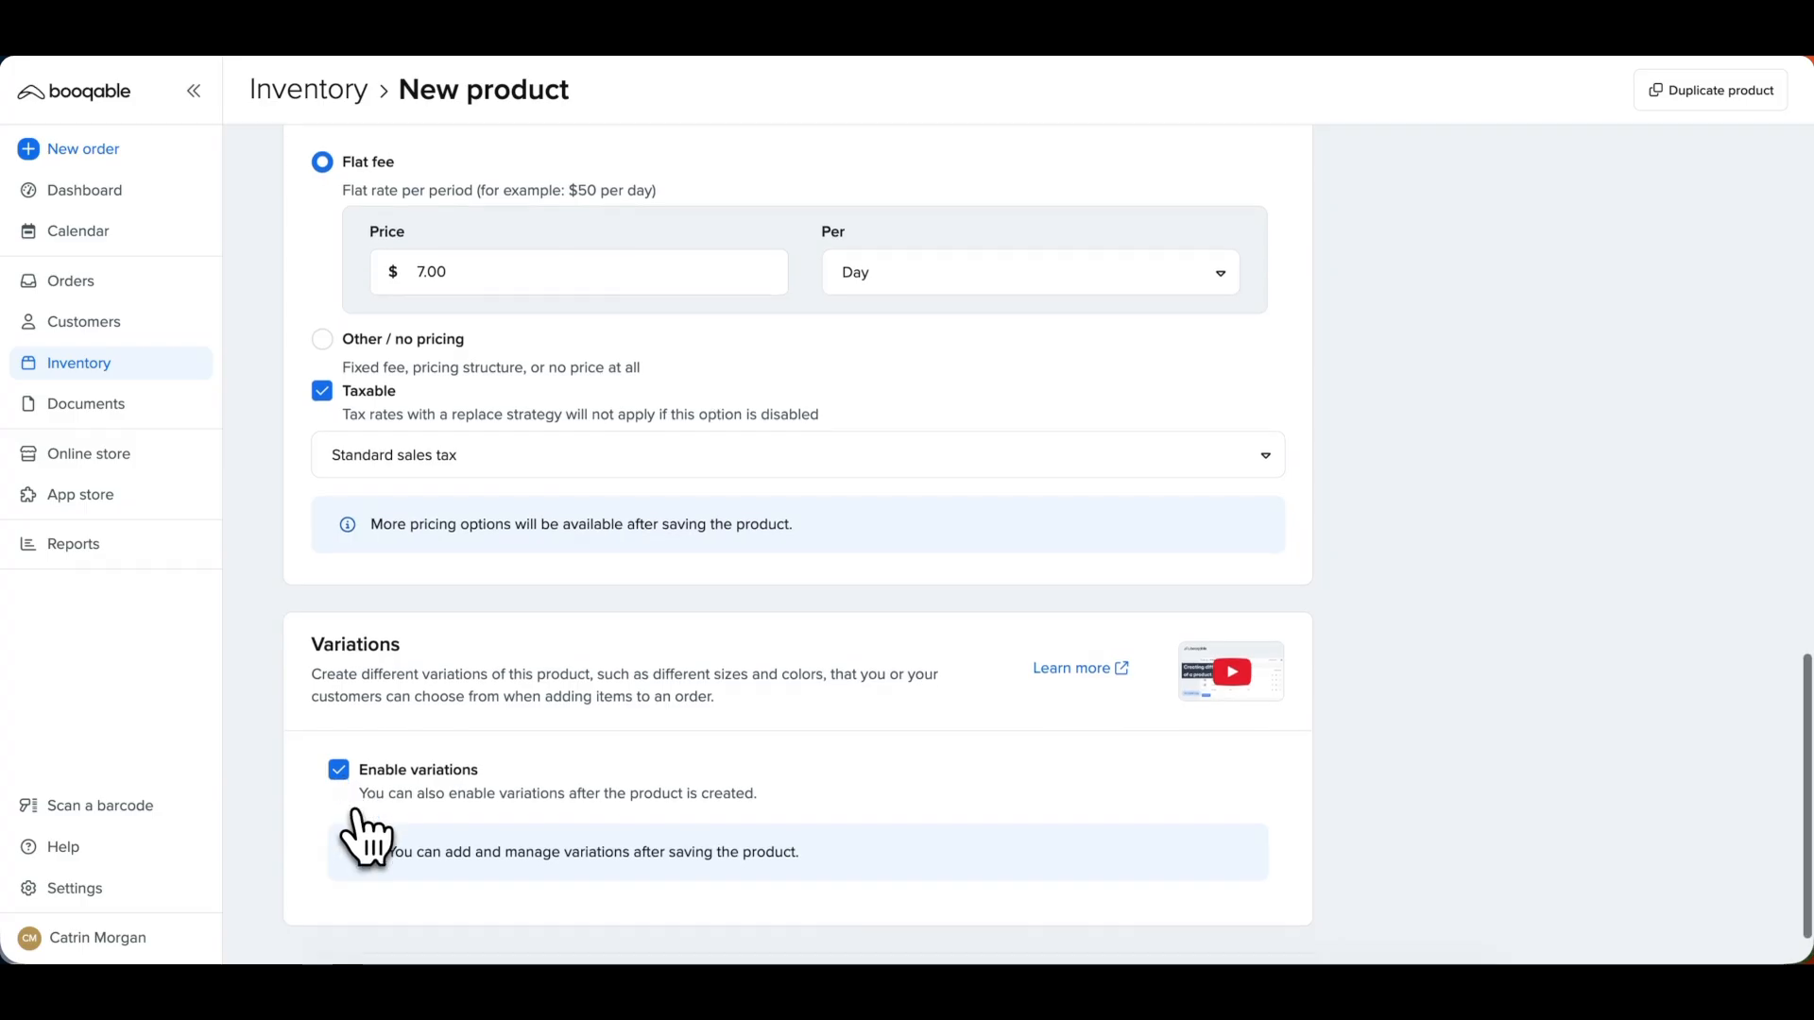
pyautogui.scroll(-1, 366, 836)
pyautogui.click(1283, 930)
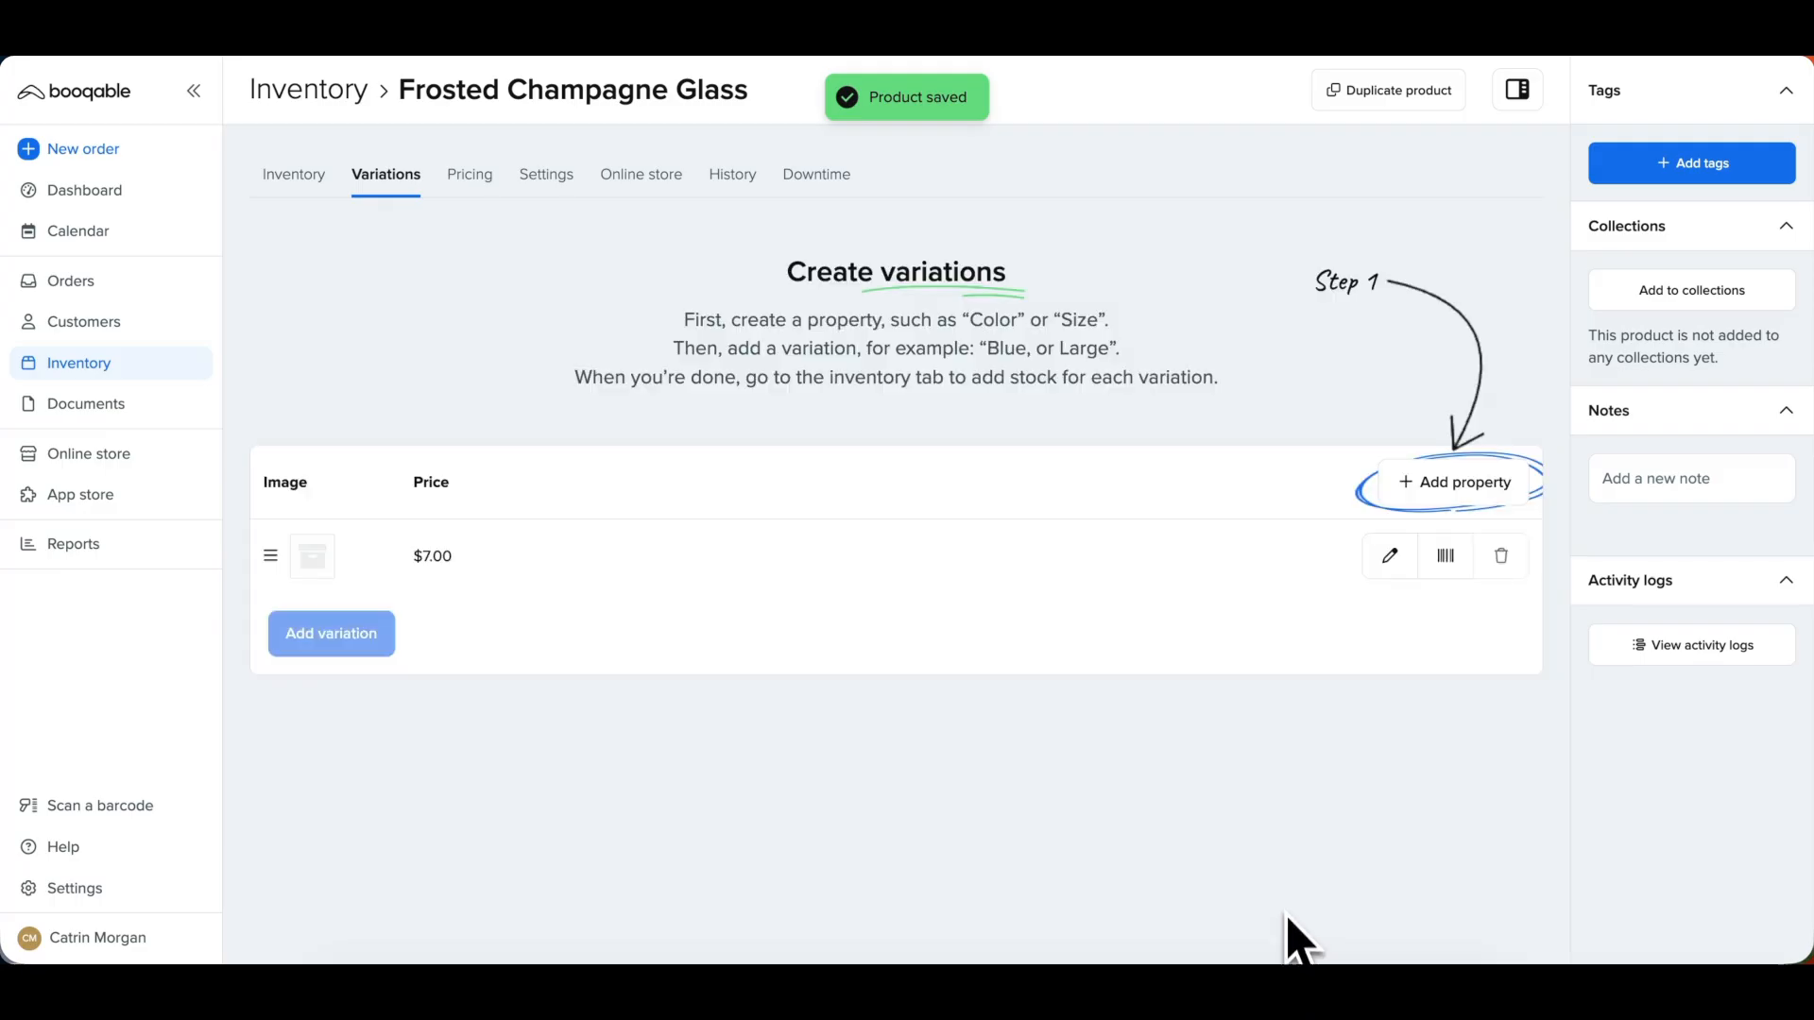
# - Add a variation property named "color" to the product
pyautogui.click(1445, 487)
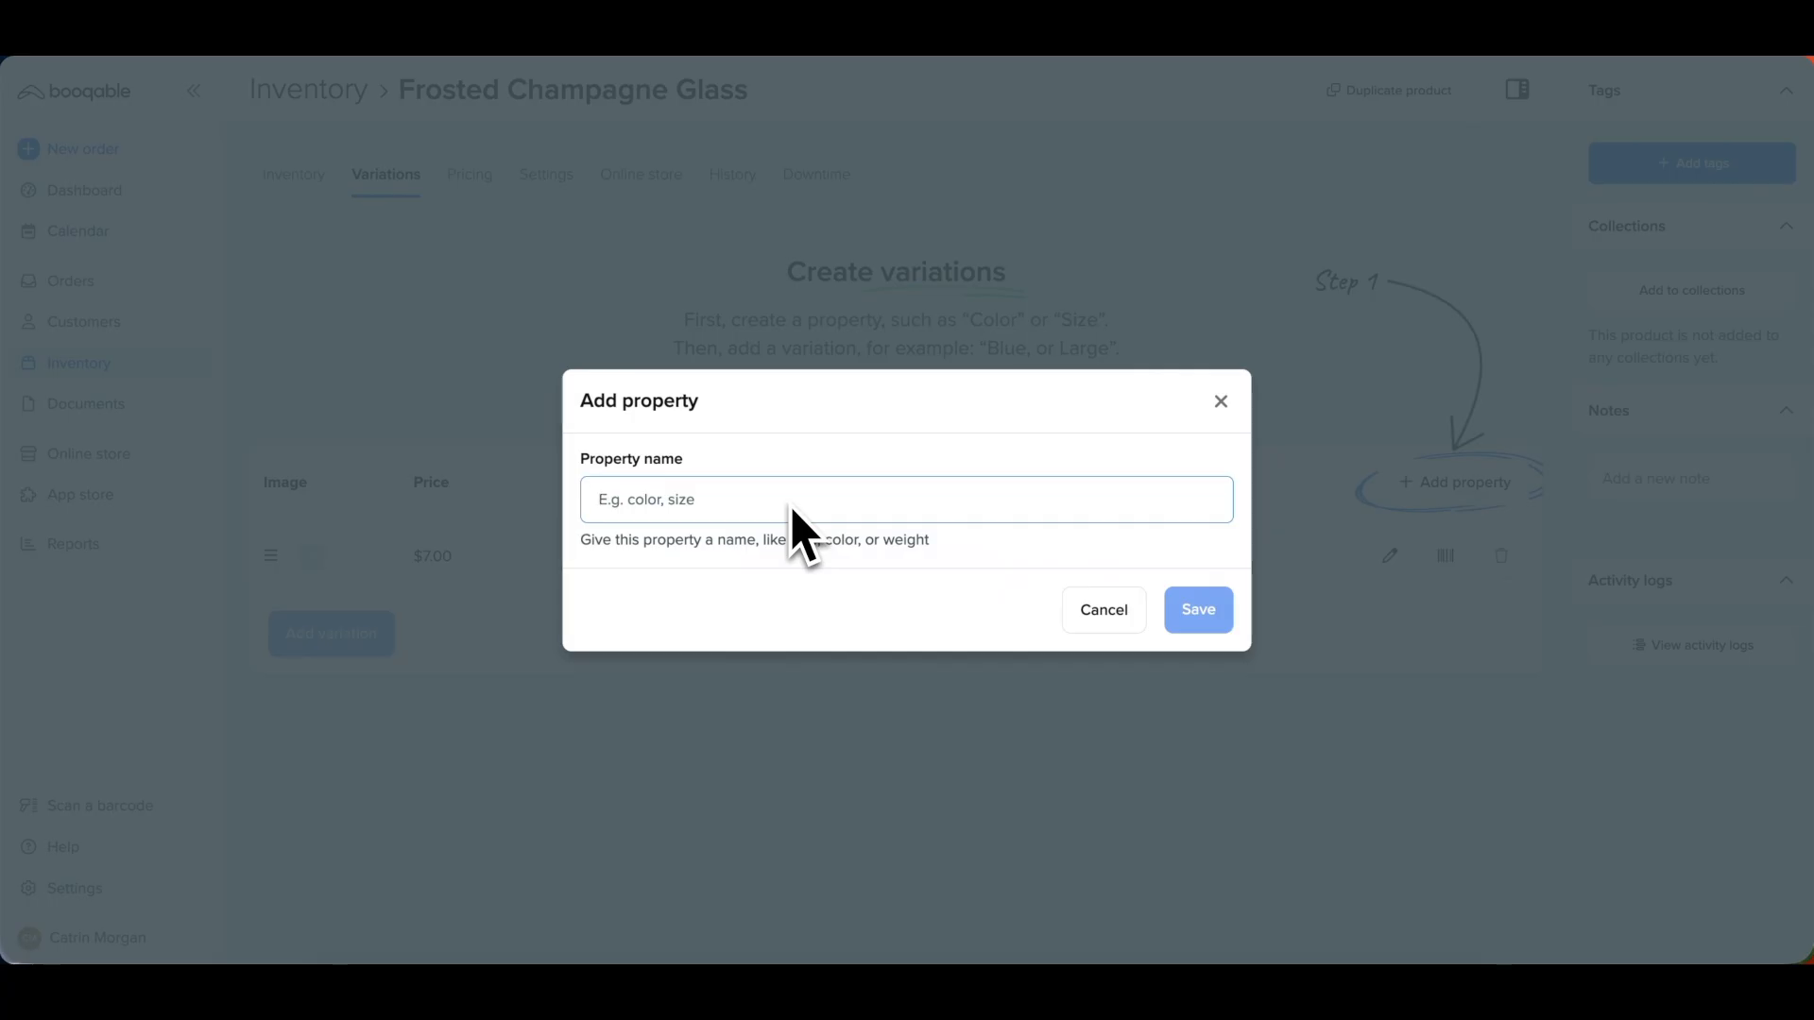
pyautogui.write('color')
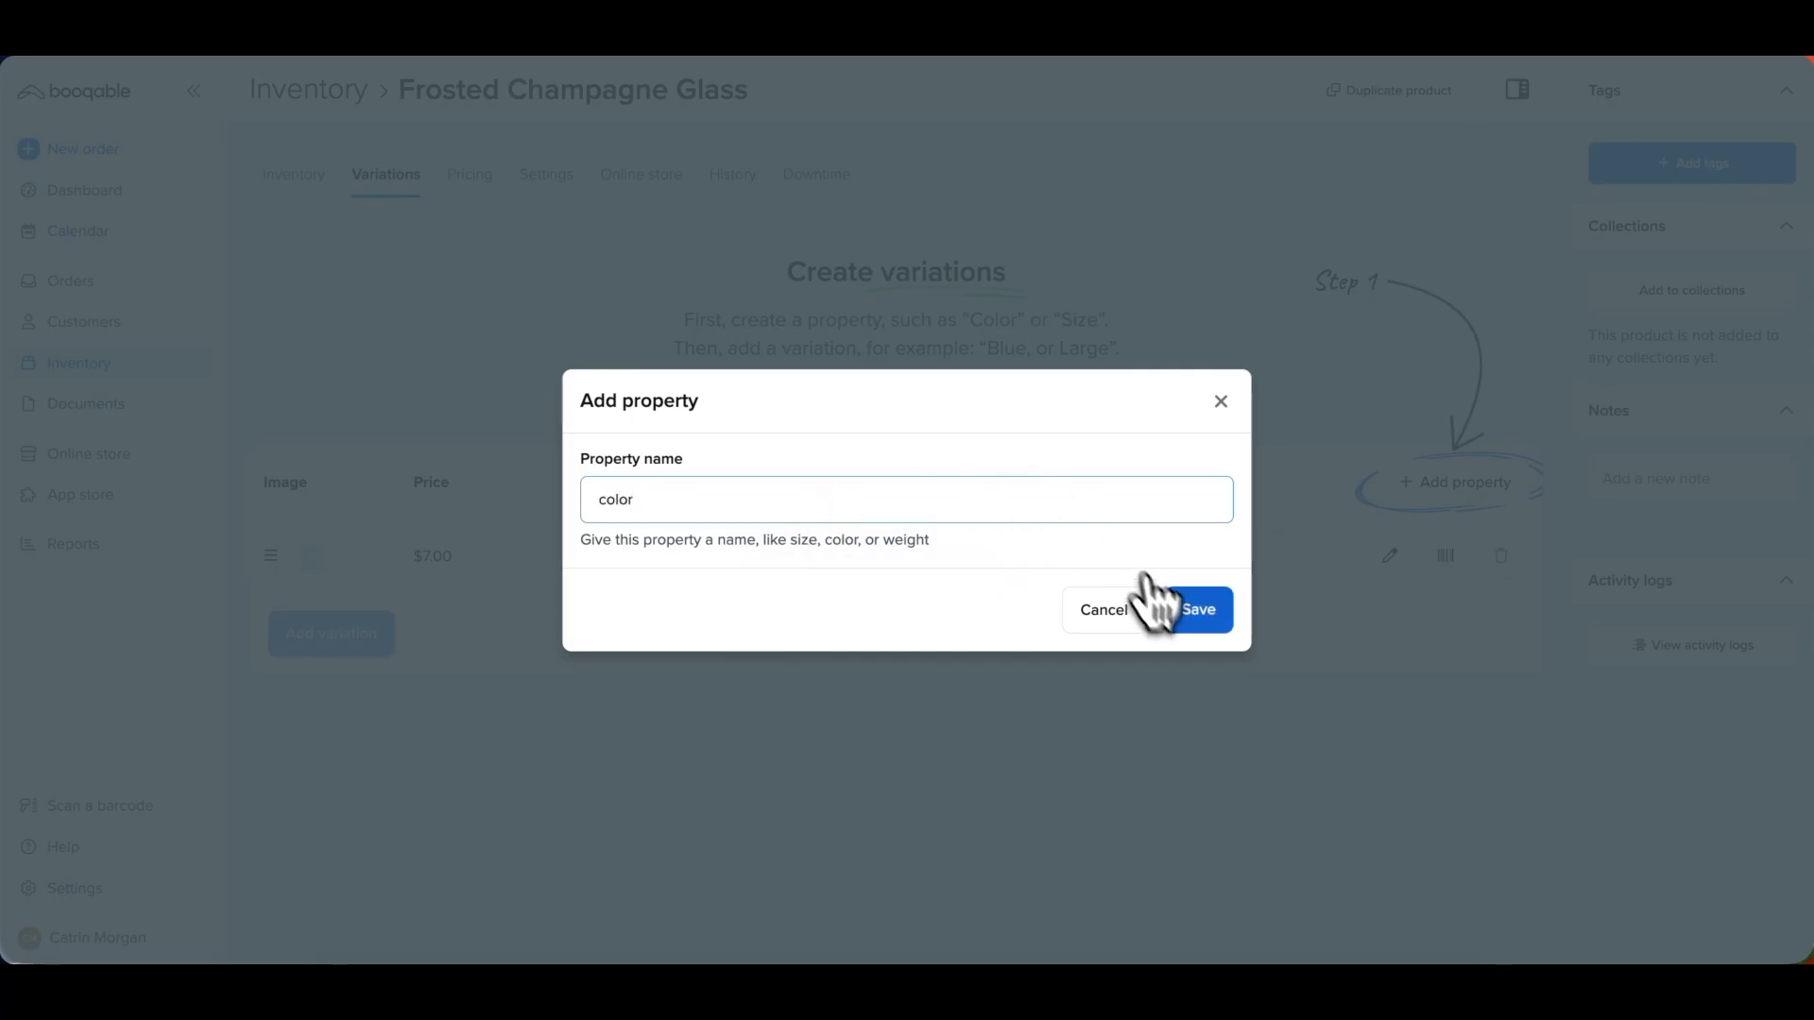
pyautogui.click(1194, 616)
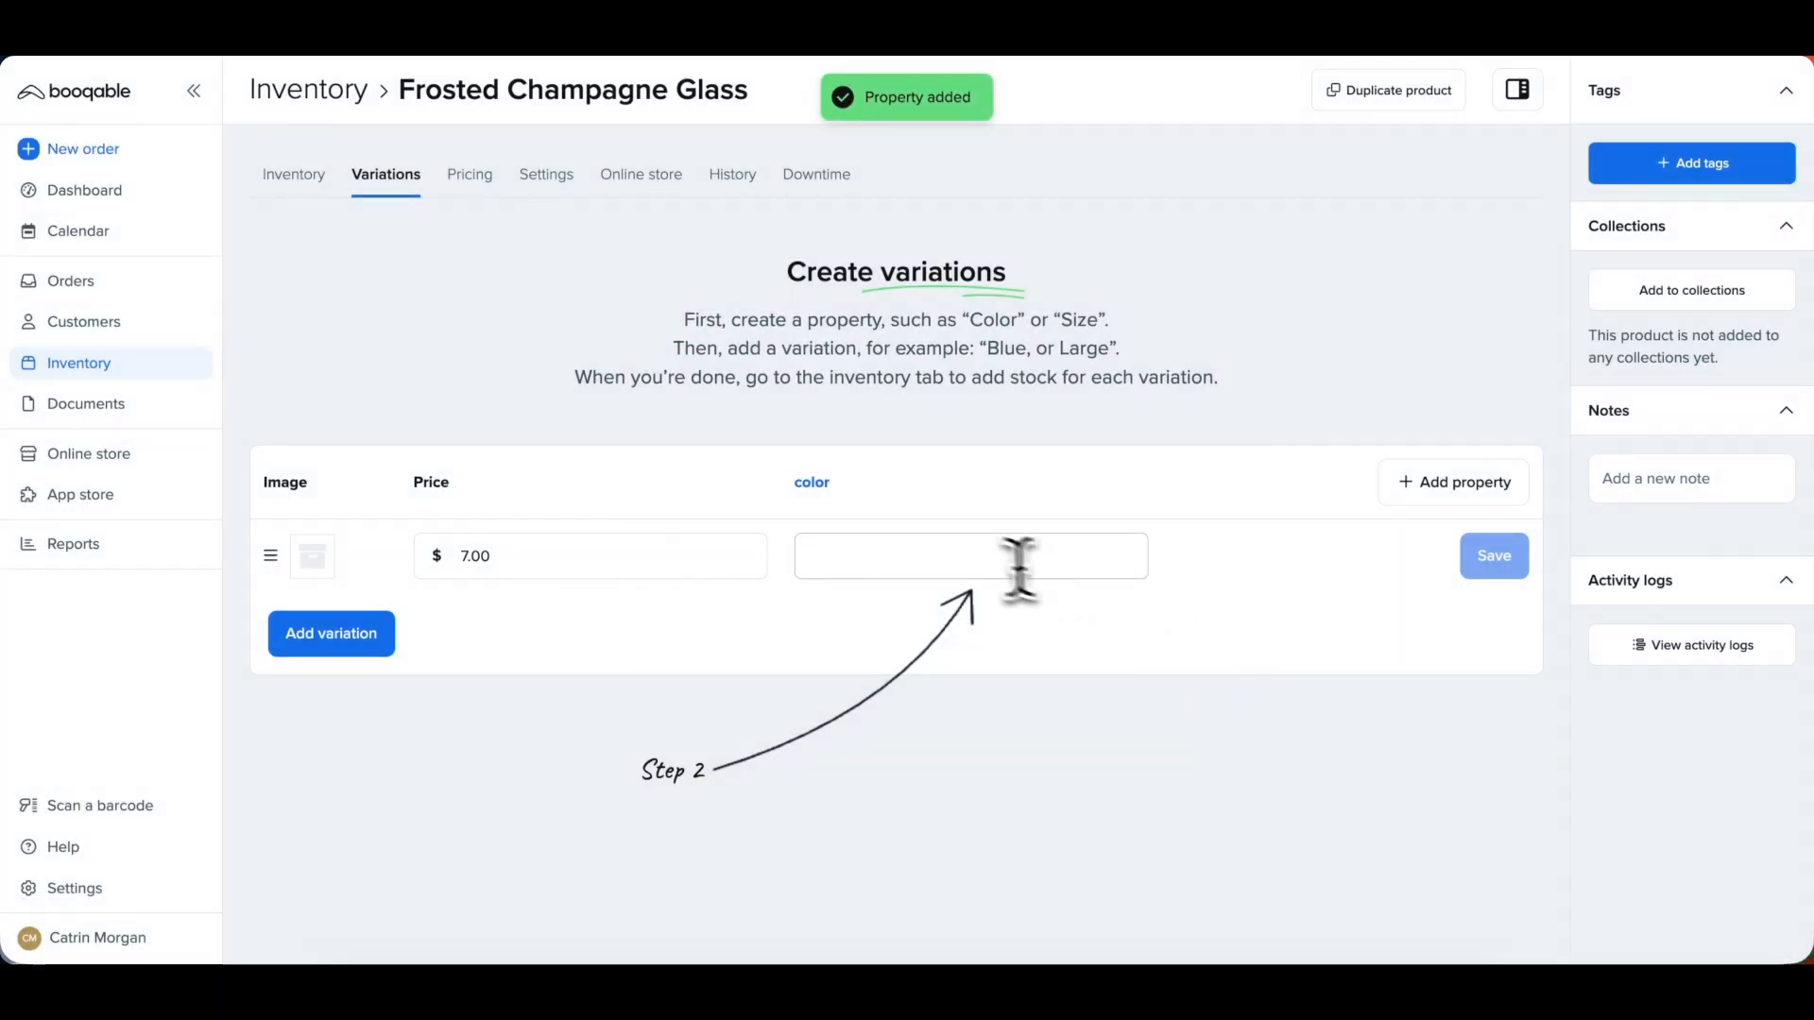
# - Give the existing variation the color "clear" and add two more variations with the colors "rose gold" and "silver"
pyautogui.click(967, 556)
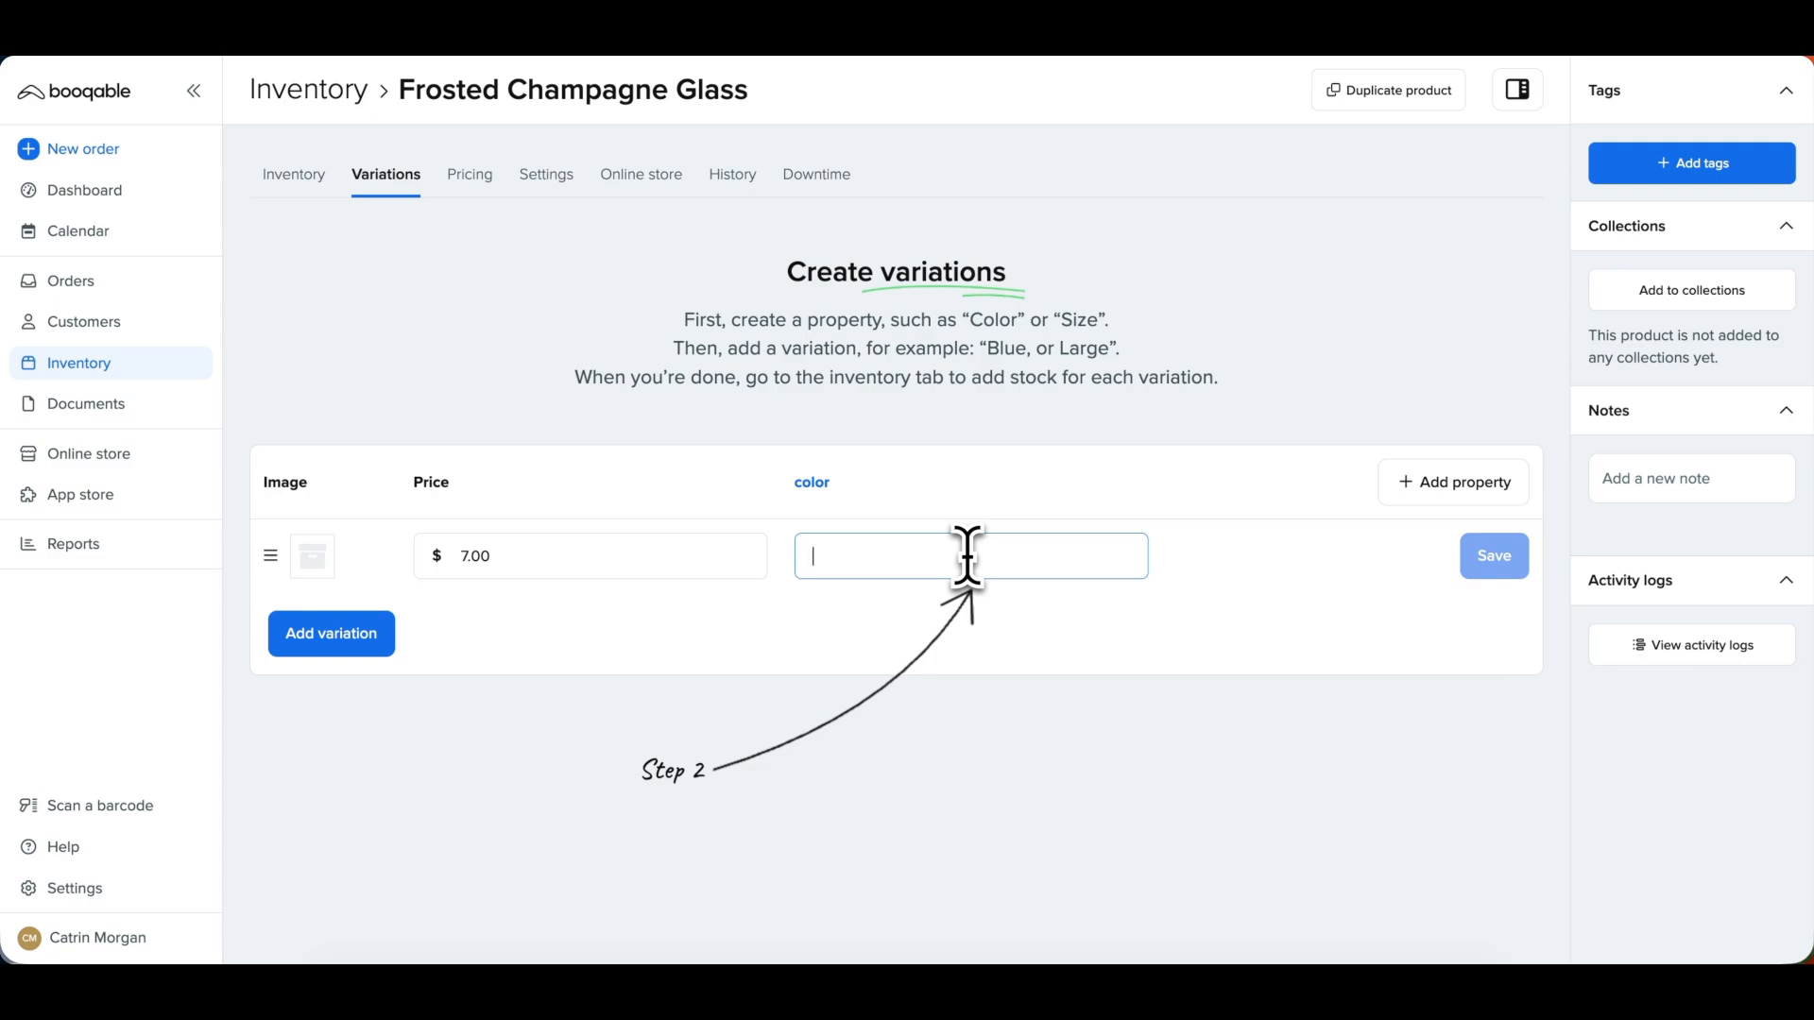
pyautogui.write('clear')
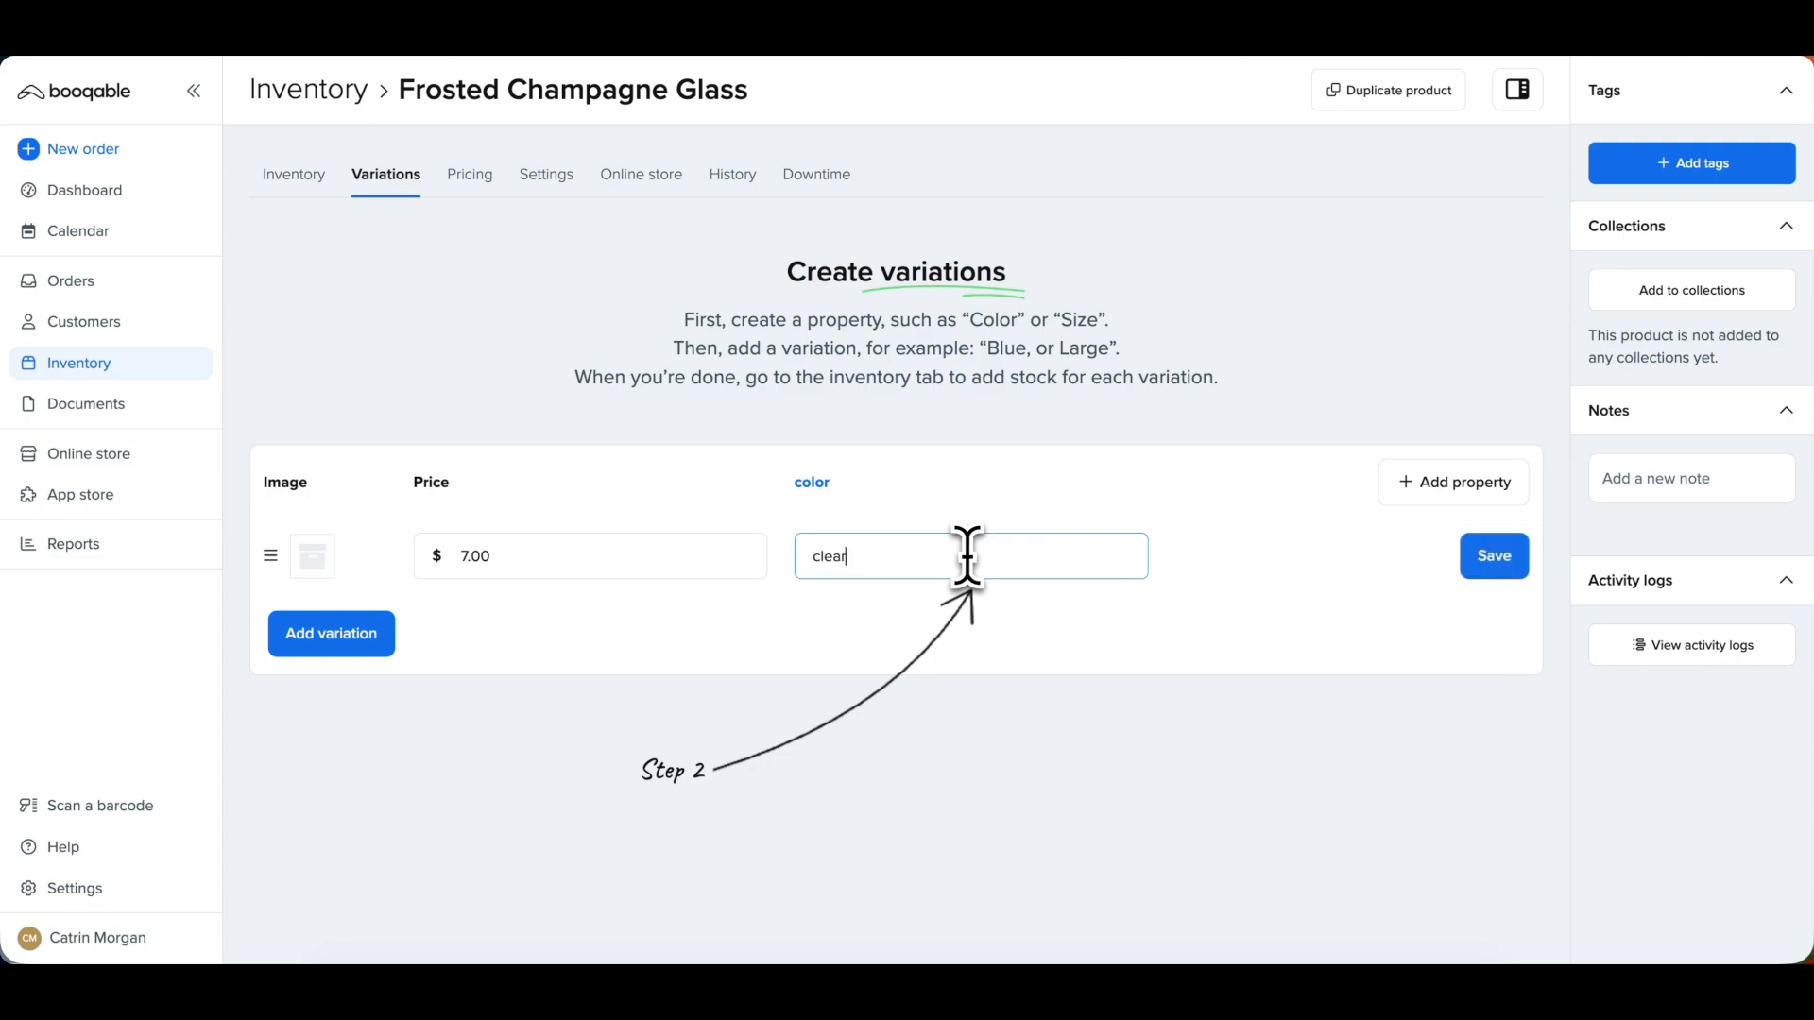
pyautogui.click(375, 634)
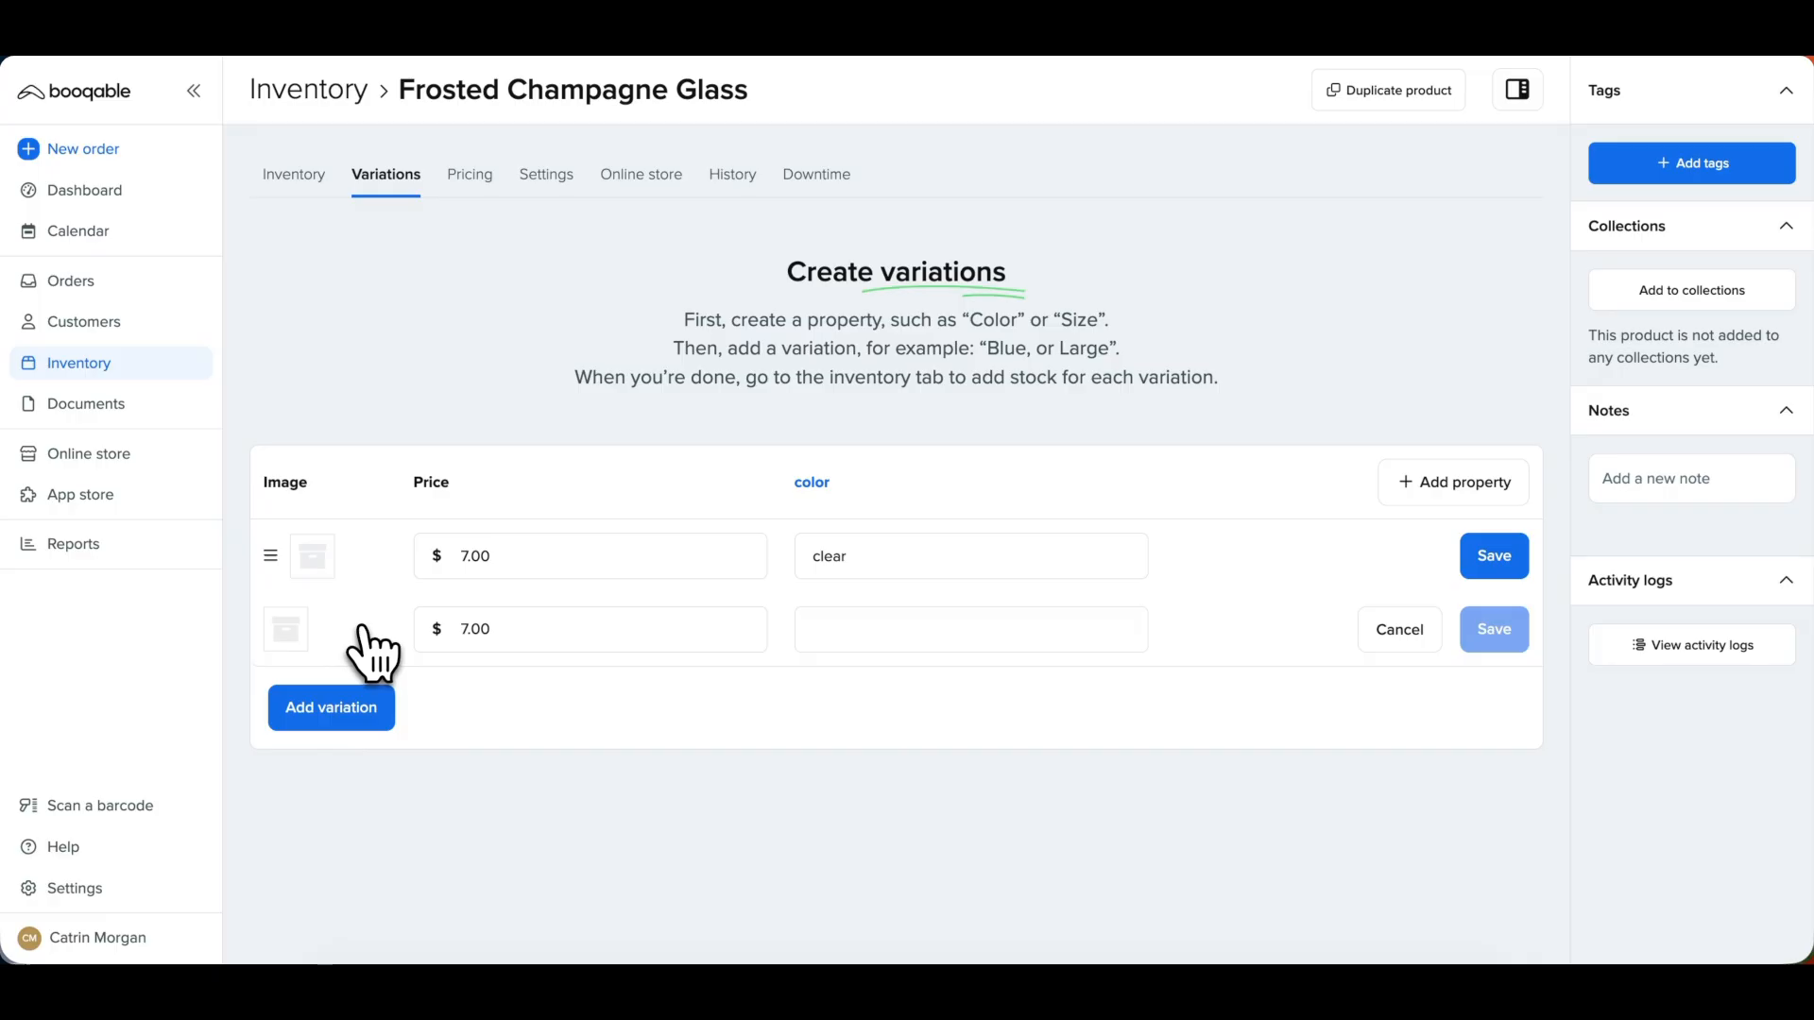
pyautogui.click(837, 629)
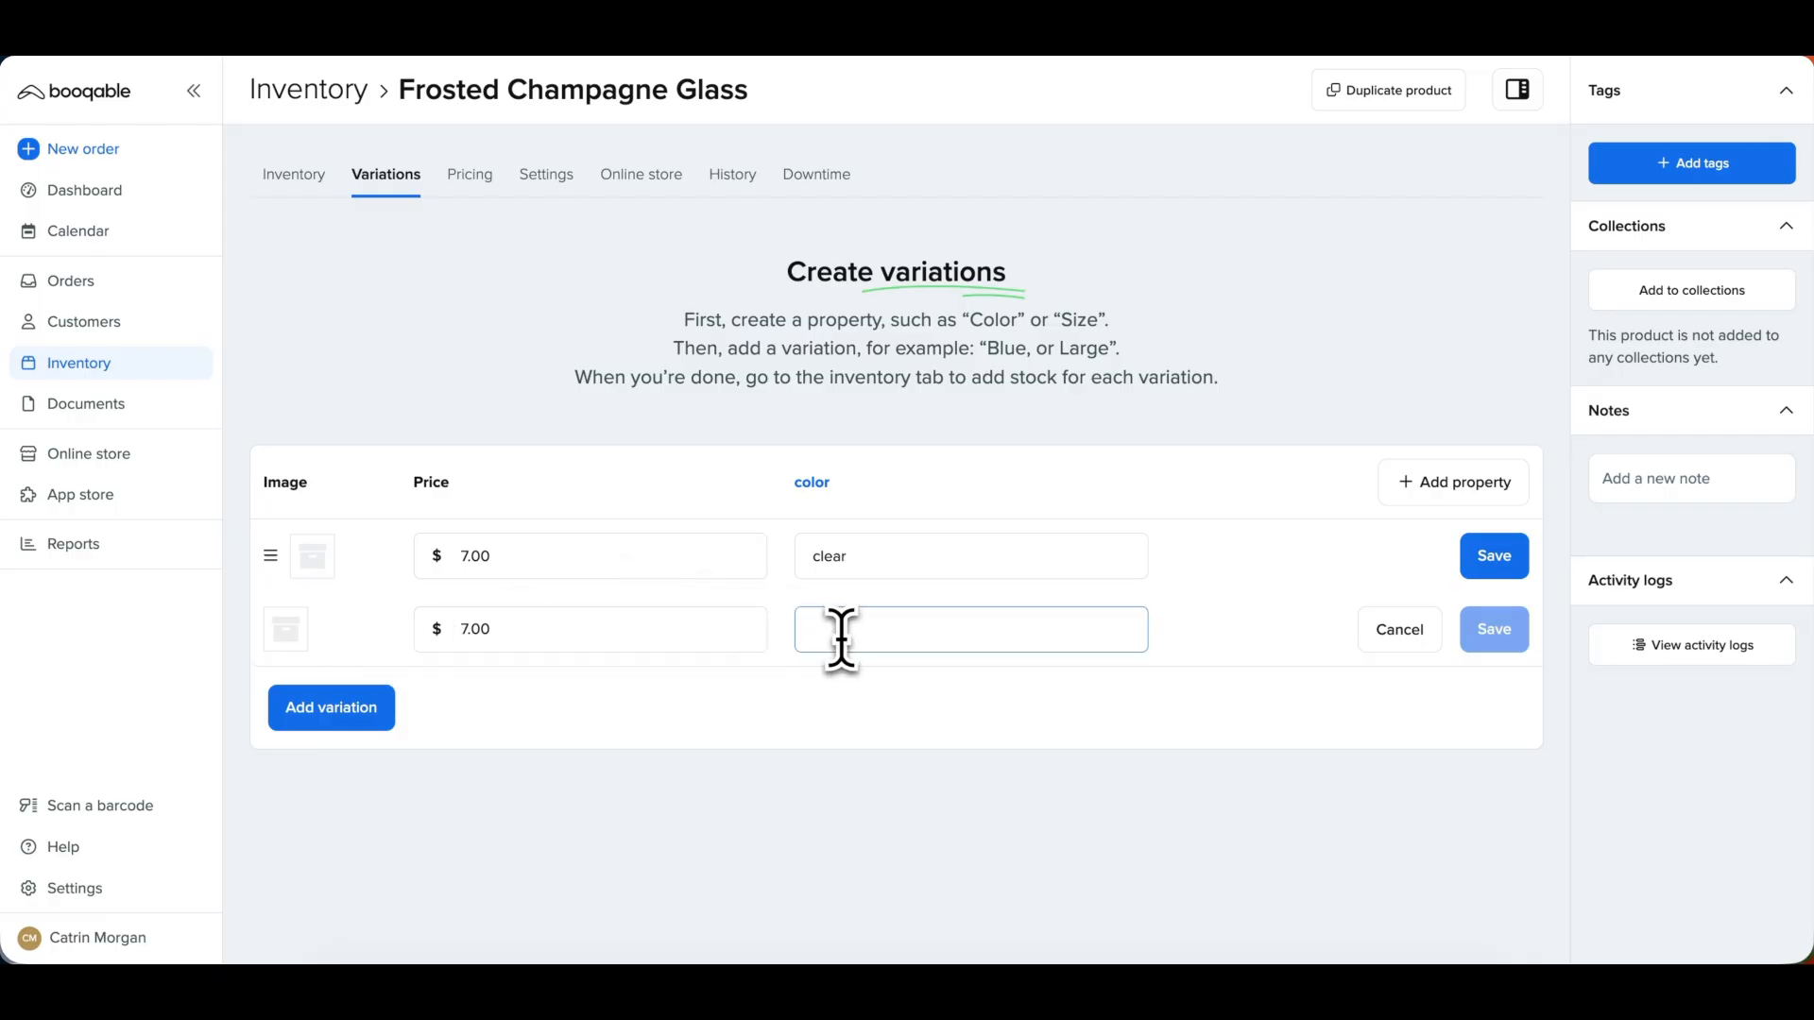
pyautogui.write('rose gold')
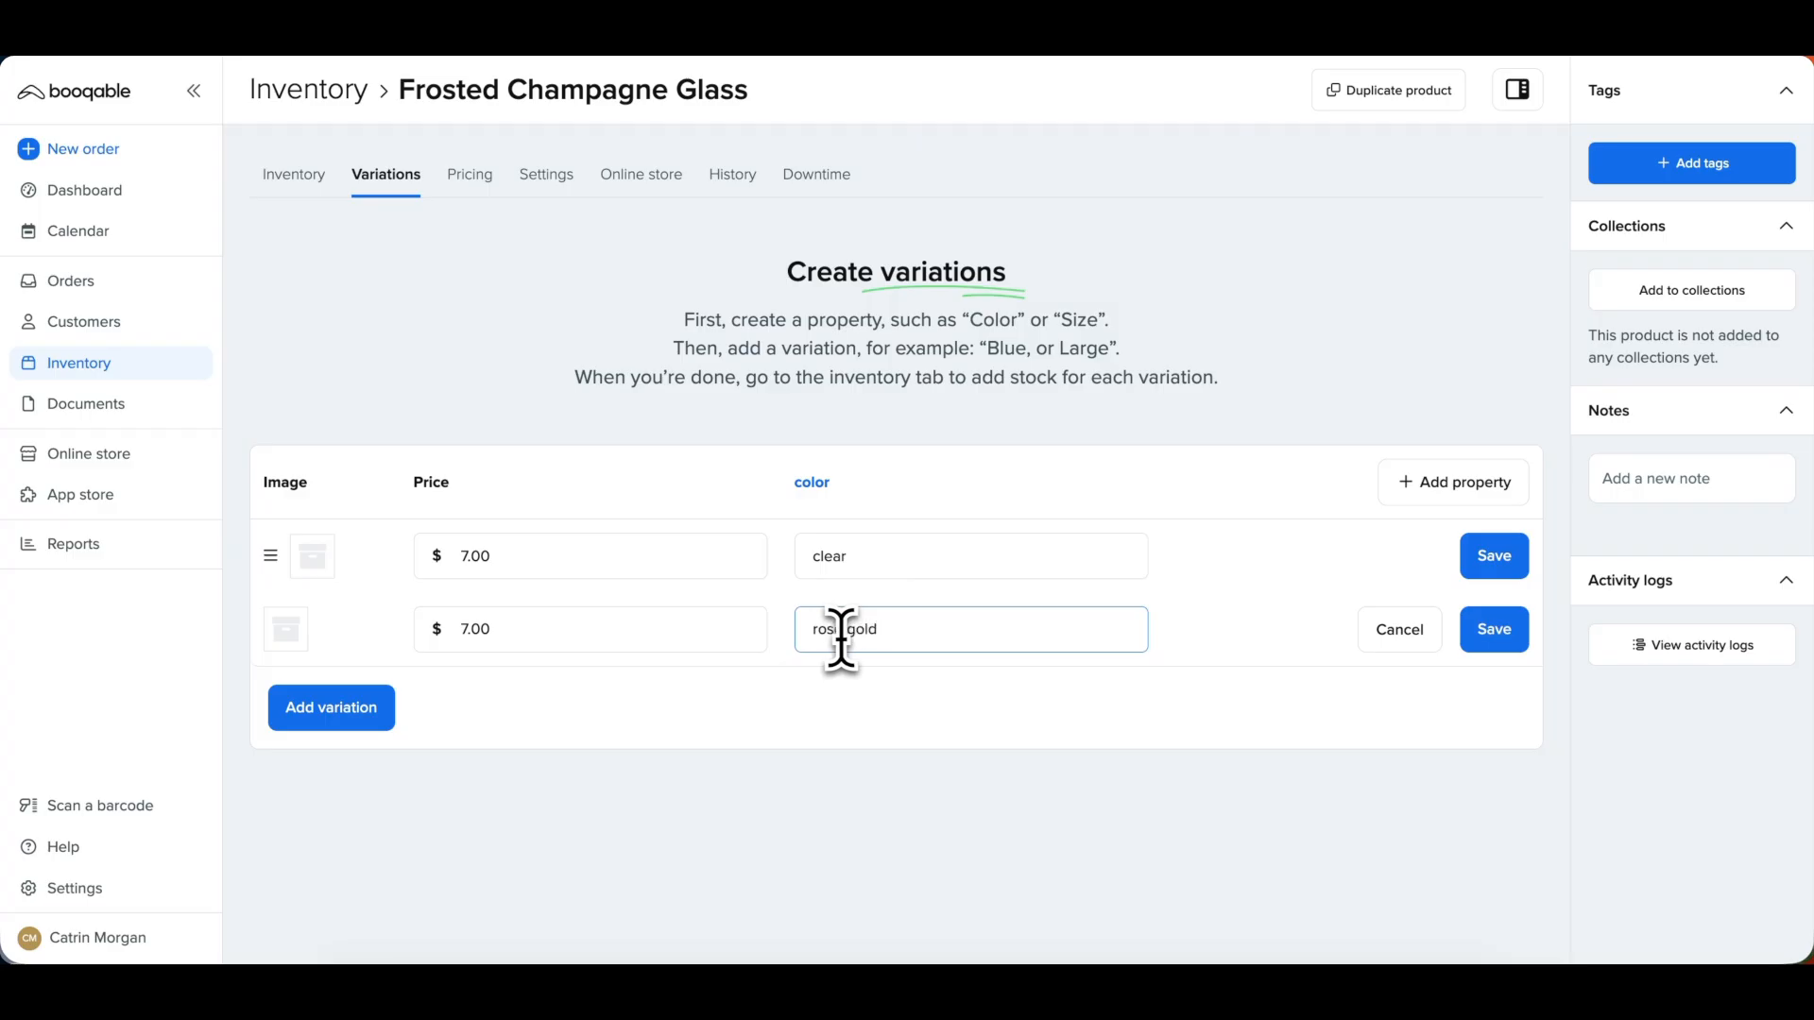
pyautogui.click(364, 710)
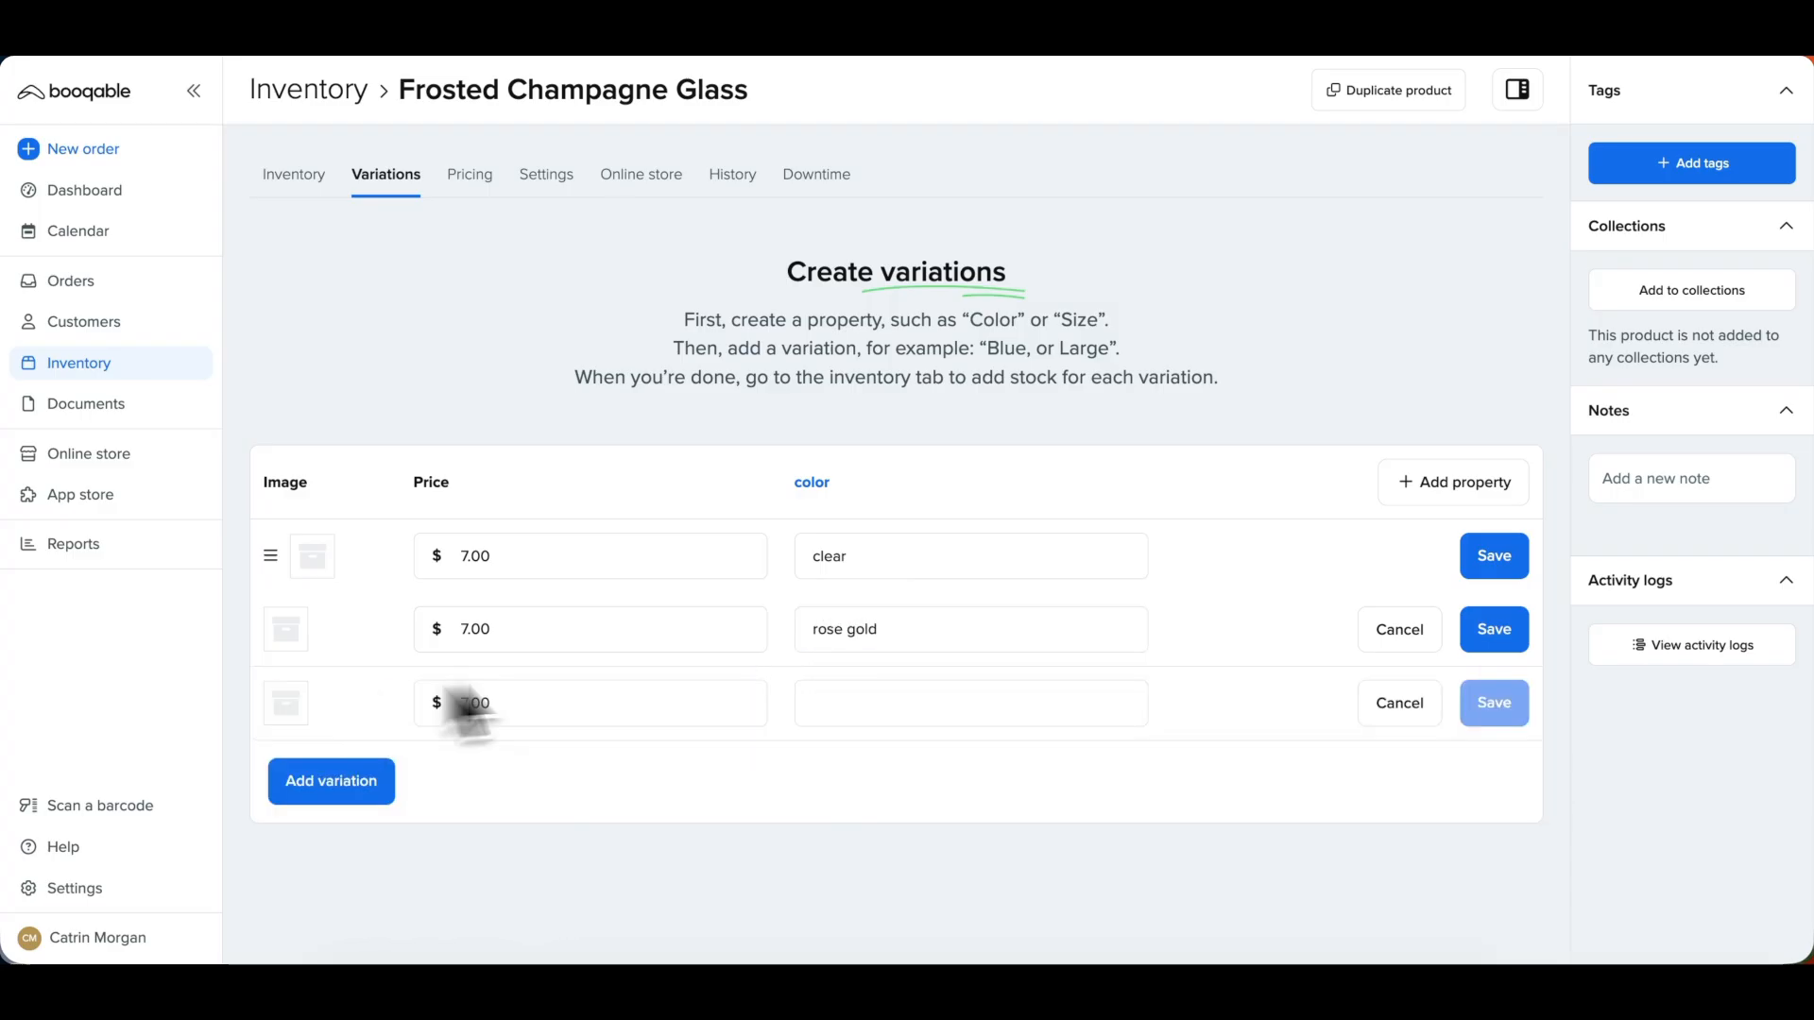
pyautogui.click(834, 699)
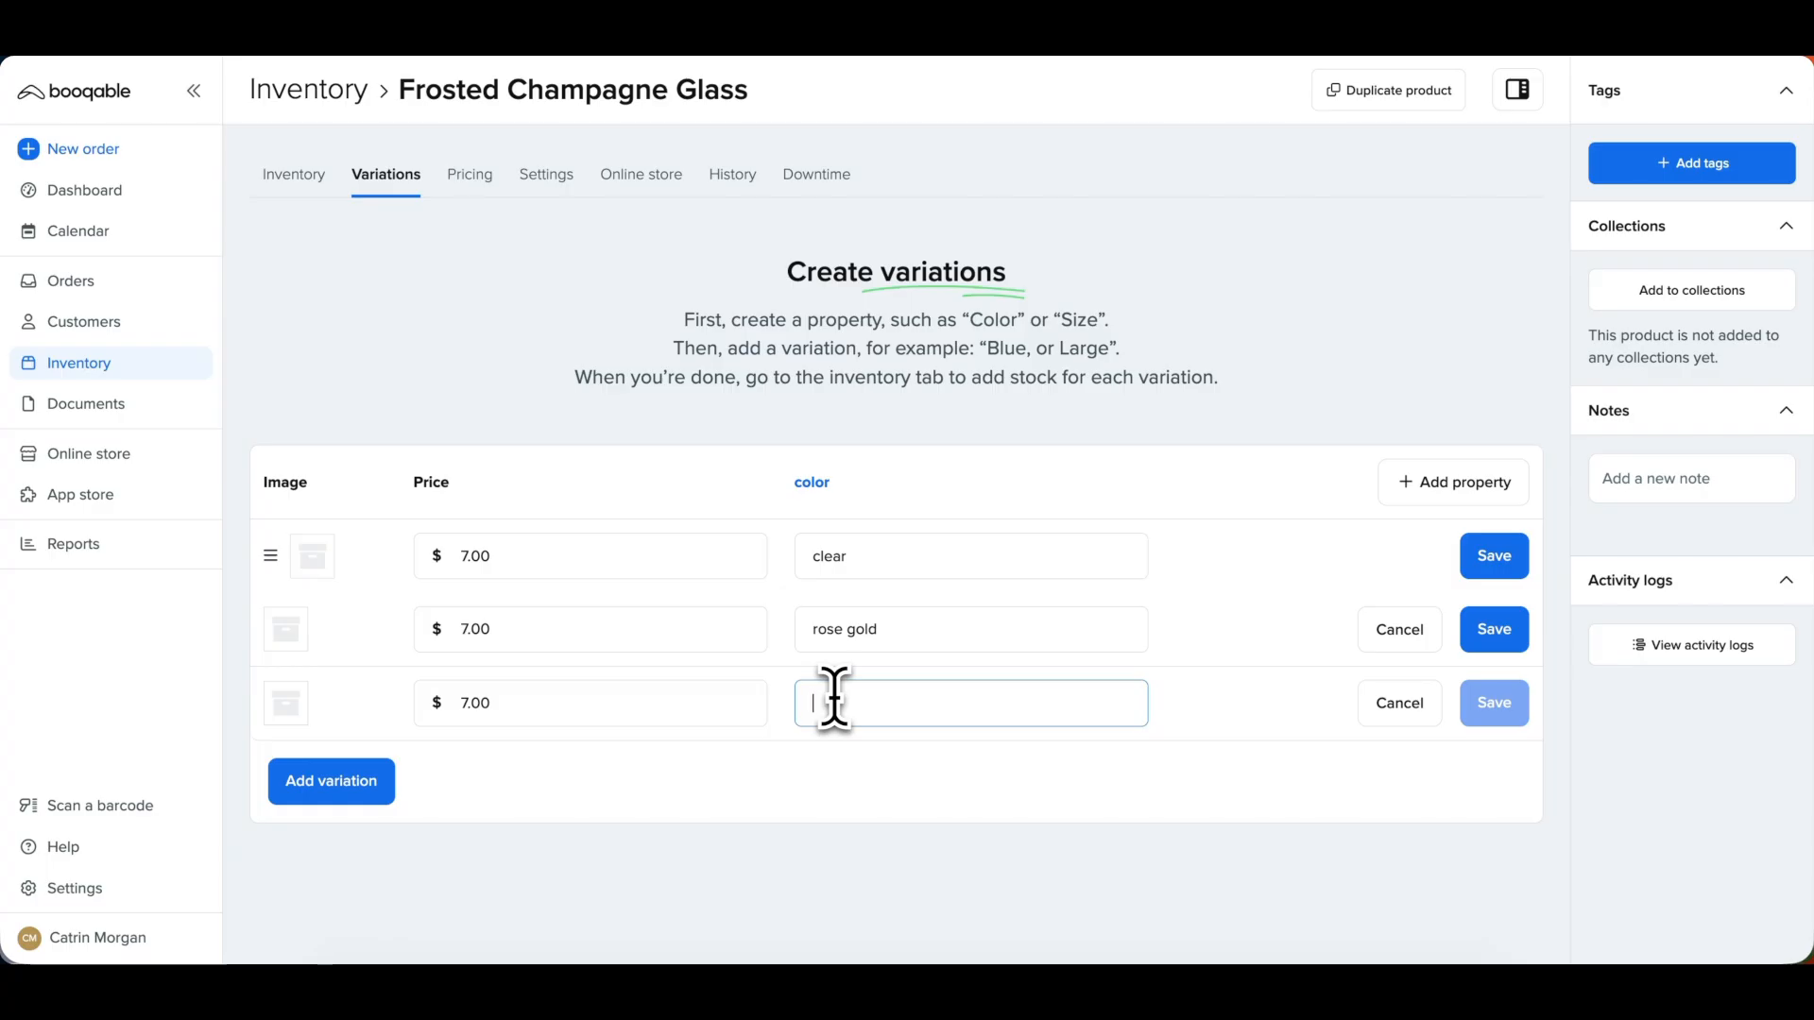
pyautogui.write('silver')
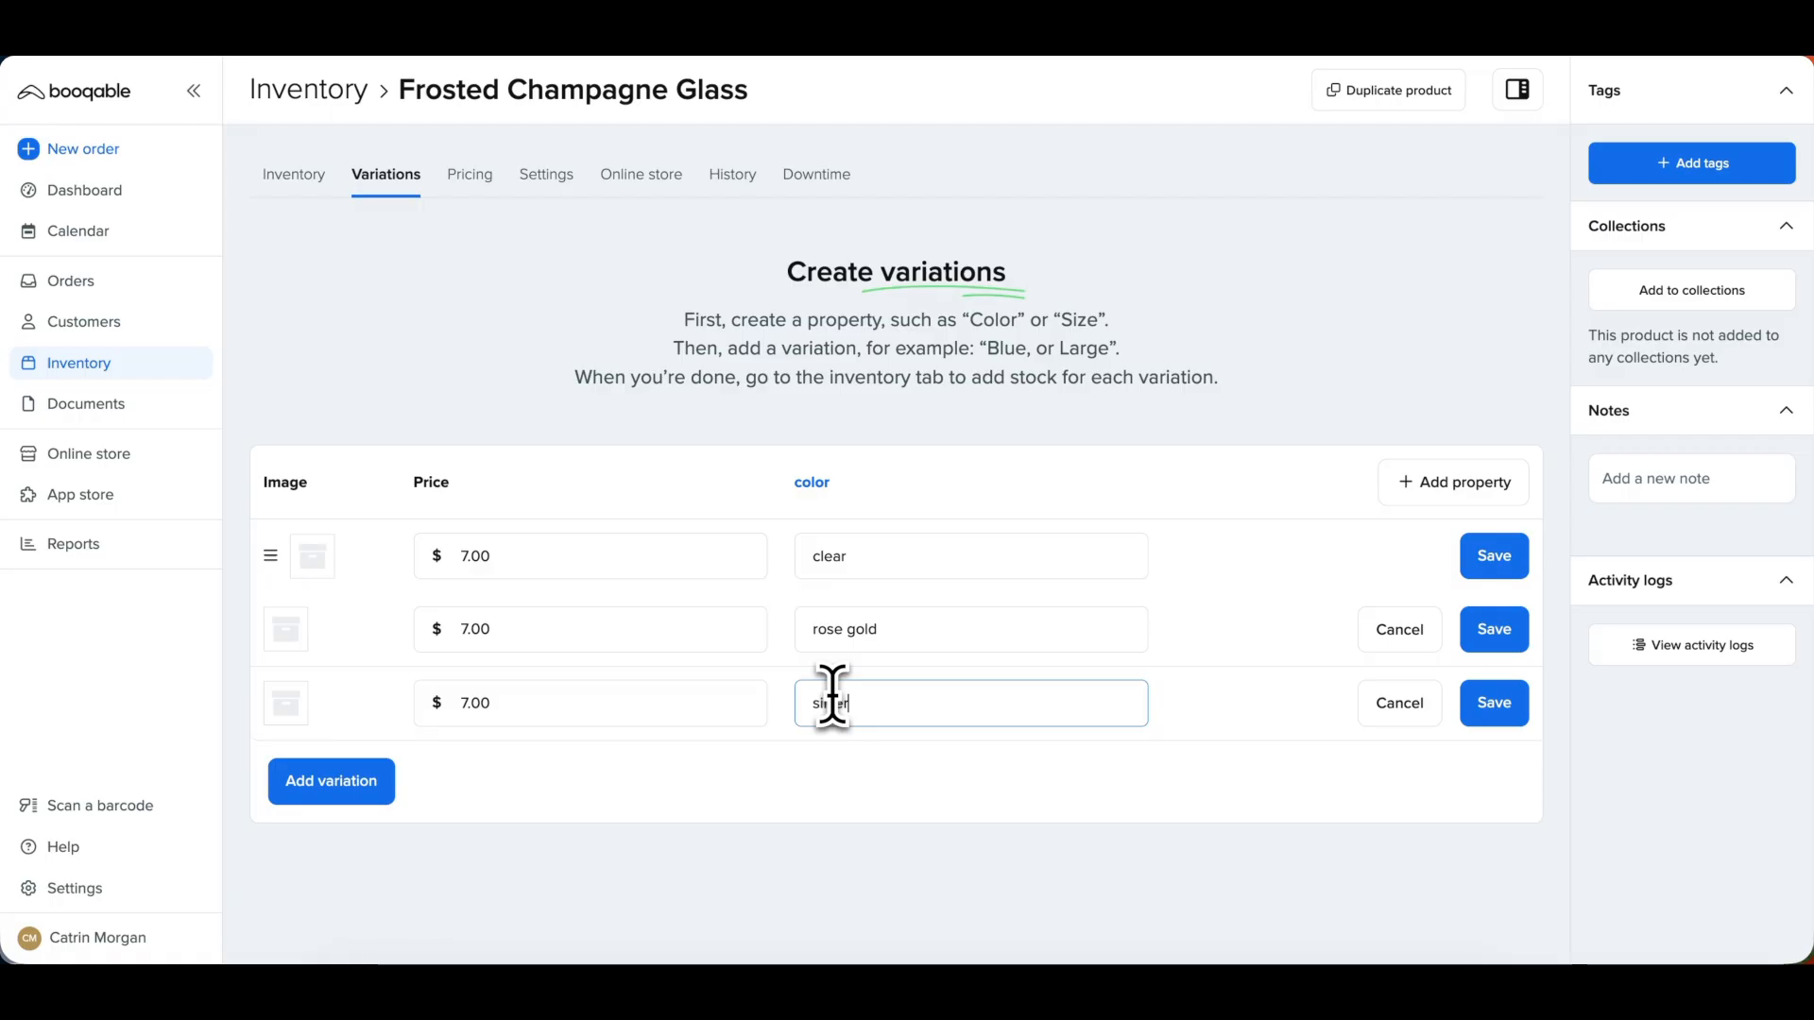
# - Set the rose gold variation's price to $9.00 and save the product variations
pyautogui.click(463, 629)
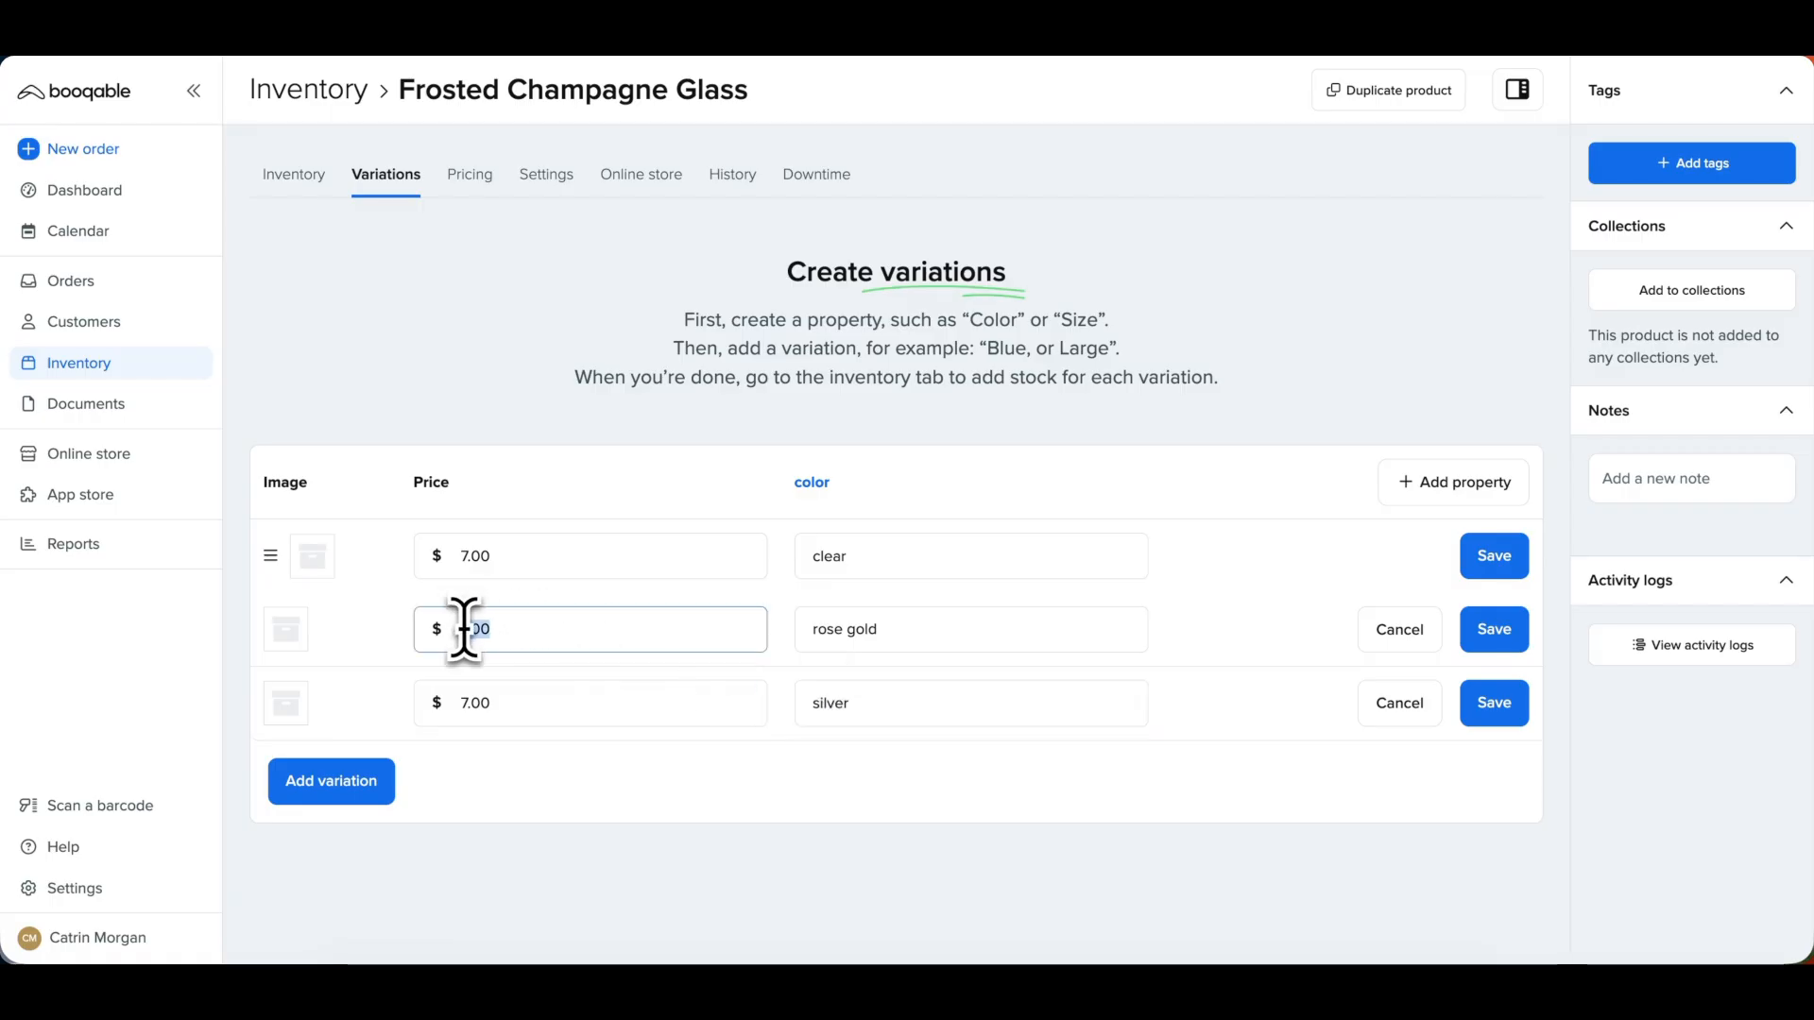
pyautogui.write('9')
pyautogui.click(1474, 563)
pyautogui.click(1488, 631)
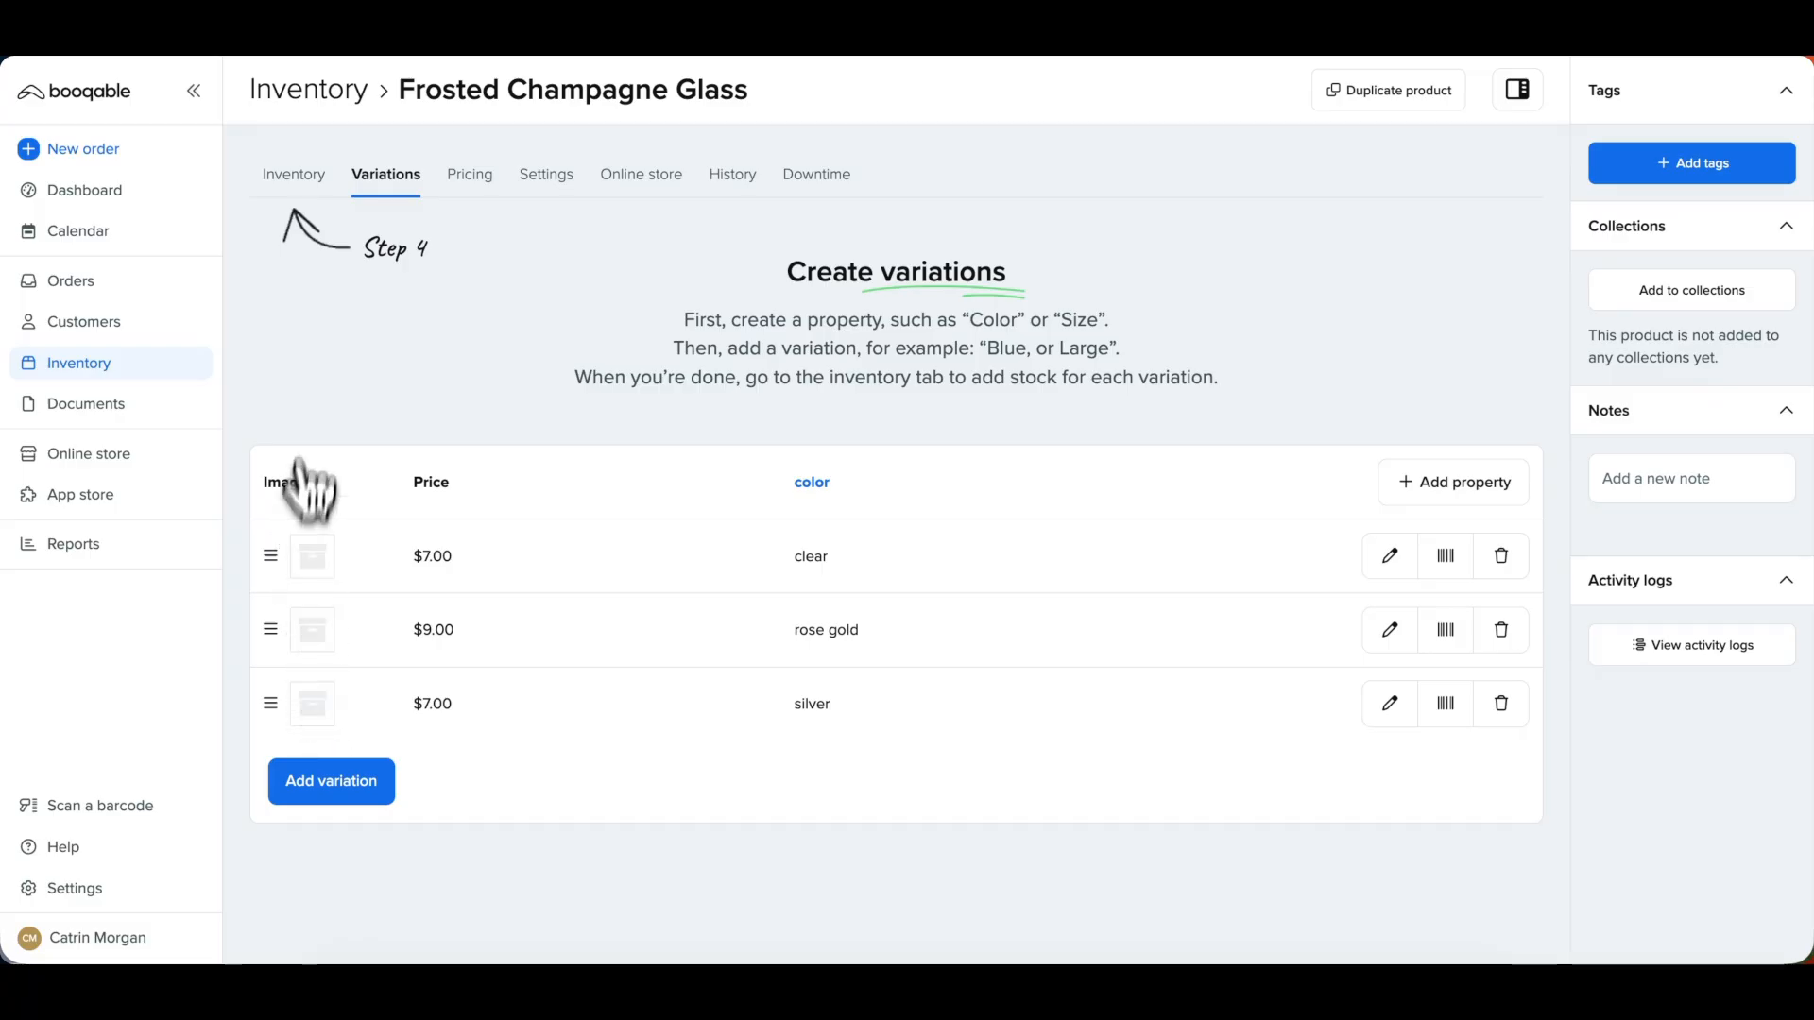
# - Add 50 regular stock items for the "Frosted Champagne Glass - clear" variation to the product's inventory
pyautogui.click(302, 202)
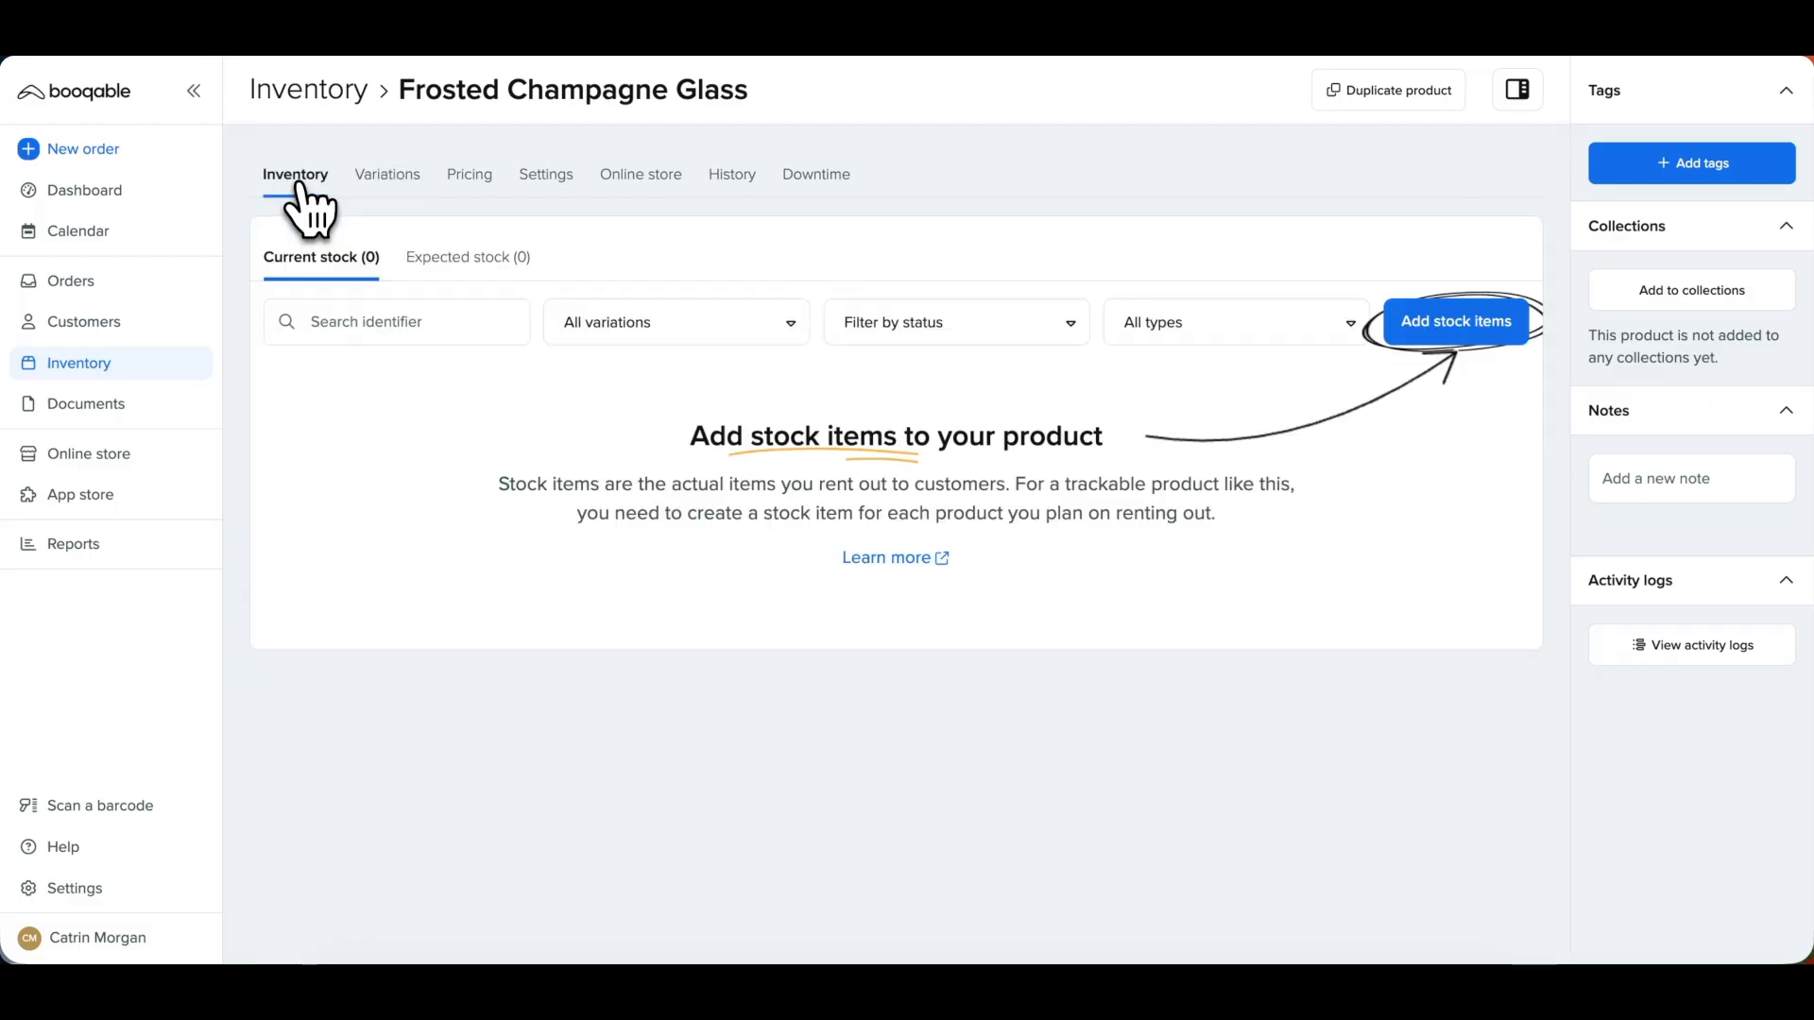
pyautogui.click(1443, 323)
pyautogui.click(850, 275)
pyautogui.click(822, 307)
pyautogui.click(1080, 267)
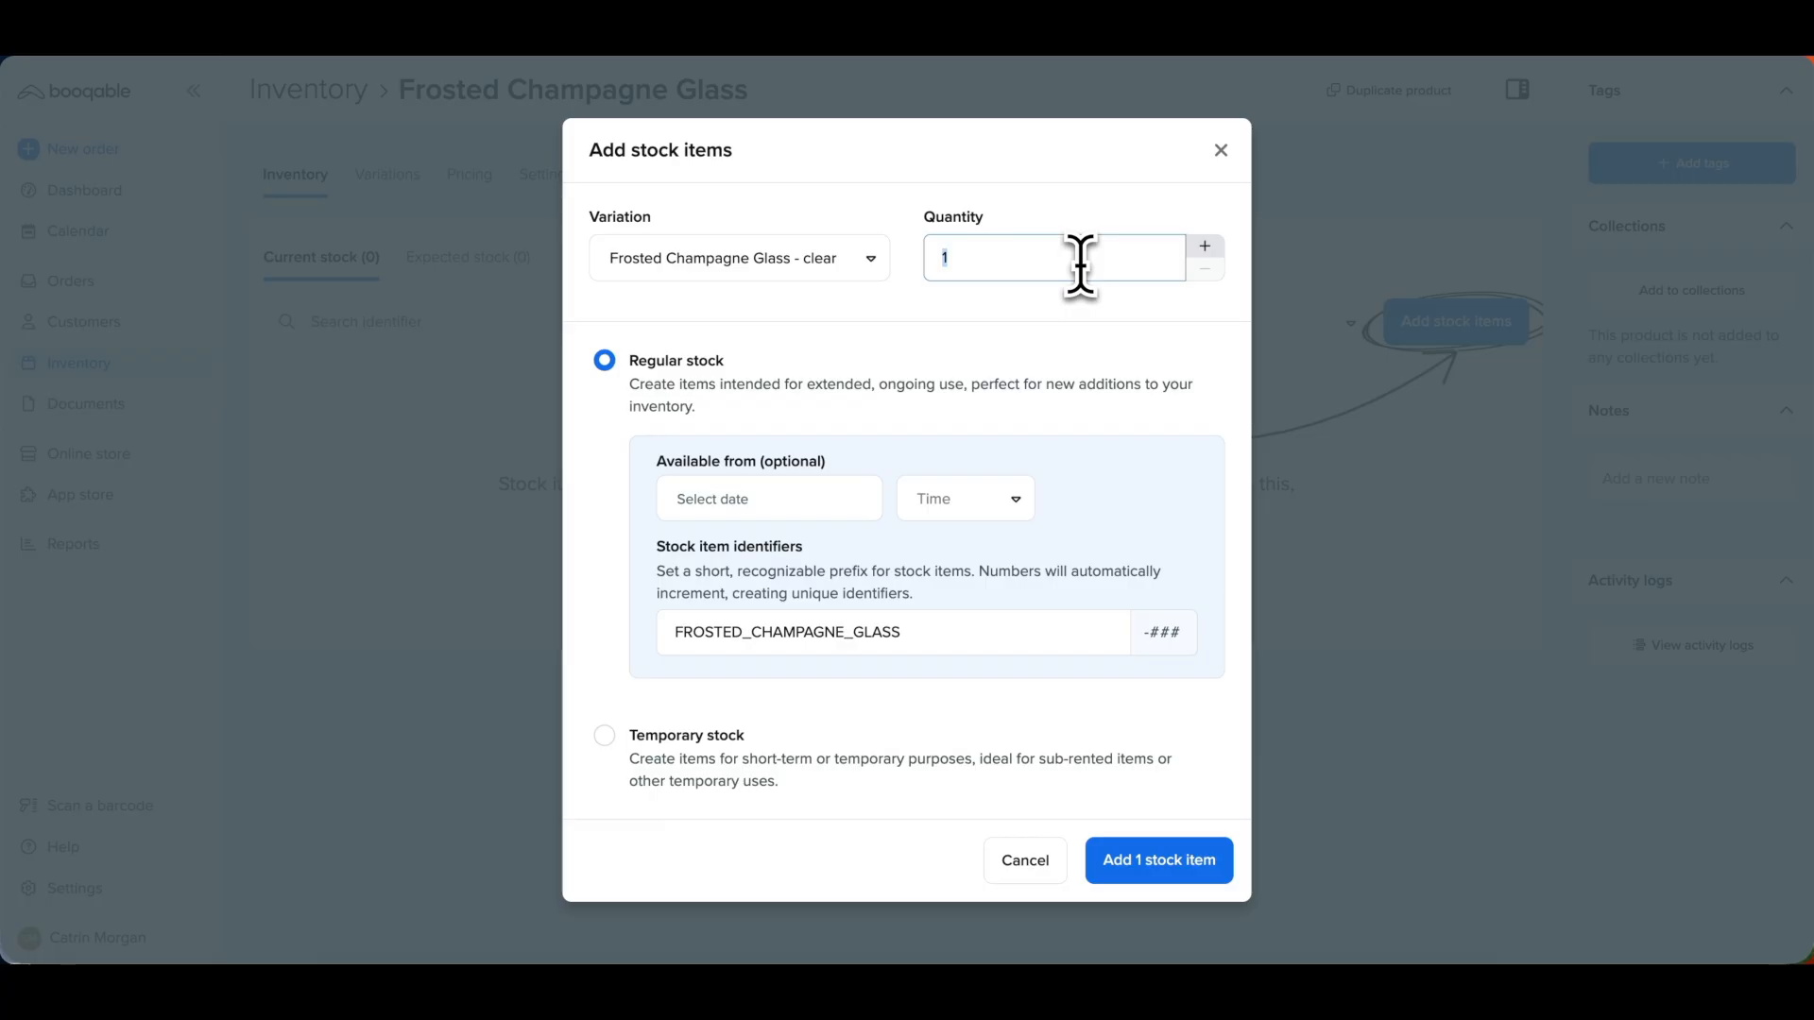
pyautogui.write('50')
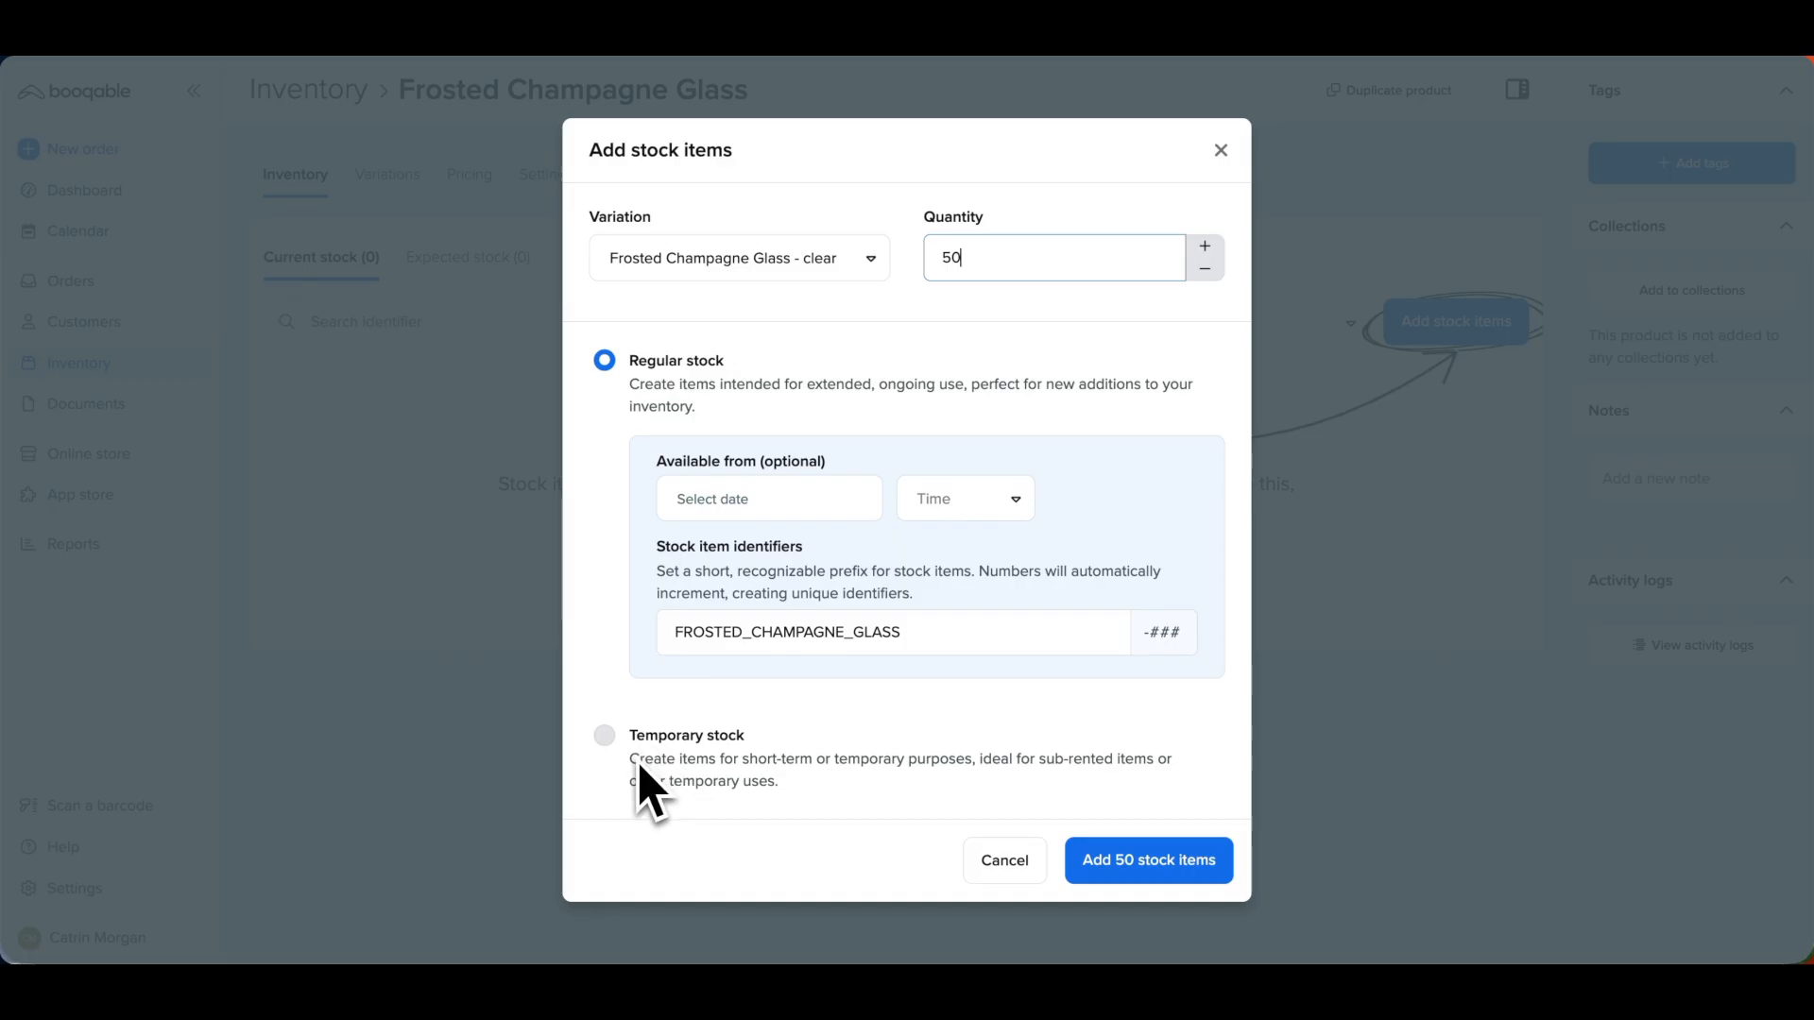
pyautogui.click(1082, 861)
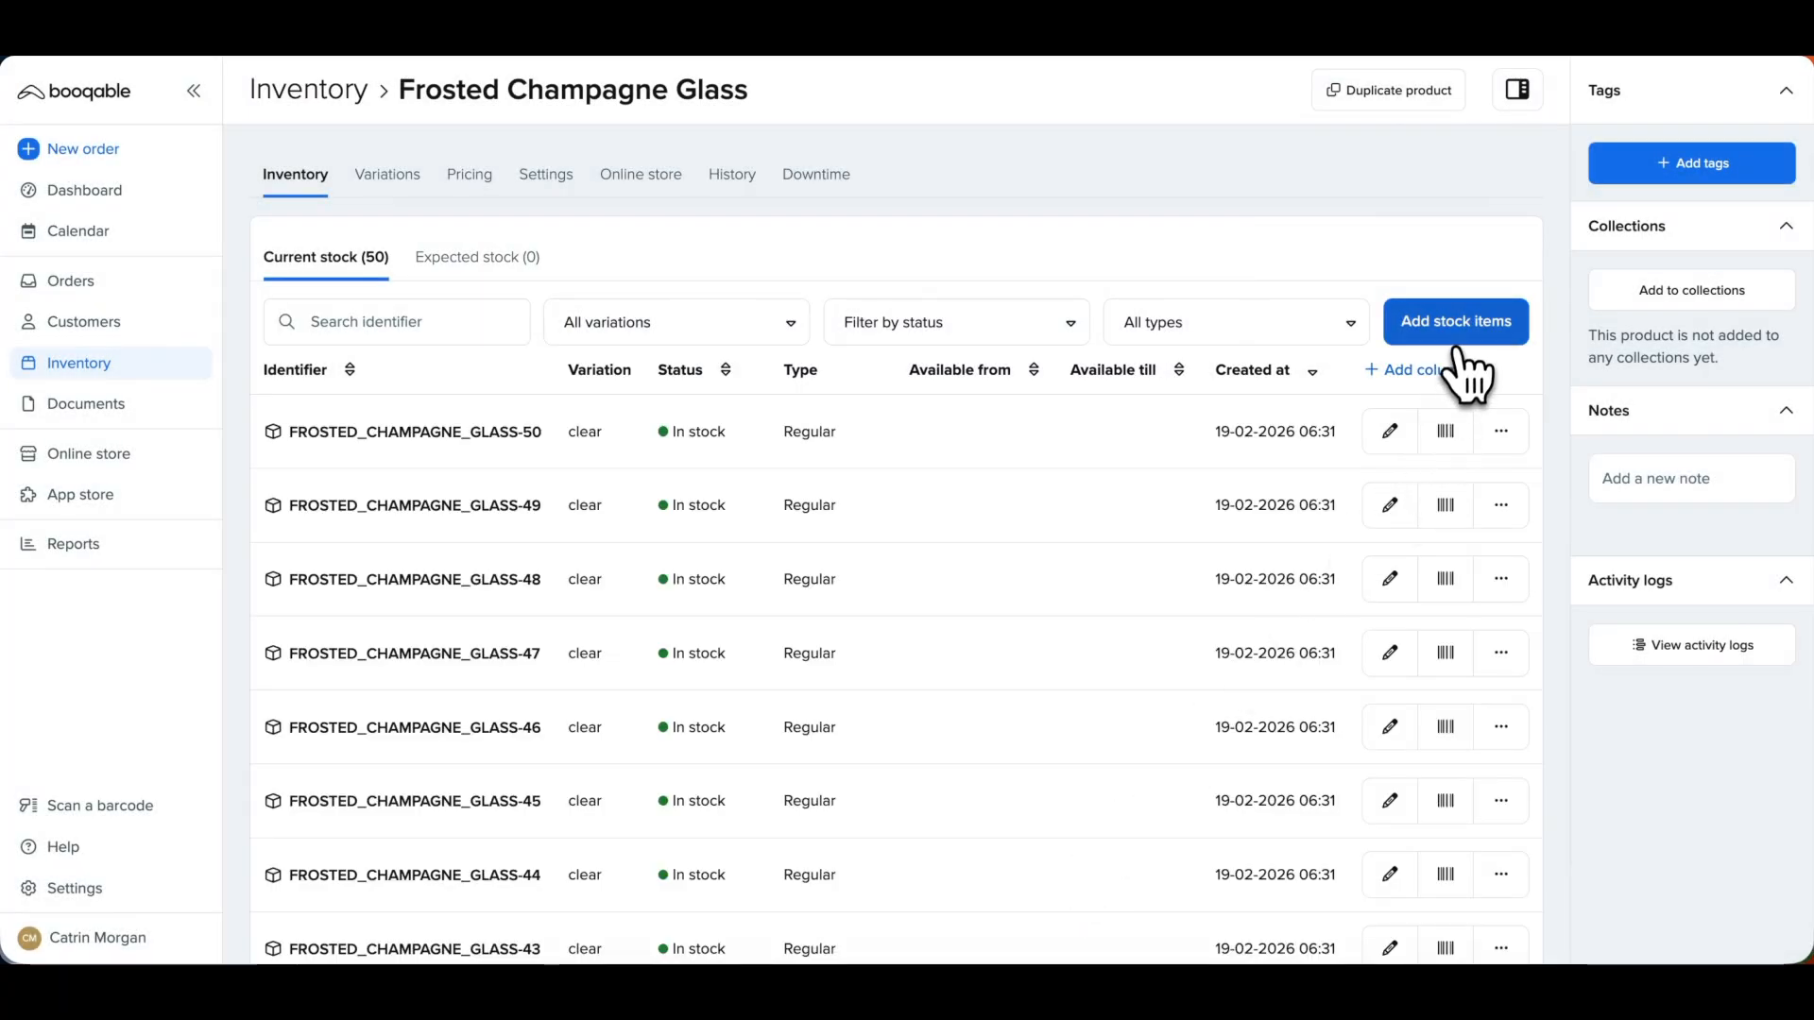
# - Add 50 regular stock items for the "Frosted Champagne Glass - rose gold" variation
pyautogui.click(1455, 342)
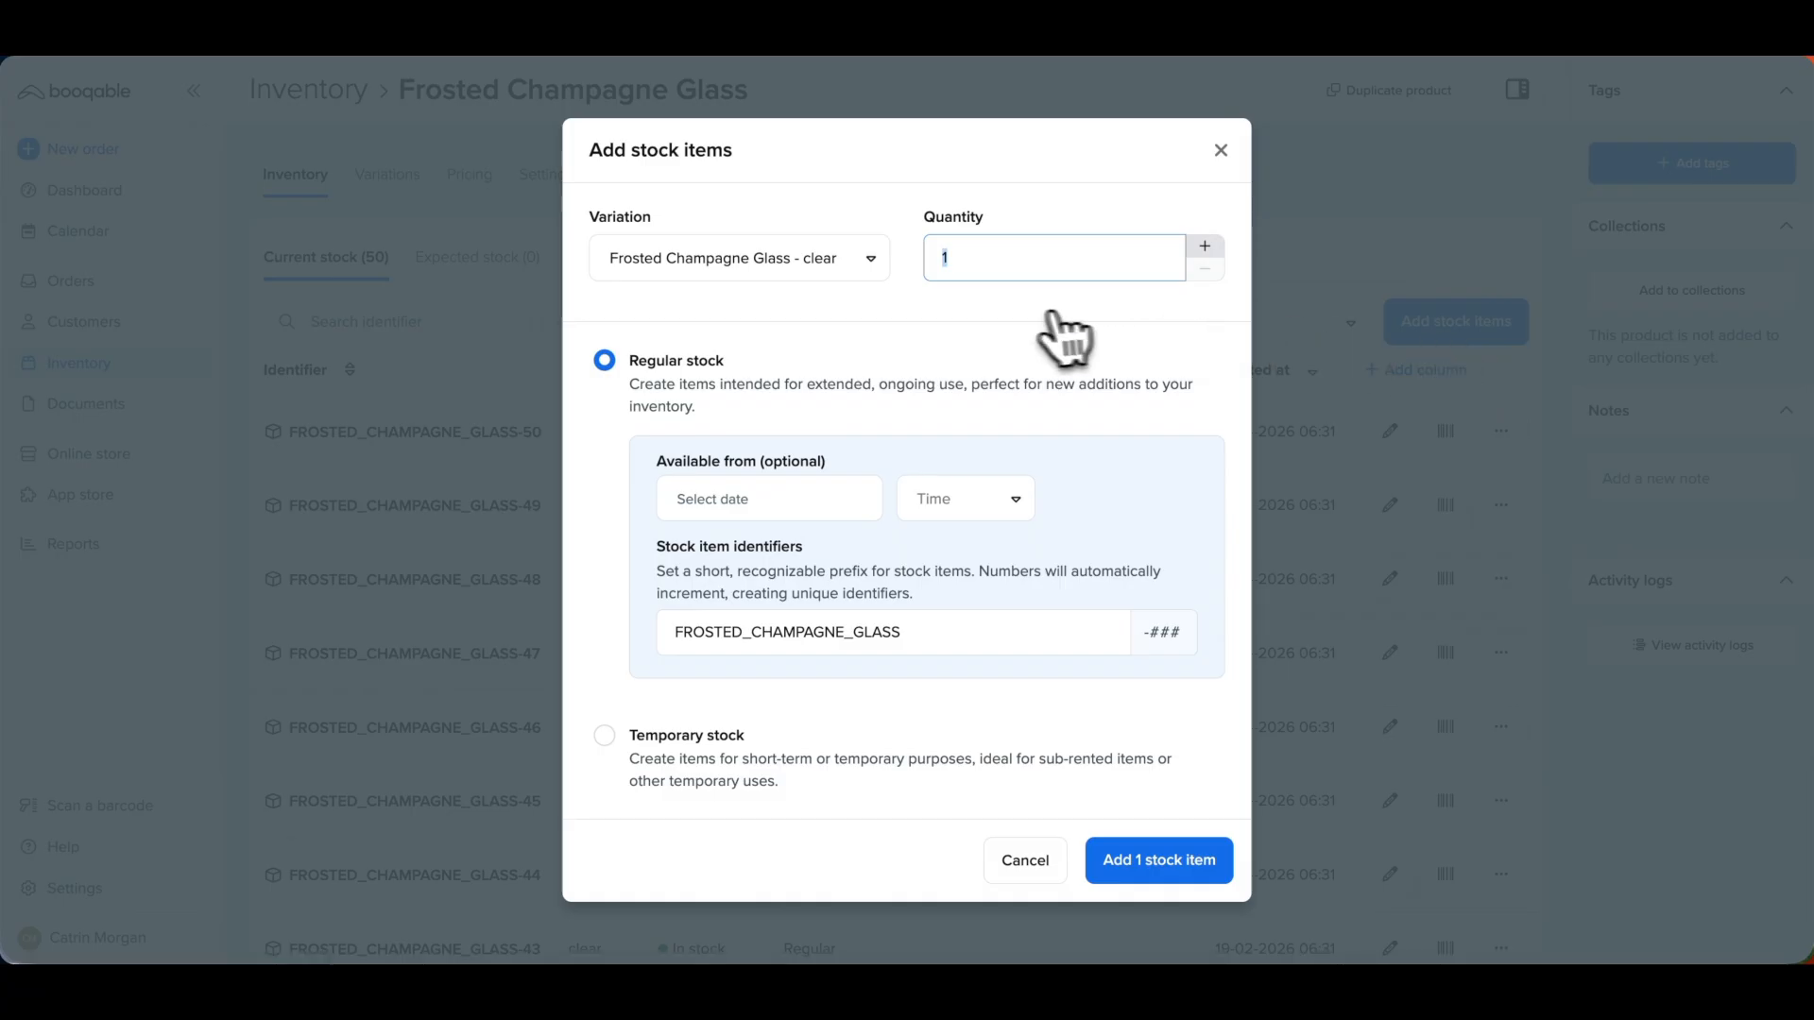
pyautogui.click(849, 264)
pyautogui.click(832, 316)
pyautogui.click(831, 276)
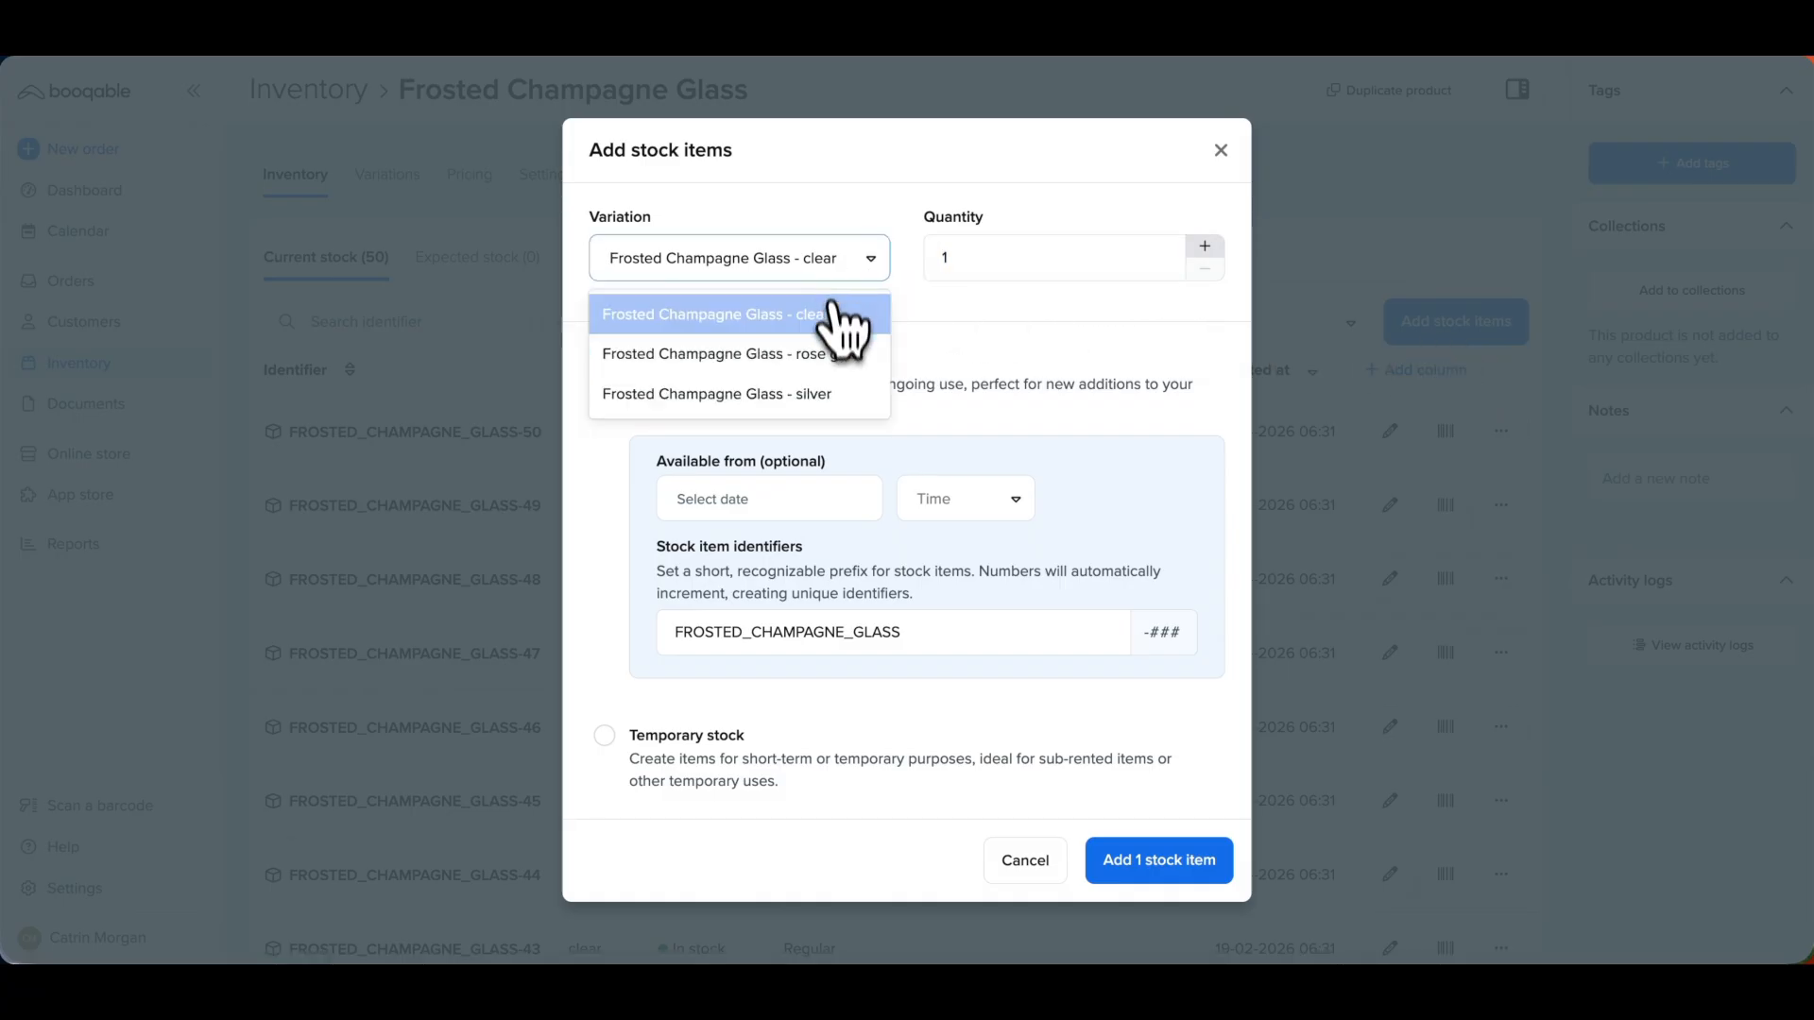
pyautogui.click(831, 353)
pyautogui.doubleClick(992, 257)
pyautogui.write('50')
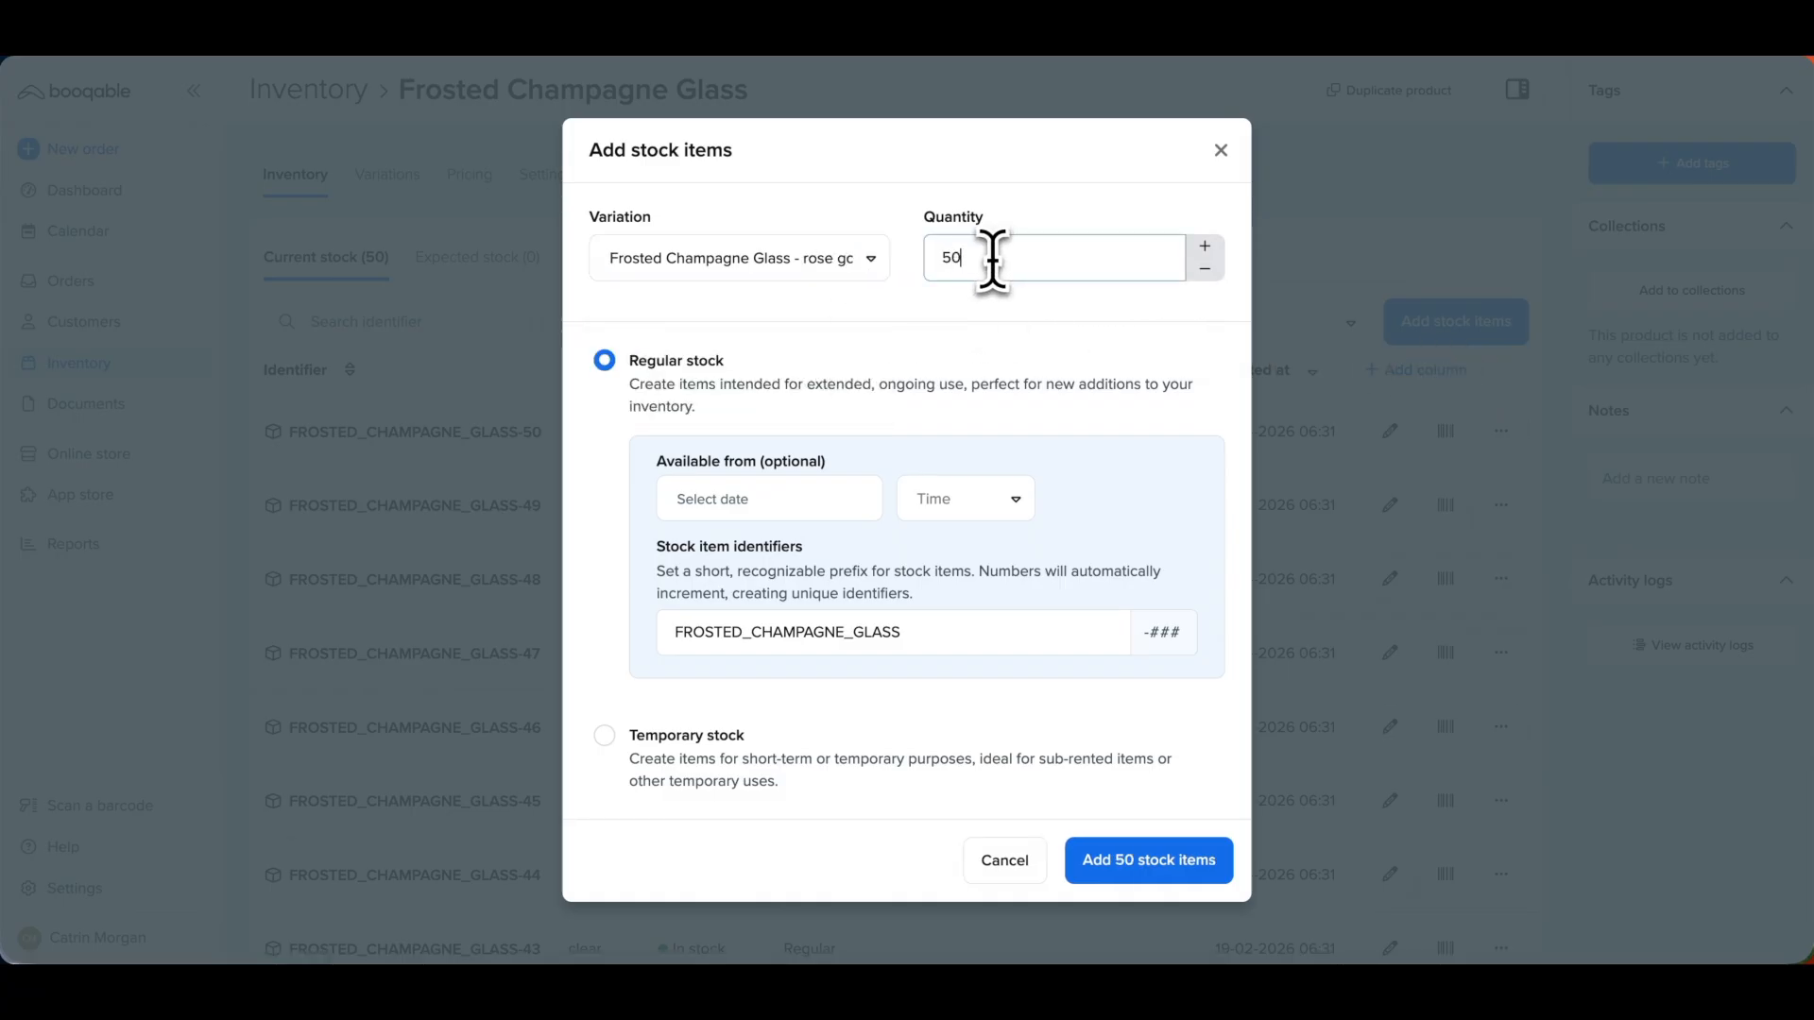
pyautogui.click(1151, 861)
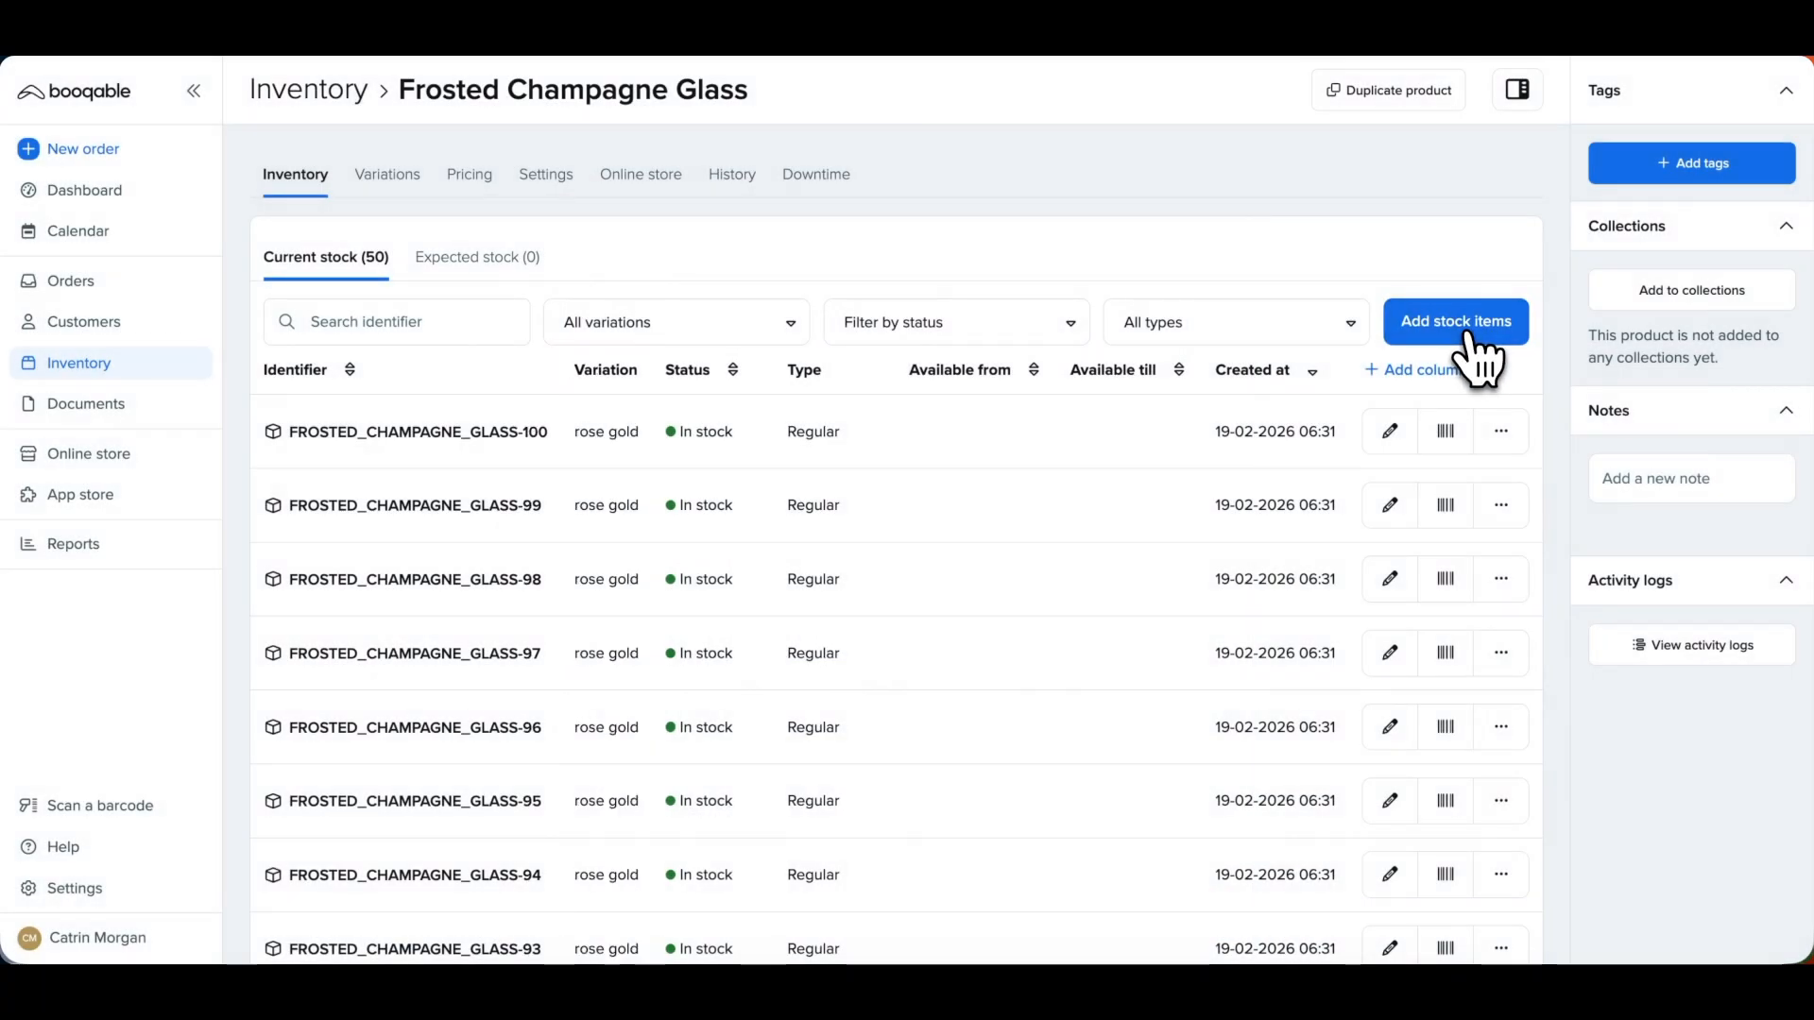
# - Add 50 regular stock items for the "Frosted Champagne Glass - silver" variation
pyautogui.click(1469, 332)
pyautogui.click(853, 271)
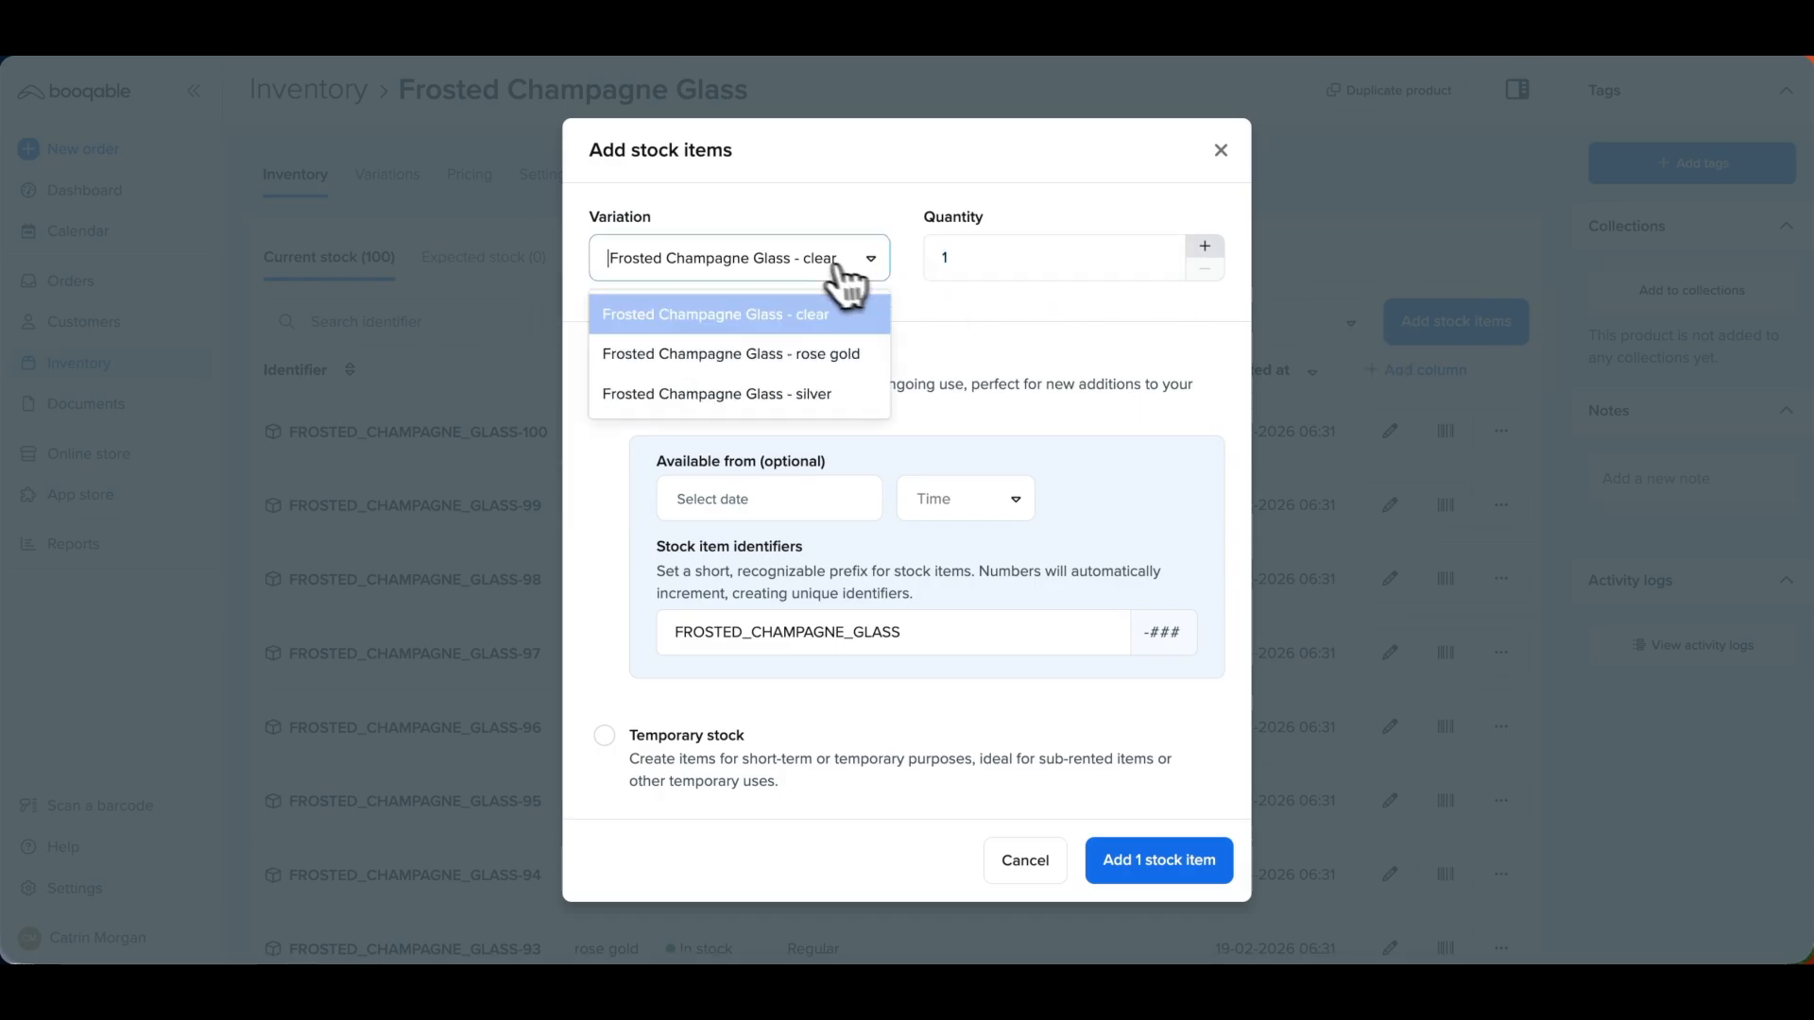
pyautogui.click(818, 394)
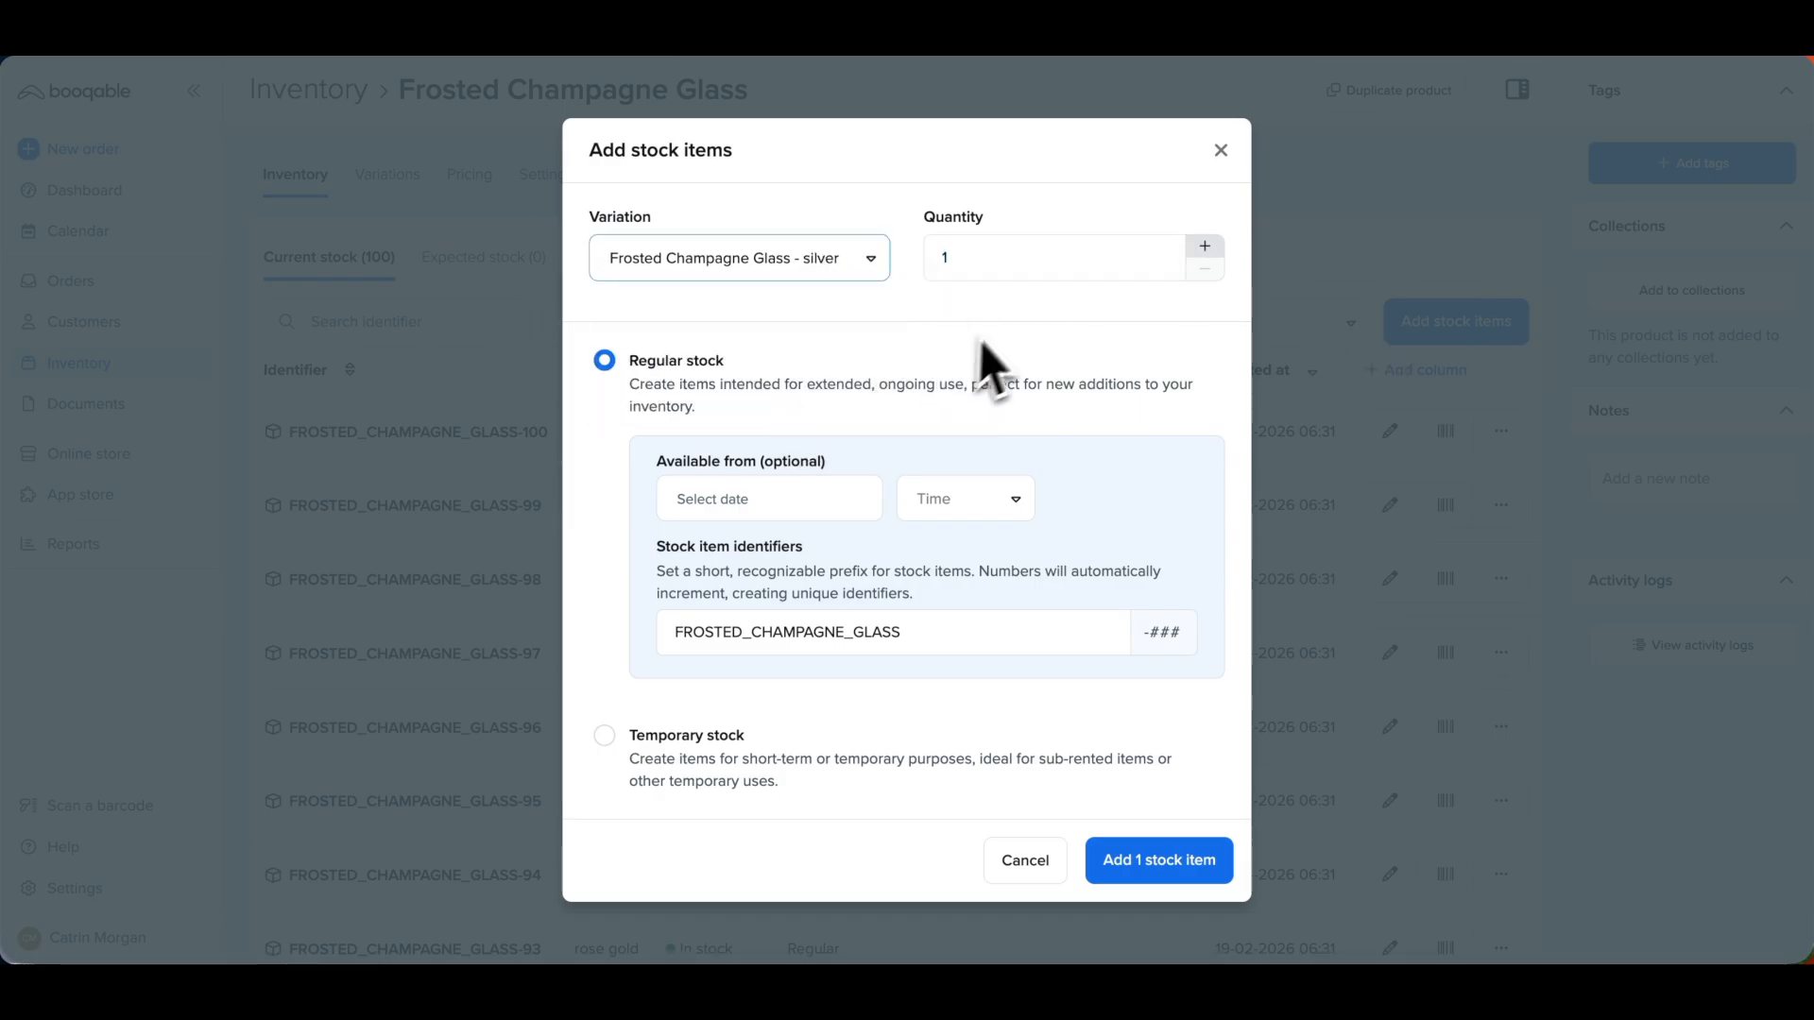
pyautogui.click(987, 269)
pyautogui.write('50')
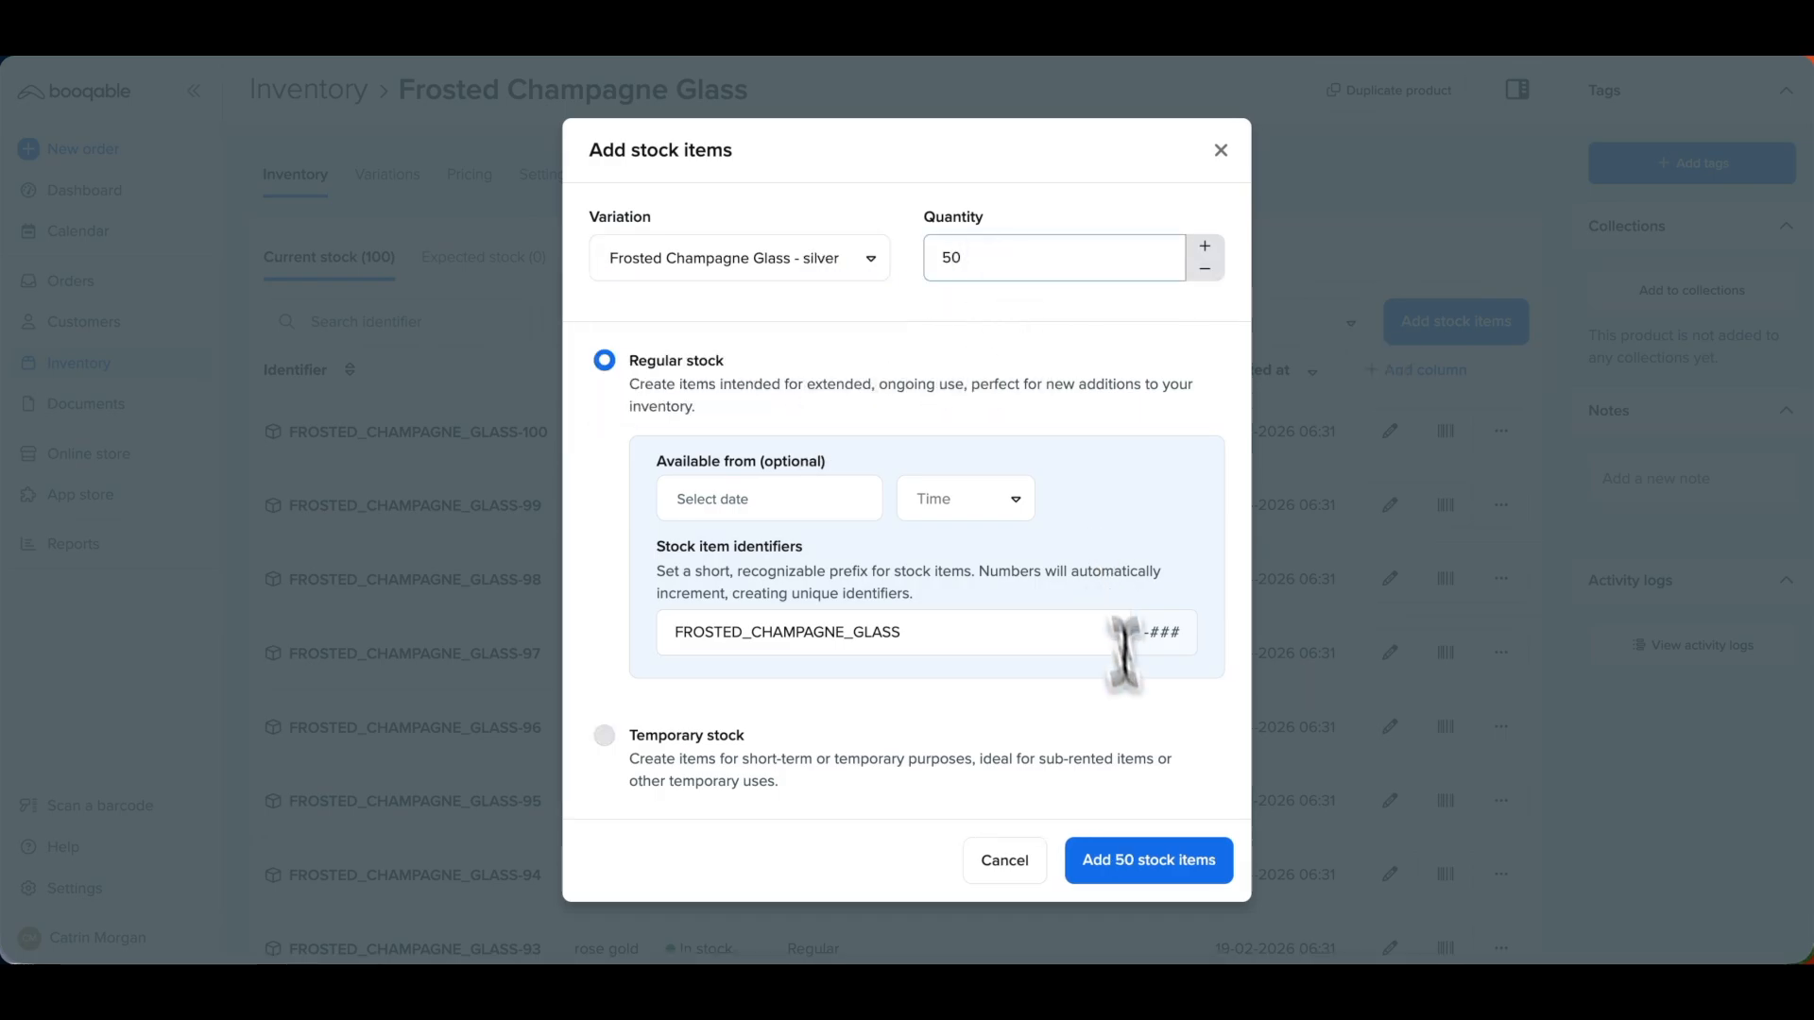
pyautogui.click(1162, 860)
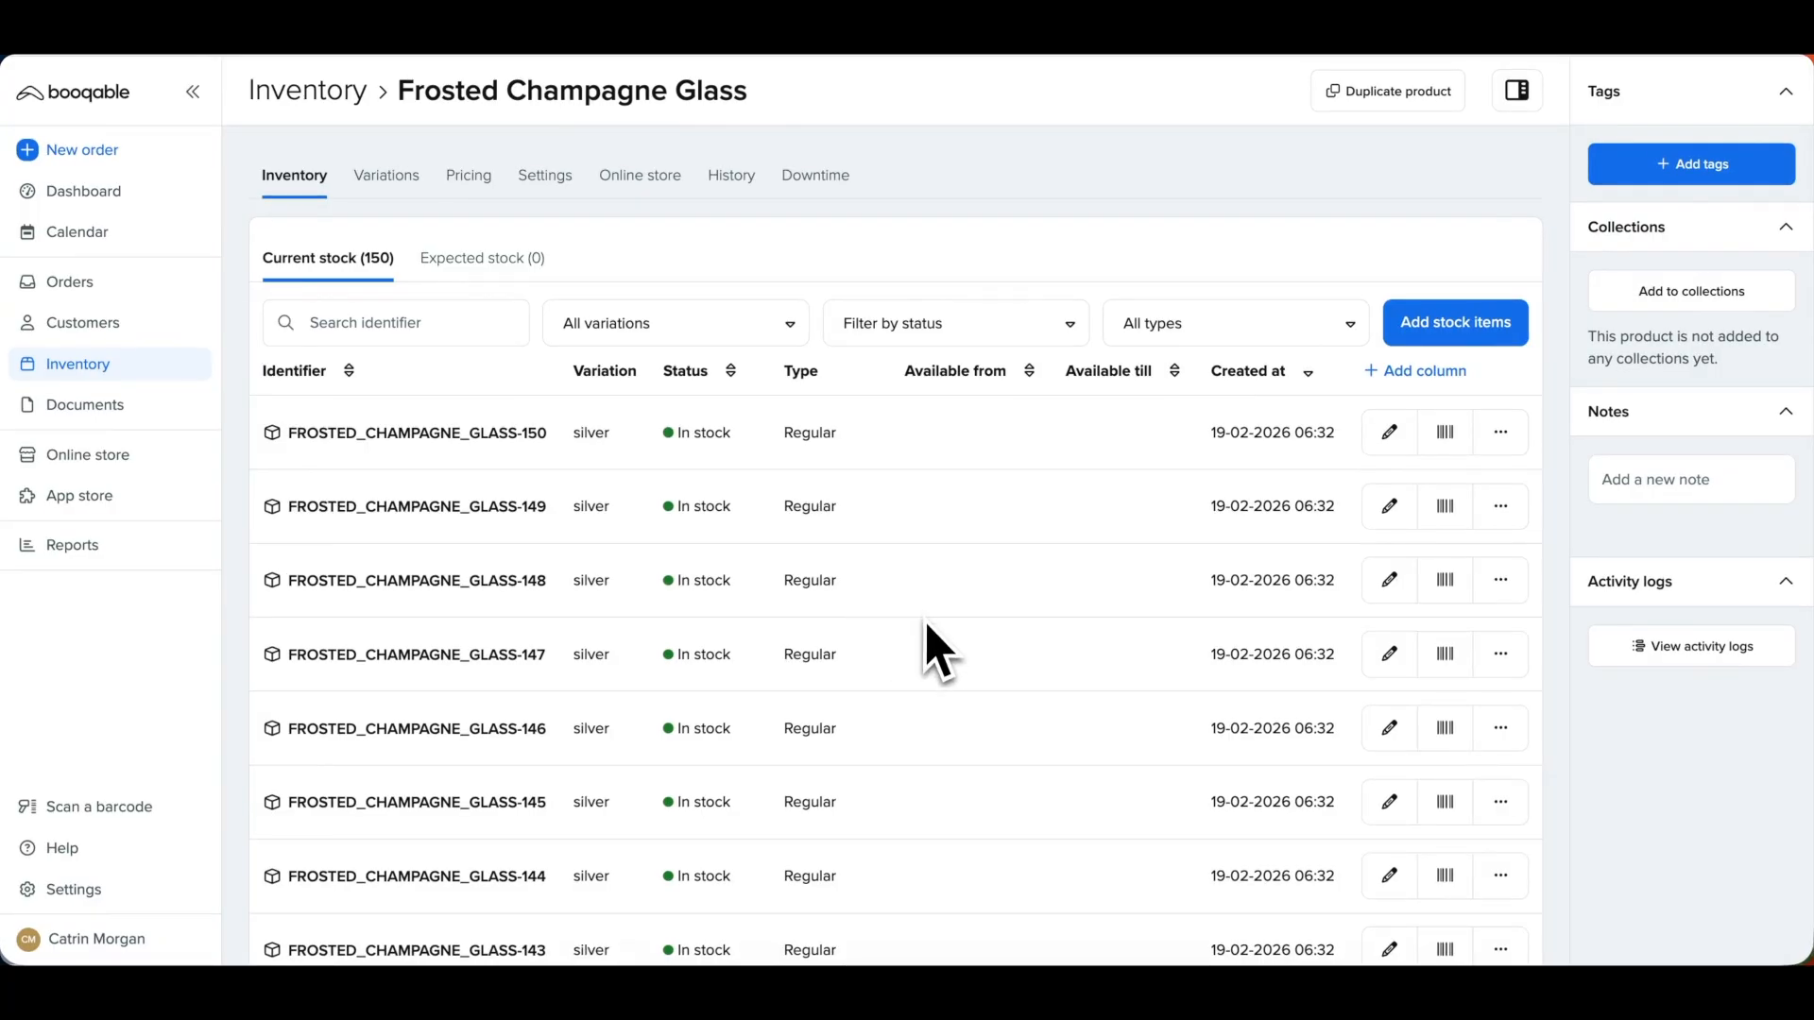
# - Examine the current stock list and the editable fields of stock item FROSTED_CHAMPAGNE_GLASS-150, leaving the item's editing mode without changes
pyautogui.scroll(-5, 938, 652)
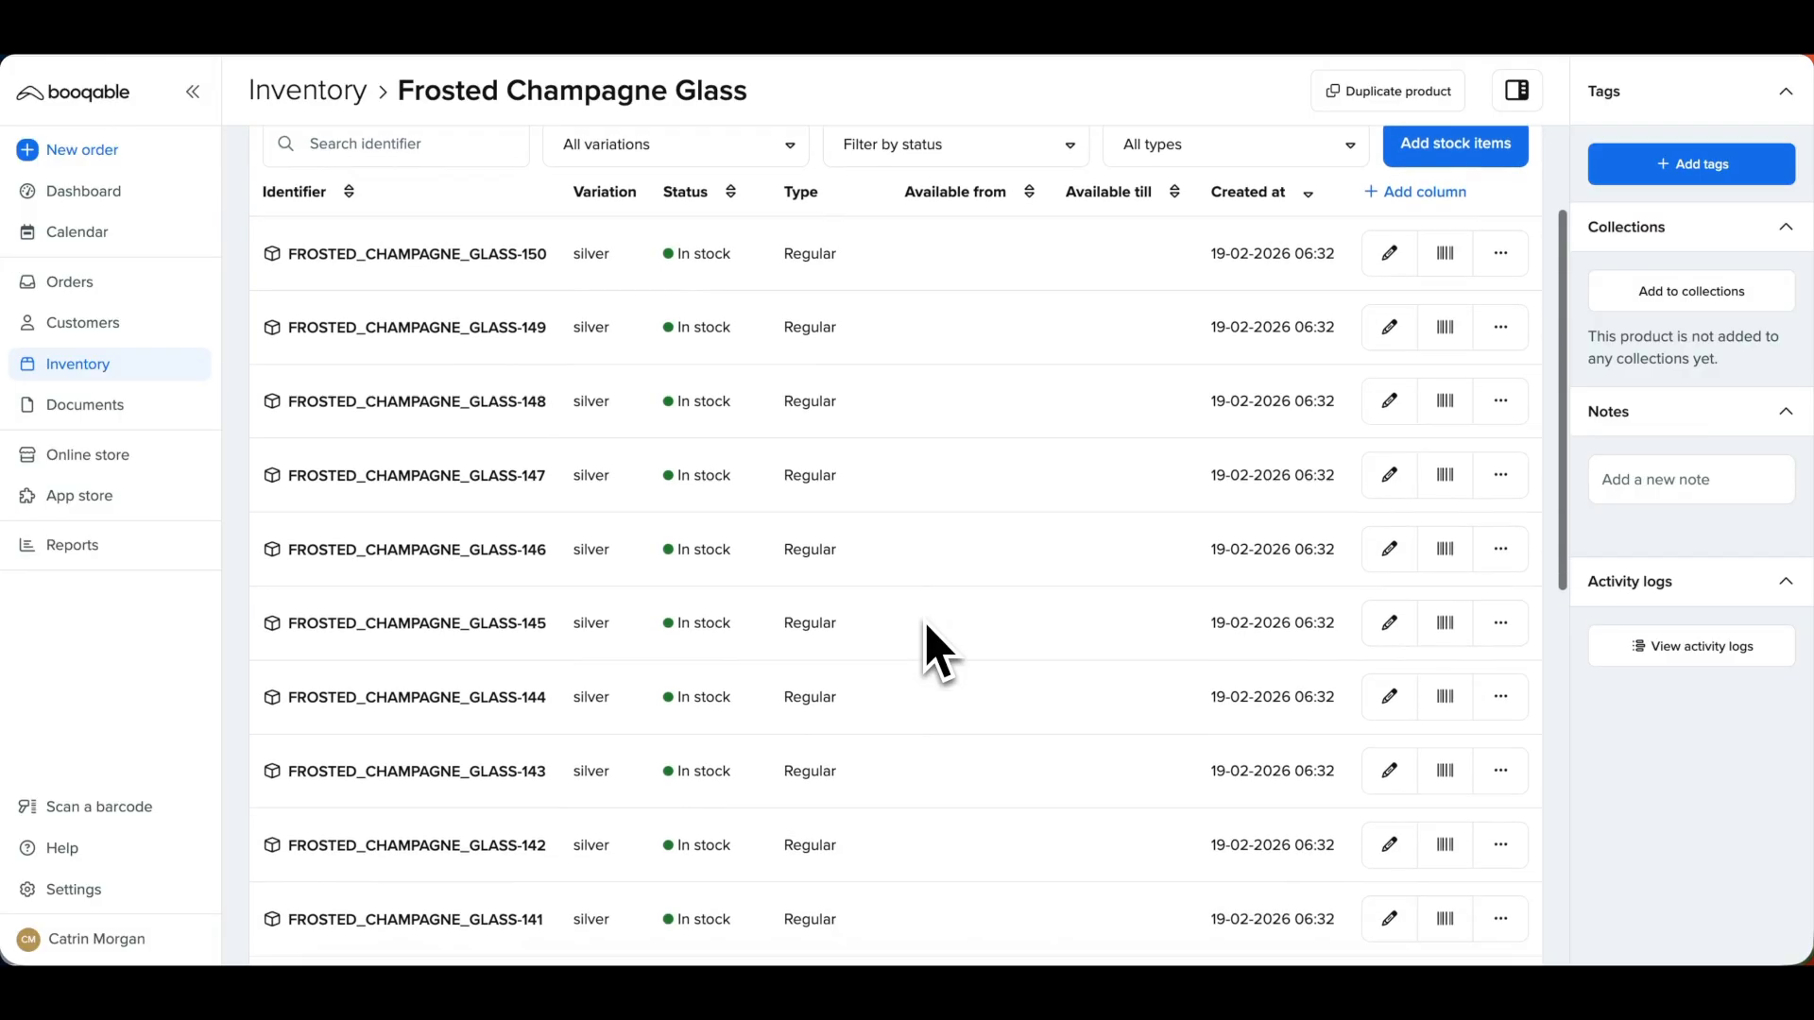
pyautogui.scroll(-5, 927, 627)
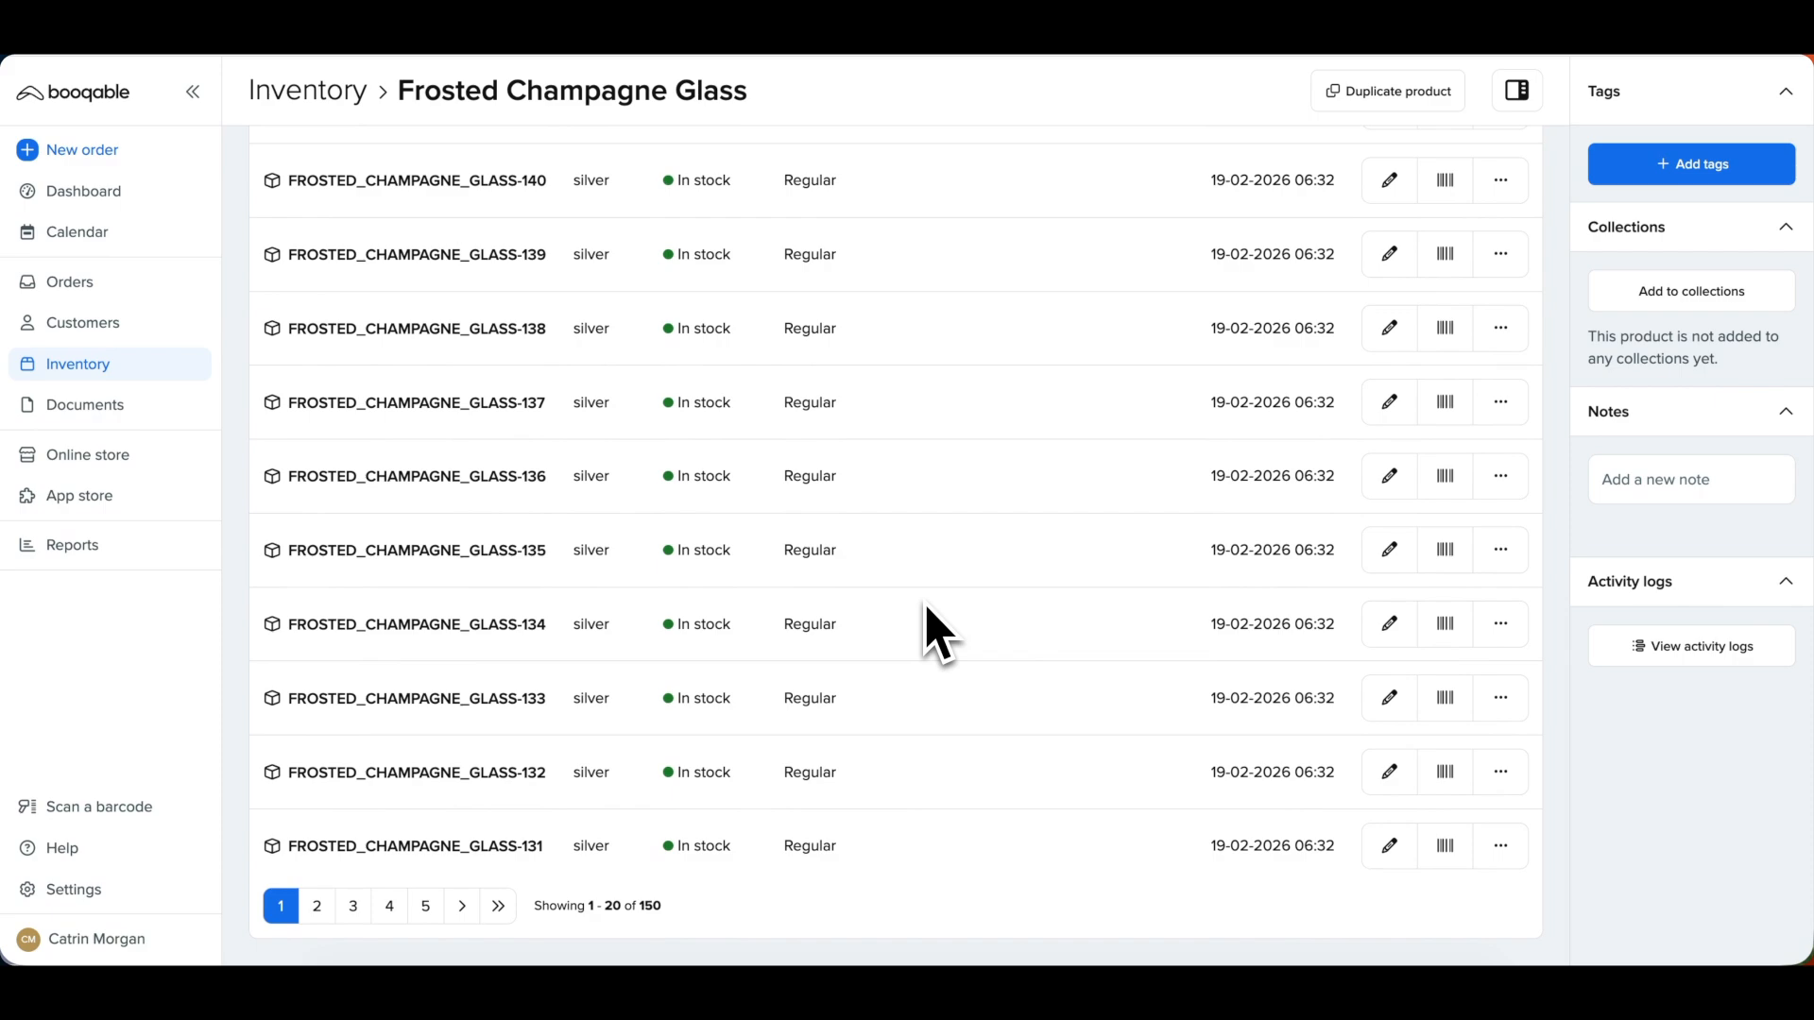
pyautogui.scroll(10, 938, 635)
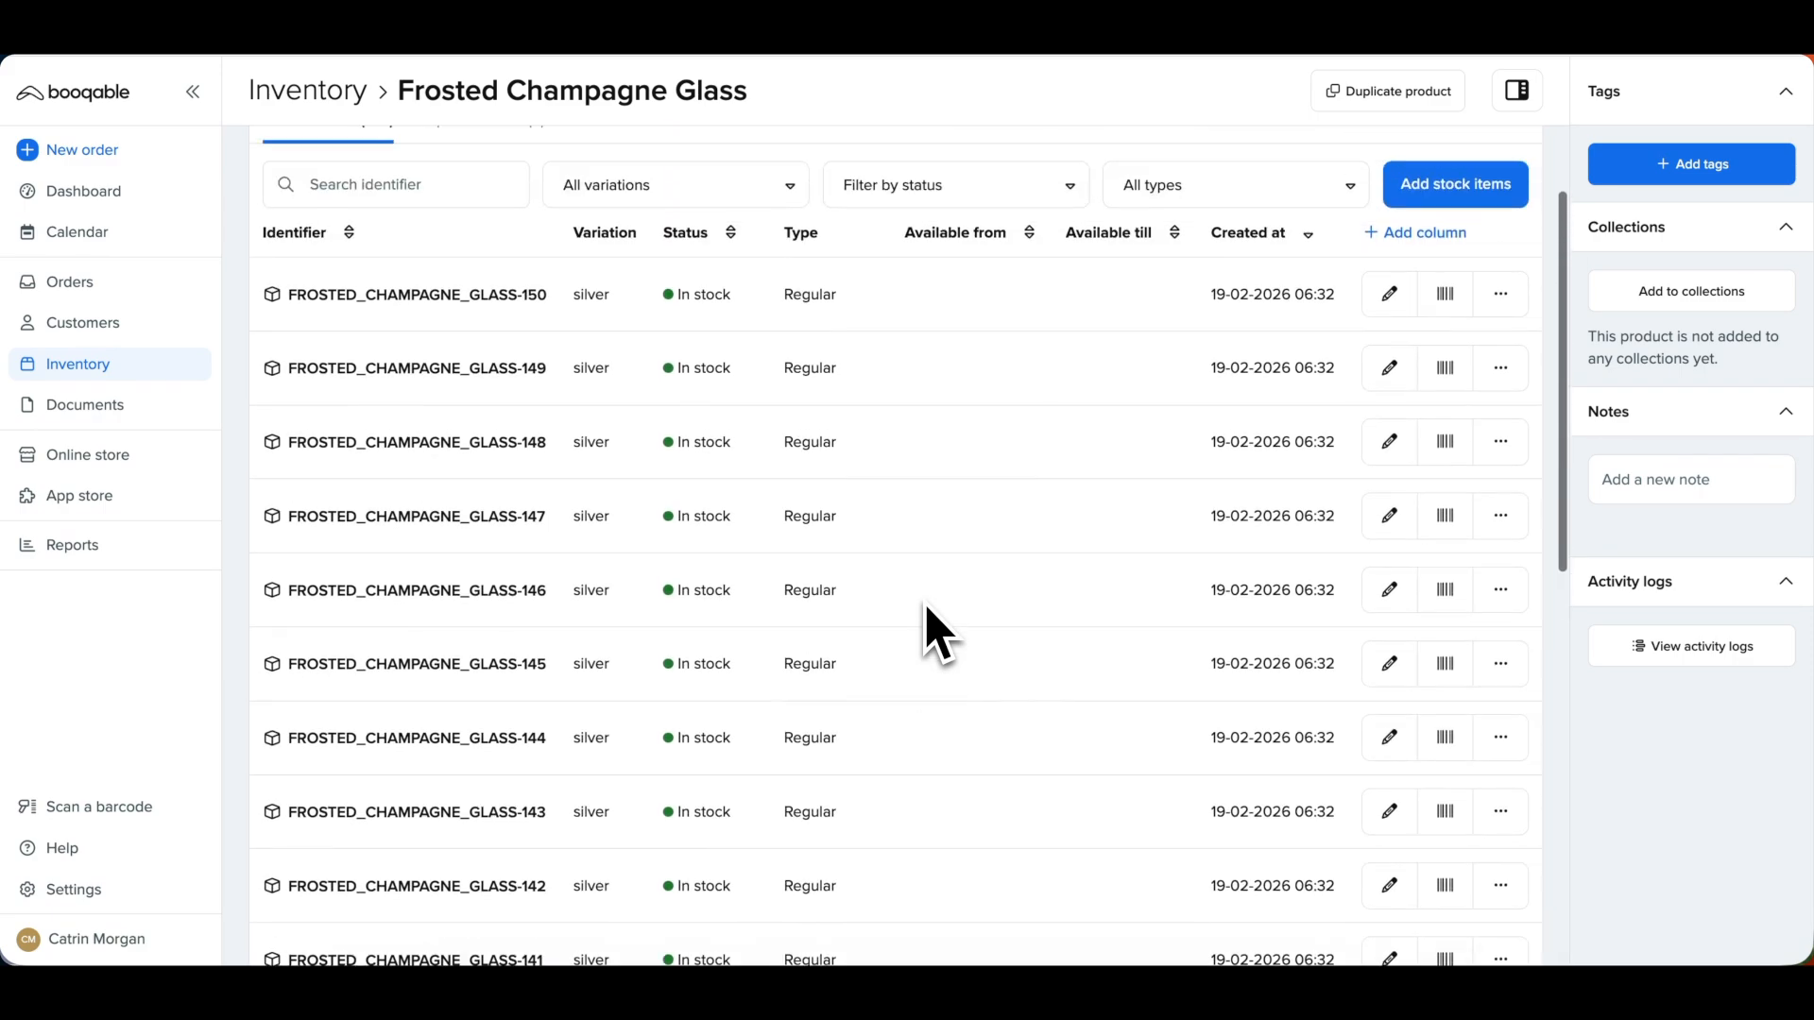
pyautogui.scroll(1, 935, 631)
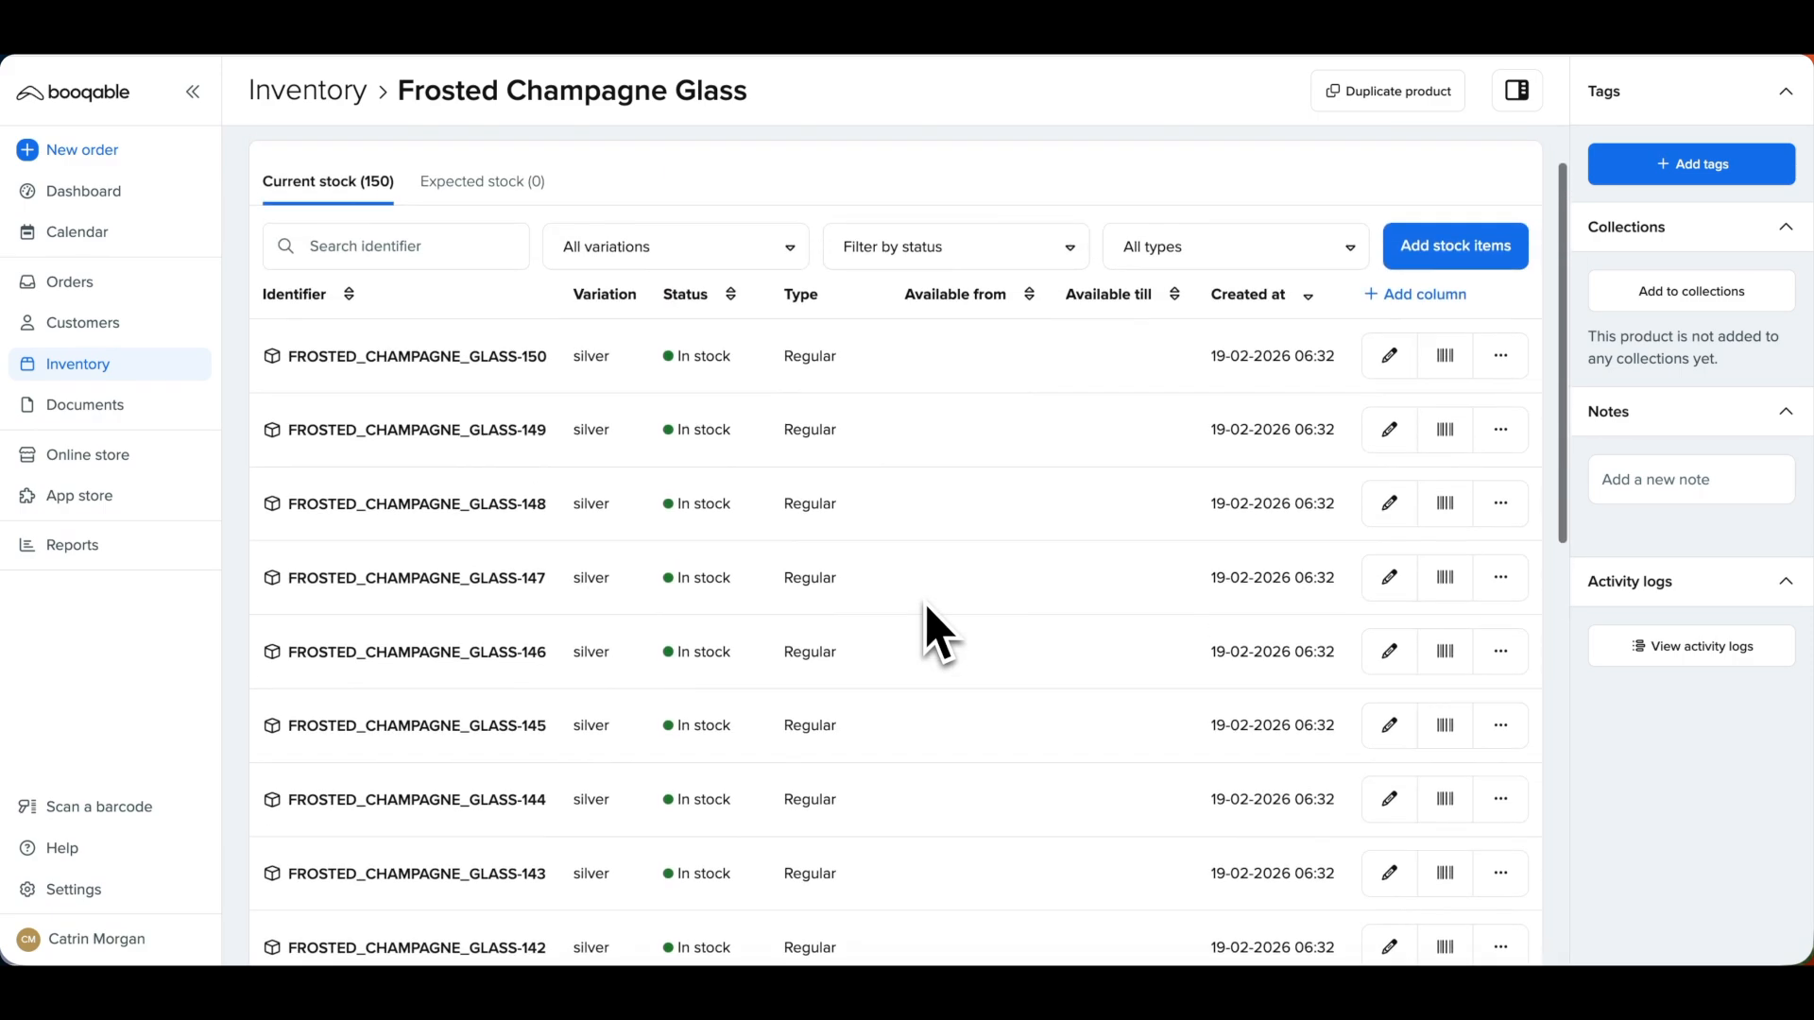
pyautogui.click(1389, 355)
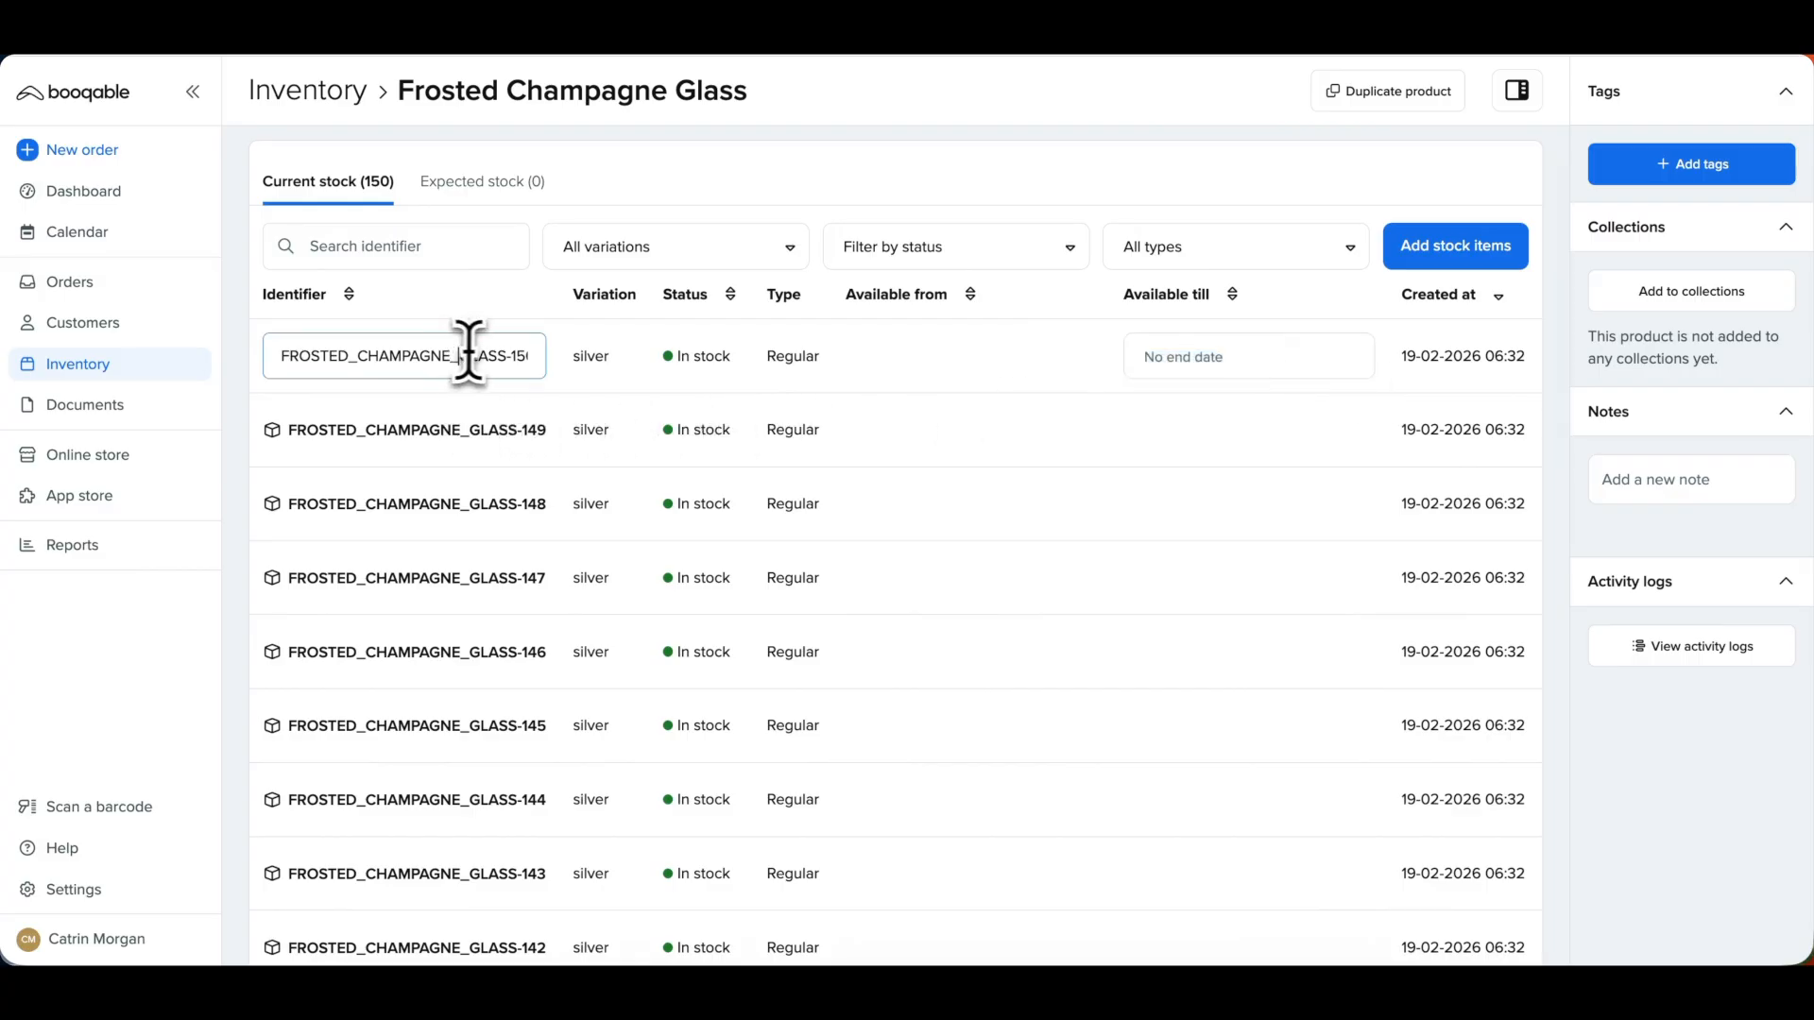
pyautogui.doubleClick(360, 365)
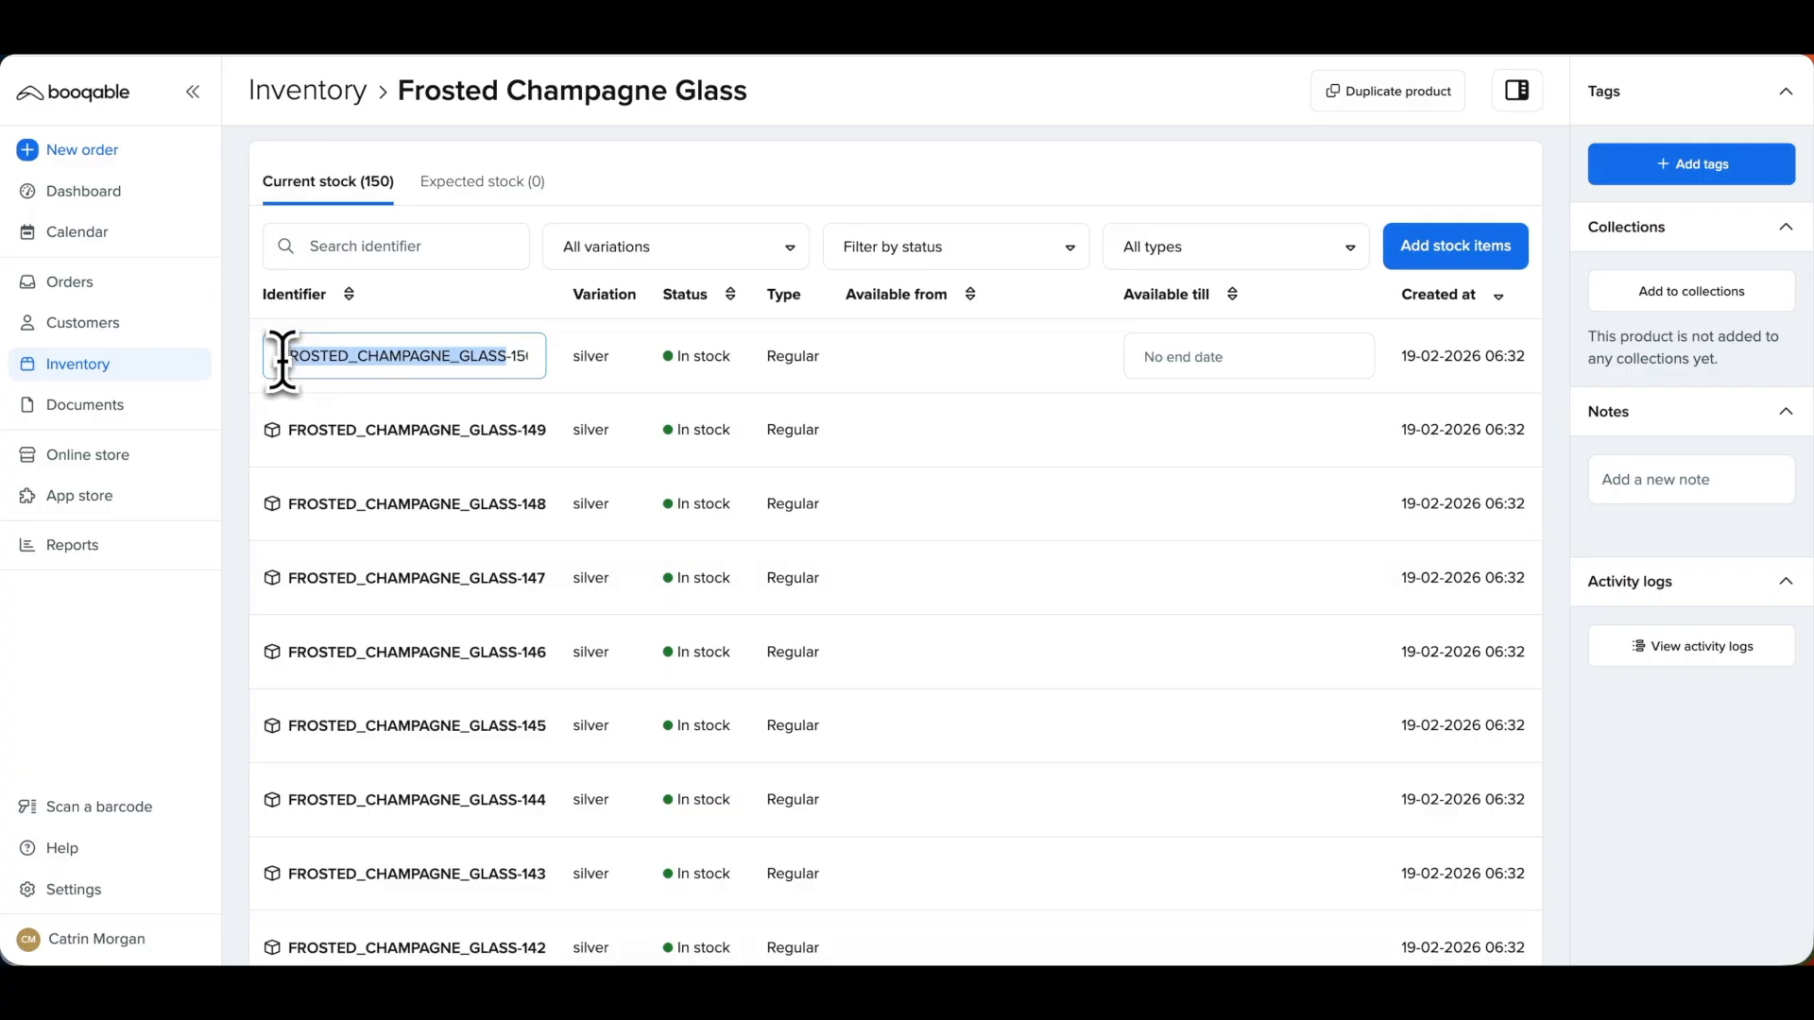
pyautogui.hscroll(1, 301, 361)
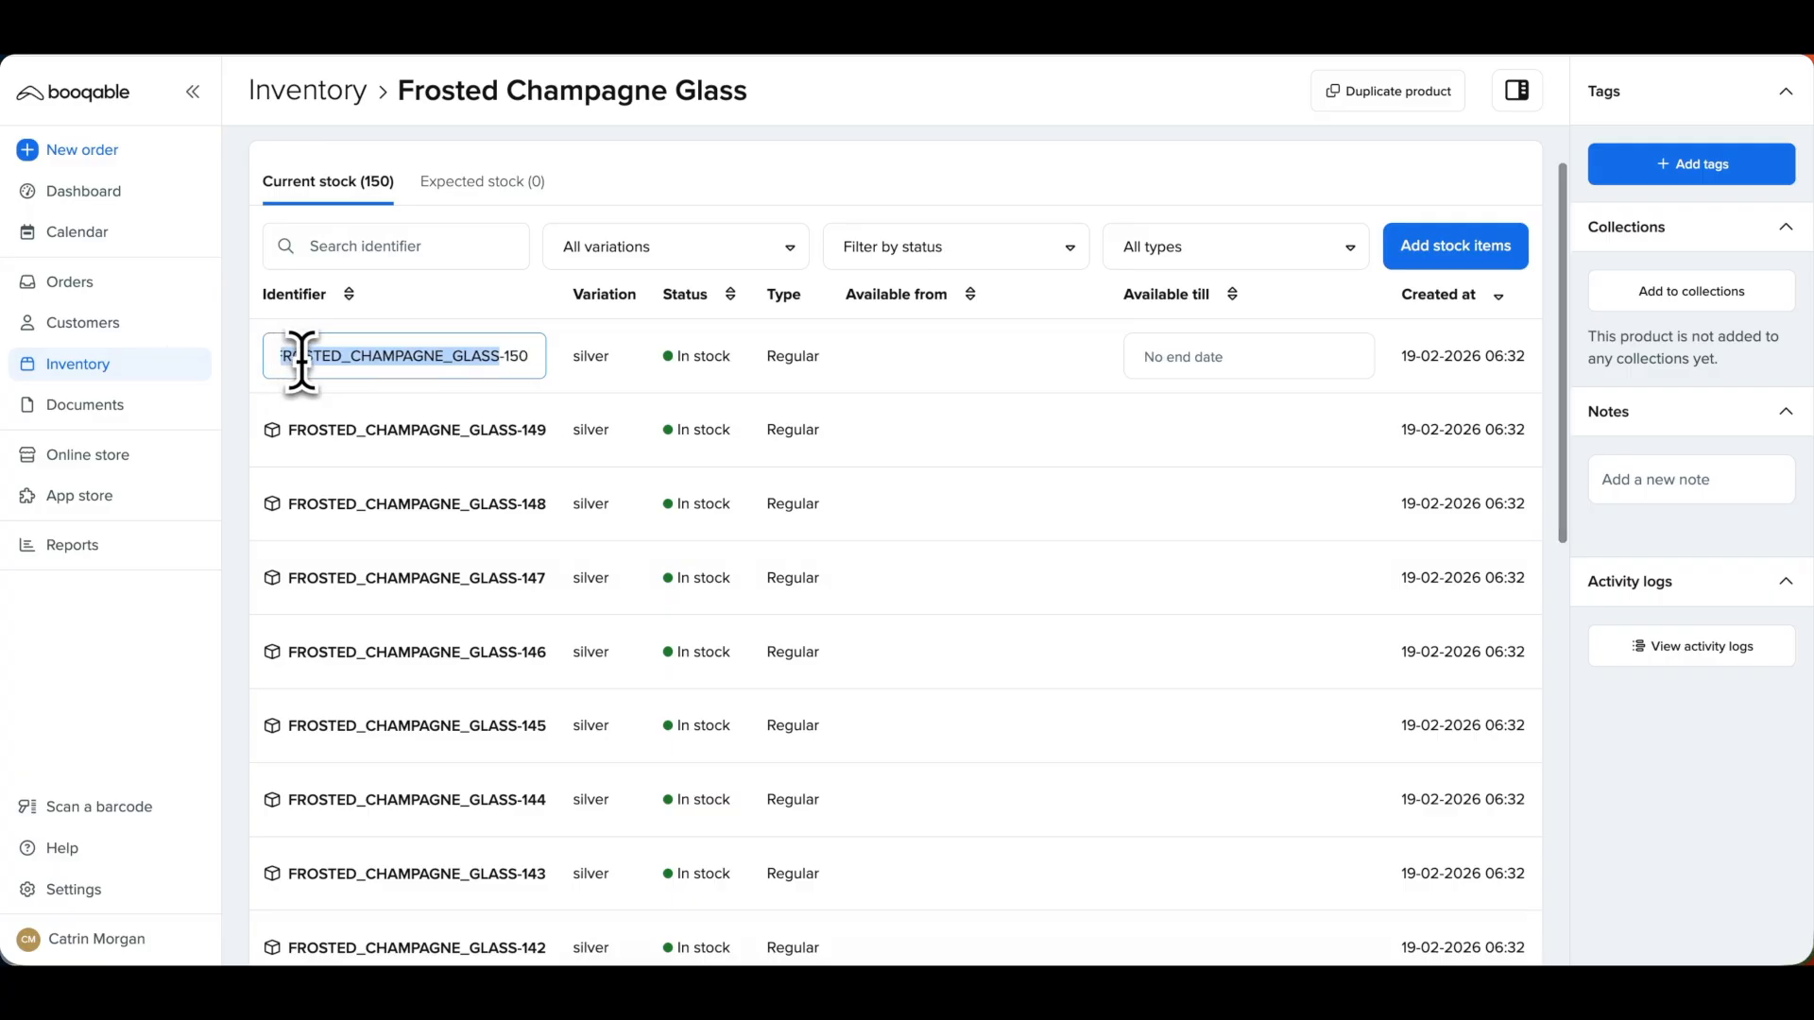
pyautogui.hscroll(-1, 301, 361)
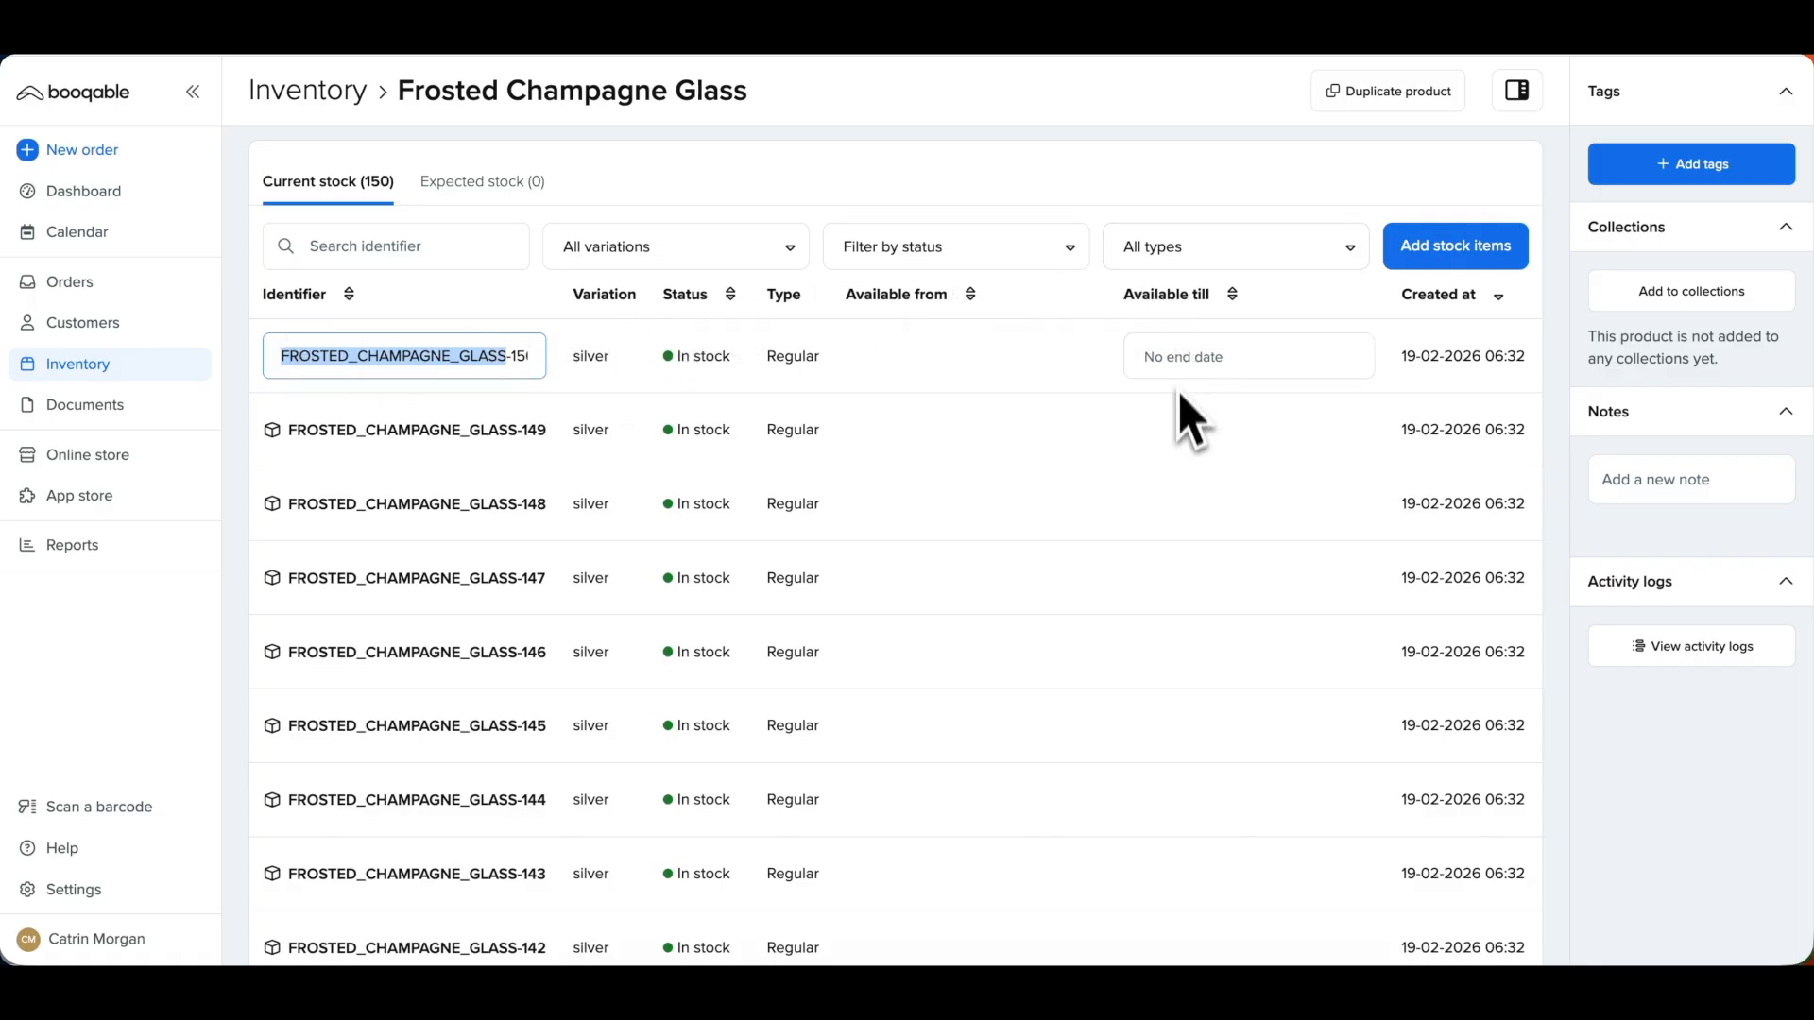
pyautogui.click(1176, 420)
pyautogui.hscroll(1, 1198, 390)
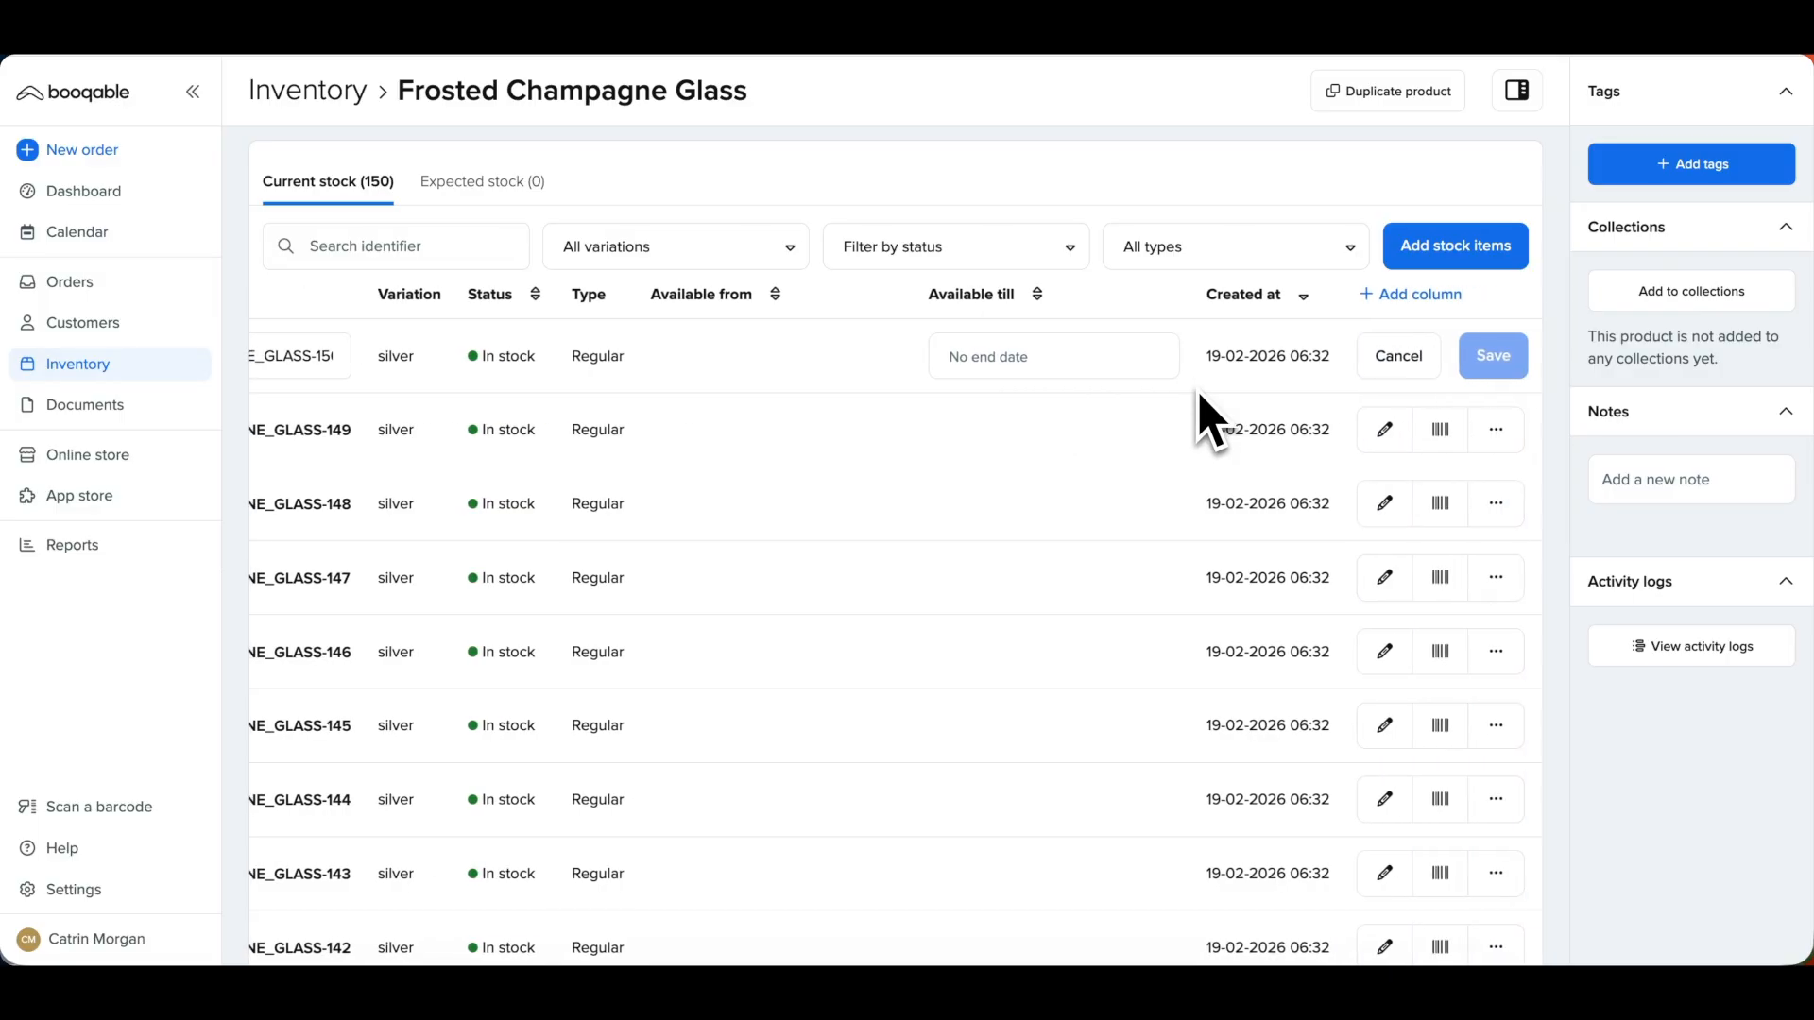
pyautogui.click(1389, 368)
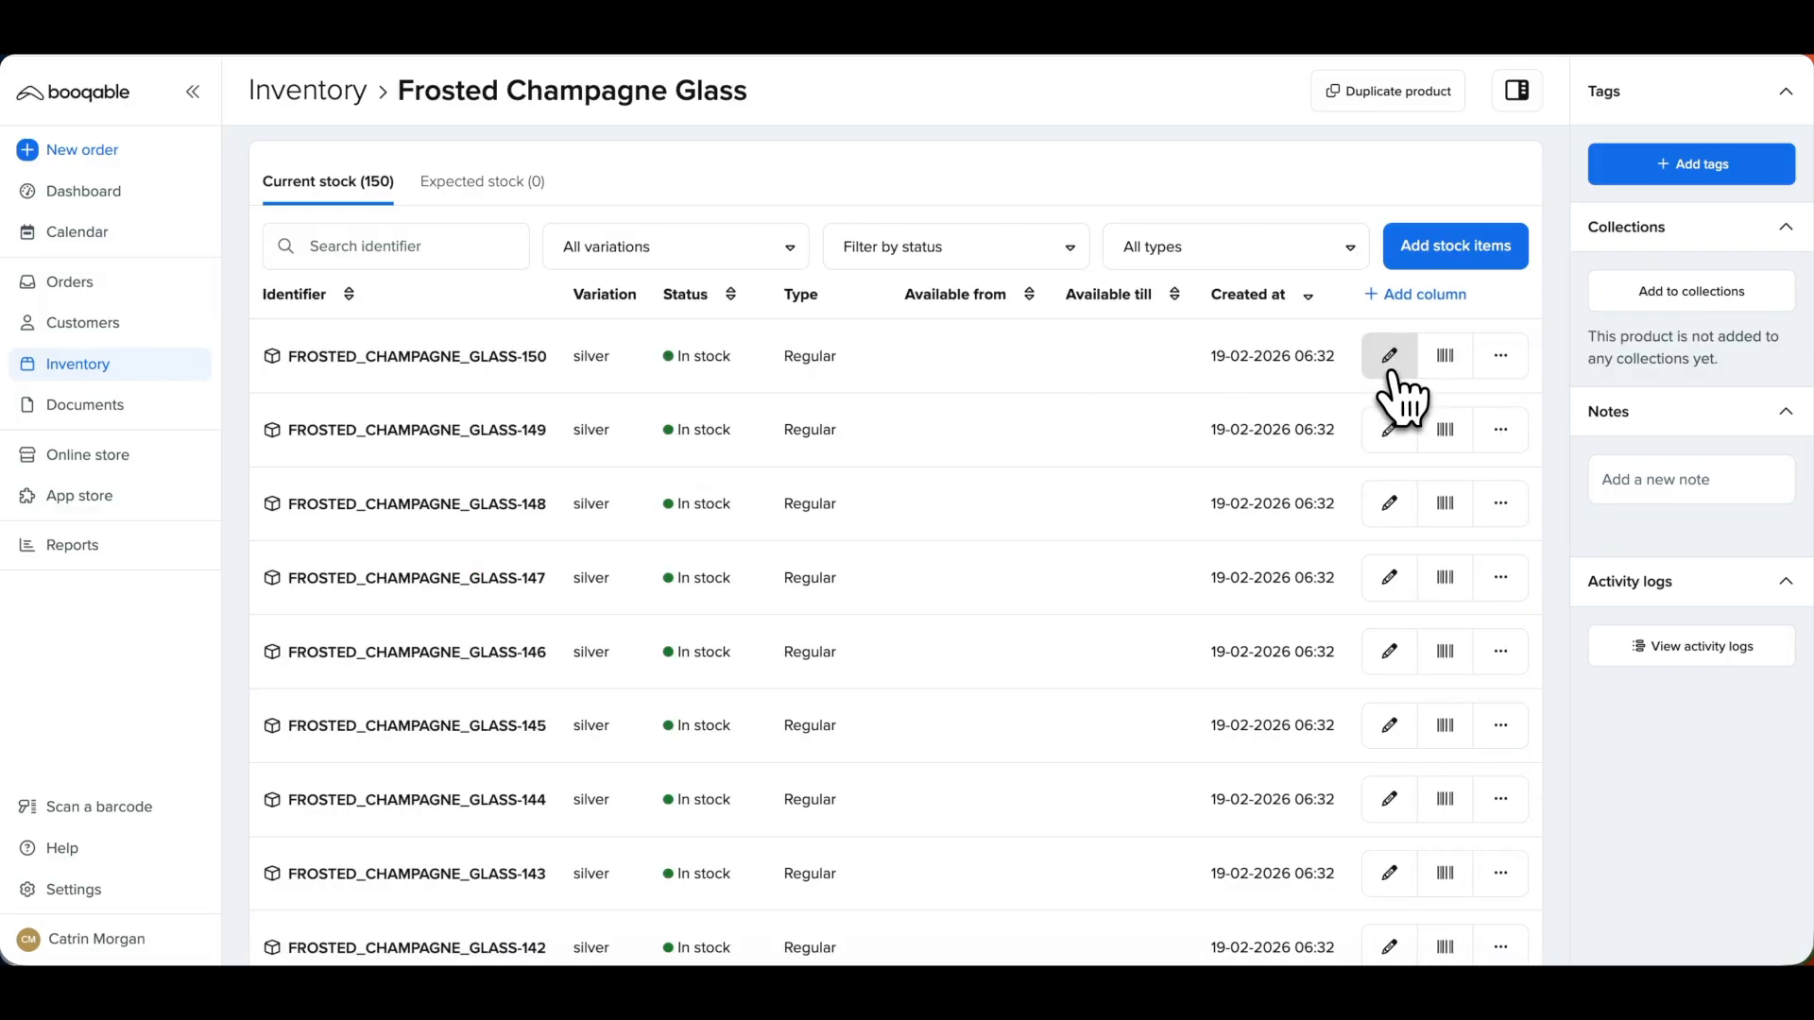
# - Add a QR Code barcode with an automatically created number to stock item FROSTED_CHAMPAGNE_GLASS-150
pyautogui.click(1446, 368)
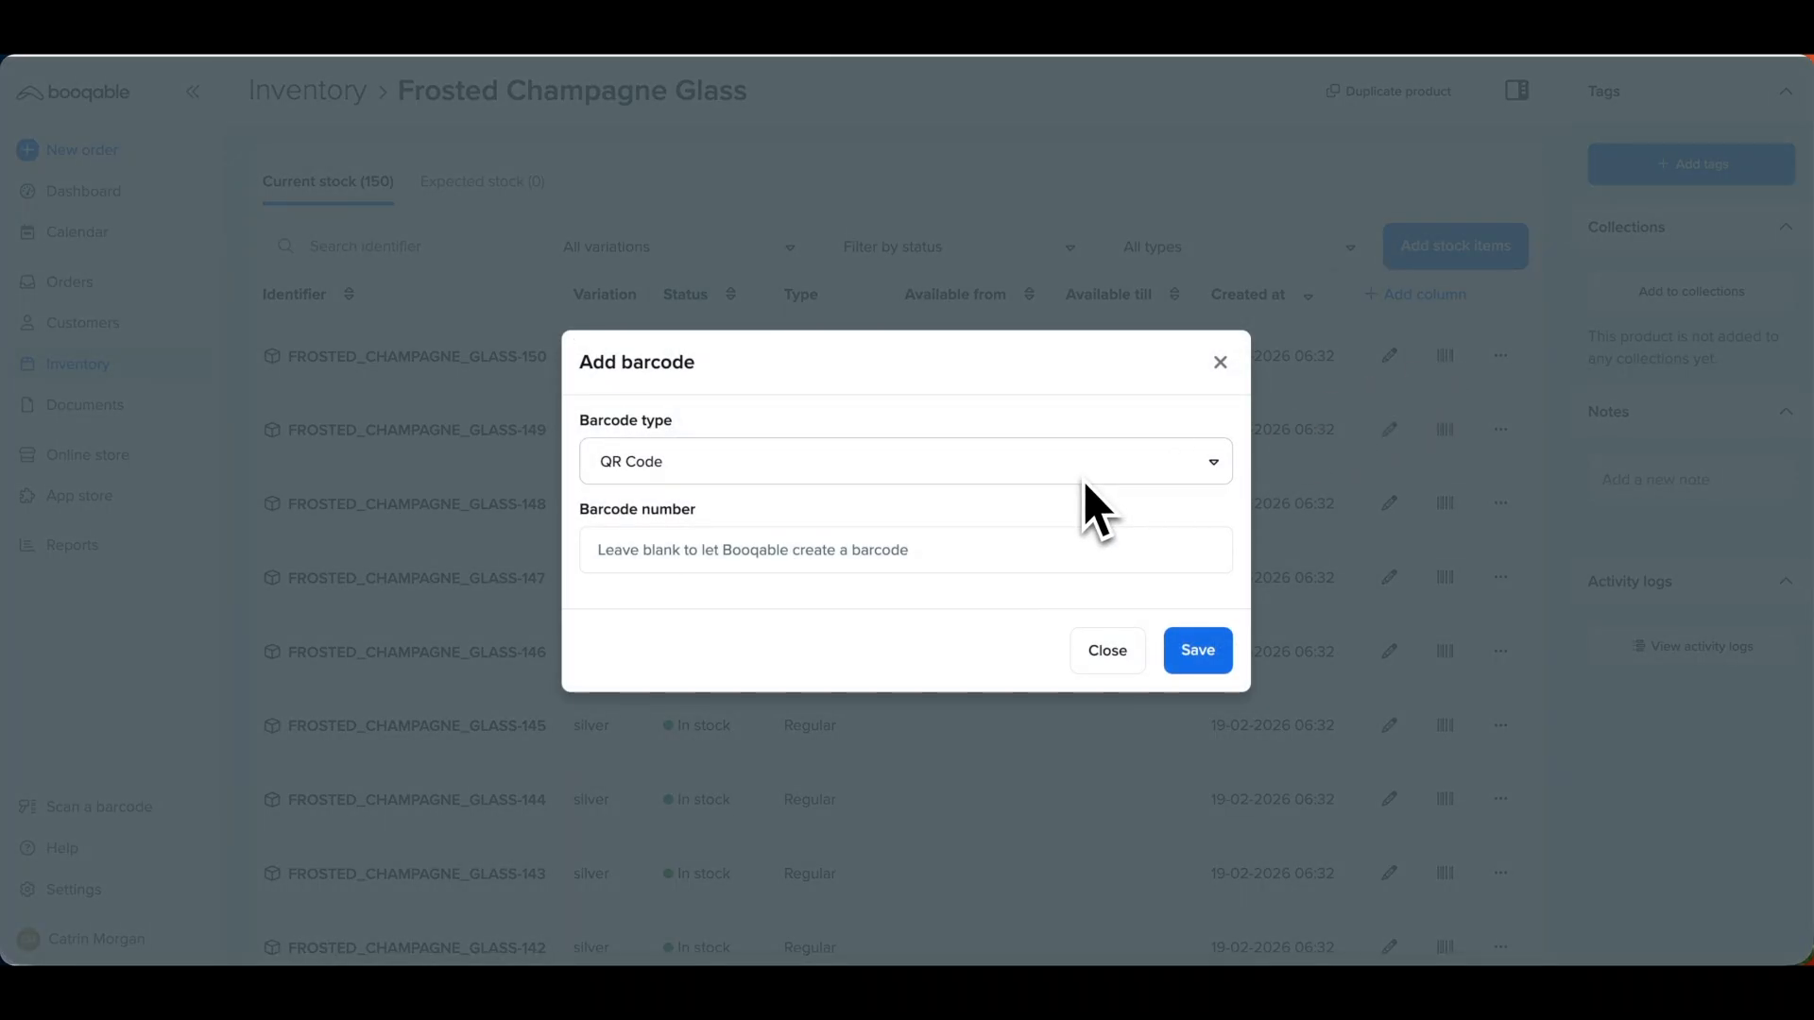
pyautogui.click(1198, 652)
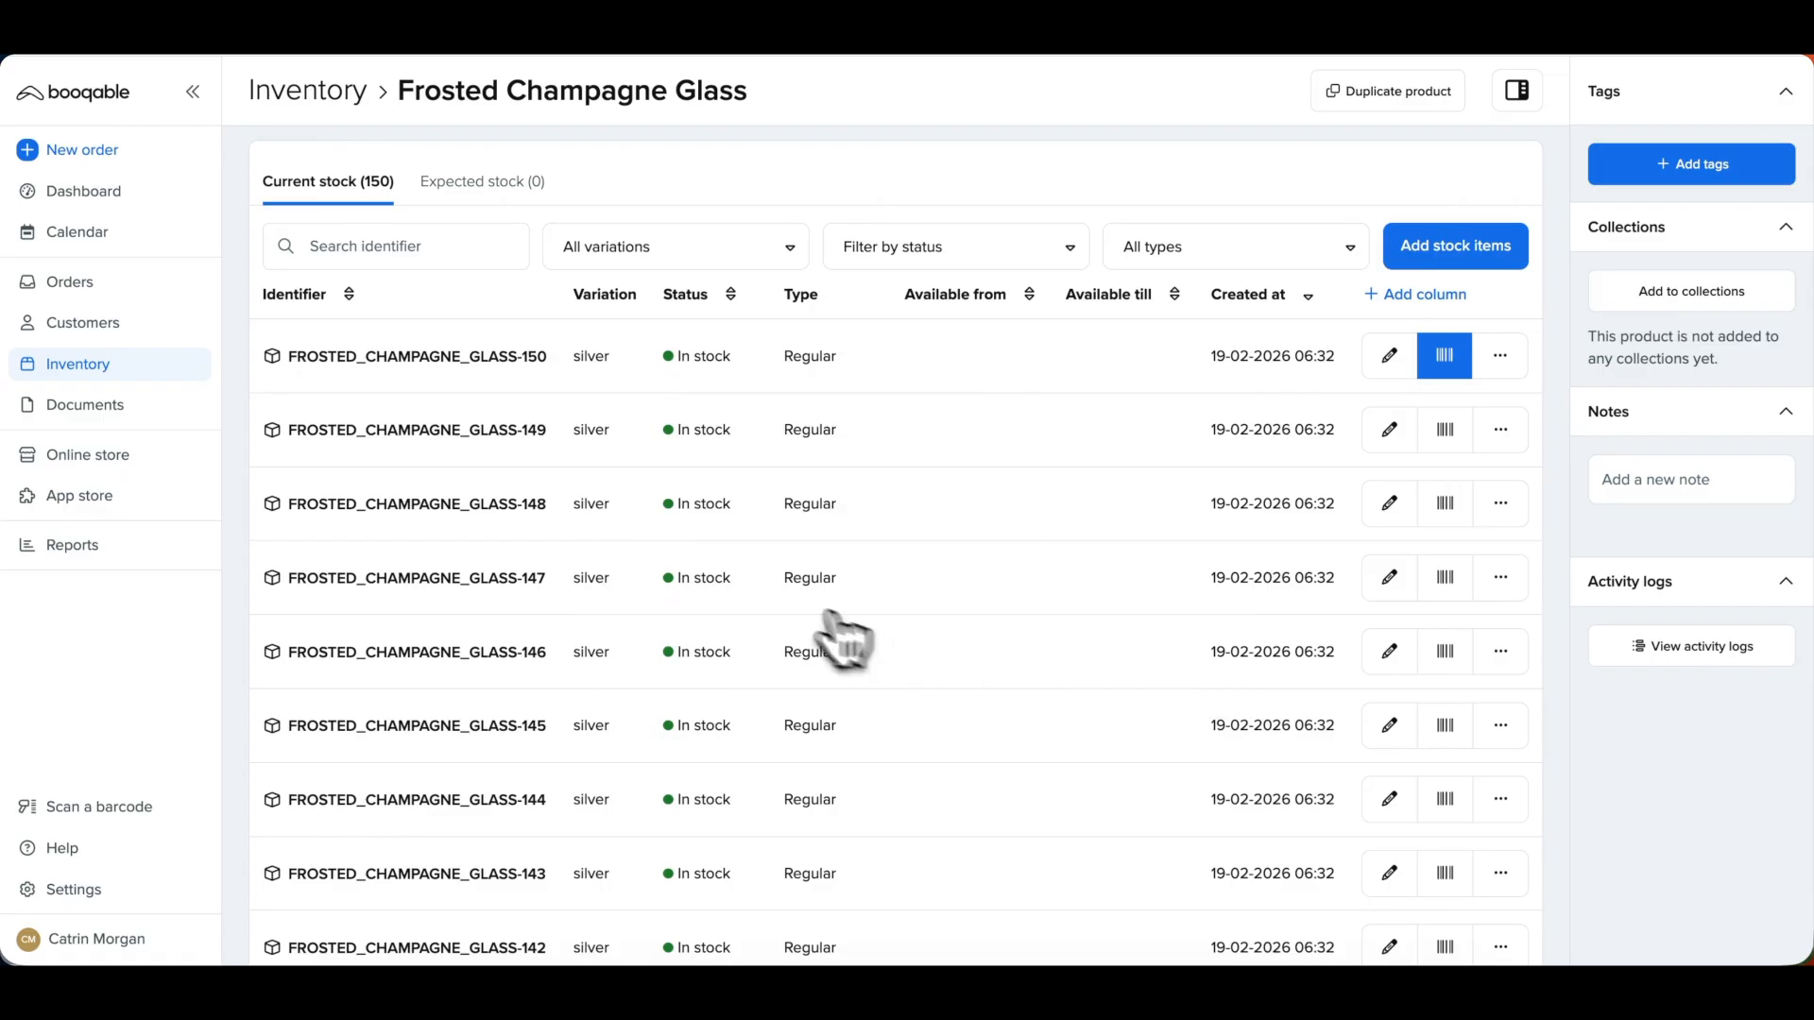
# - From the product inventory, generate QR Code barcodes for all individual Frosted Champagne Glass stock items that don't have barcodes yet
pyautogui.click(165, 397)
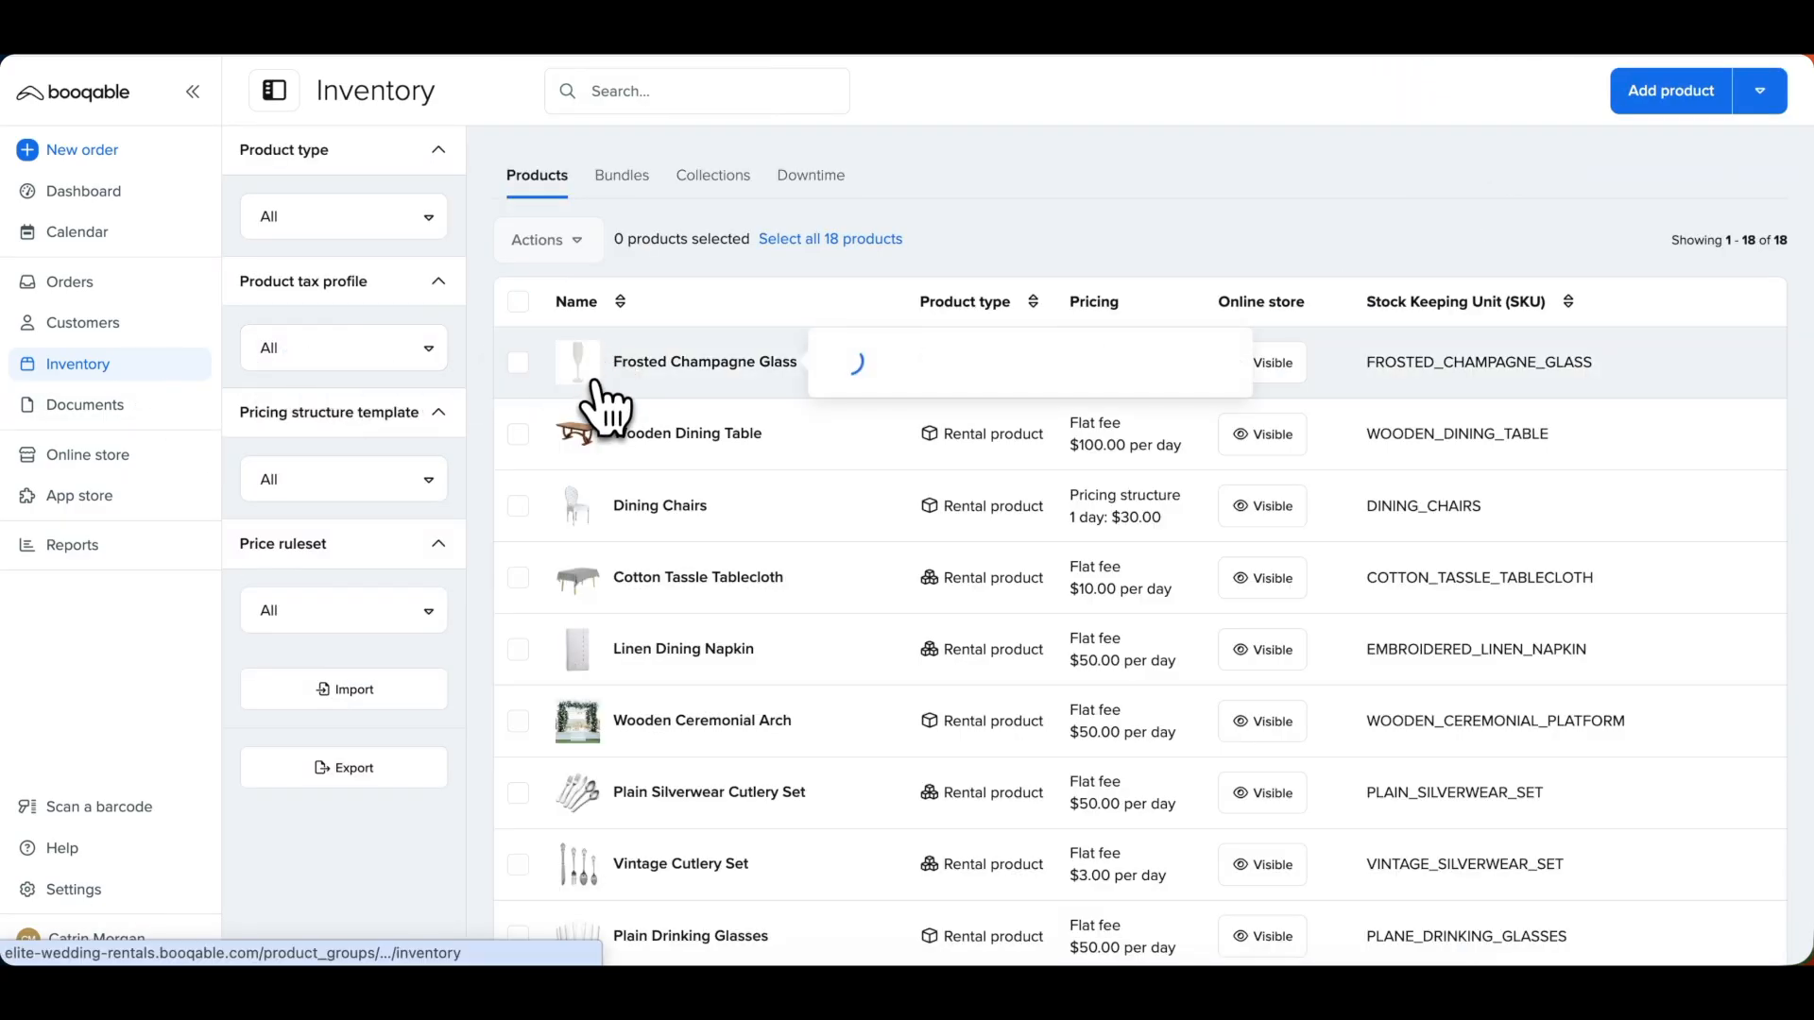
pyautogui.click(518, 364)
pyautogui.click(551, 249)
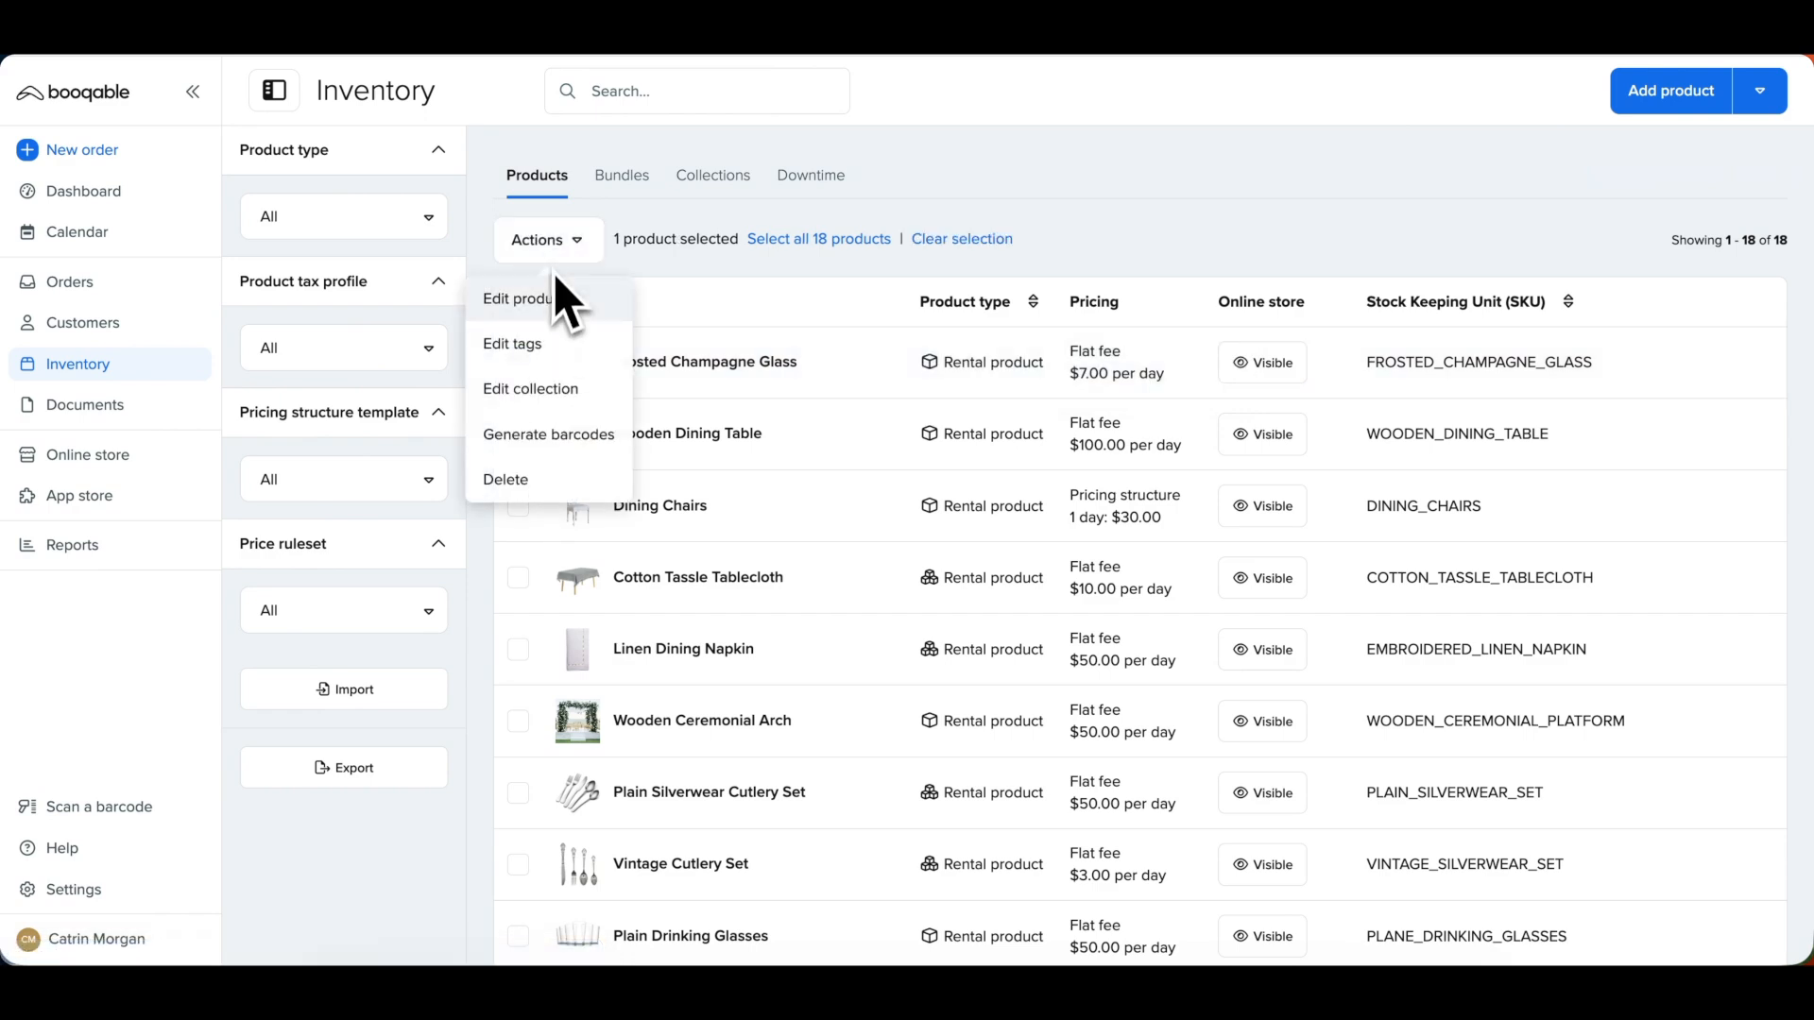
pyautogui.click(567, 434)
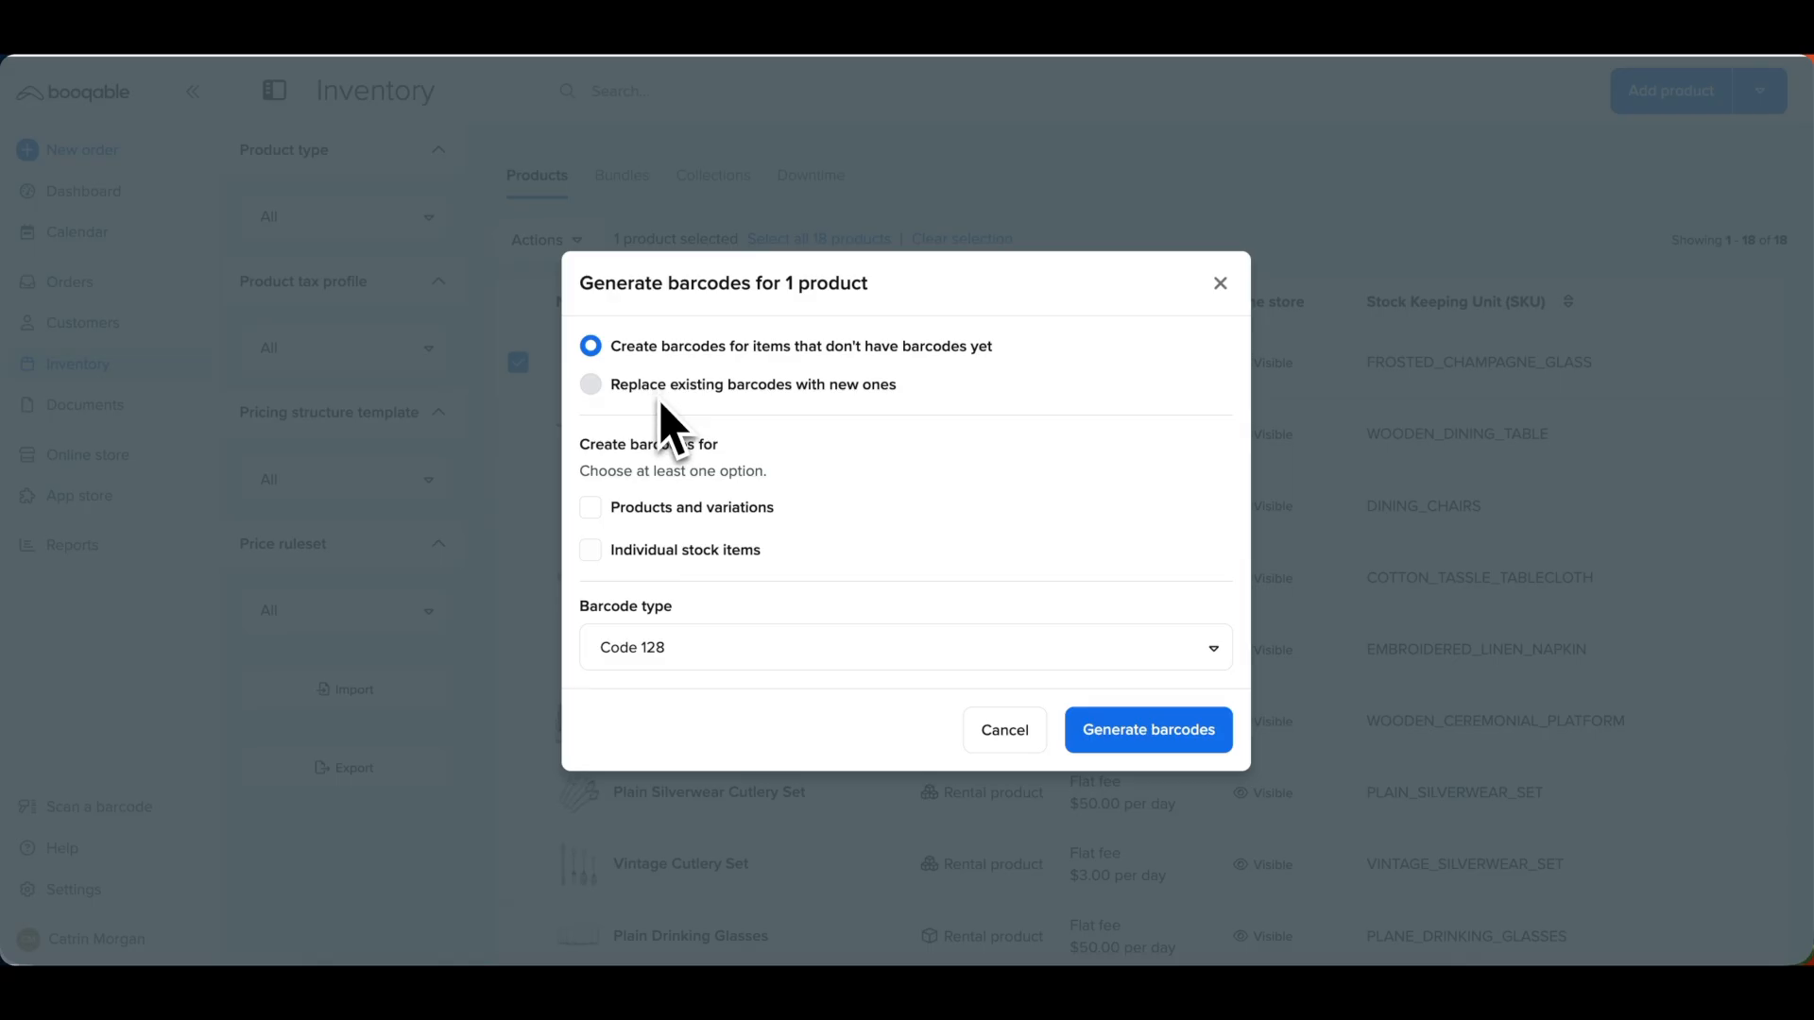
pyautogui.click(667, 553)
pyautogui.click(704, 646)
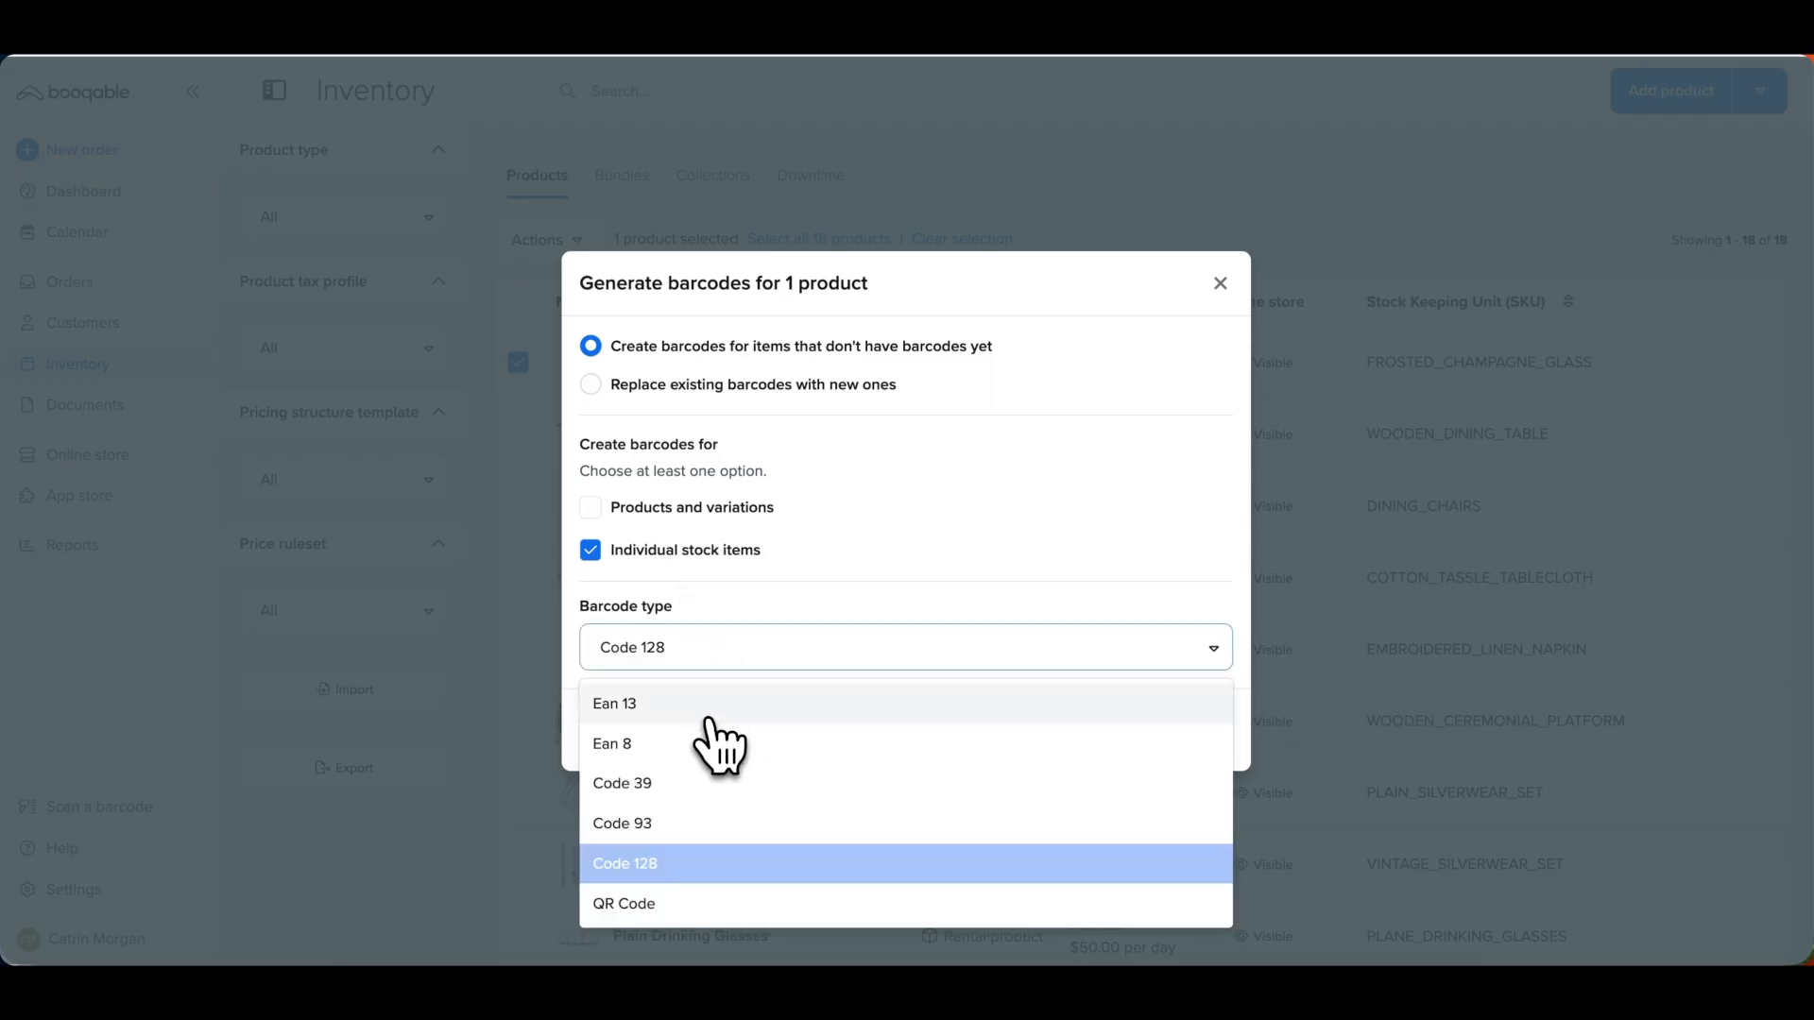
pyautogui.click(880, 905)
pyautogui.click(1092, 737)
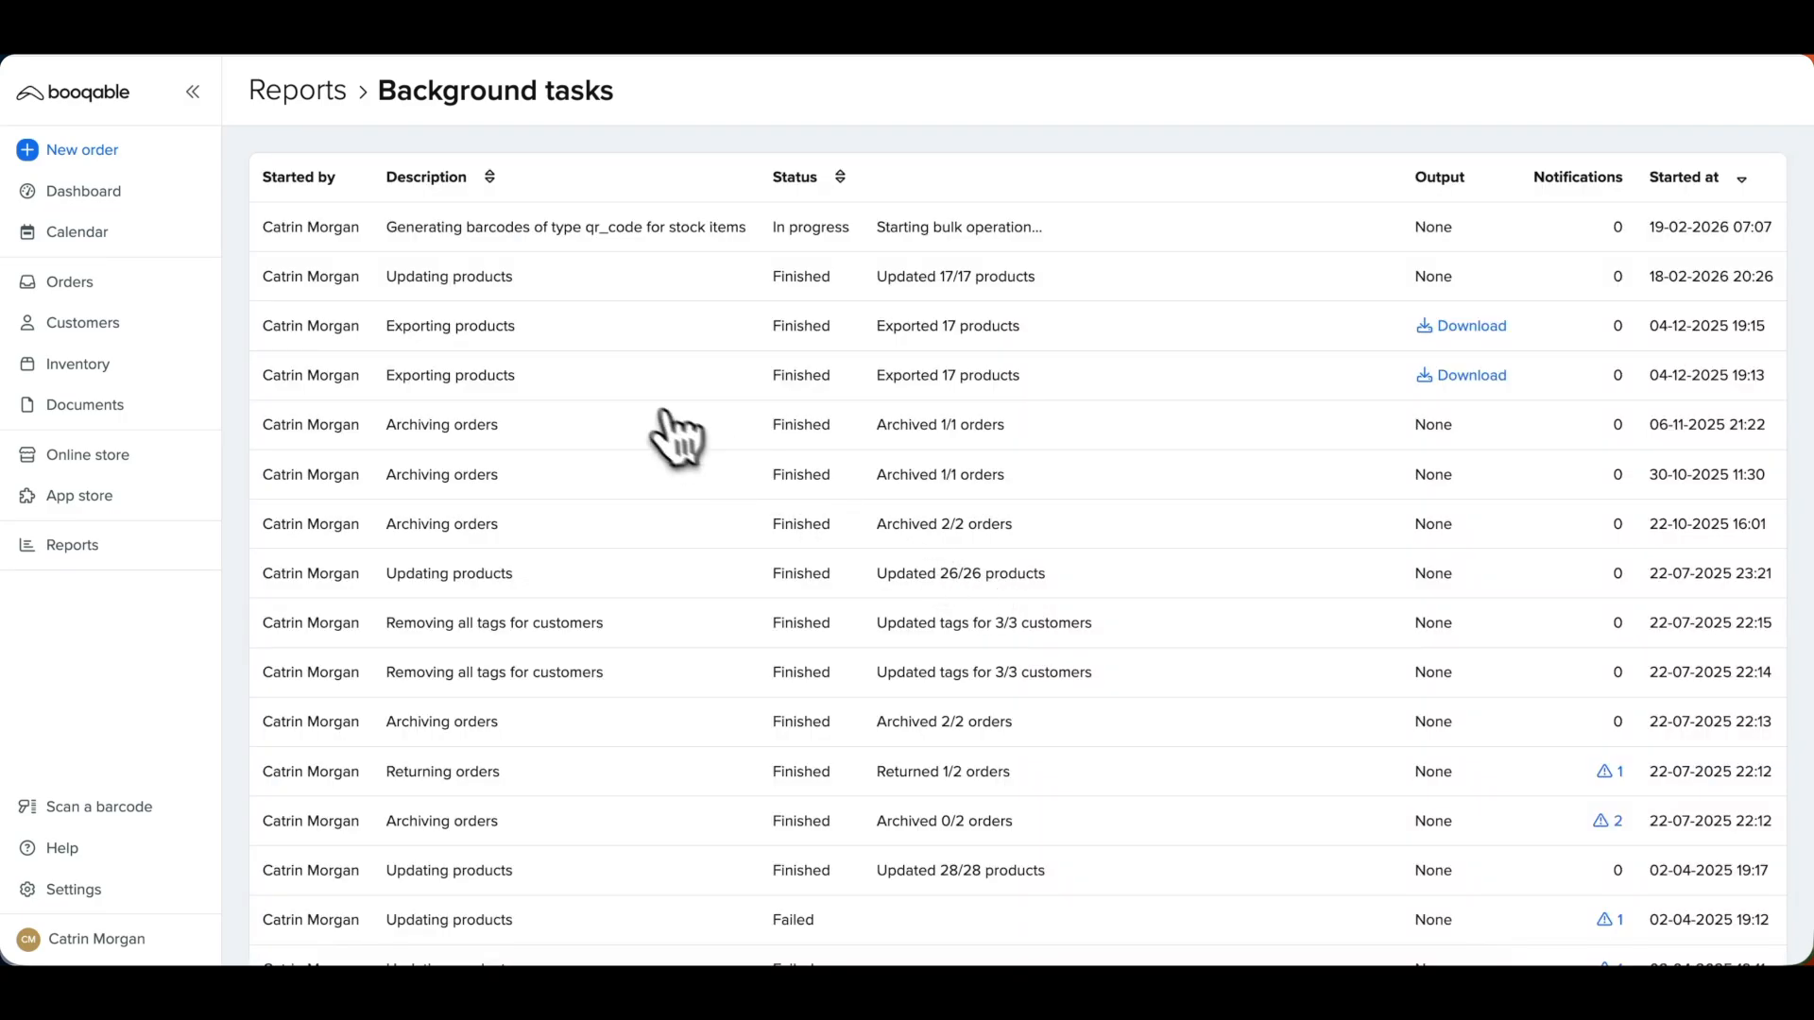
# - Reopen the Frosted Champagne Glass product and switch its pricing method to a one-off pricing structure
pyautogui.click(168, 366)
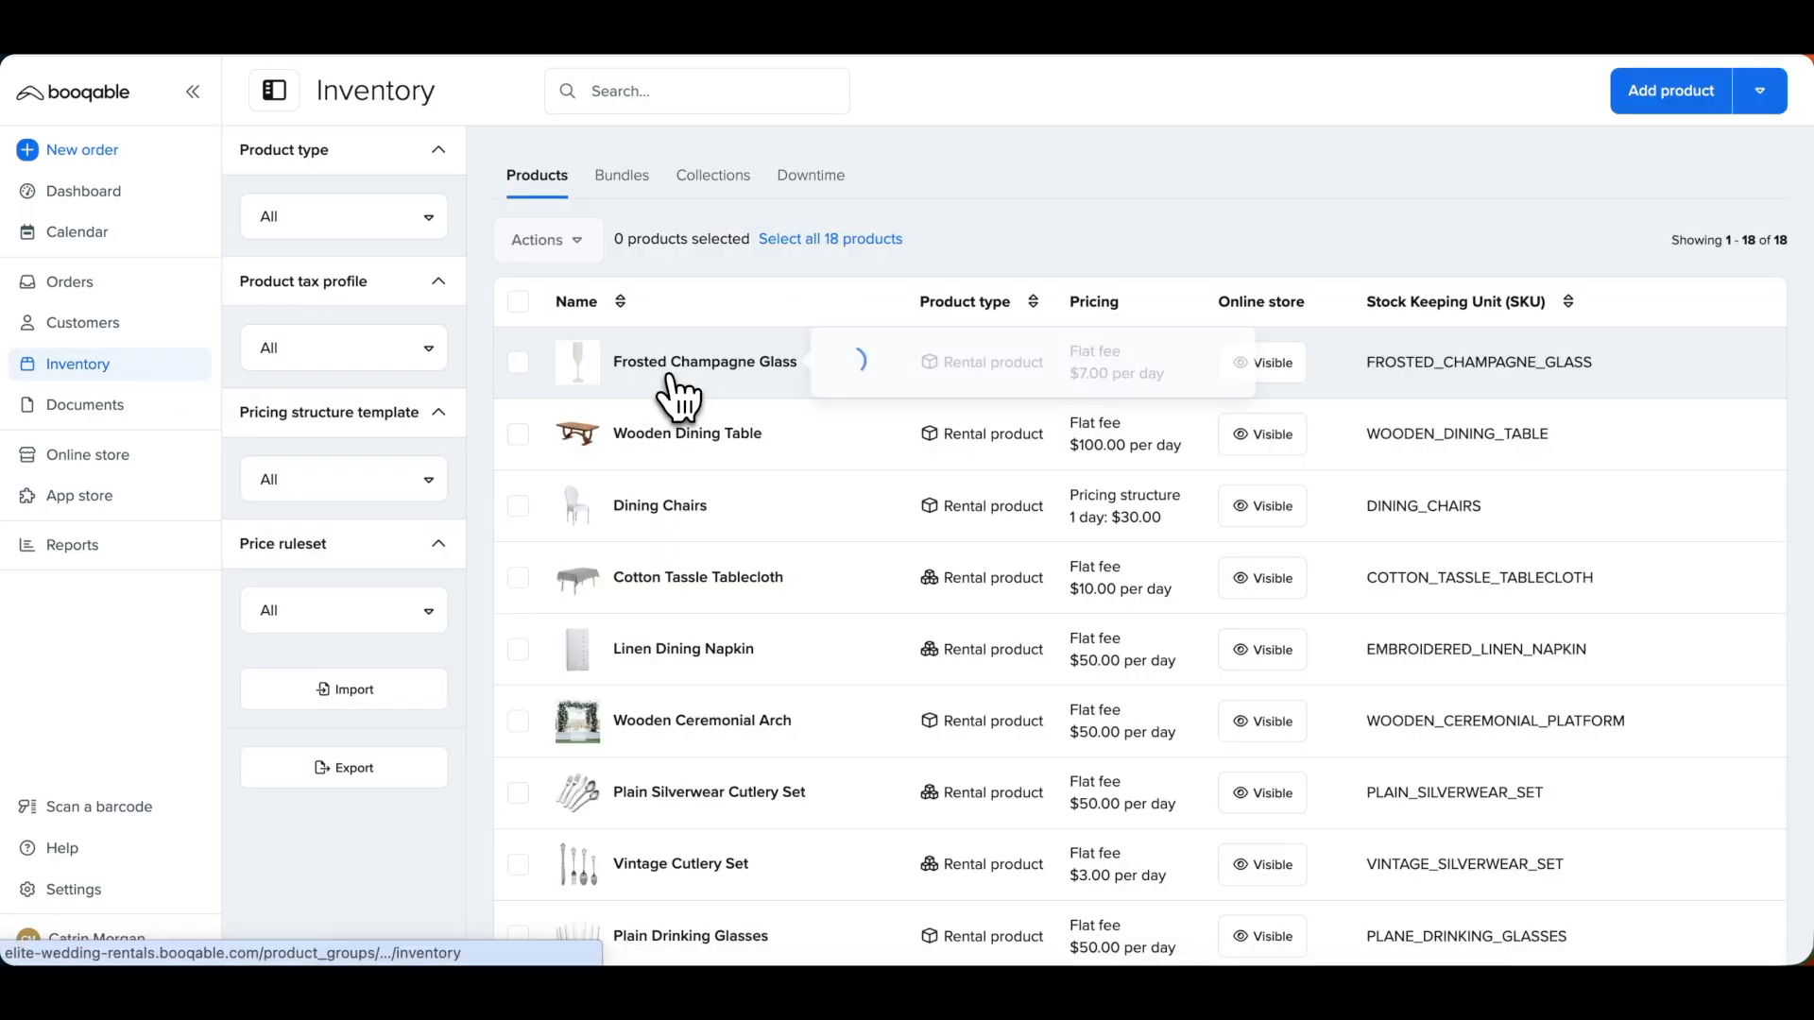
pyautogui.click(669, 367)
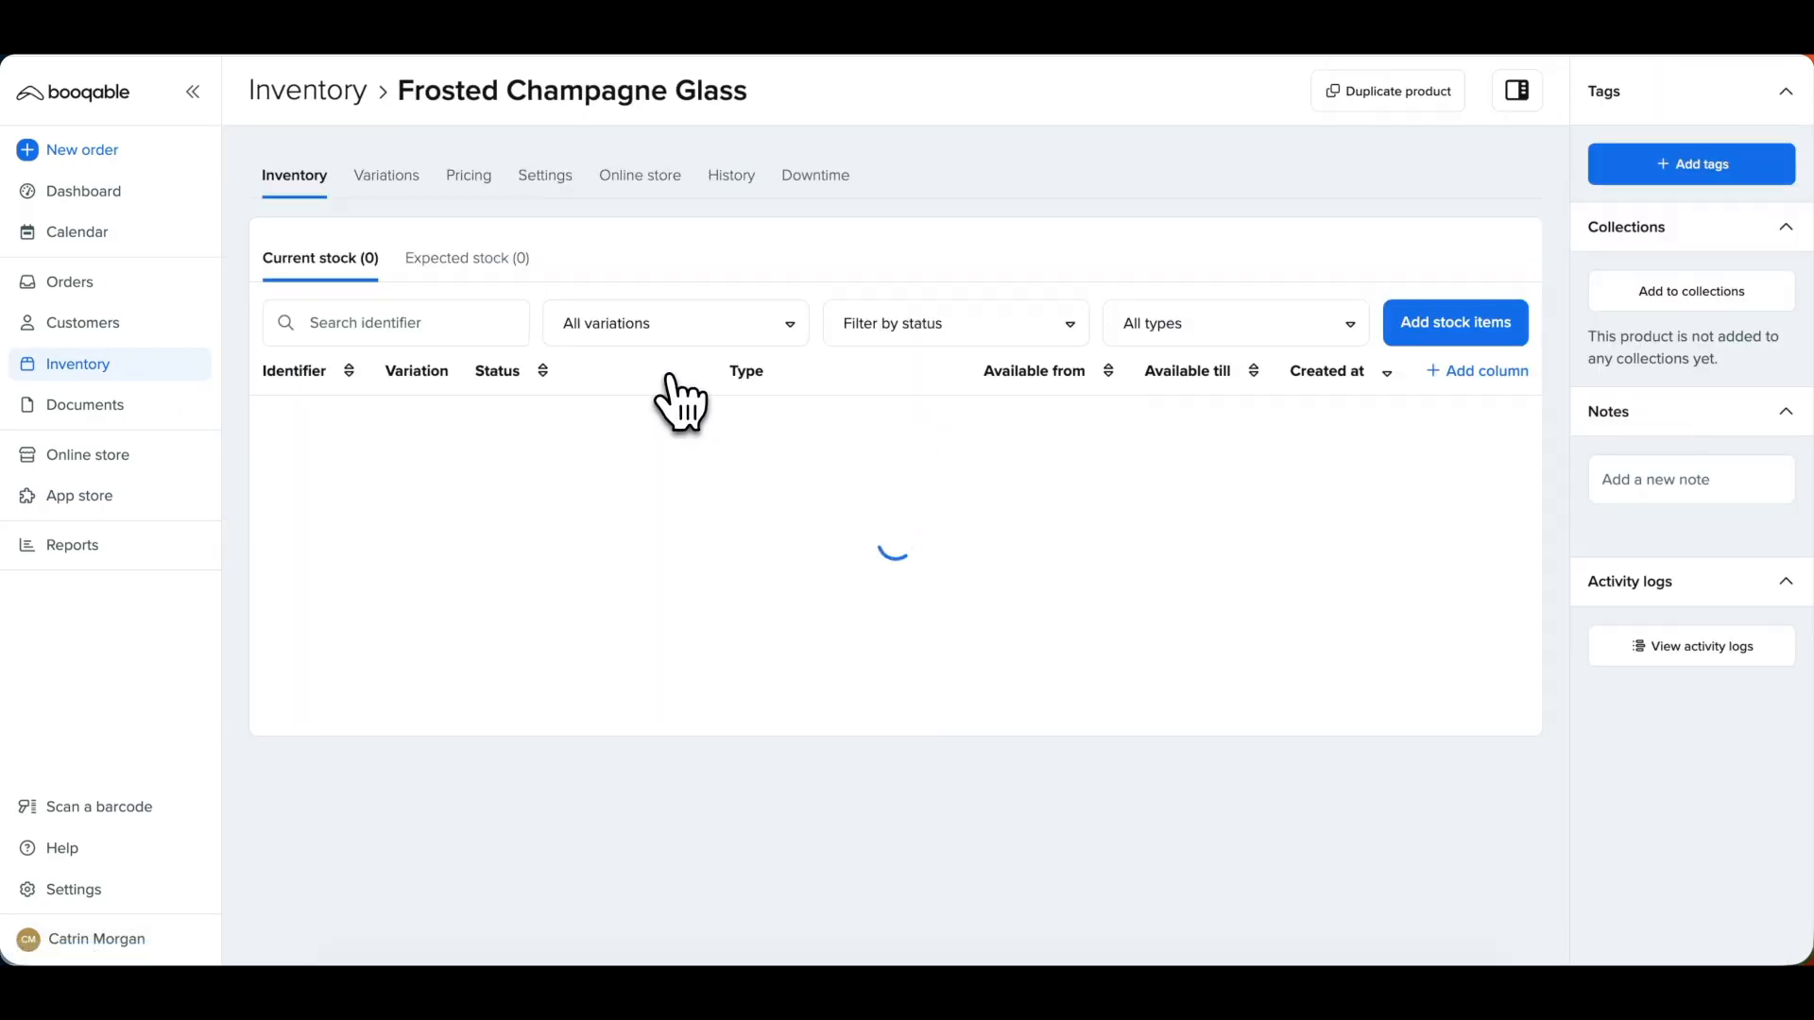
pyautogui.scroll(-9, 855, 619)
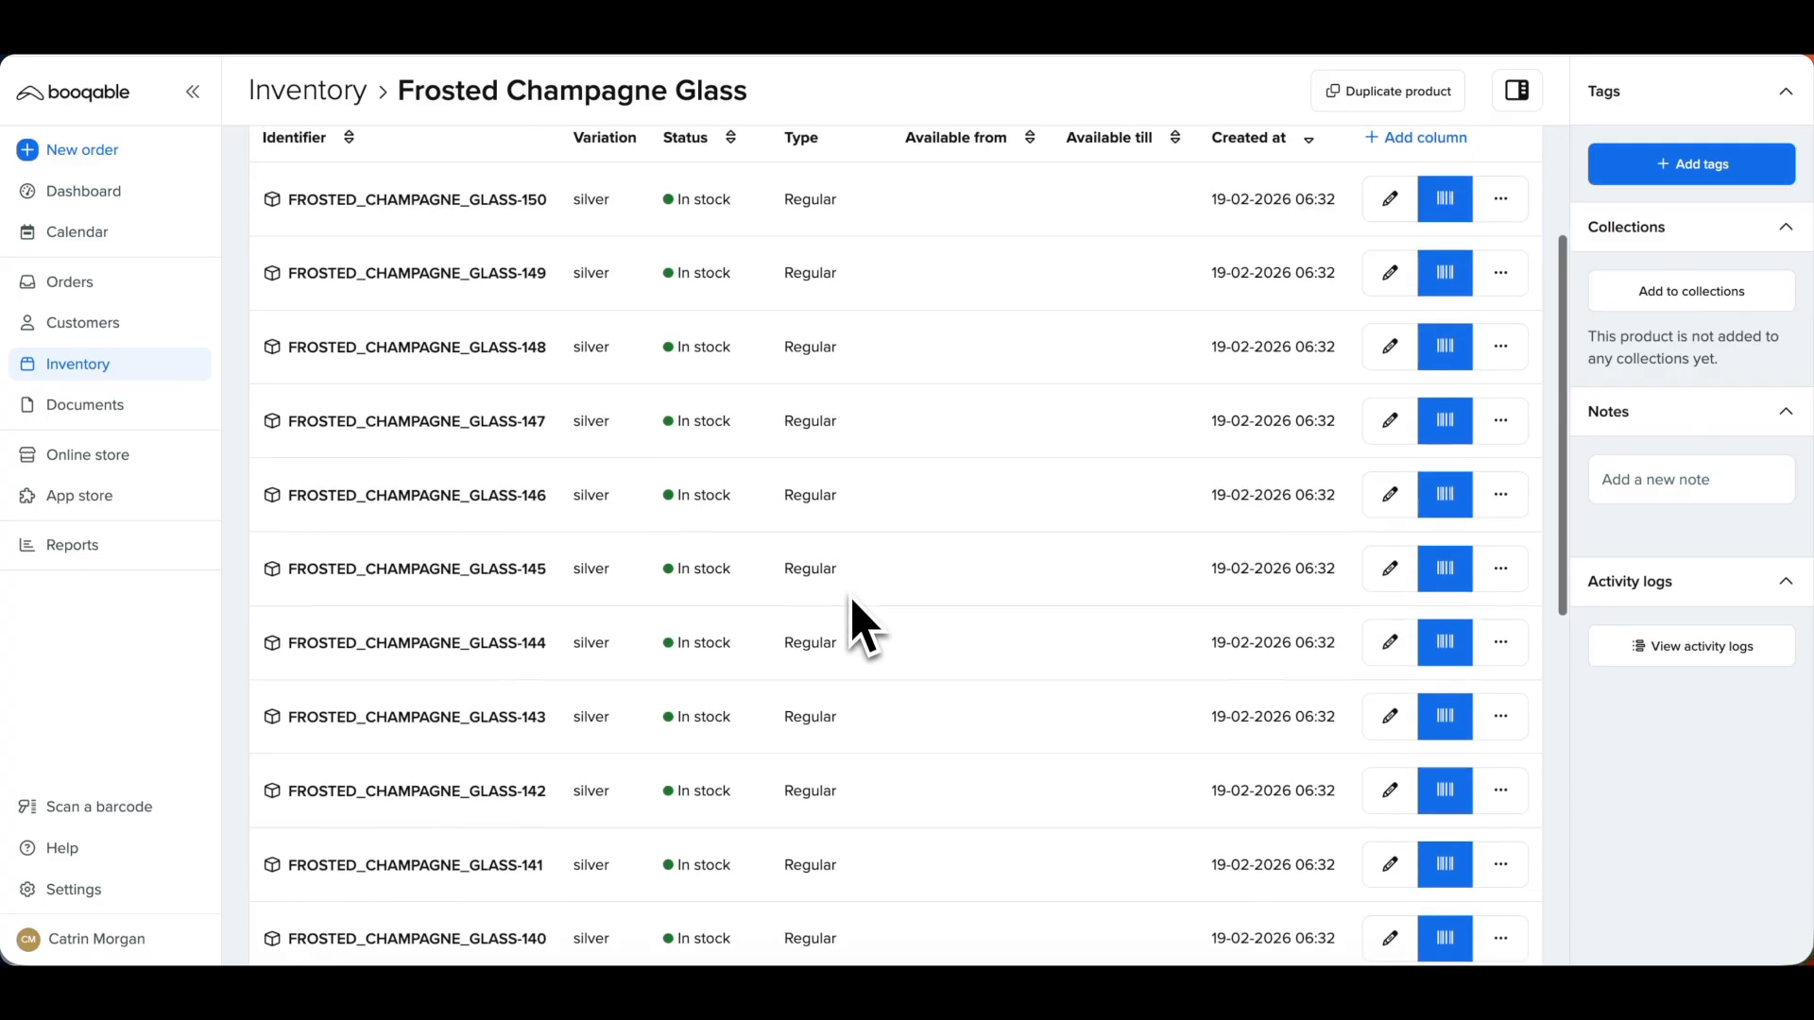
pyautogui.scroll(10, 852, 602)
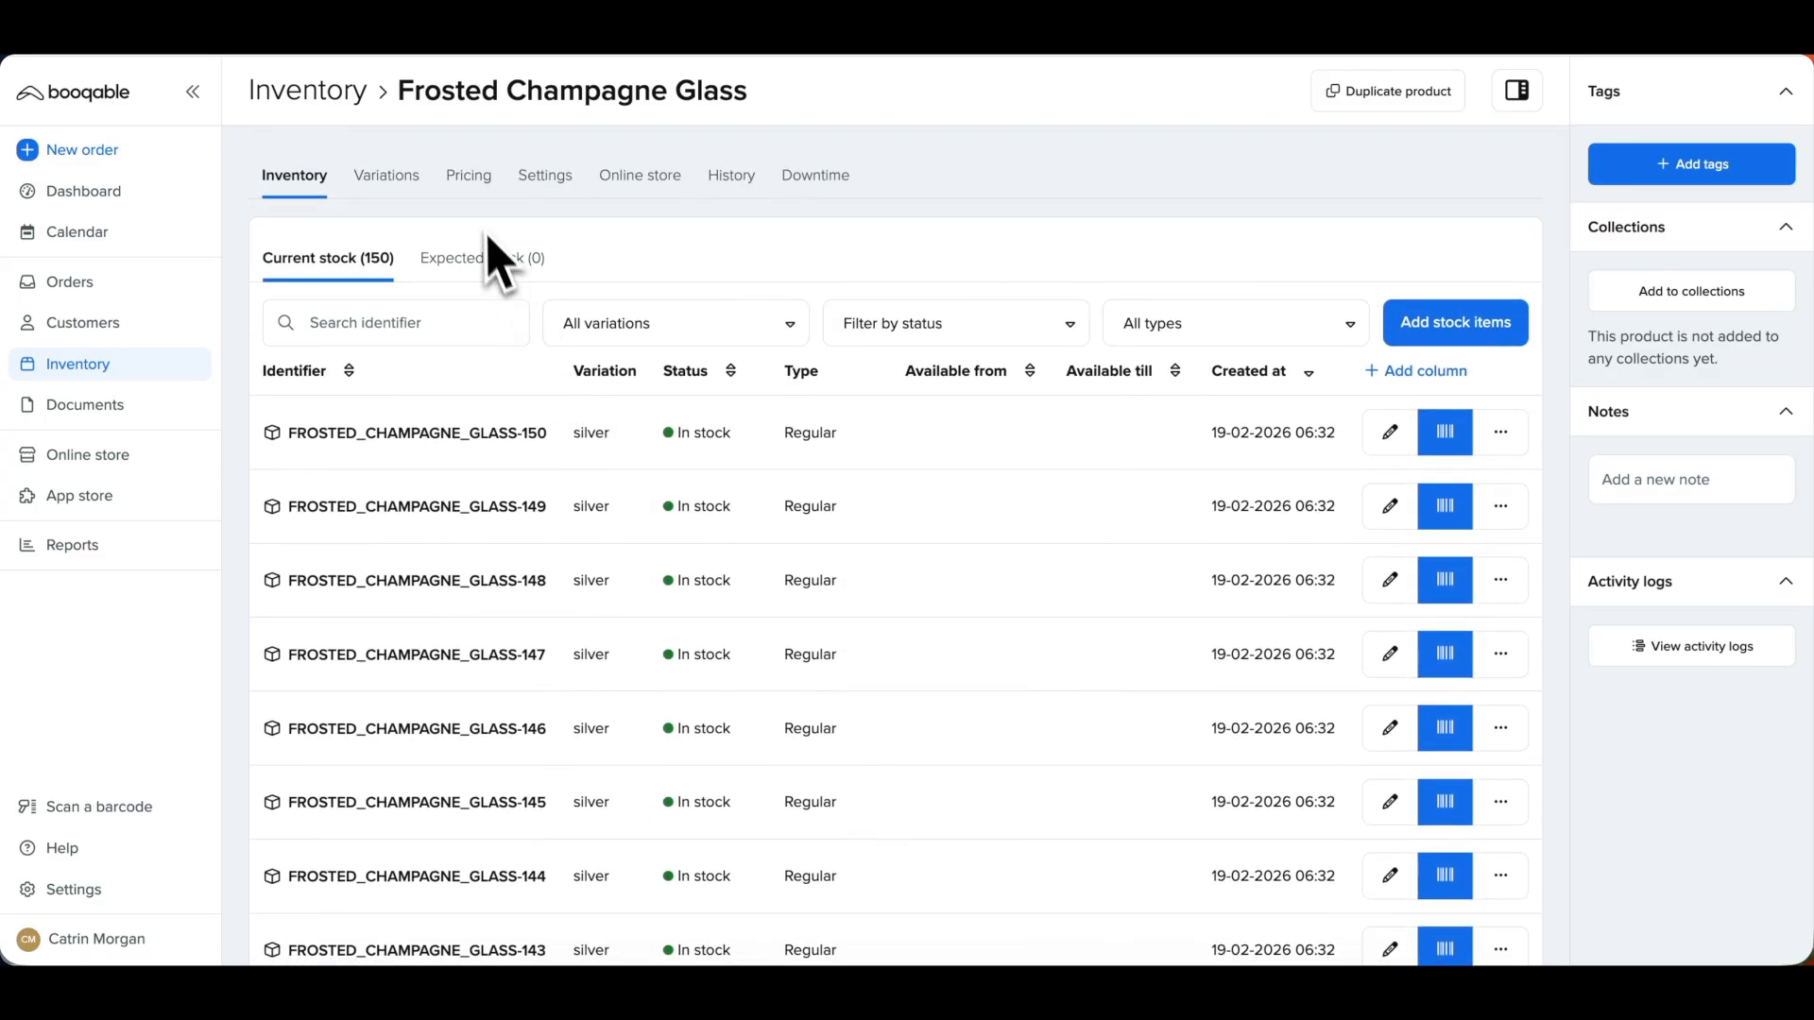
pyautogui.click(480, 208)
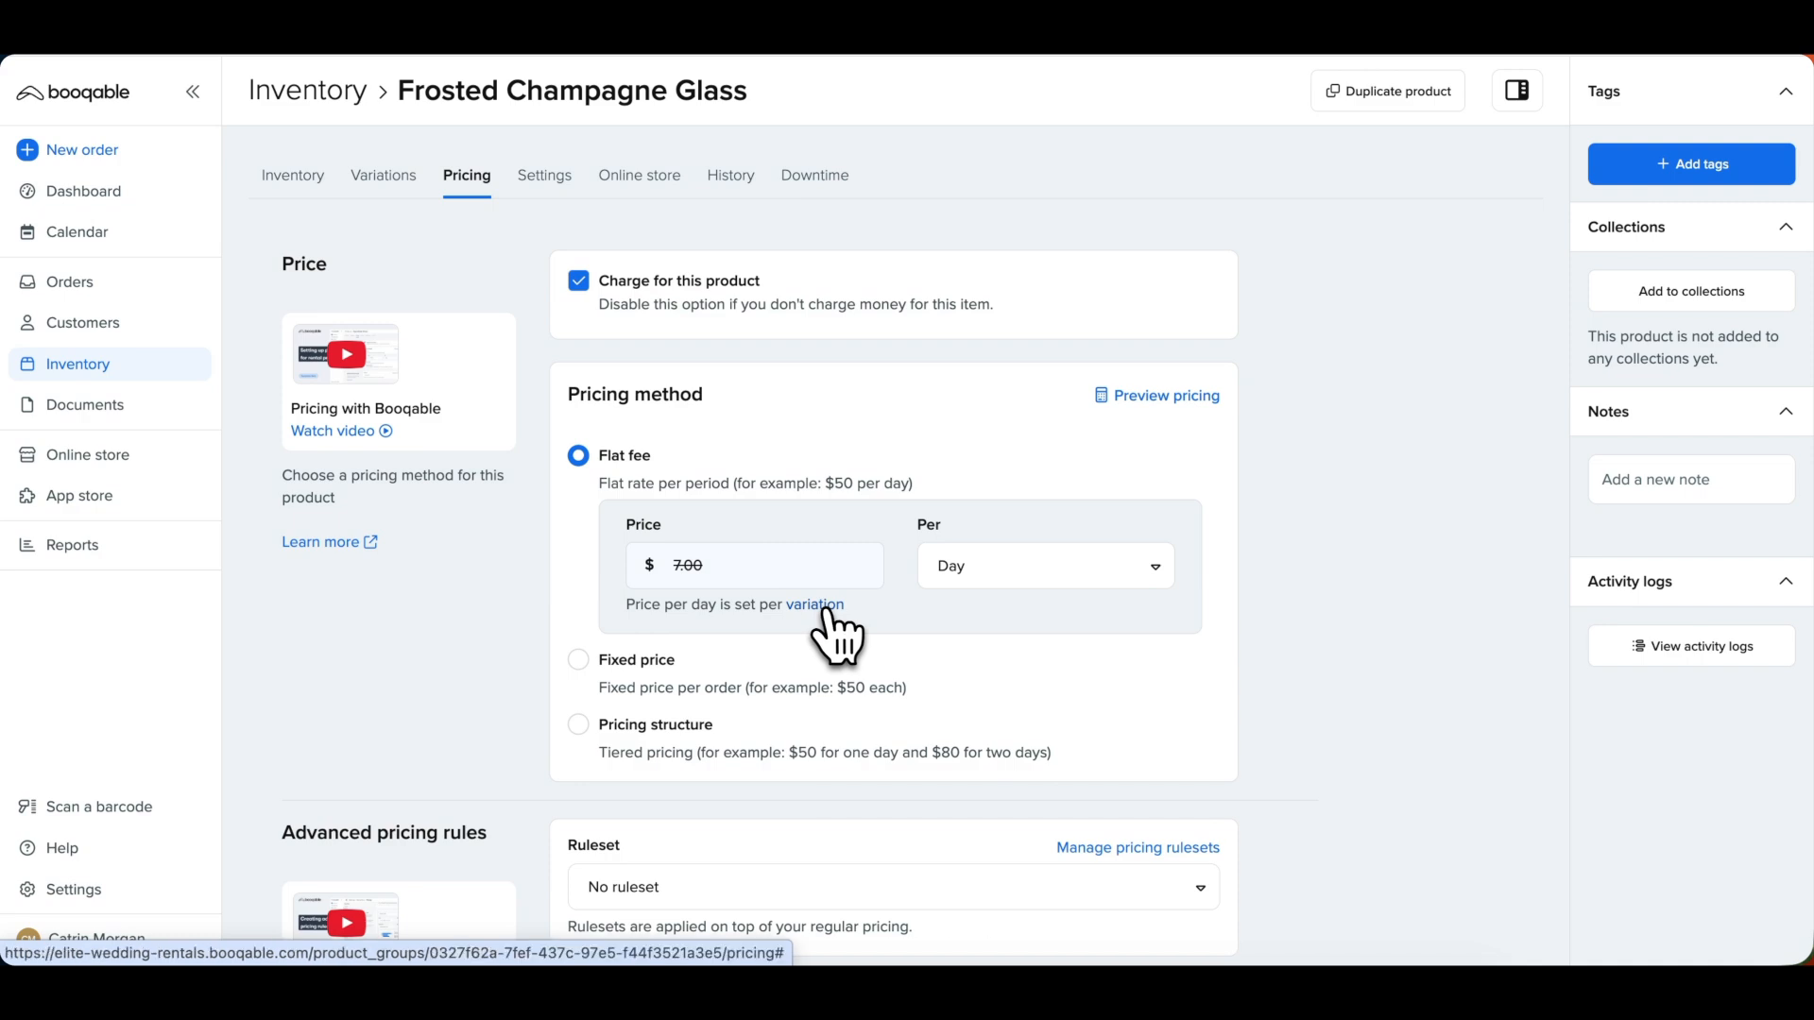
pyautogui.click(734, 737)
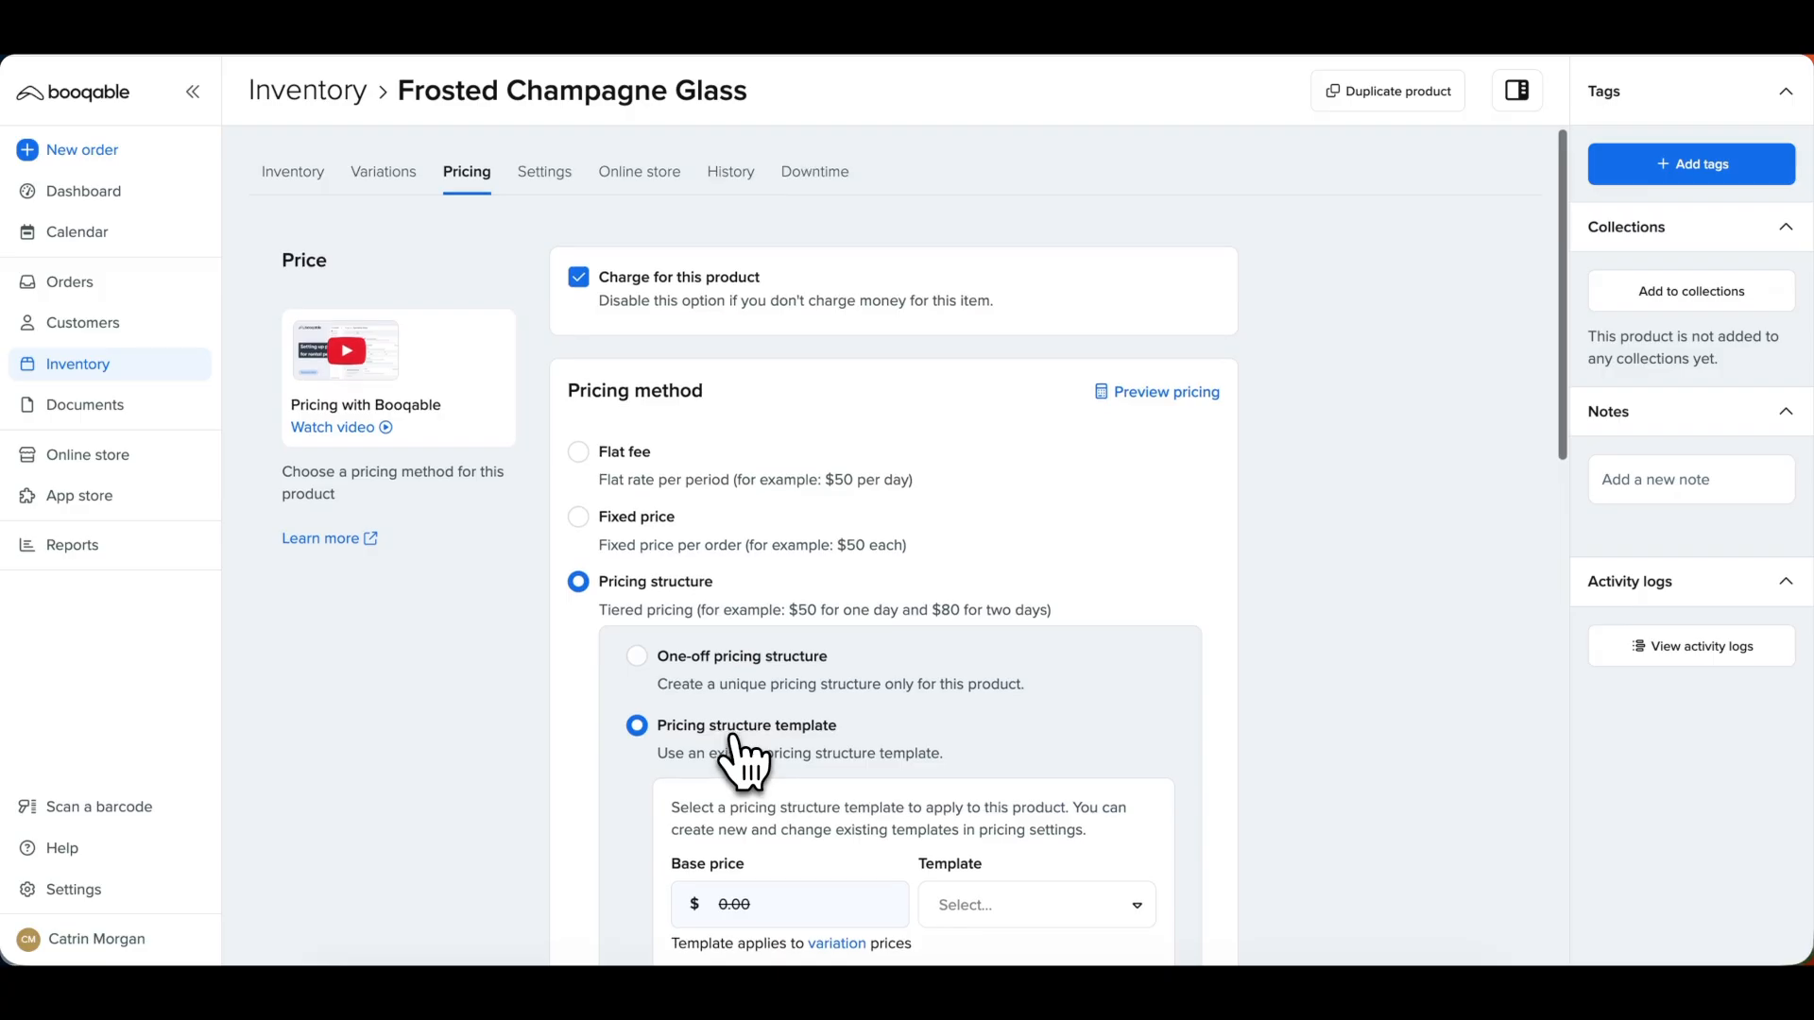
pyautogui.scroll(-3, 735, 745)
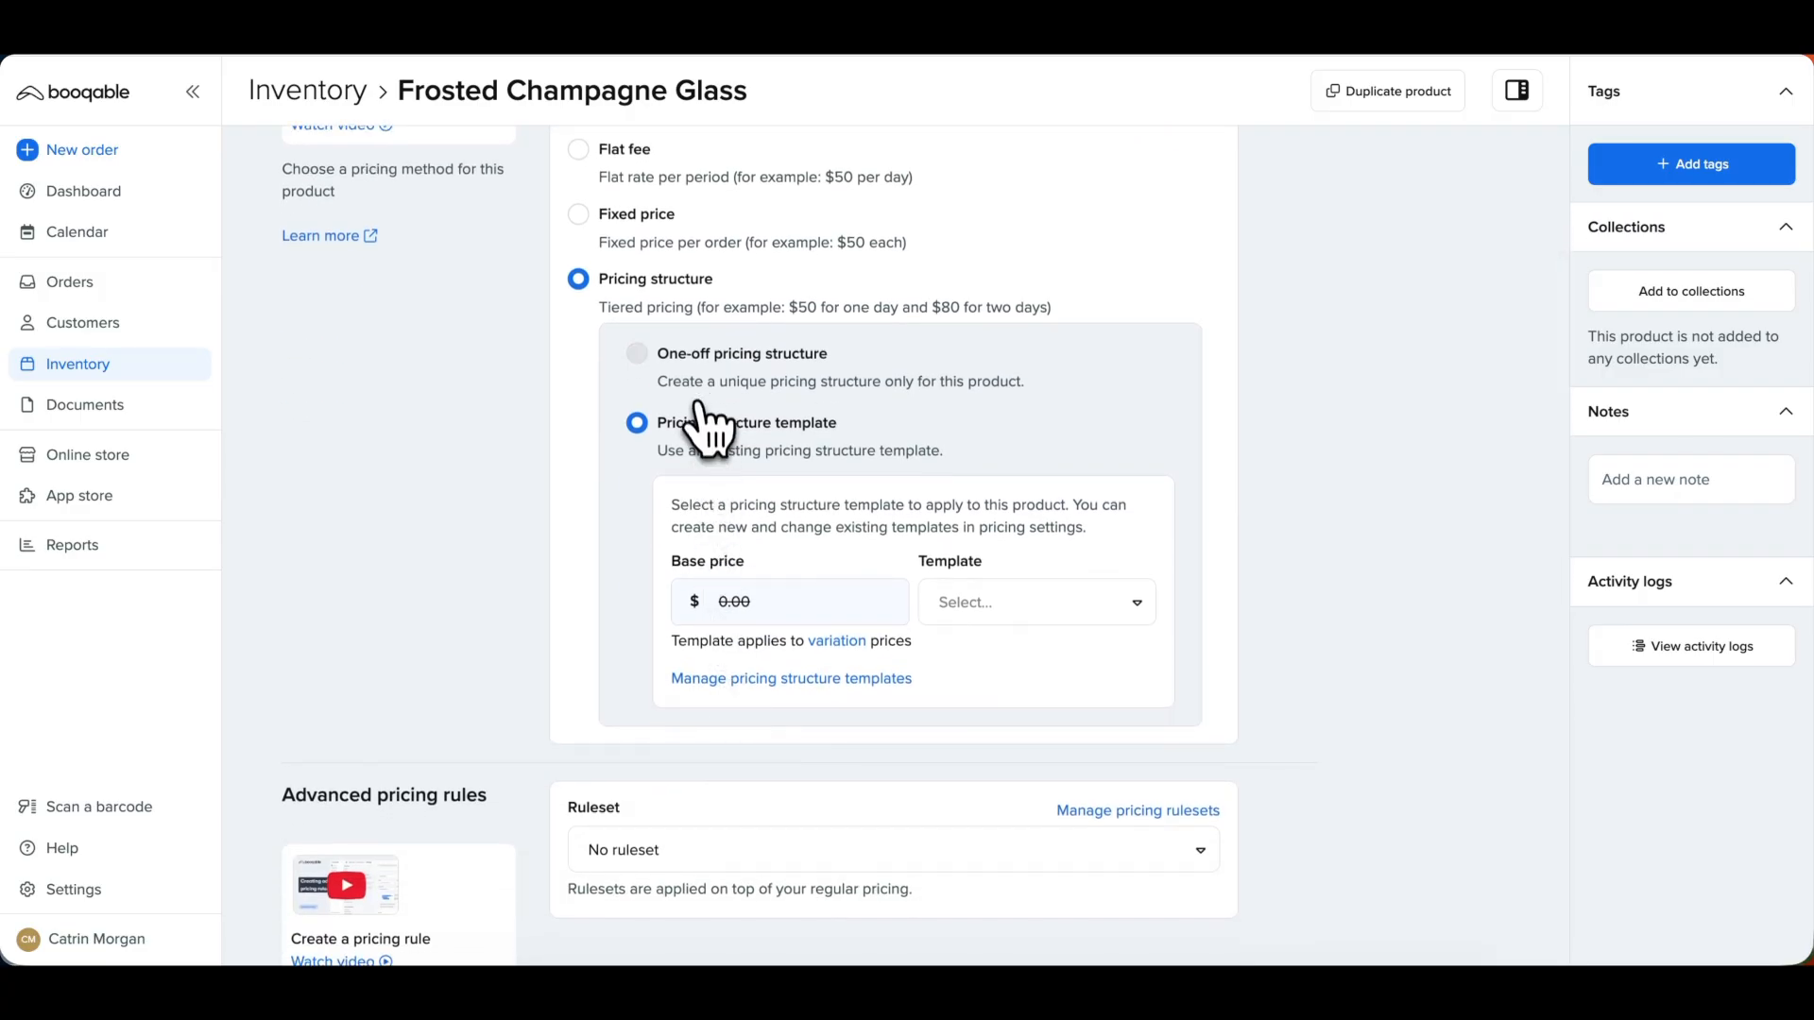
pyautogui.click(696, 383)
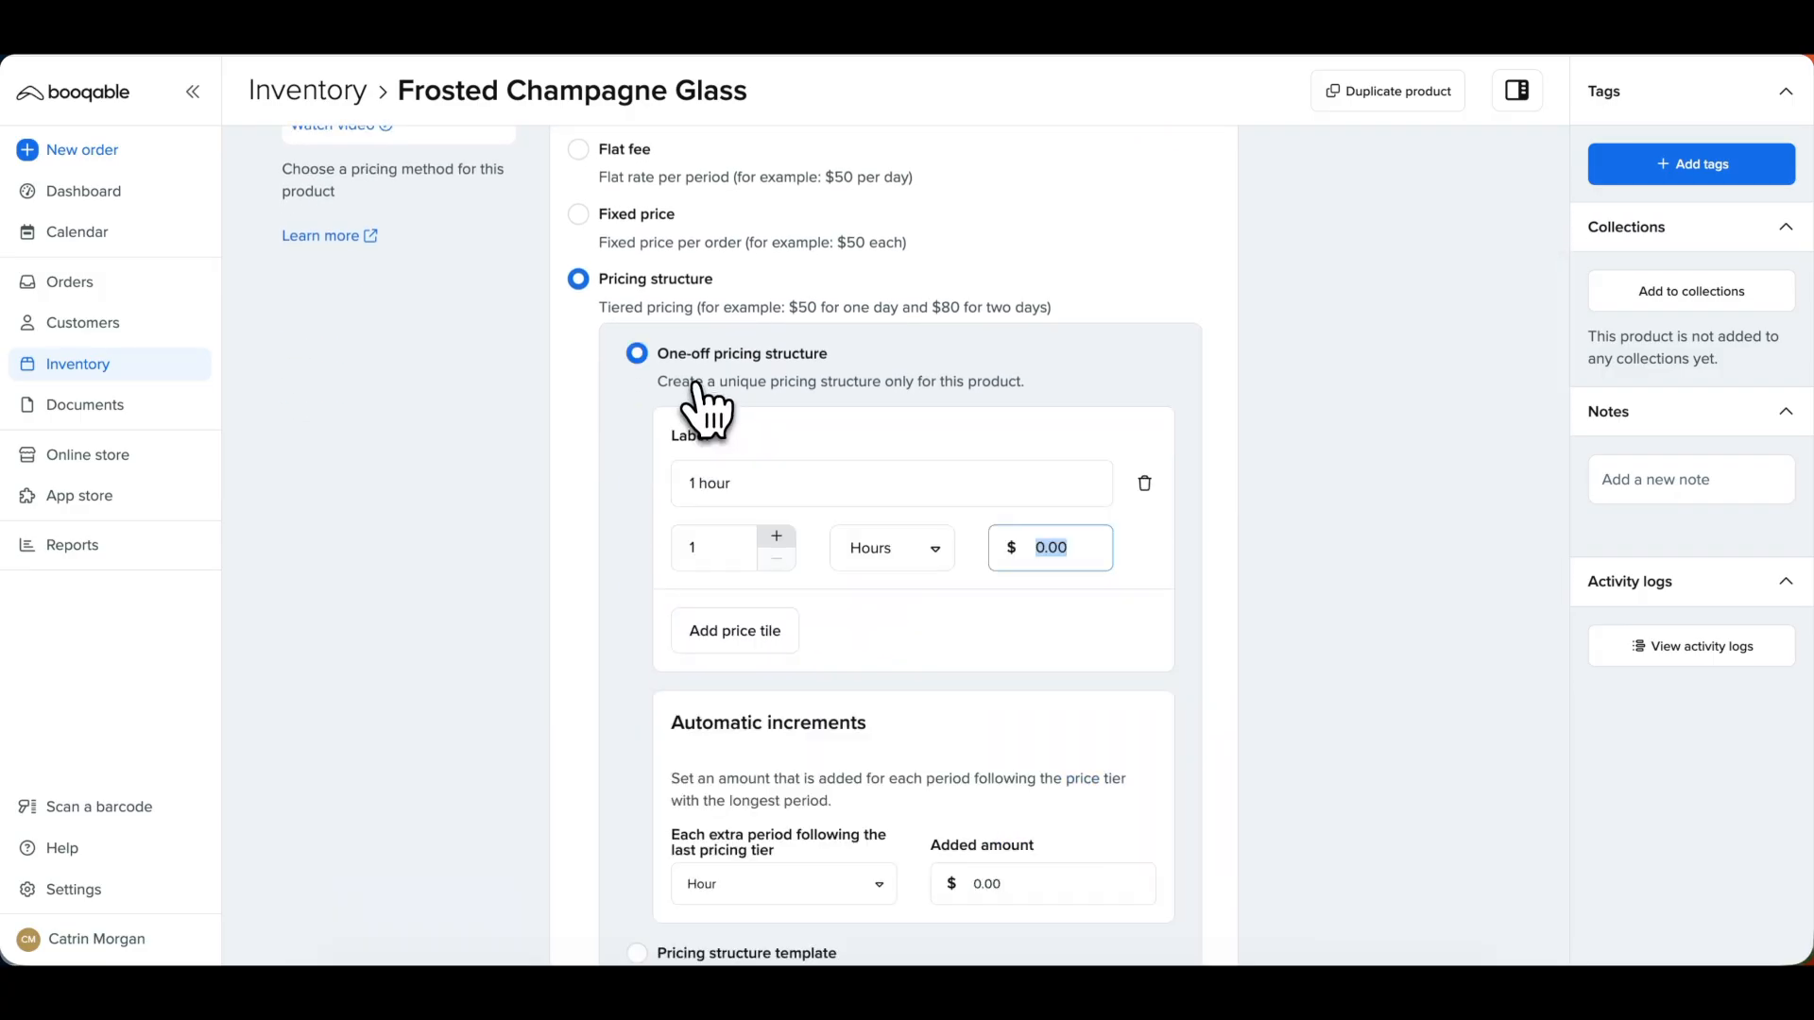
# - Define the first price tier with the label "1 day", a period of 1 day and a price of $7.00
pyautogui.doubleClick(729, 485)
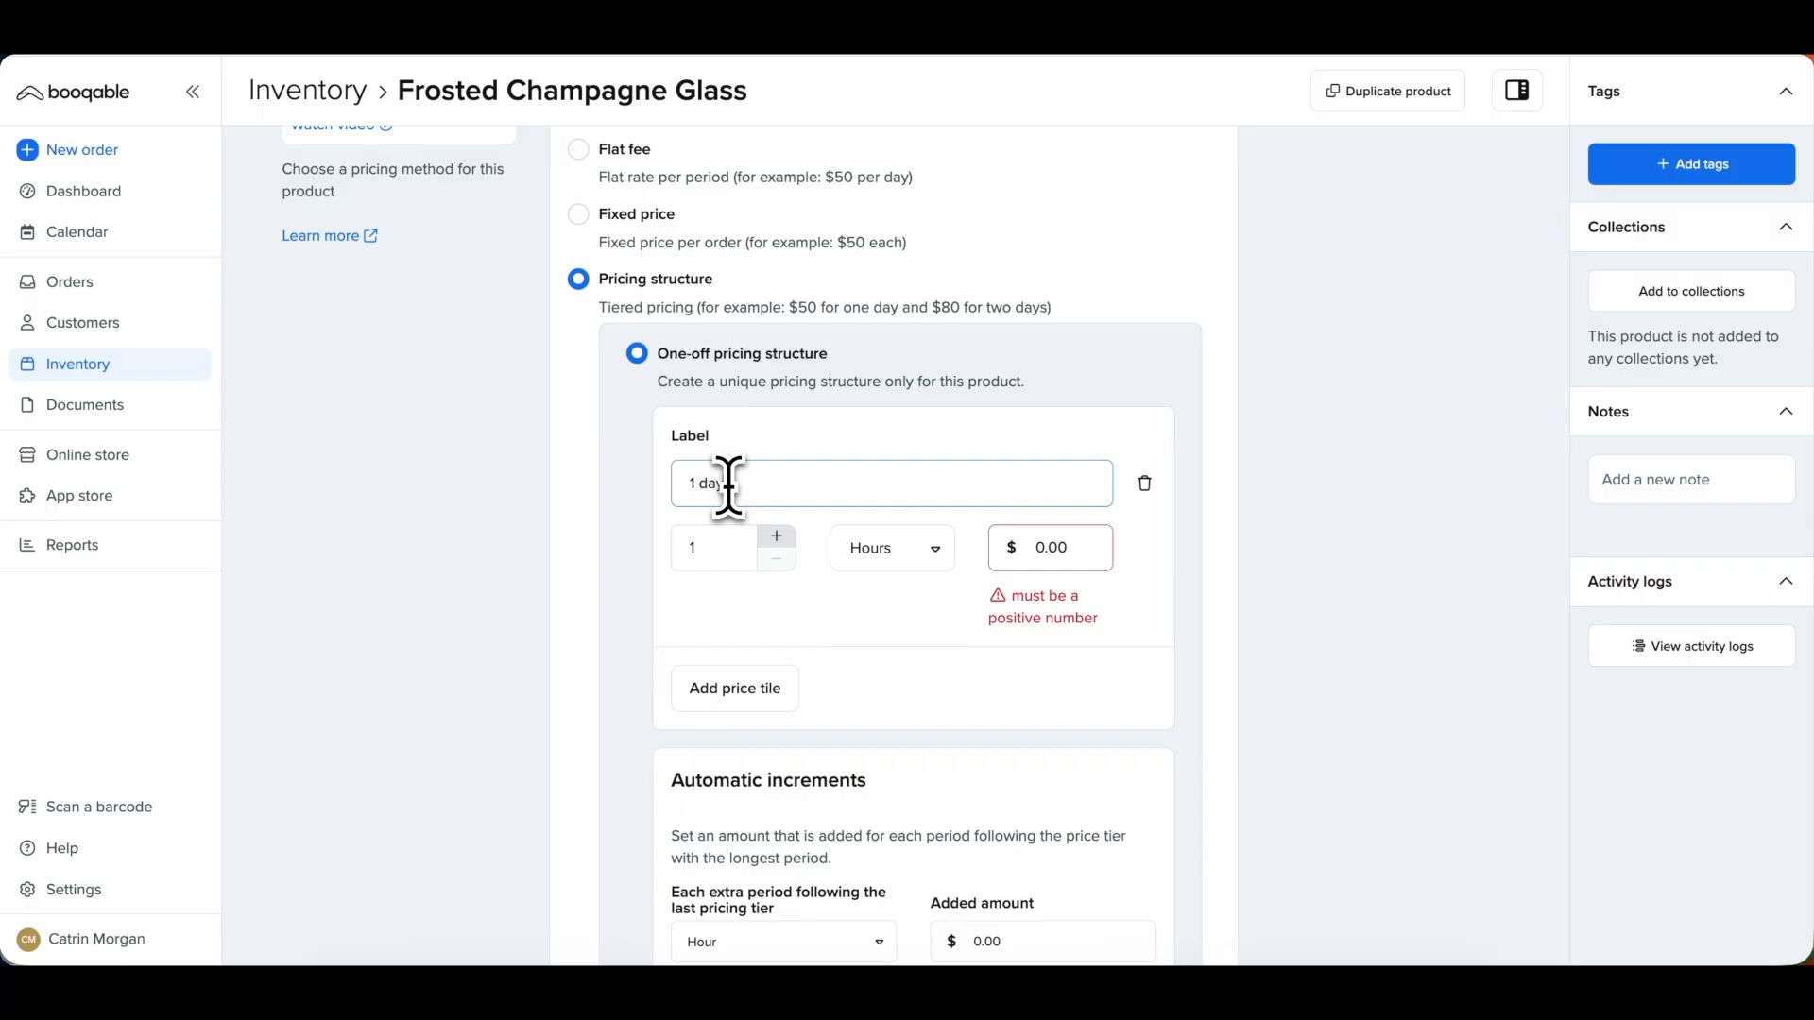
pyautogui.click(884, 552)
pyautogui.click(888, 640)
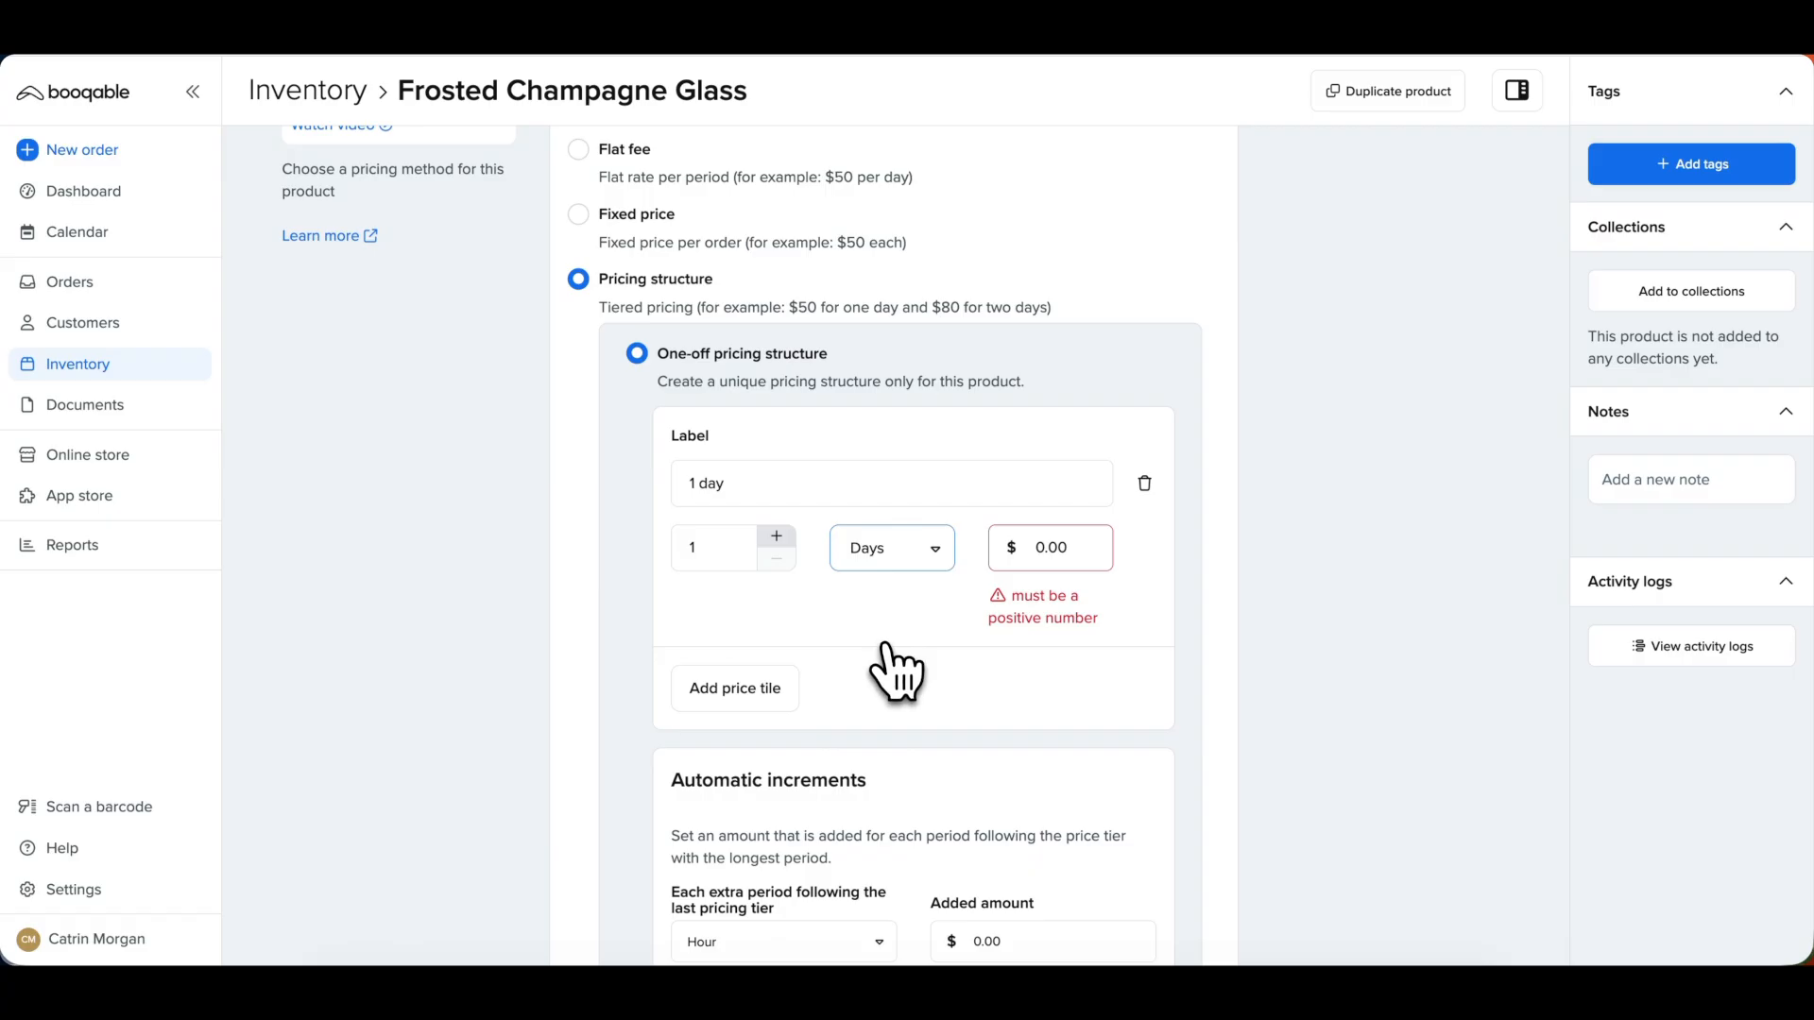
pyautogui.doubleClick(1039, 548)
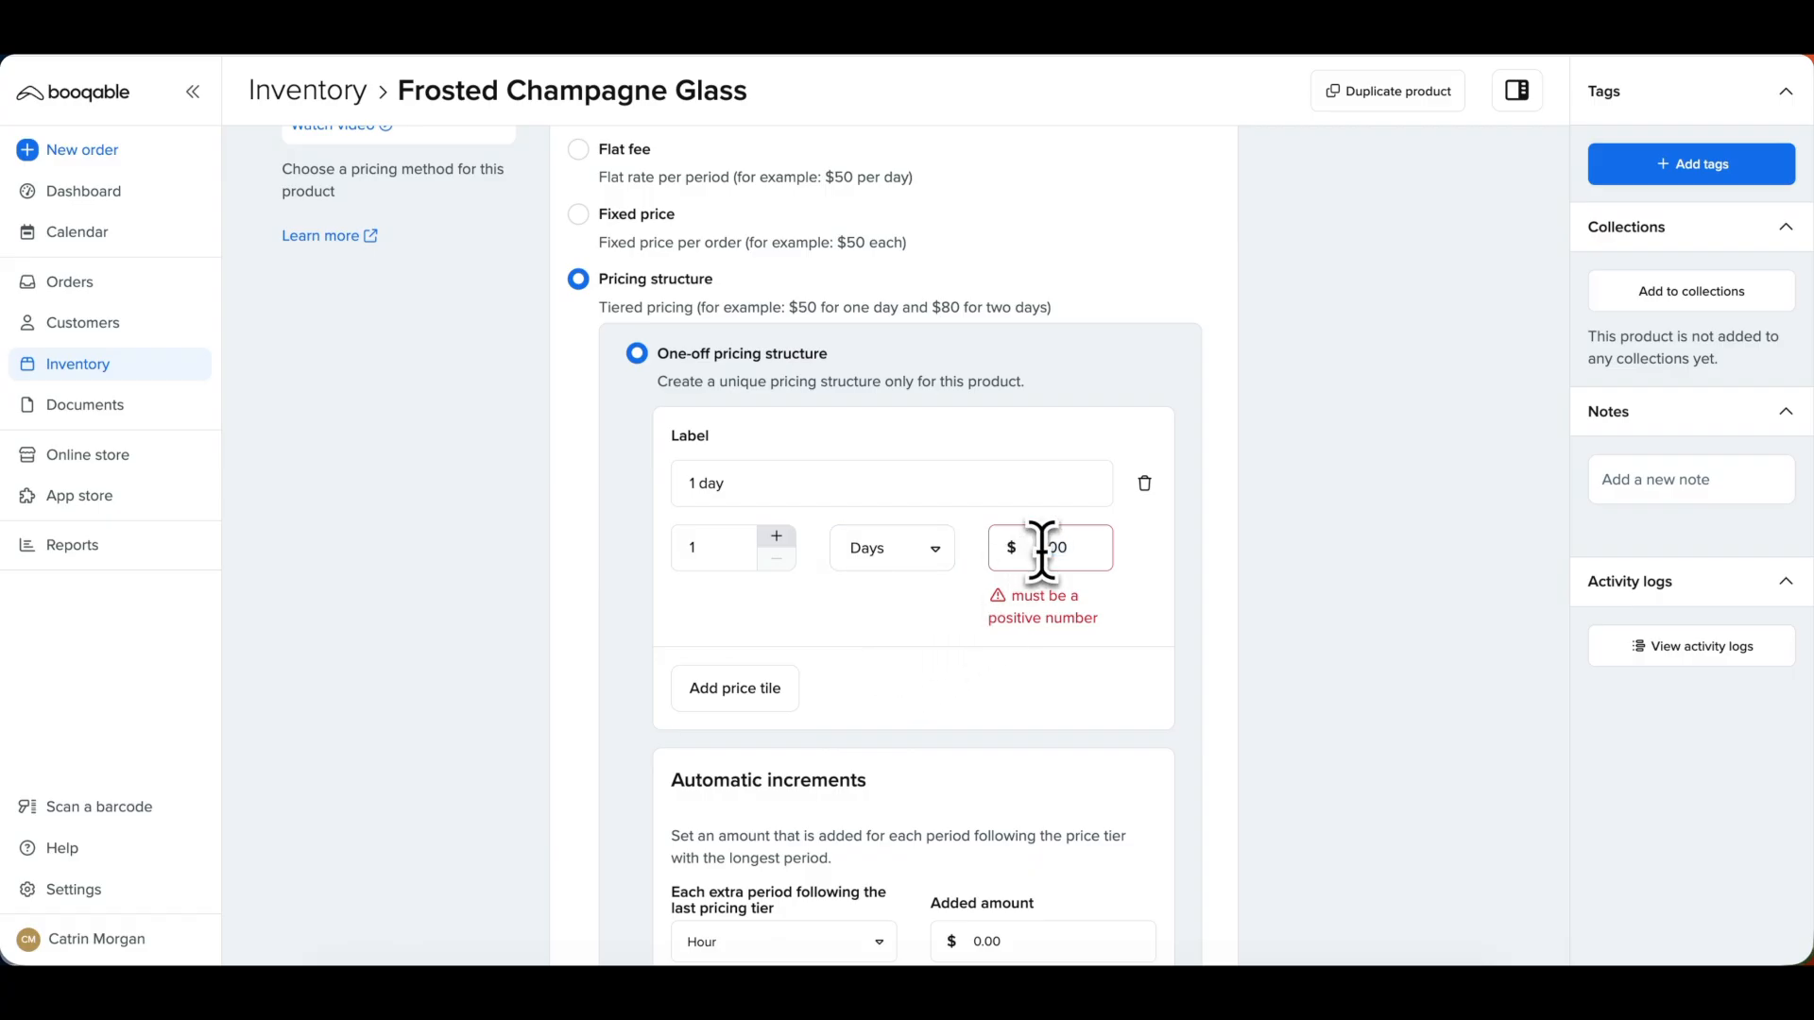
pyautogui.write('1')
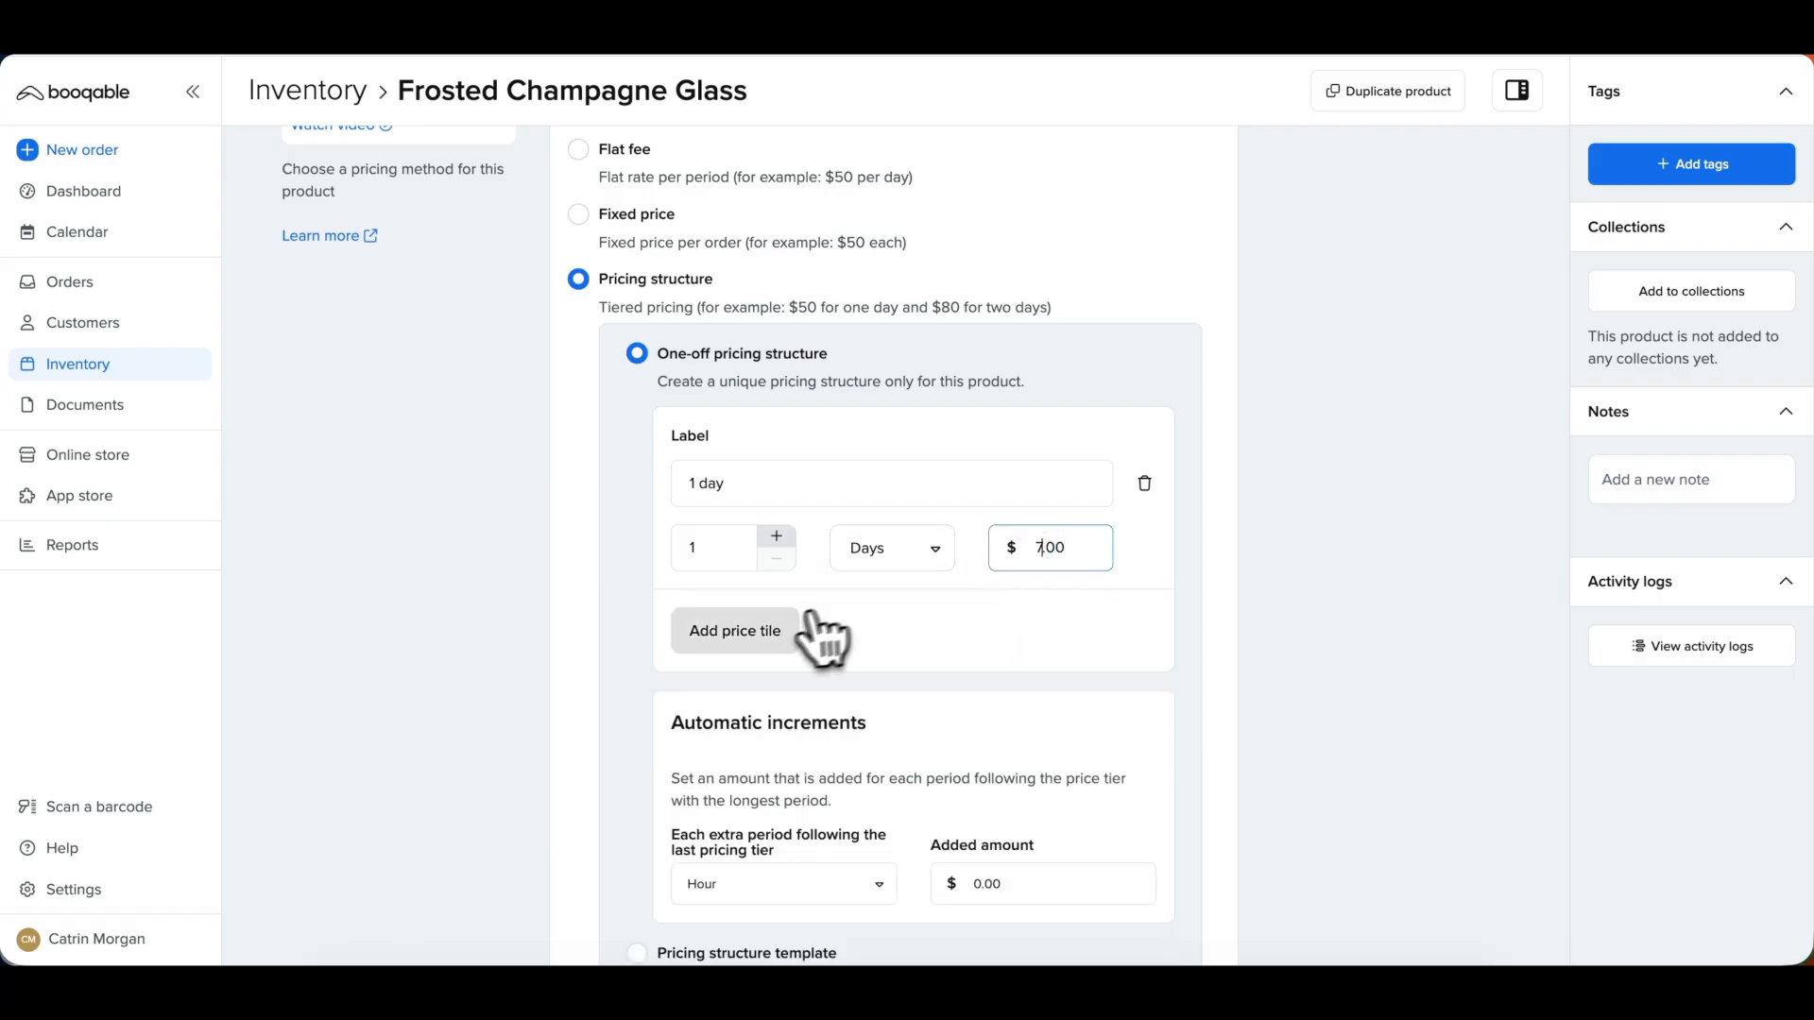
# - Add a second price tier for 2 days at $10.00
pyautogui.click(780, 638)
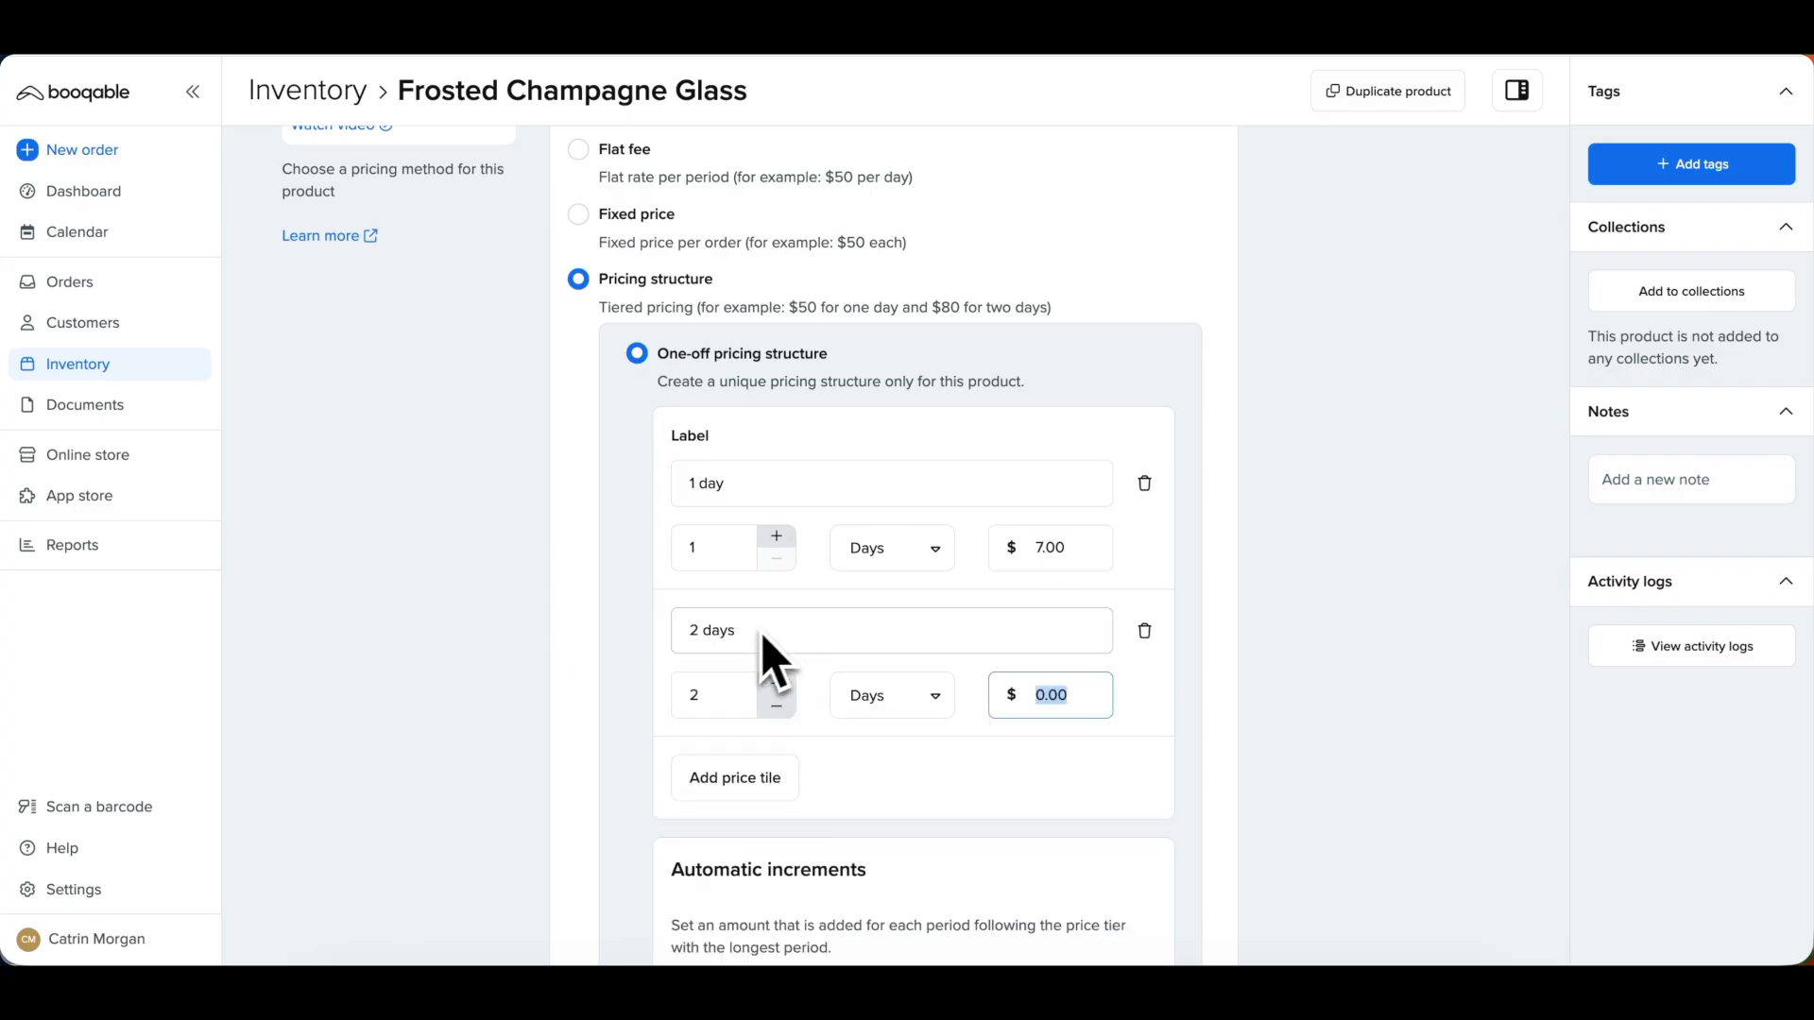
pyautogui.click(1047, 698)
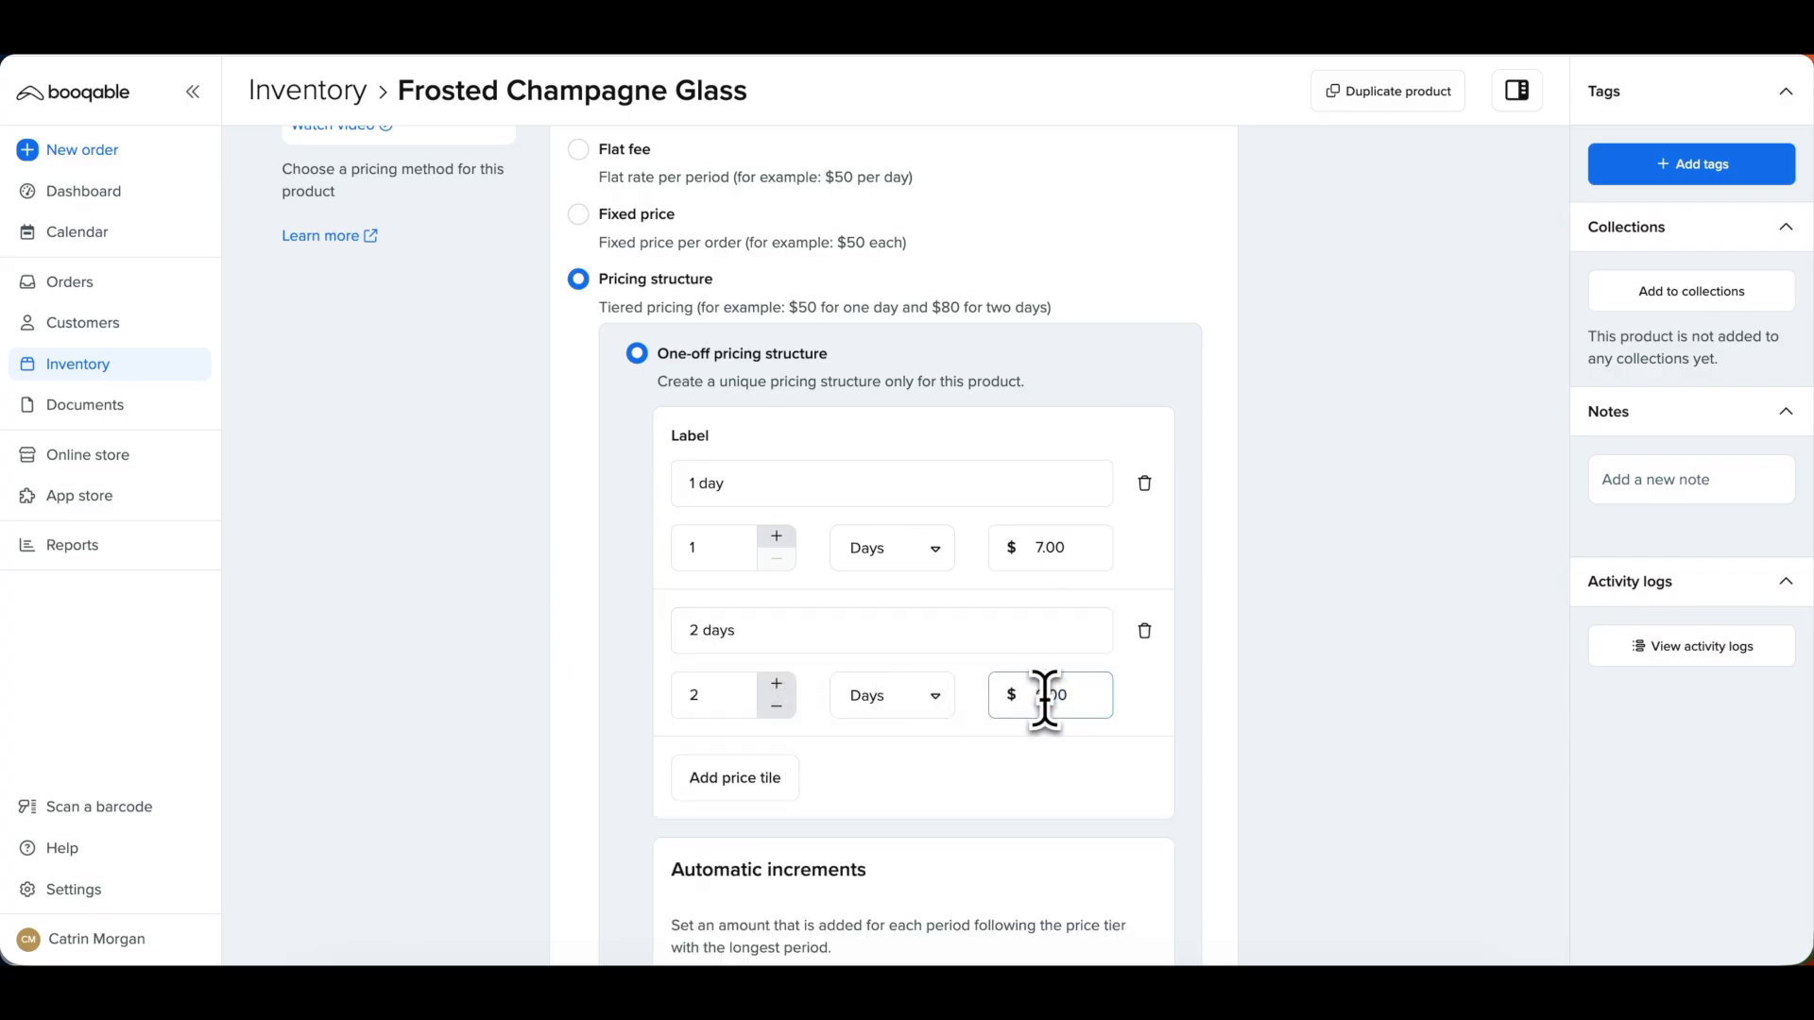
pyautogui.hotkey('ctrl', 'a')
pyautogui.press('BackSpace')
pyautogui.write('10.00')
# - Set the automatic increment to add $3.00 for each extra day after the last pricing tier
pyautogui.scroll(-4, 1060, 789)
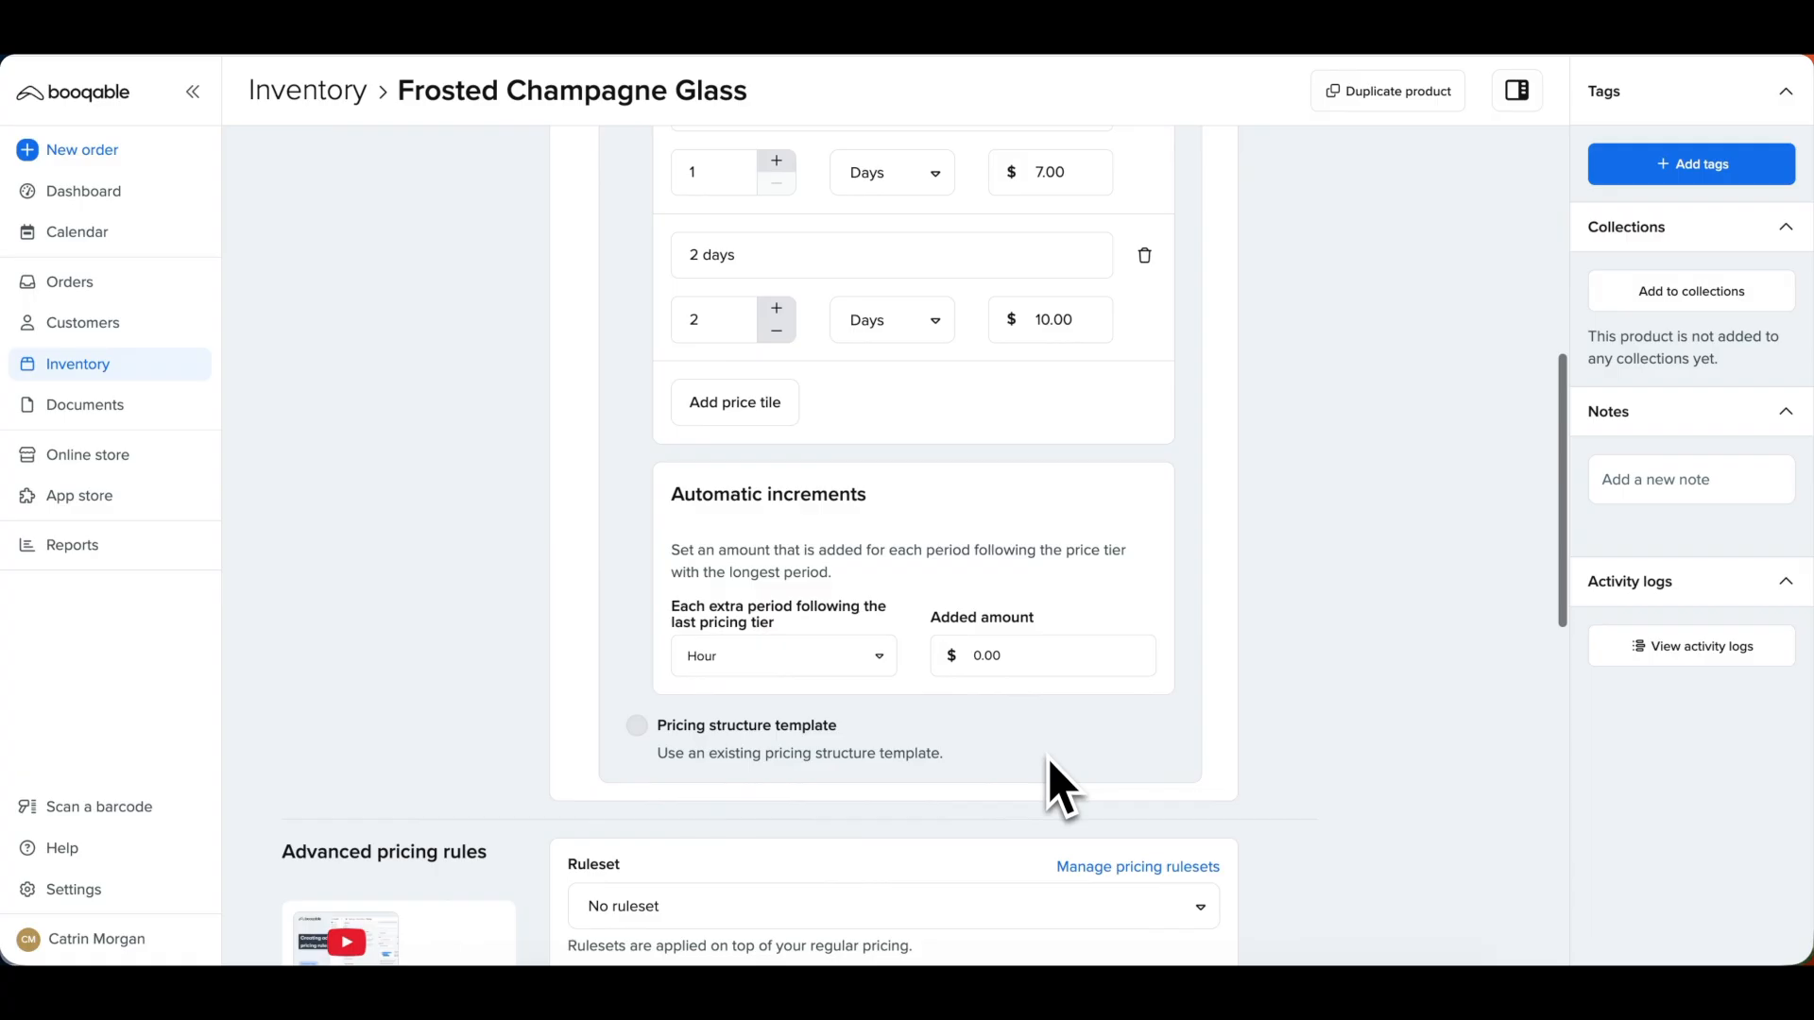
pyautogui.click(850, 667)
pyautogui.click(848, 751)
pyautogui.click(973, 656)
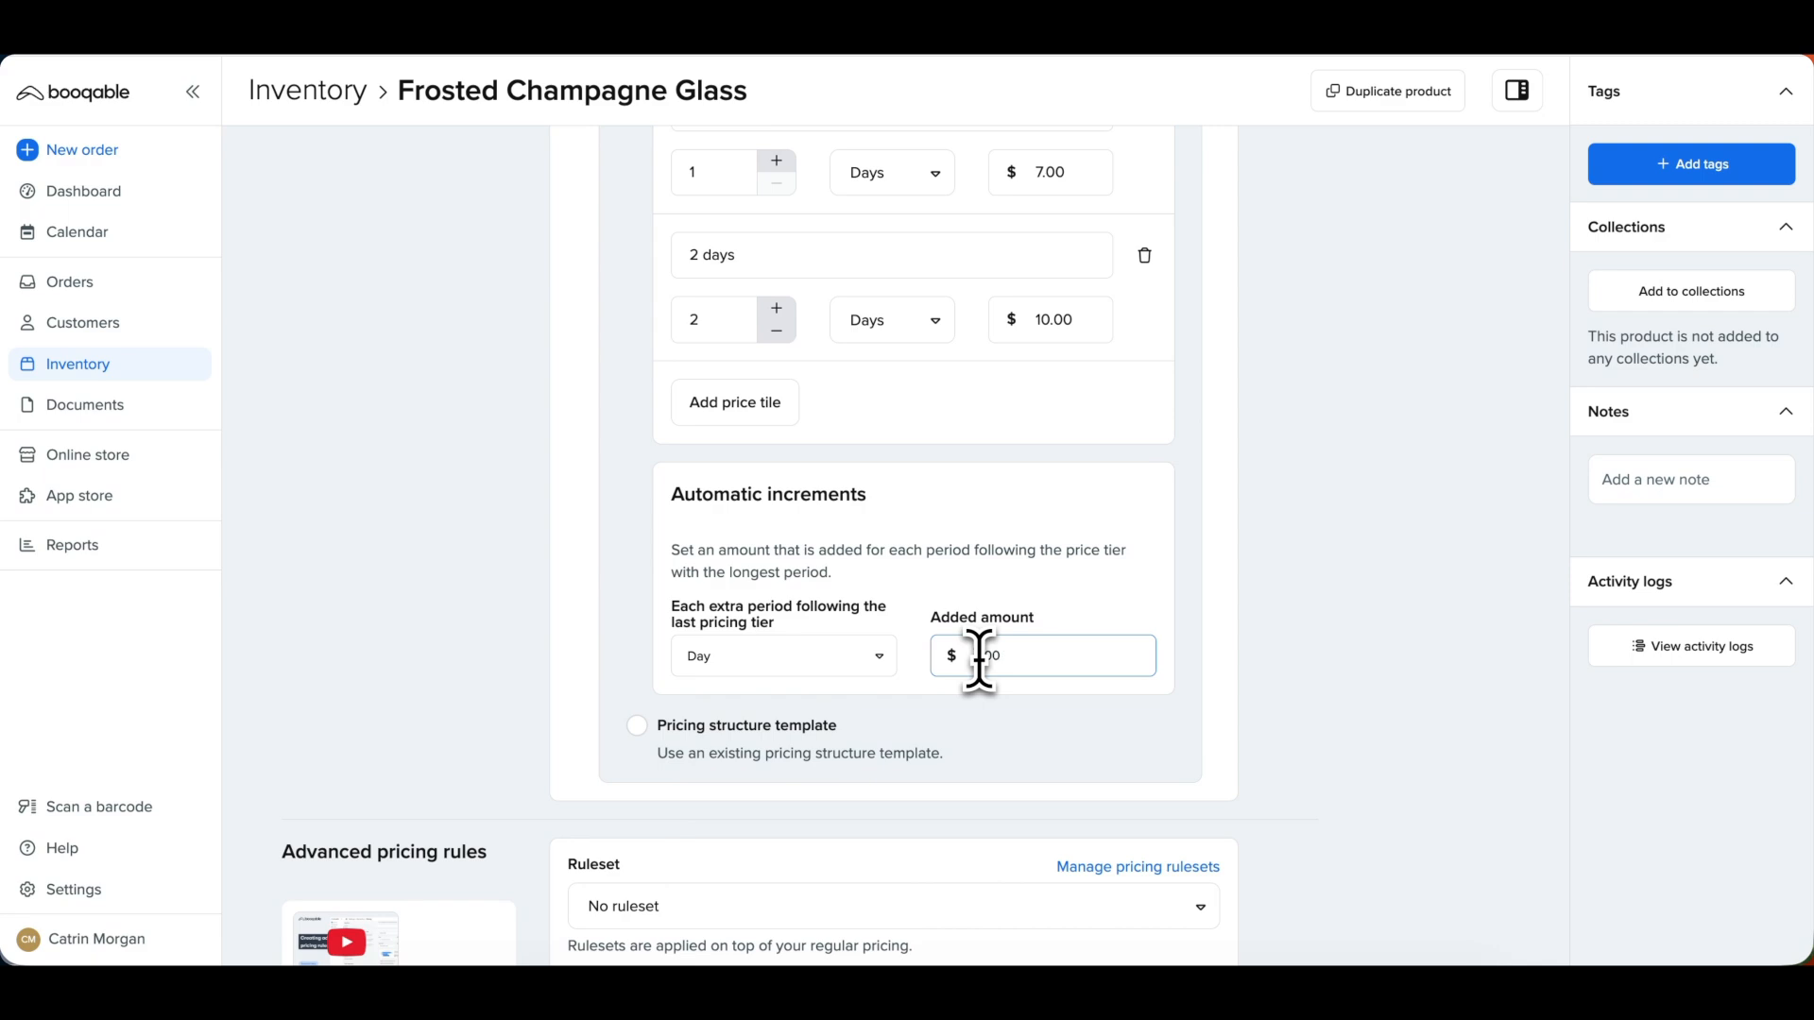
# - Apply the Summer + Weekend Surcharge ruleset under the advanced pricing rules
pyautogui.scroll(-5, 1004, 812)
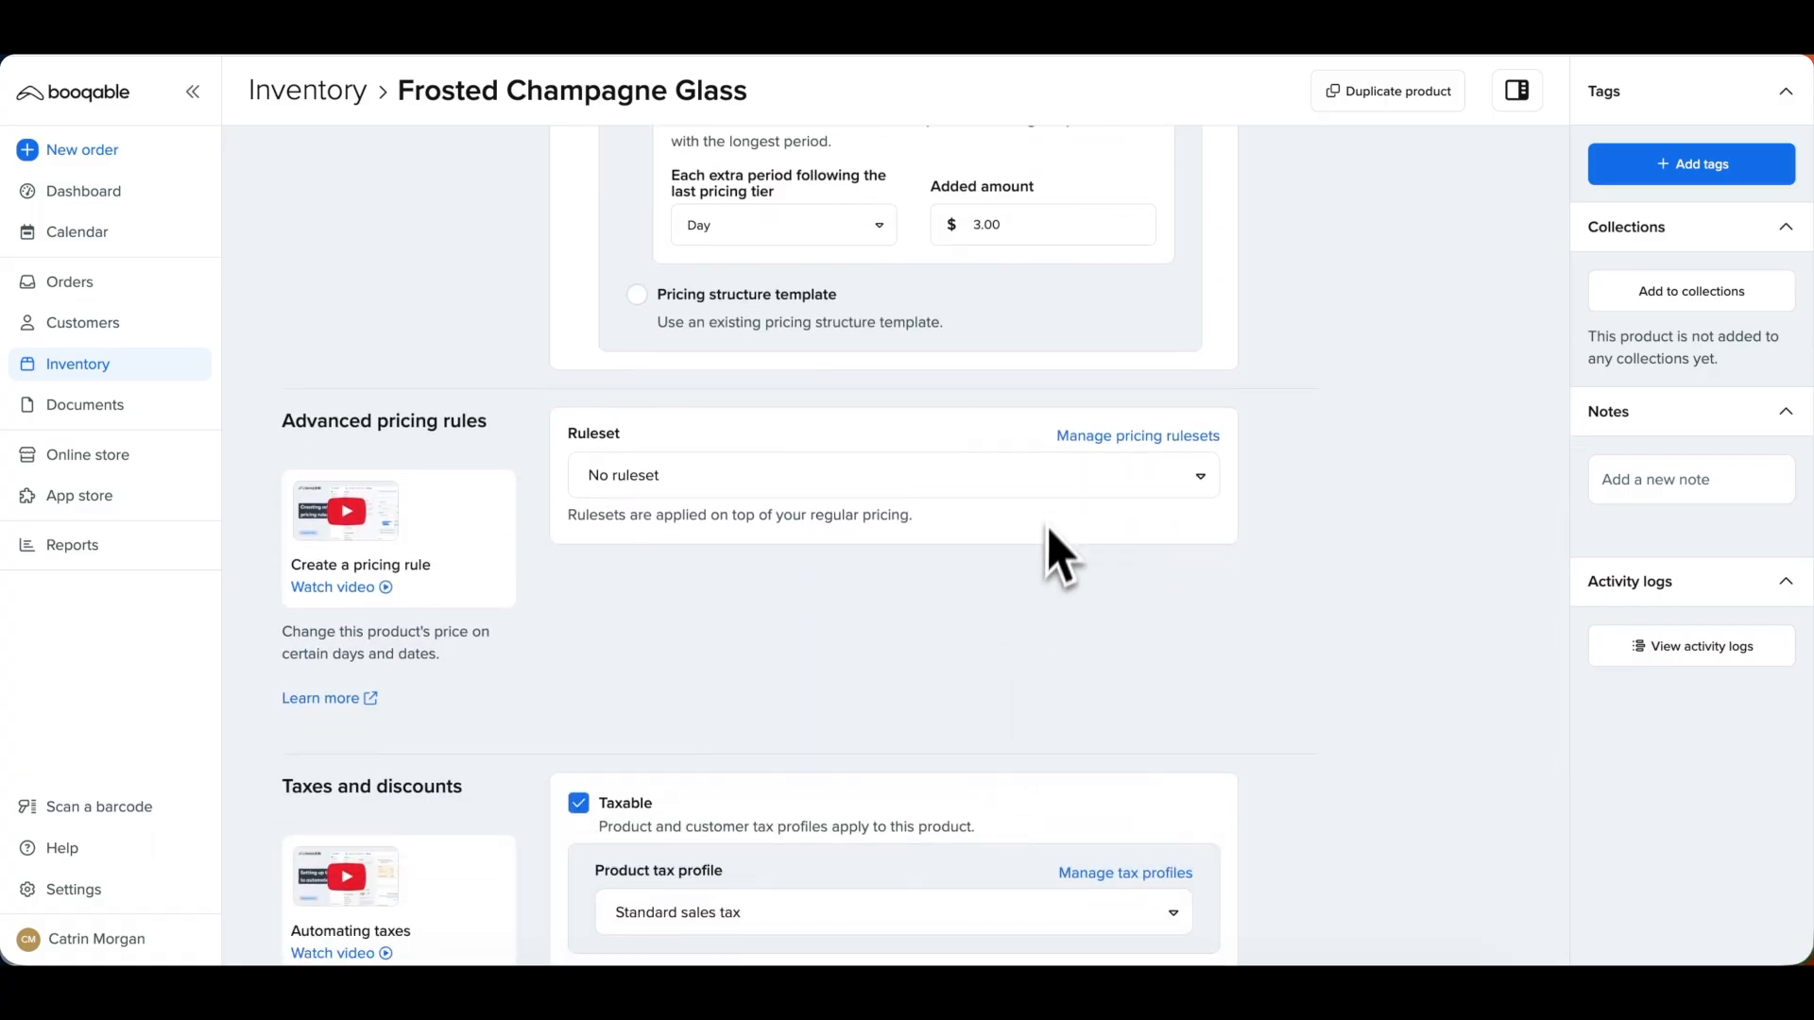
pyautogui.click(1061, 486)
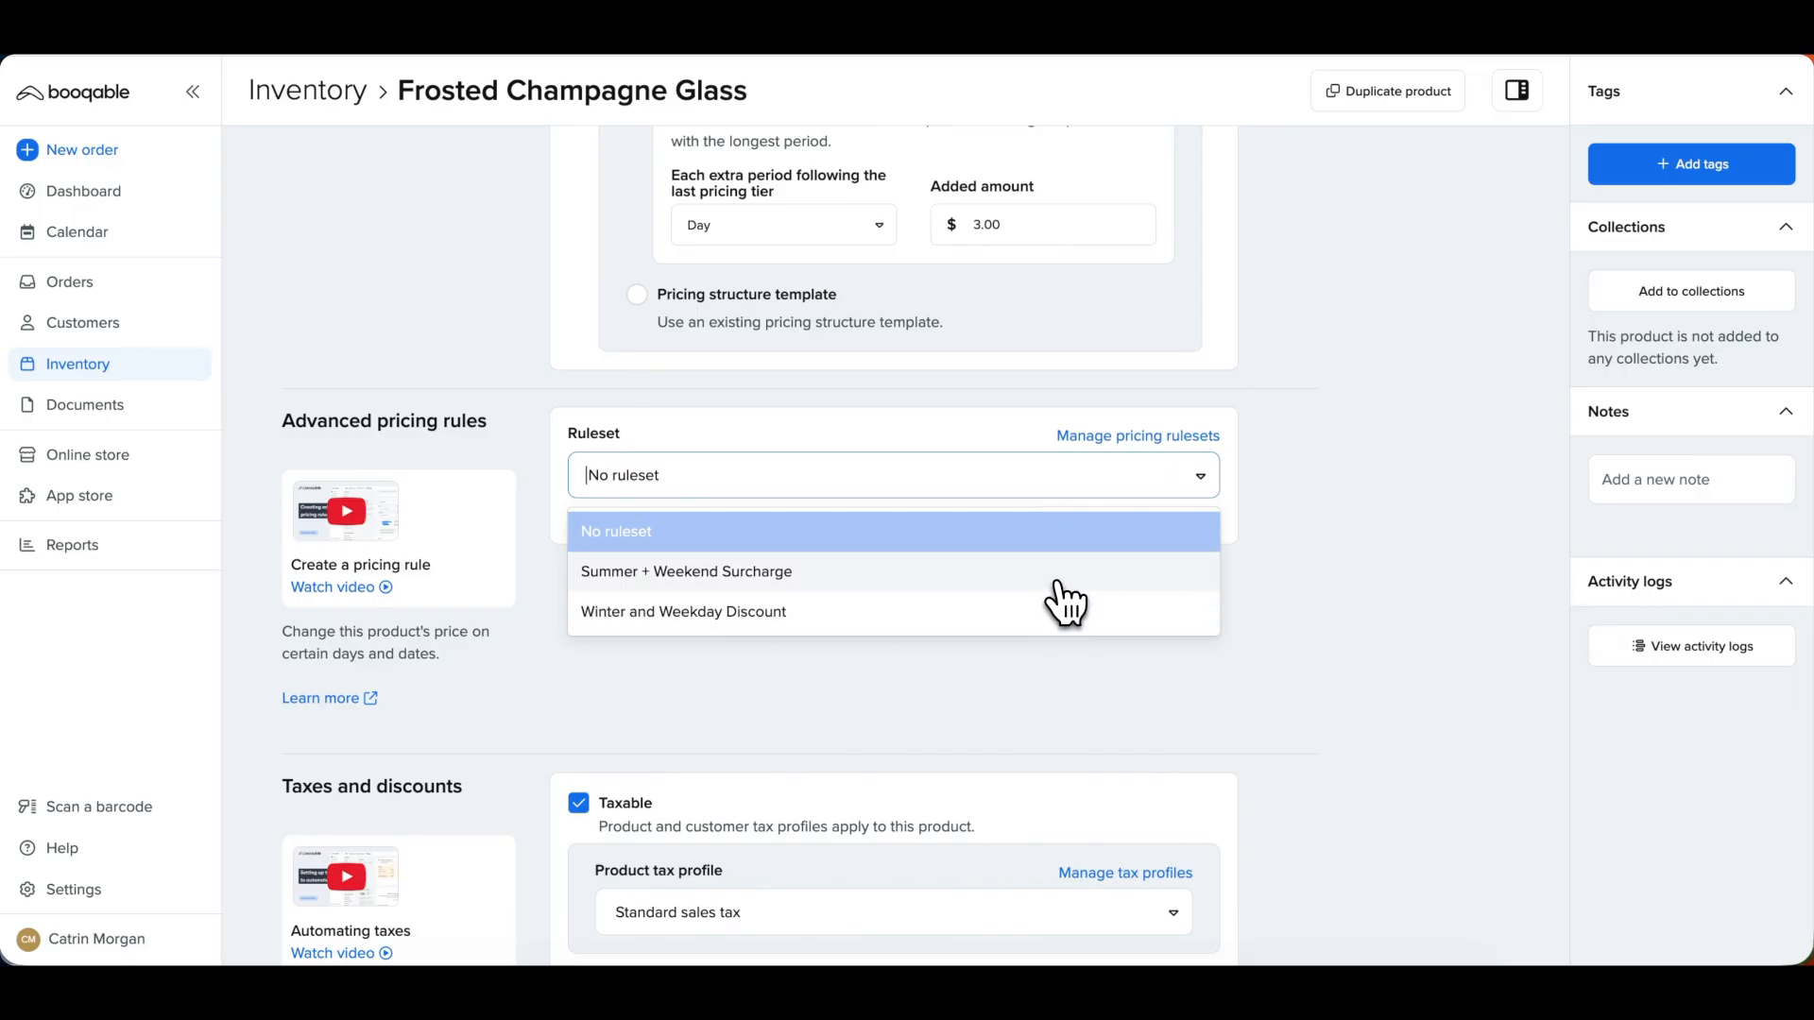
pyautogui.click(1059, 585)
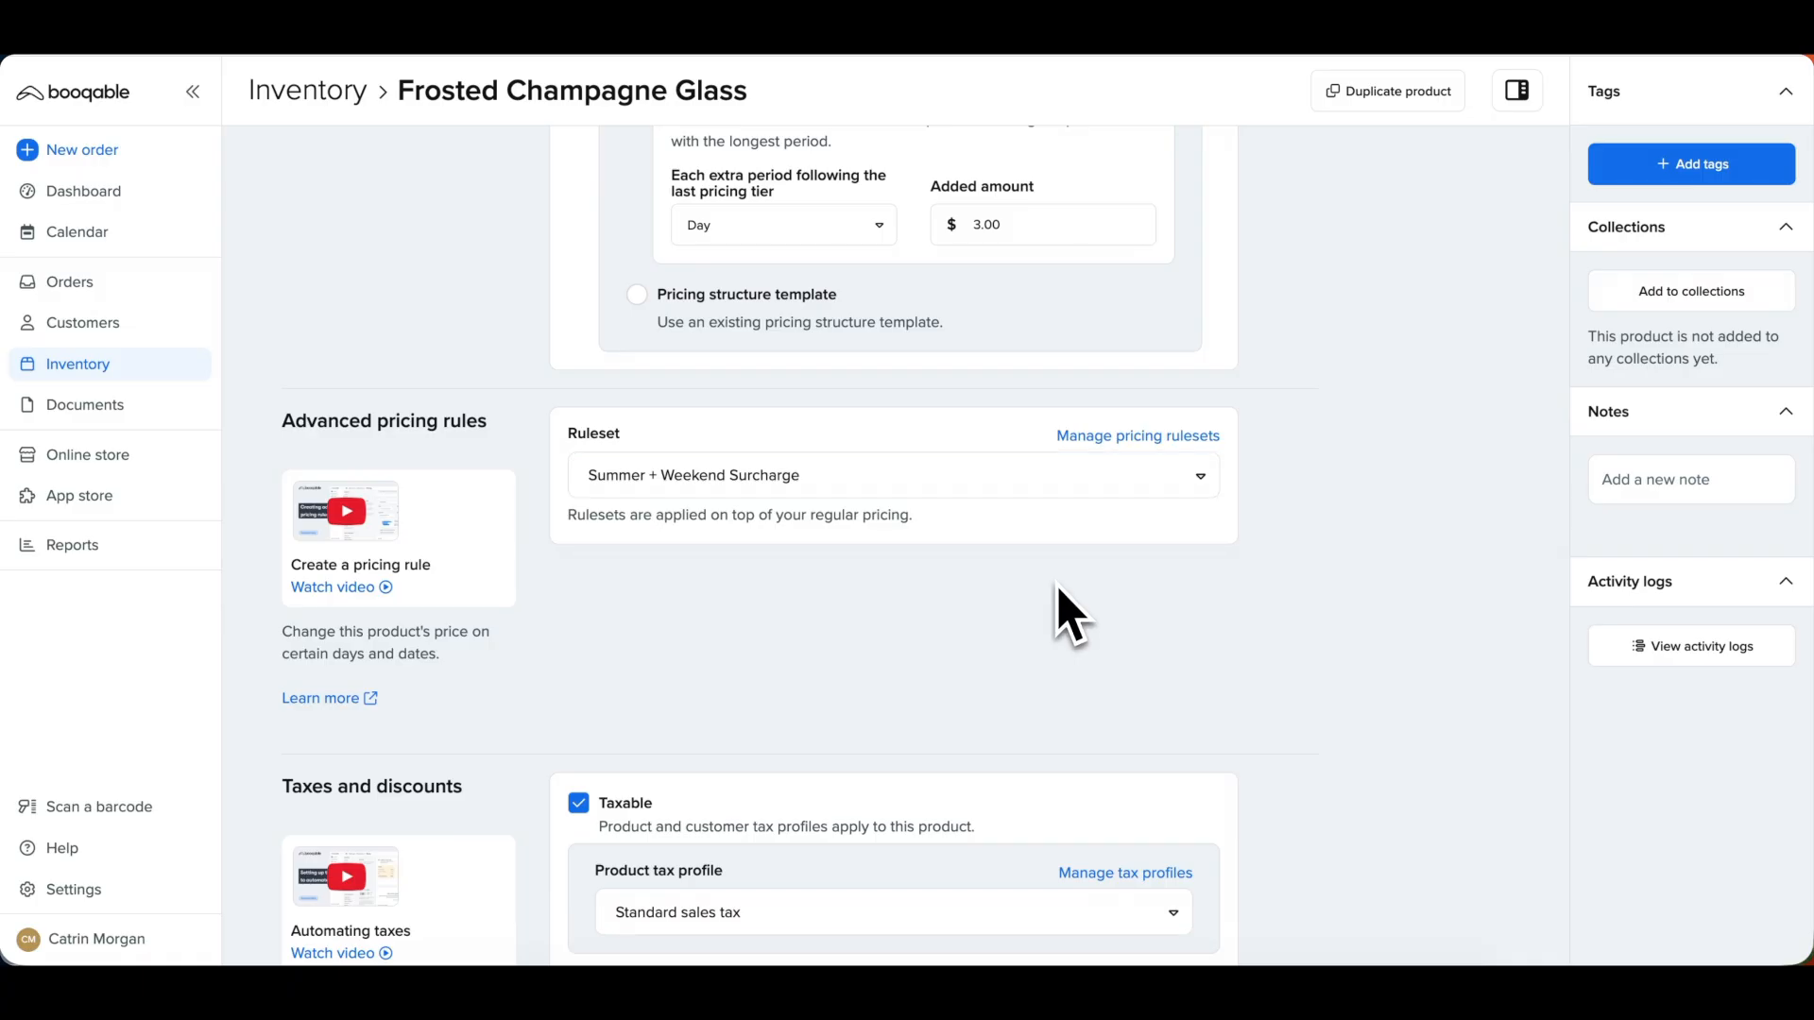
# - Set the security deposit value to $10.00 and save the product's pricing
pyautogui.scroll(-5, 1059, 590)
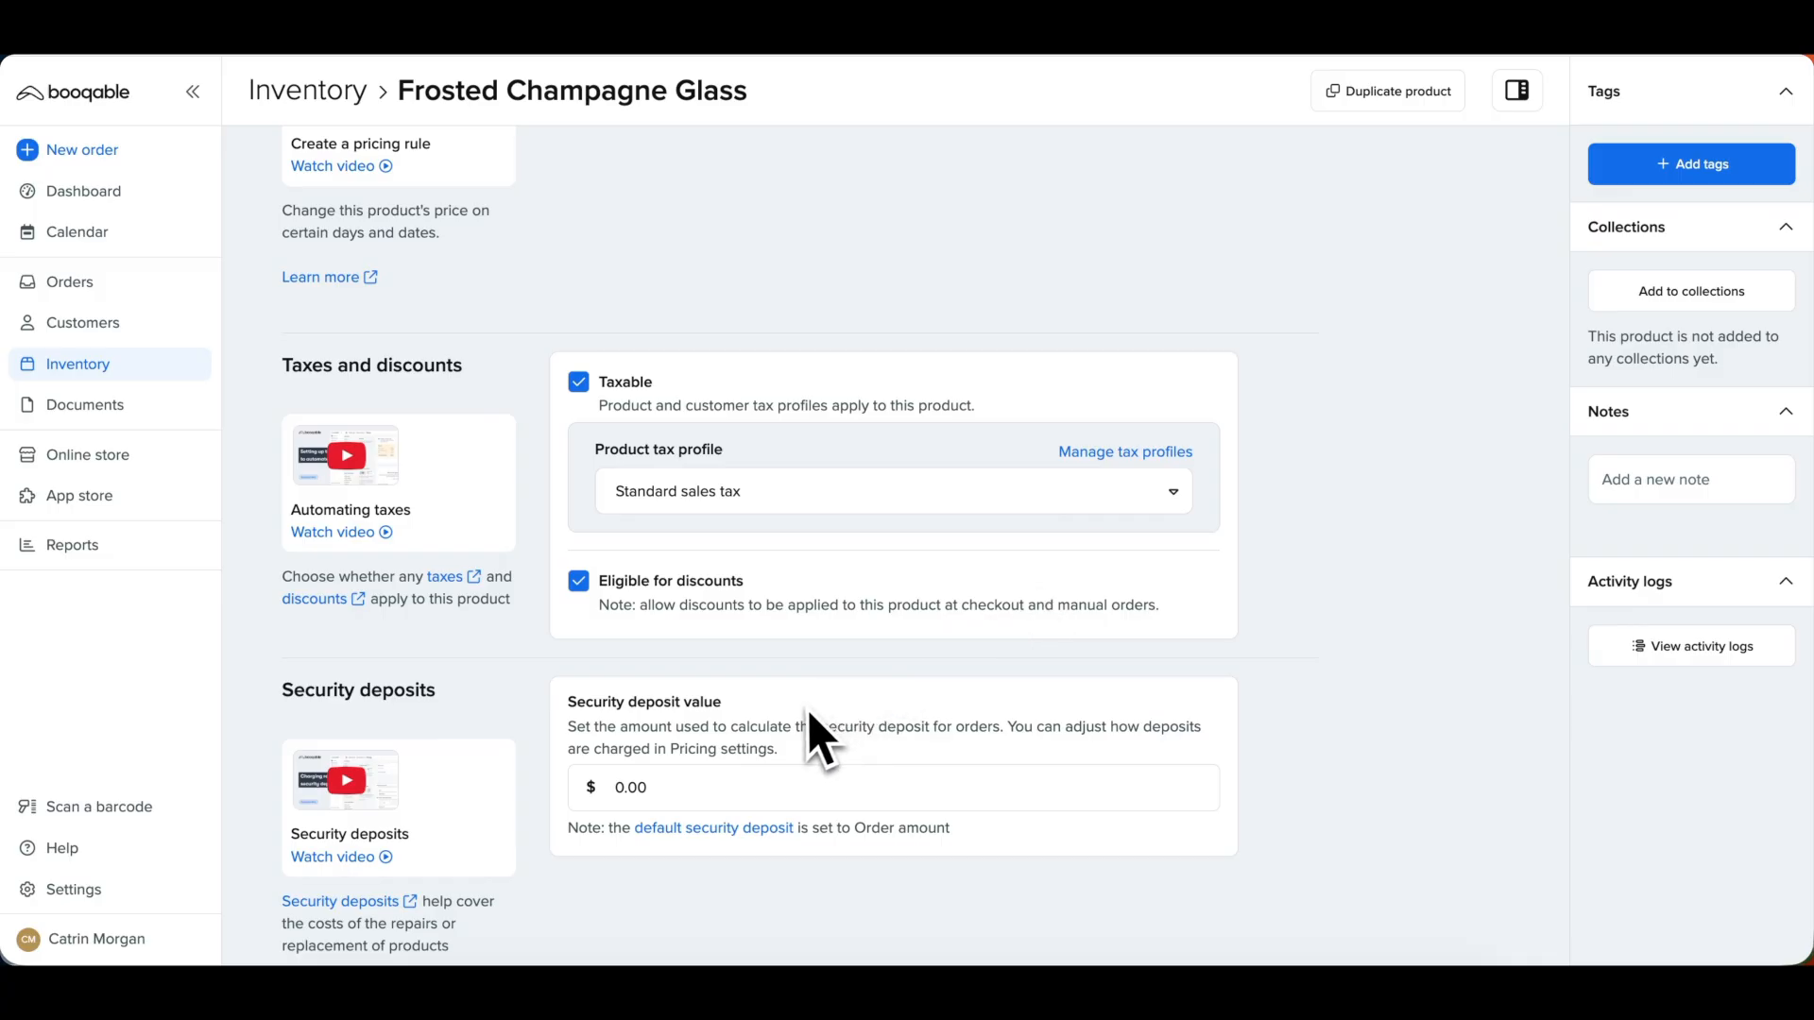
pyautogui.click(635, 799)
pyautogui.write('10.00')
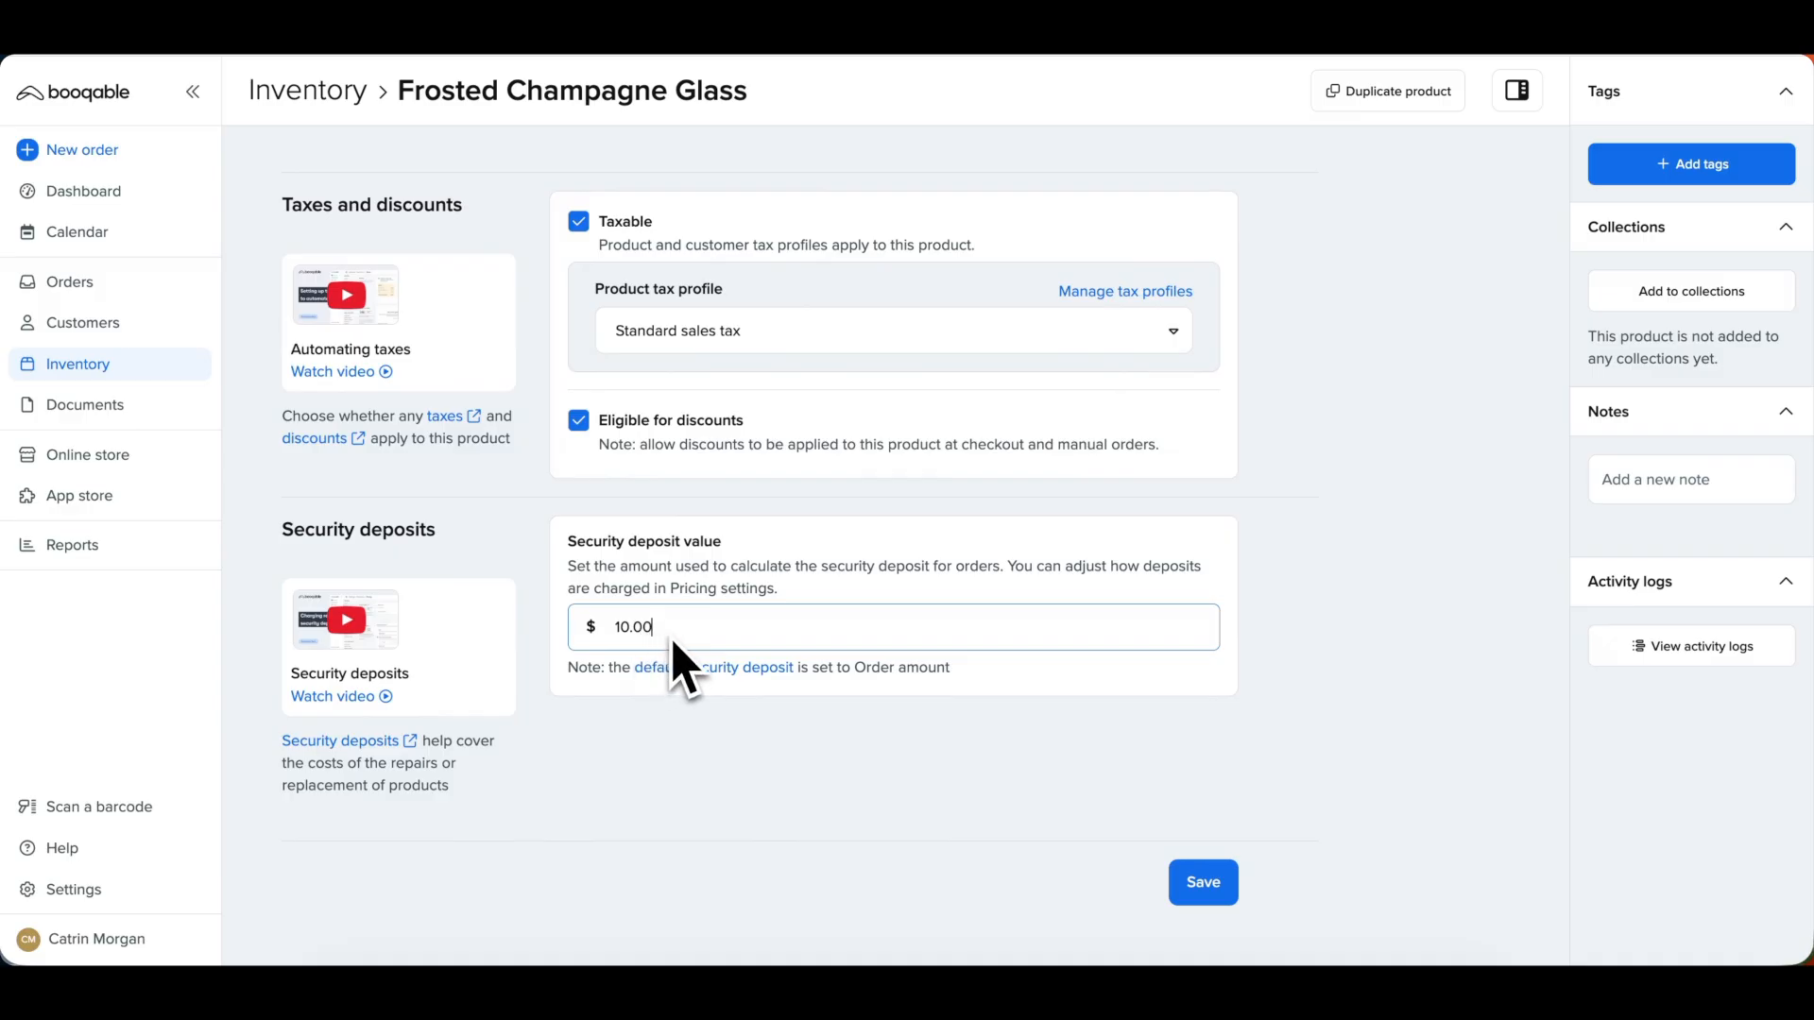
pyautogui.click(1207, 890)
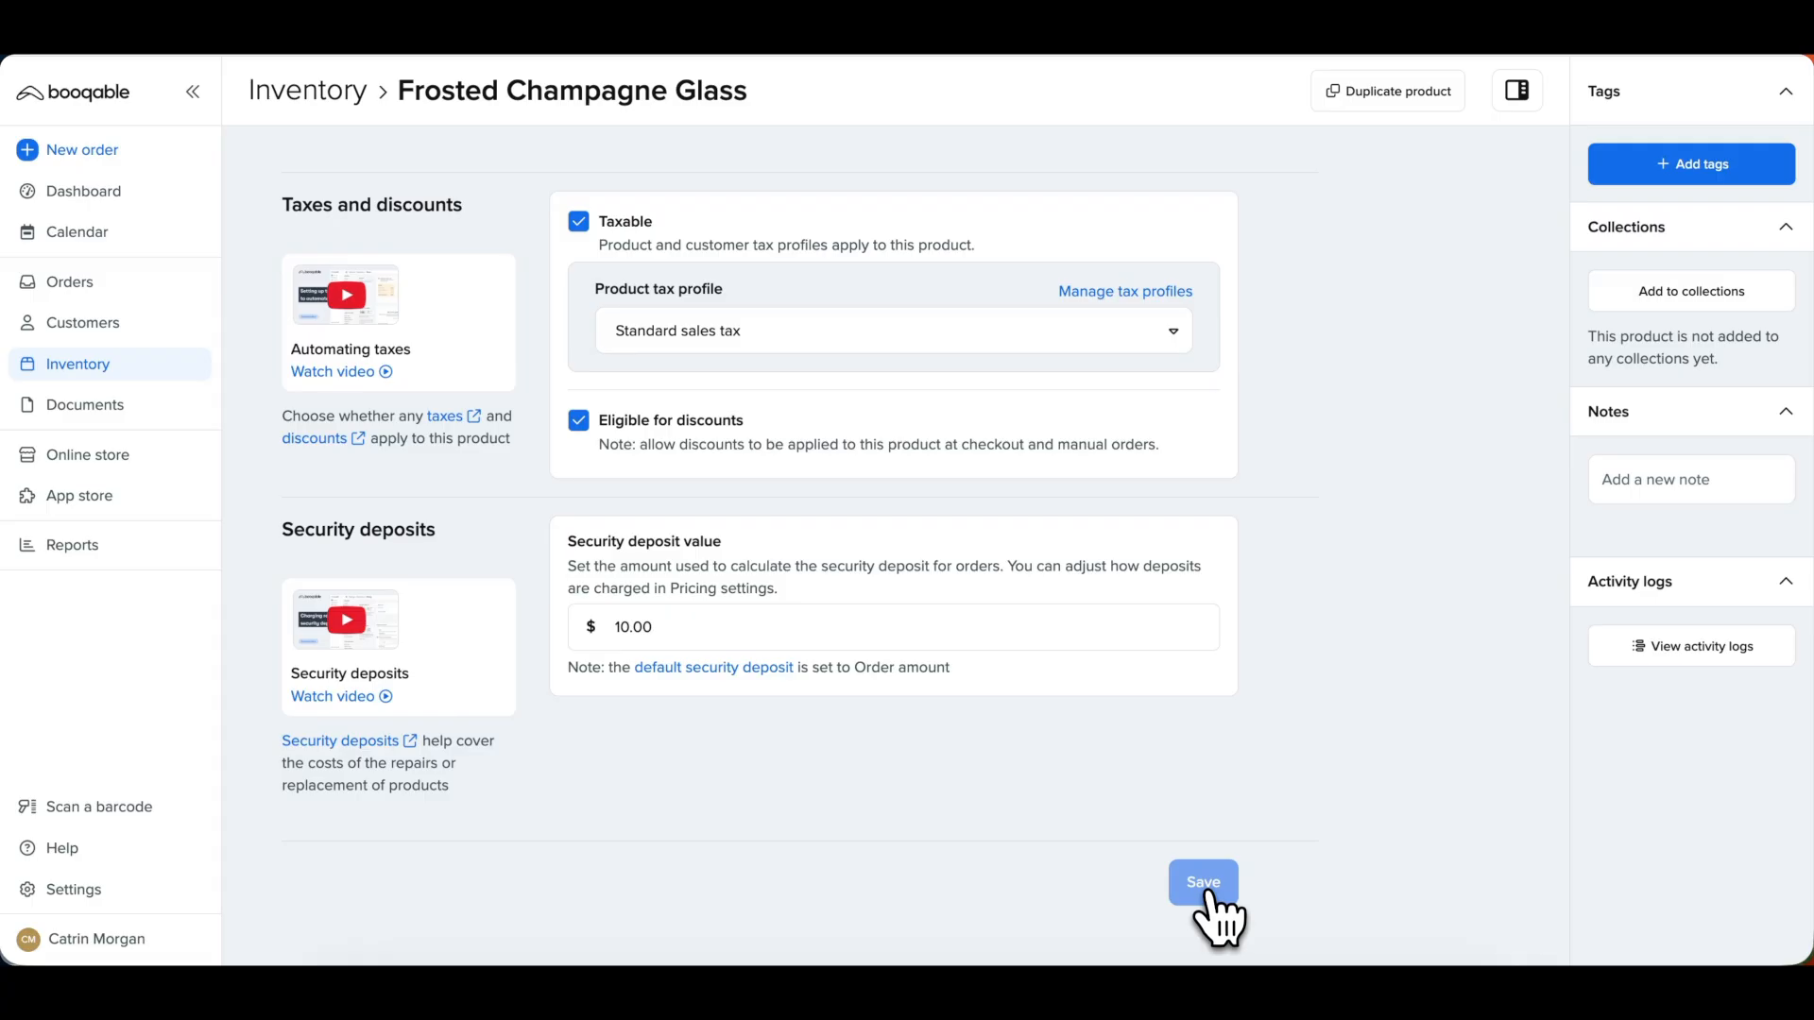
pyautogui.scroll(1, 1217, 921)
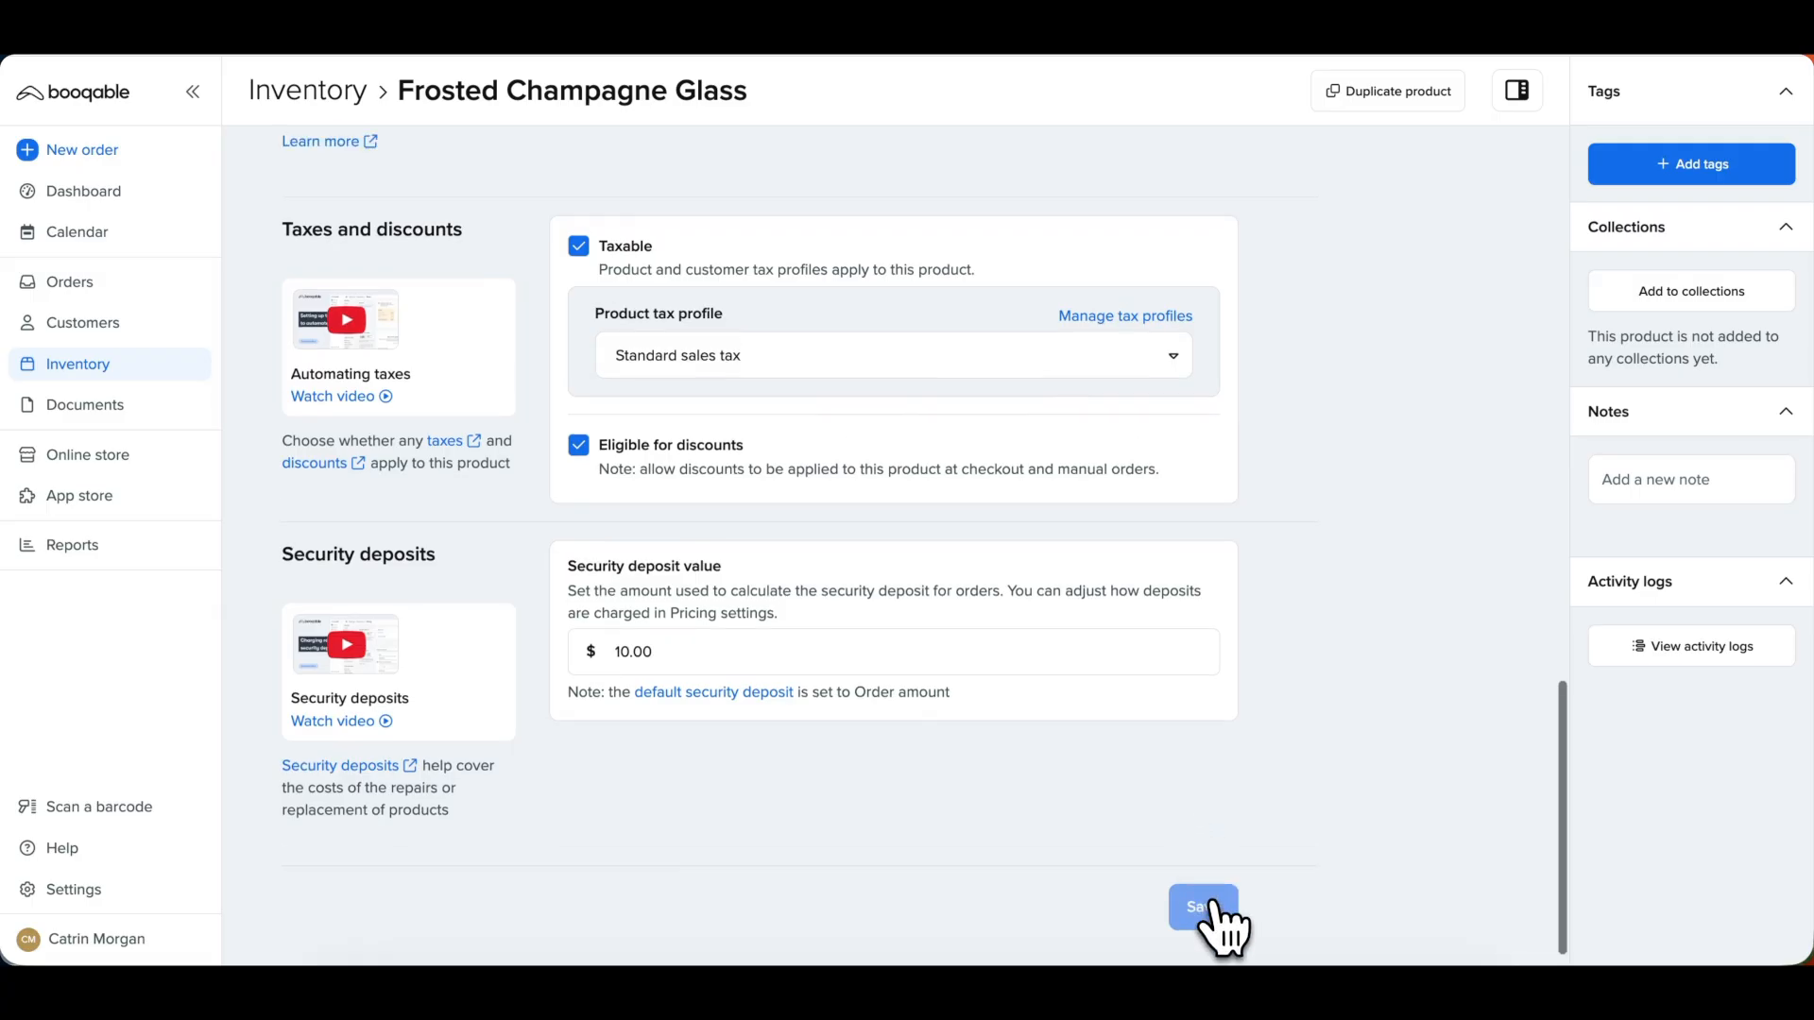
pyautogui.scroll(-1, 1217, 921)
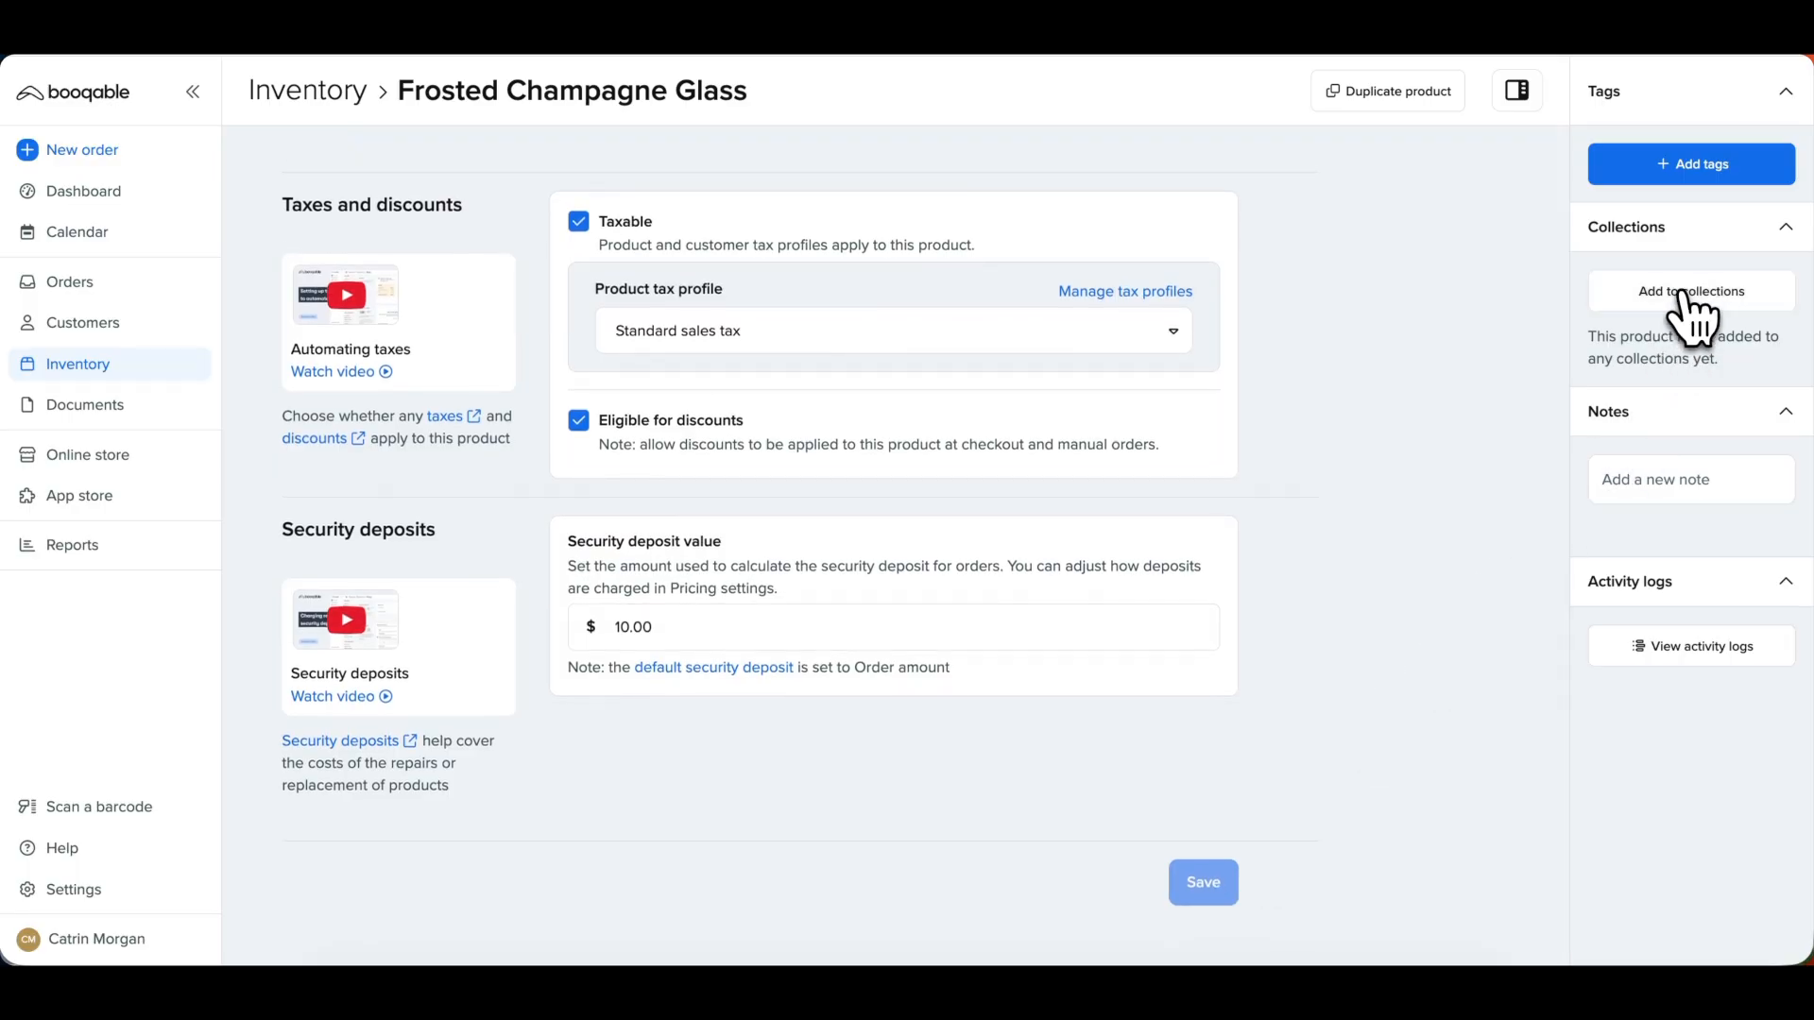
# - Add the product to the Dining collection and save the collection choice
pyautogui.click(1691, 293)
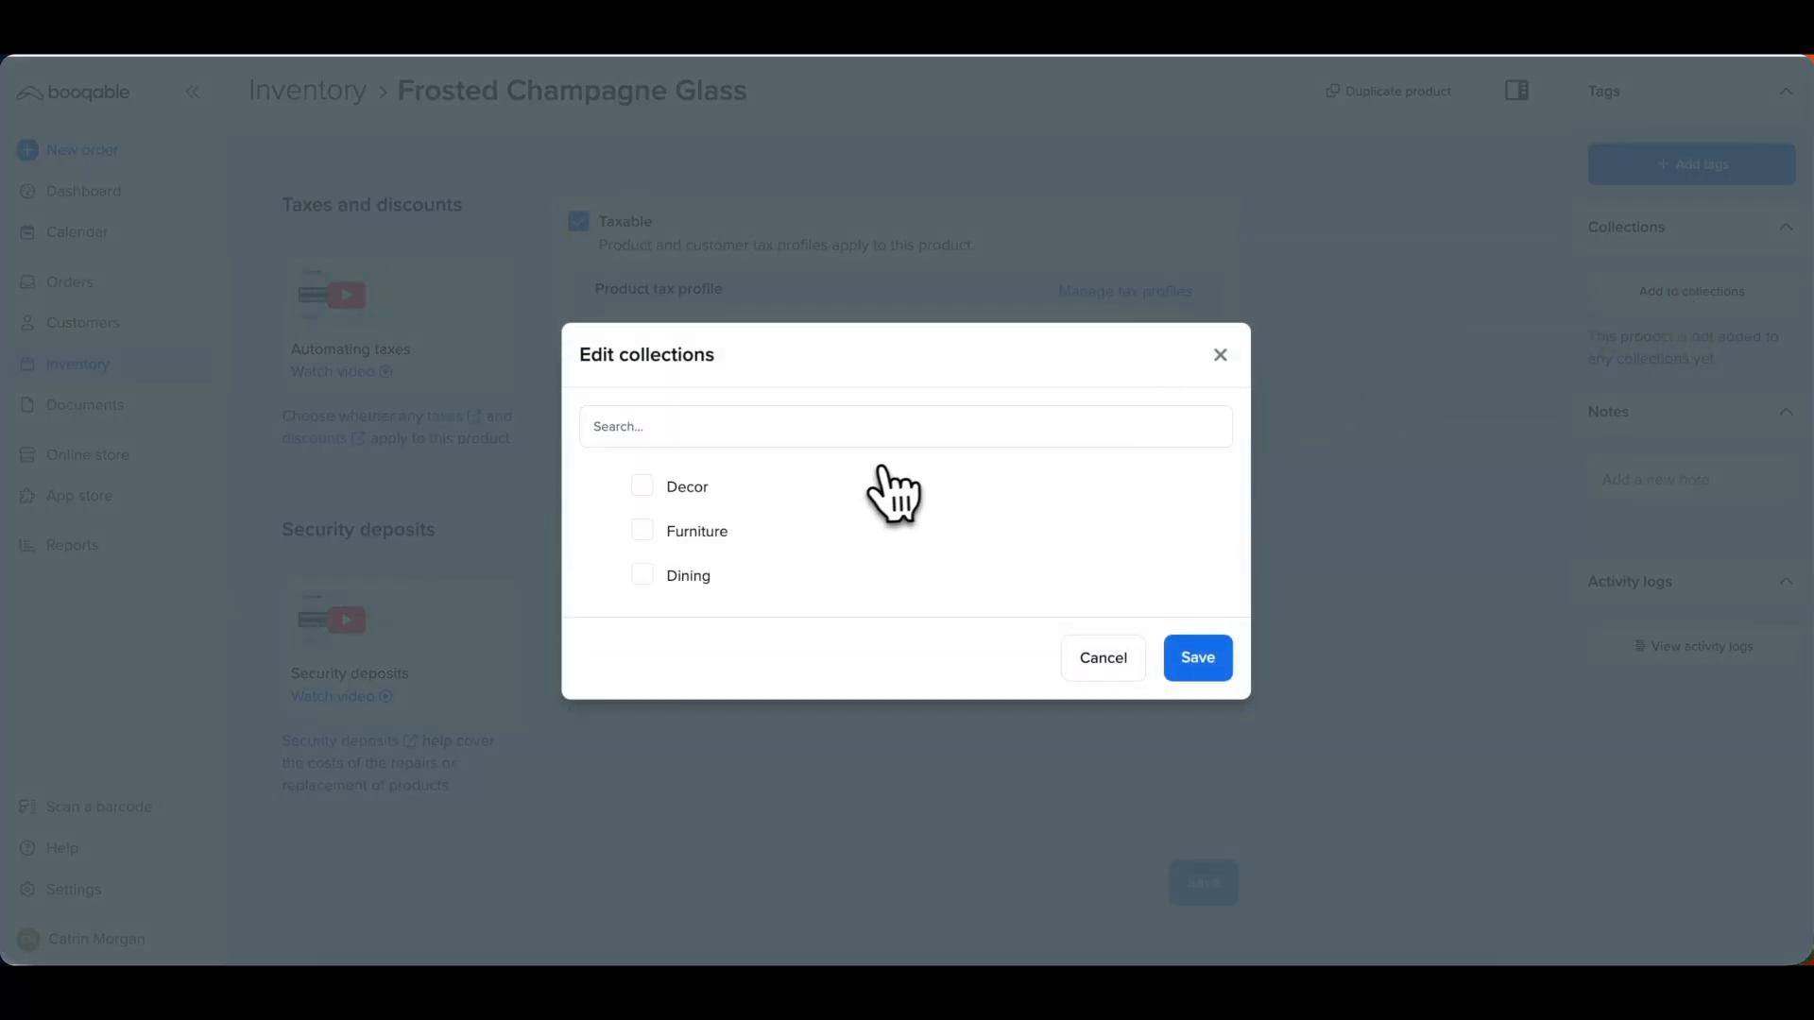
pyautogui.click(689, 578)
pyautogui.click(1174, 669)
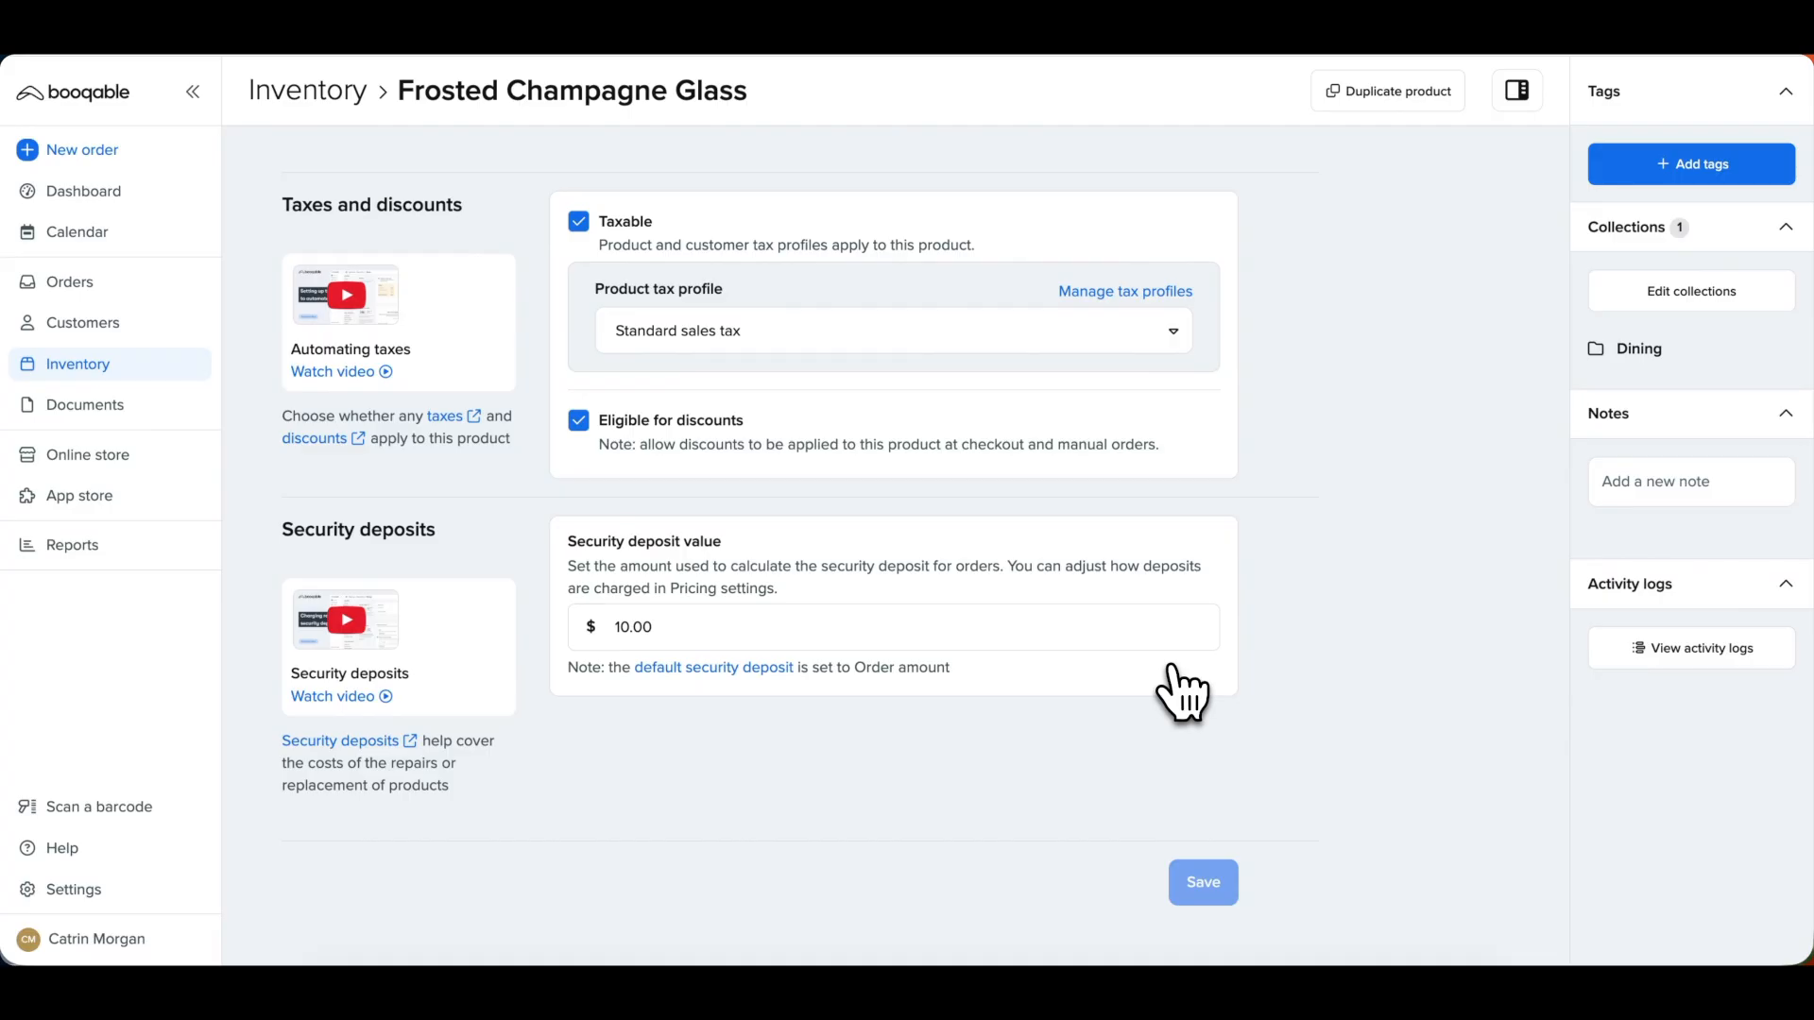
# - Add the tag "Dining" to the product and close the tag entry
pyautogui.click(1674, 168)
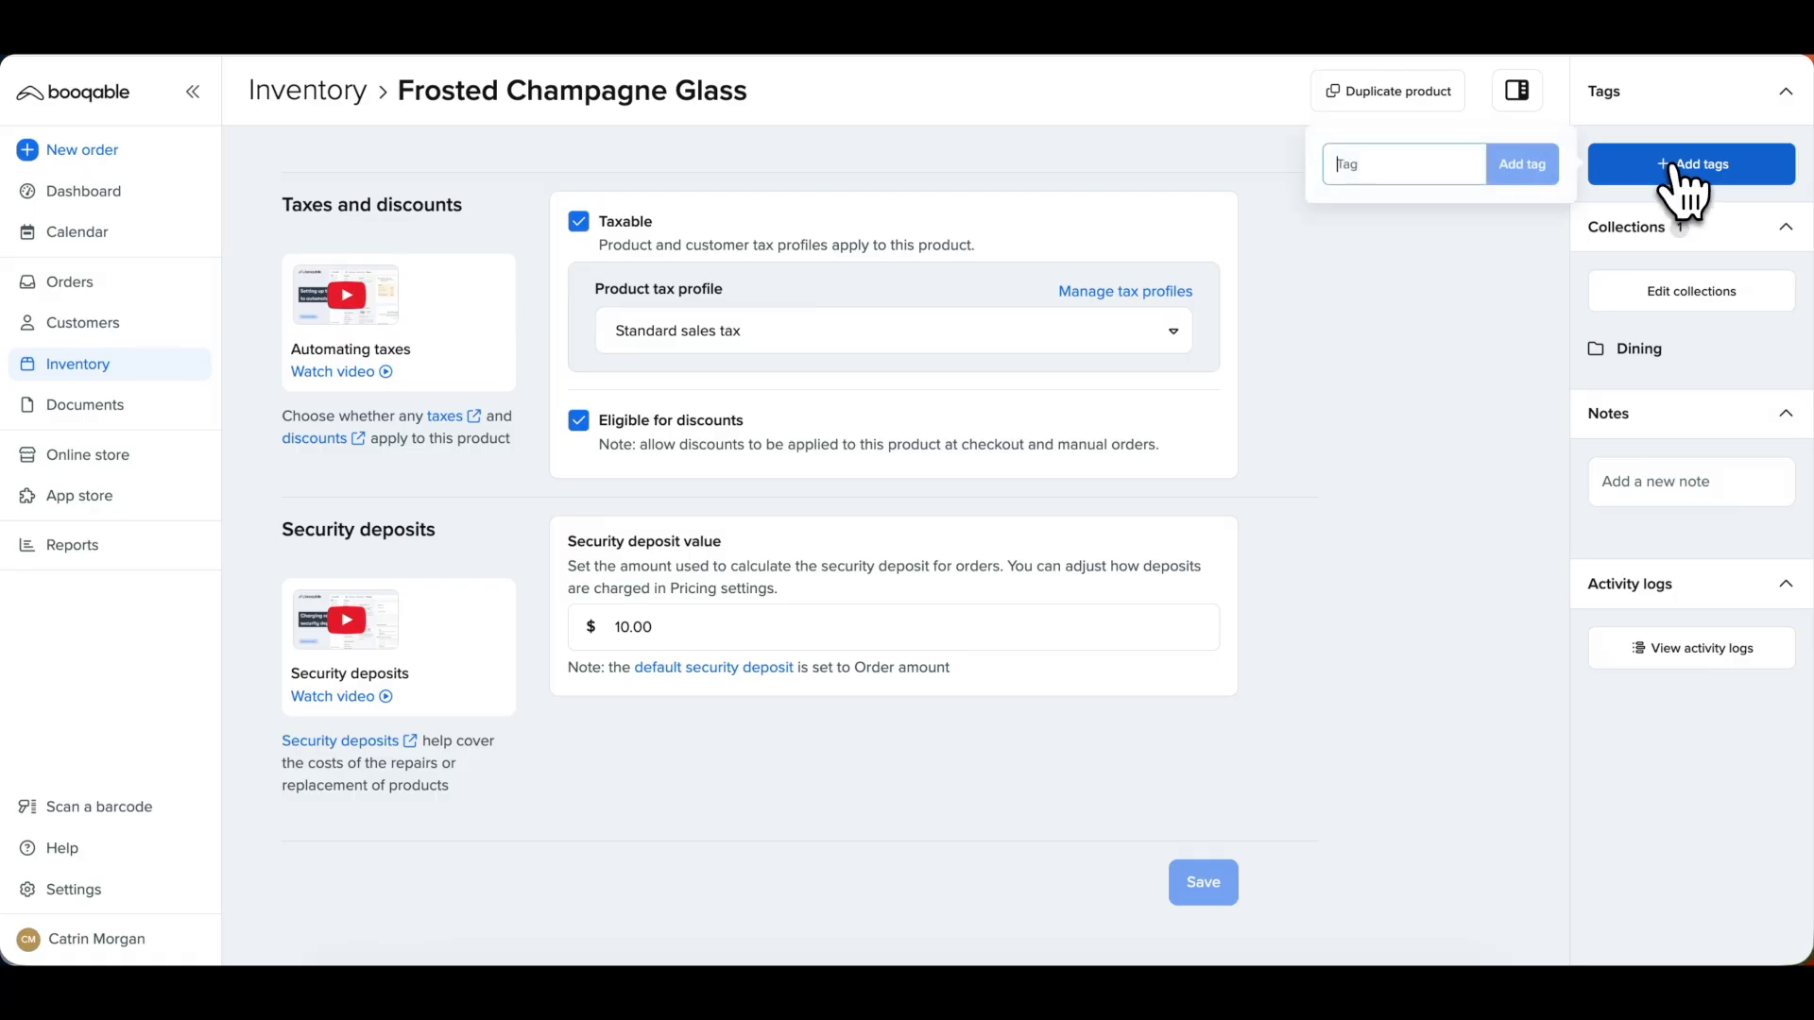
pyautogui.write('Dining')
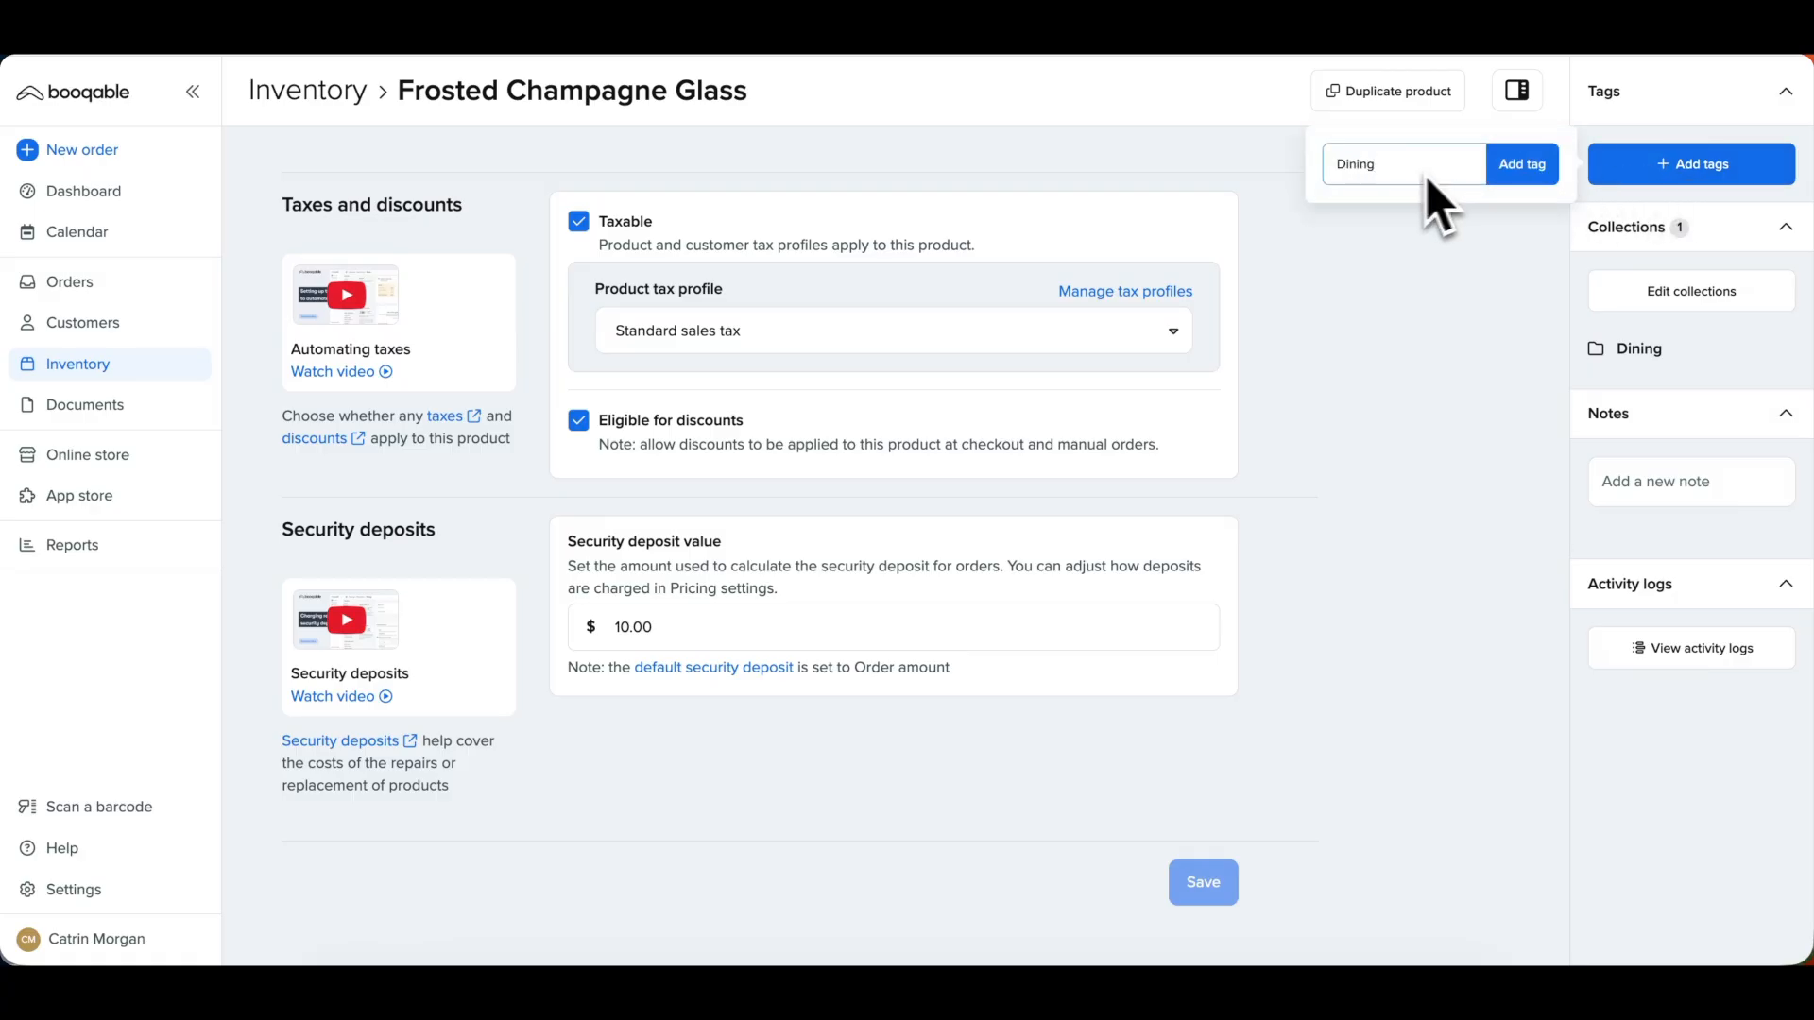
pyautogui.click(1509, 178)
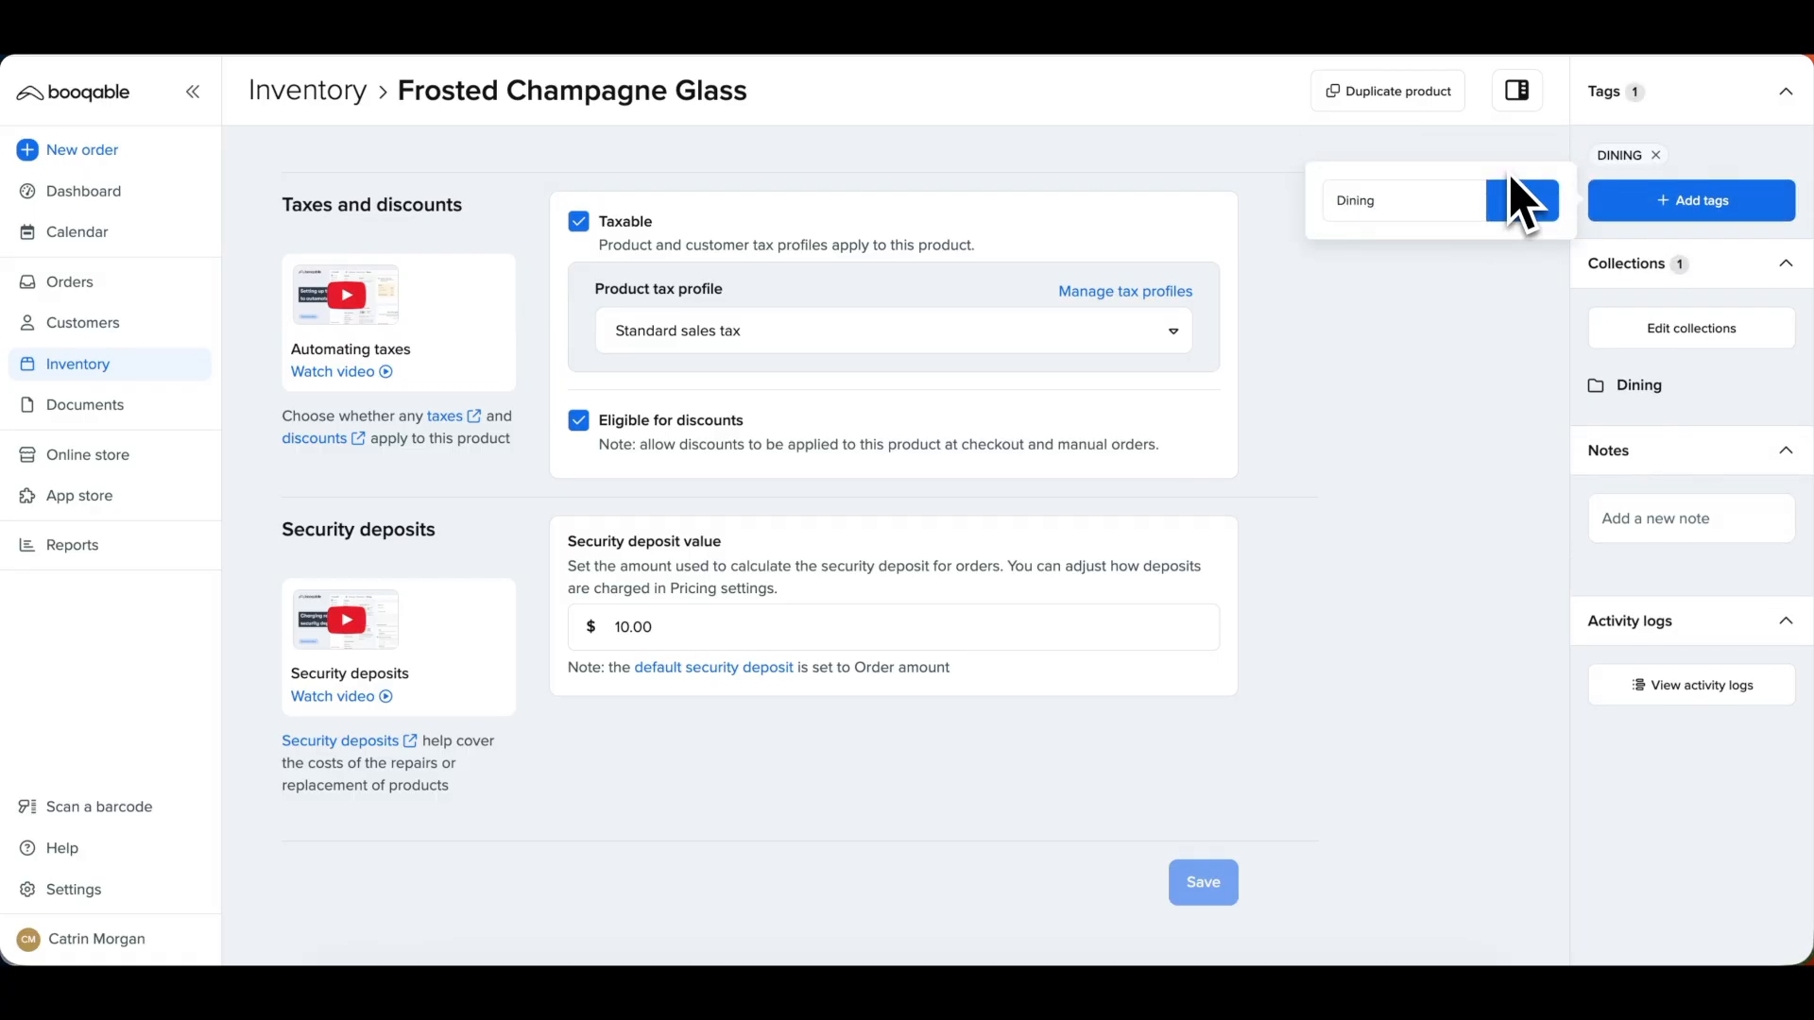
pyautogui.click(1470, 299)
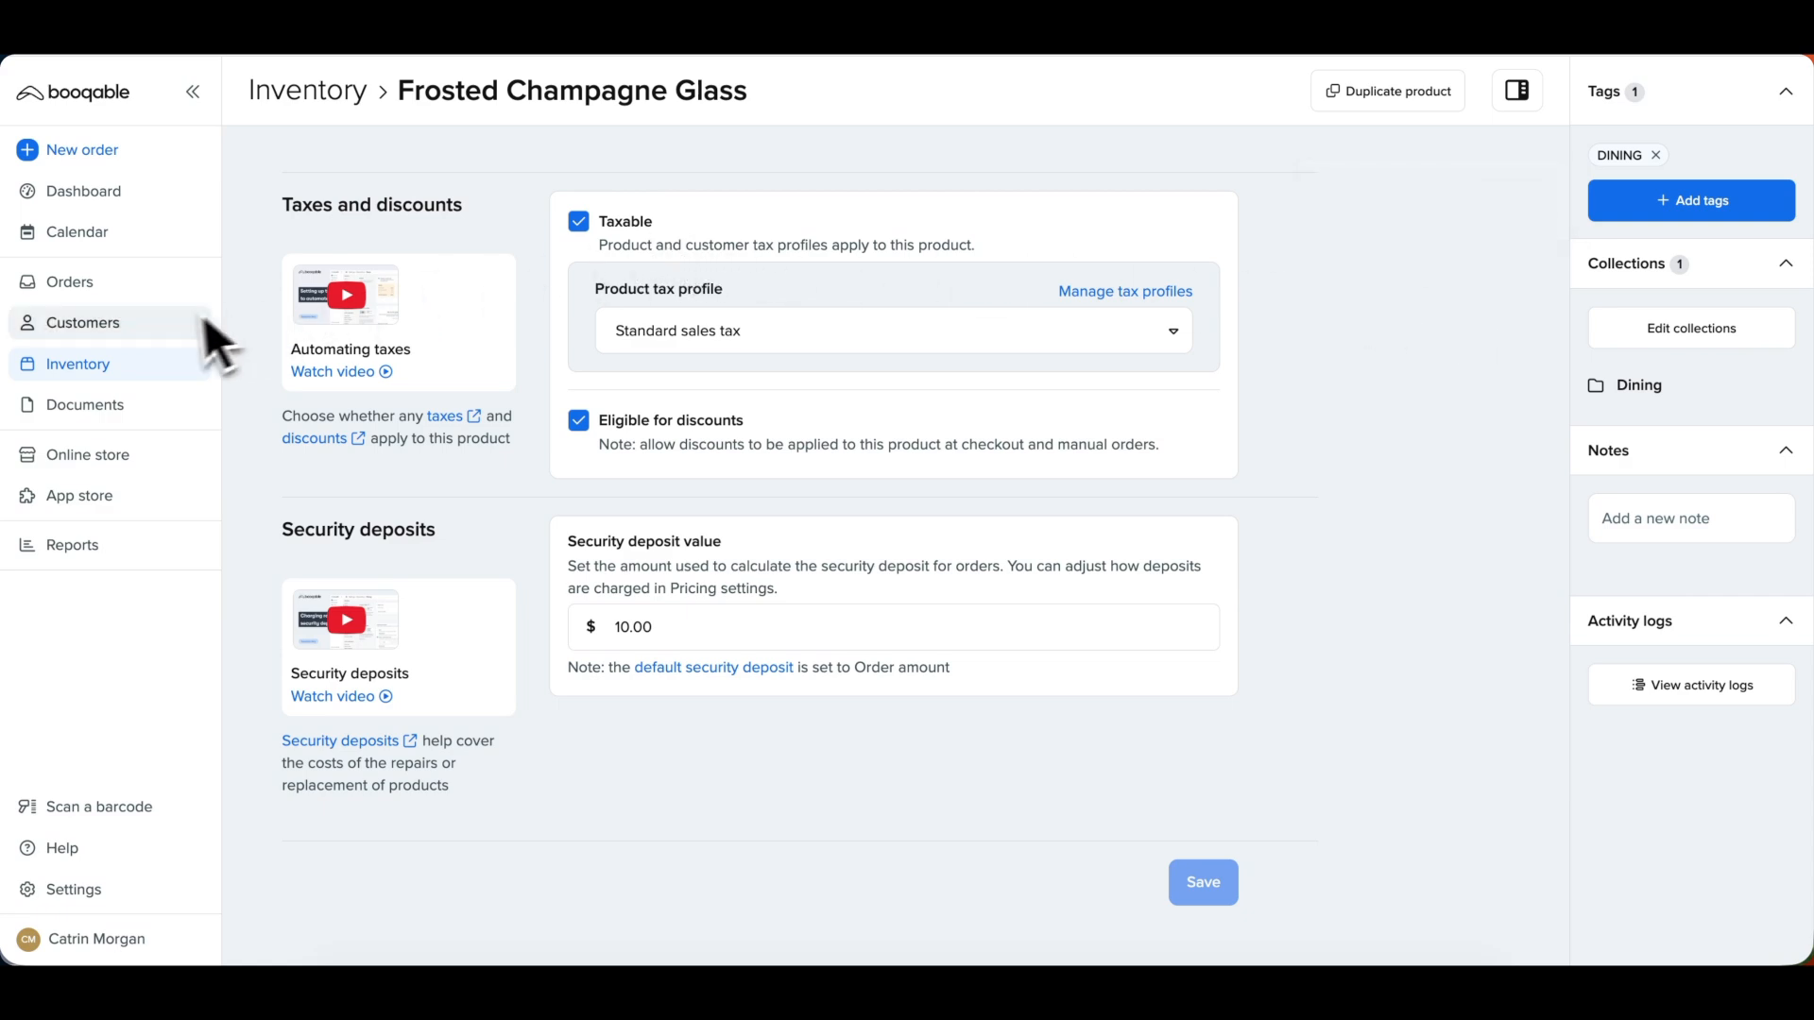
# - Check the inventory filtered by the DINING tag, clear the filter and view the list of collections
pyautogui.click(170, 364)
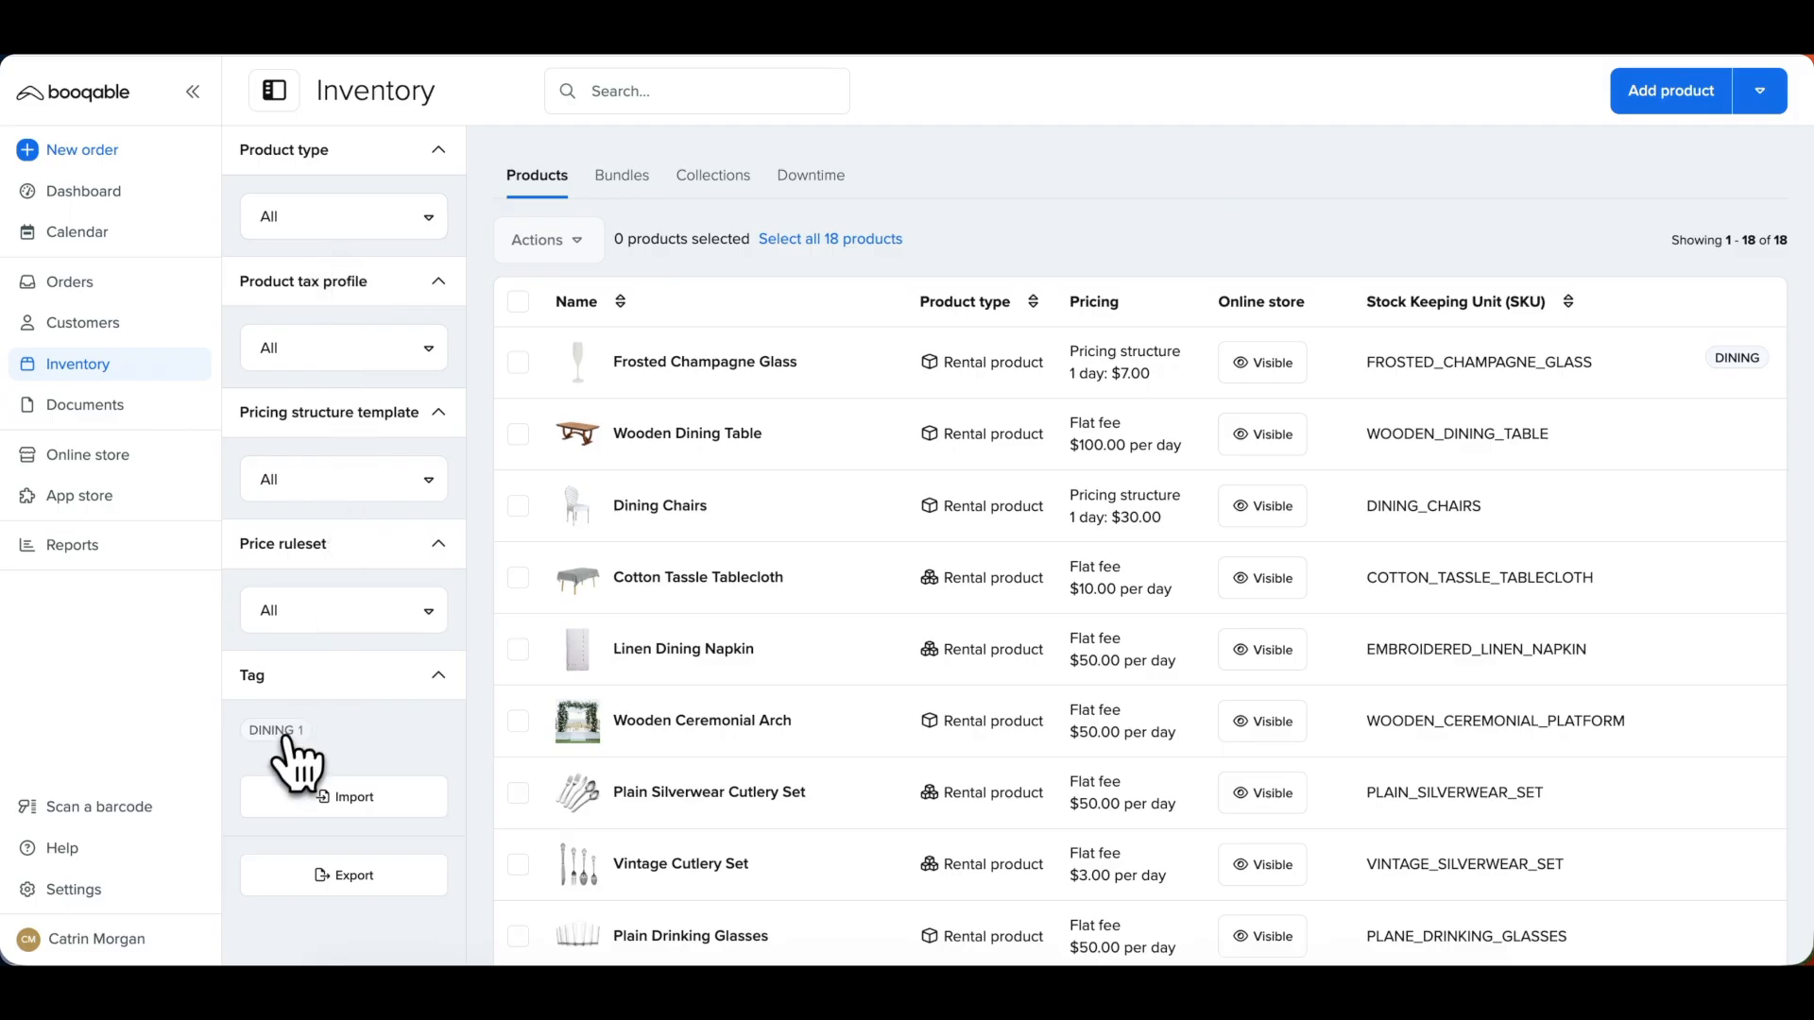
pyautogui.click(282, 735)
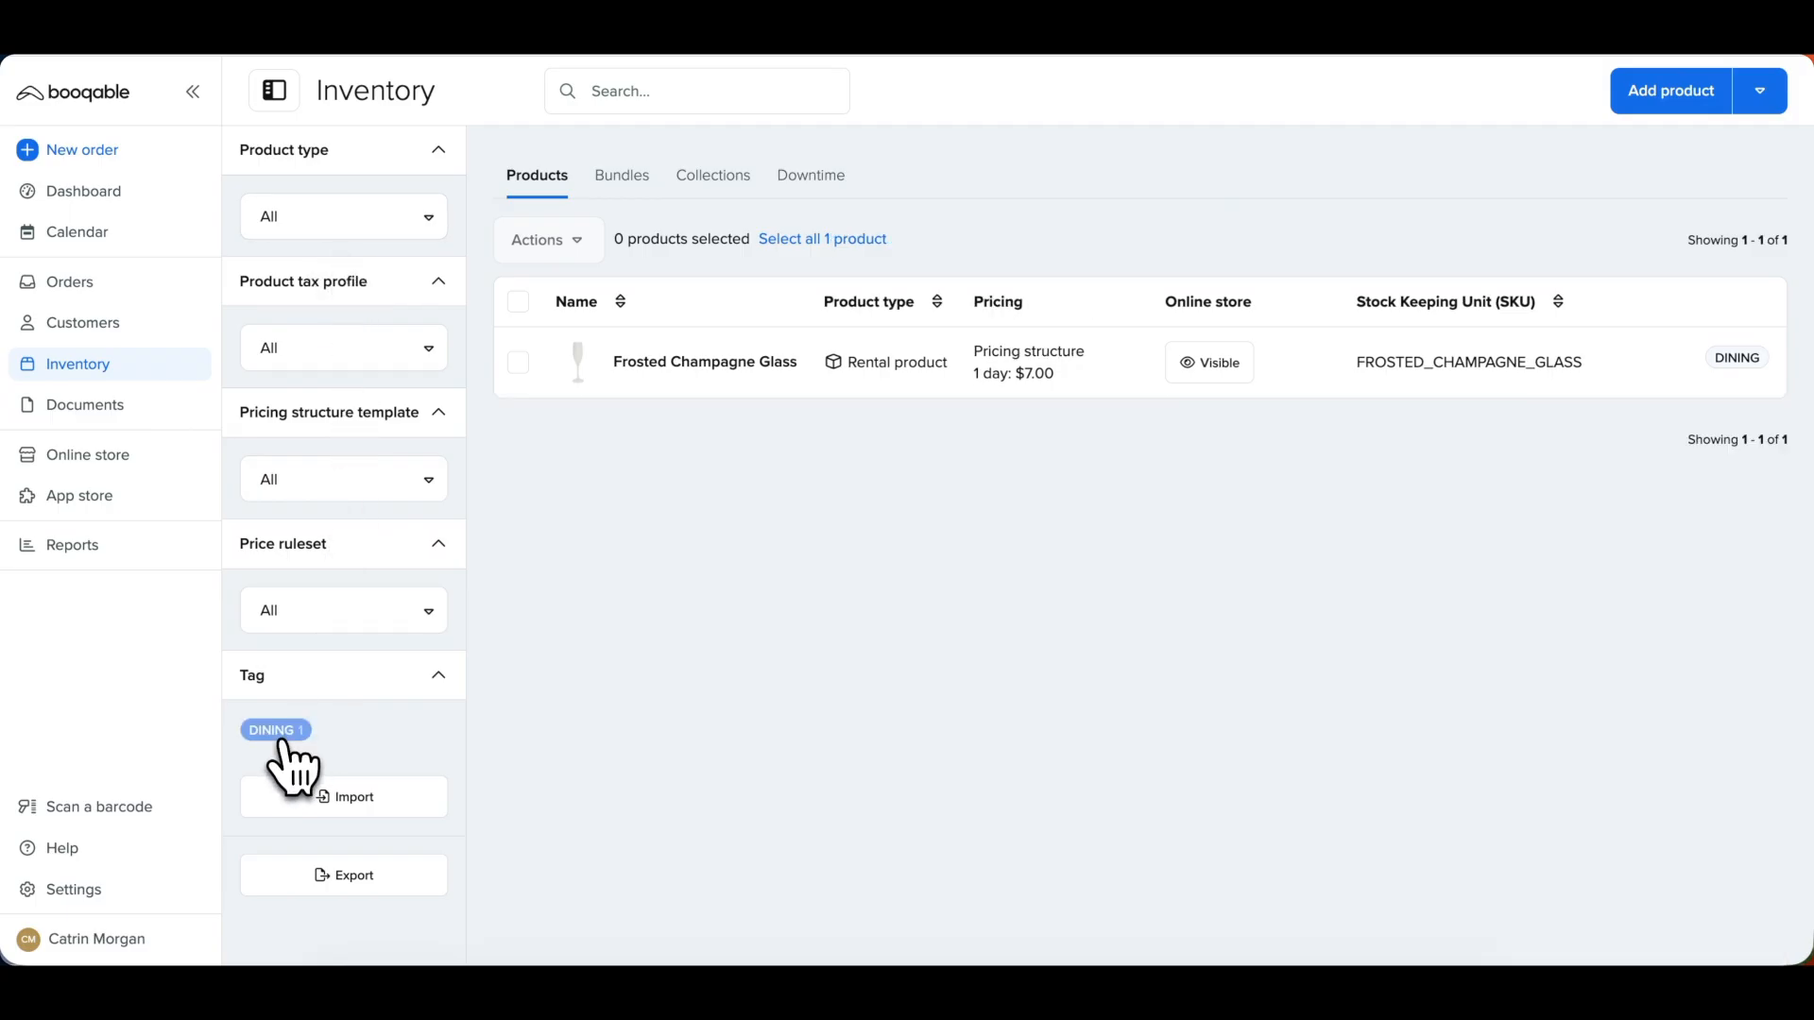
pyautogui.click(279, 732)
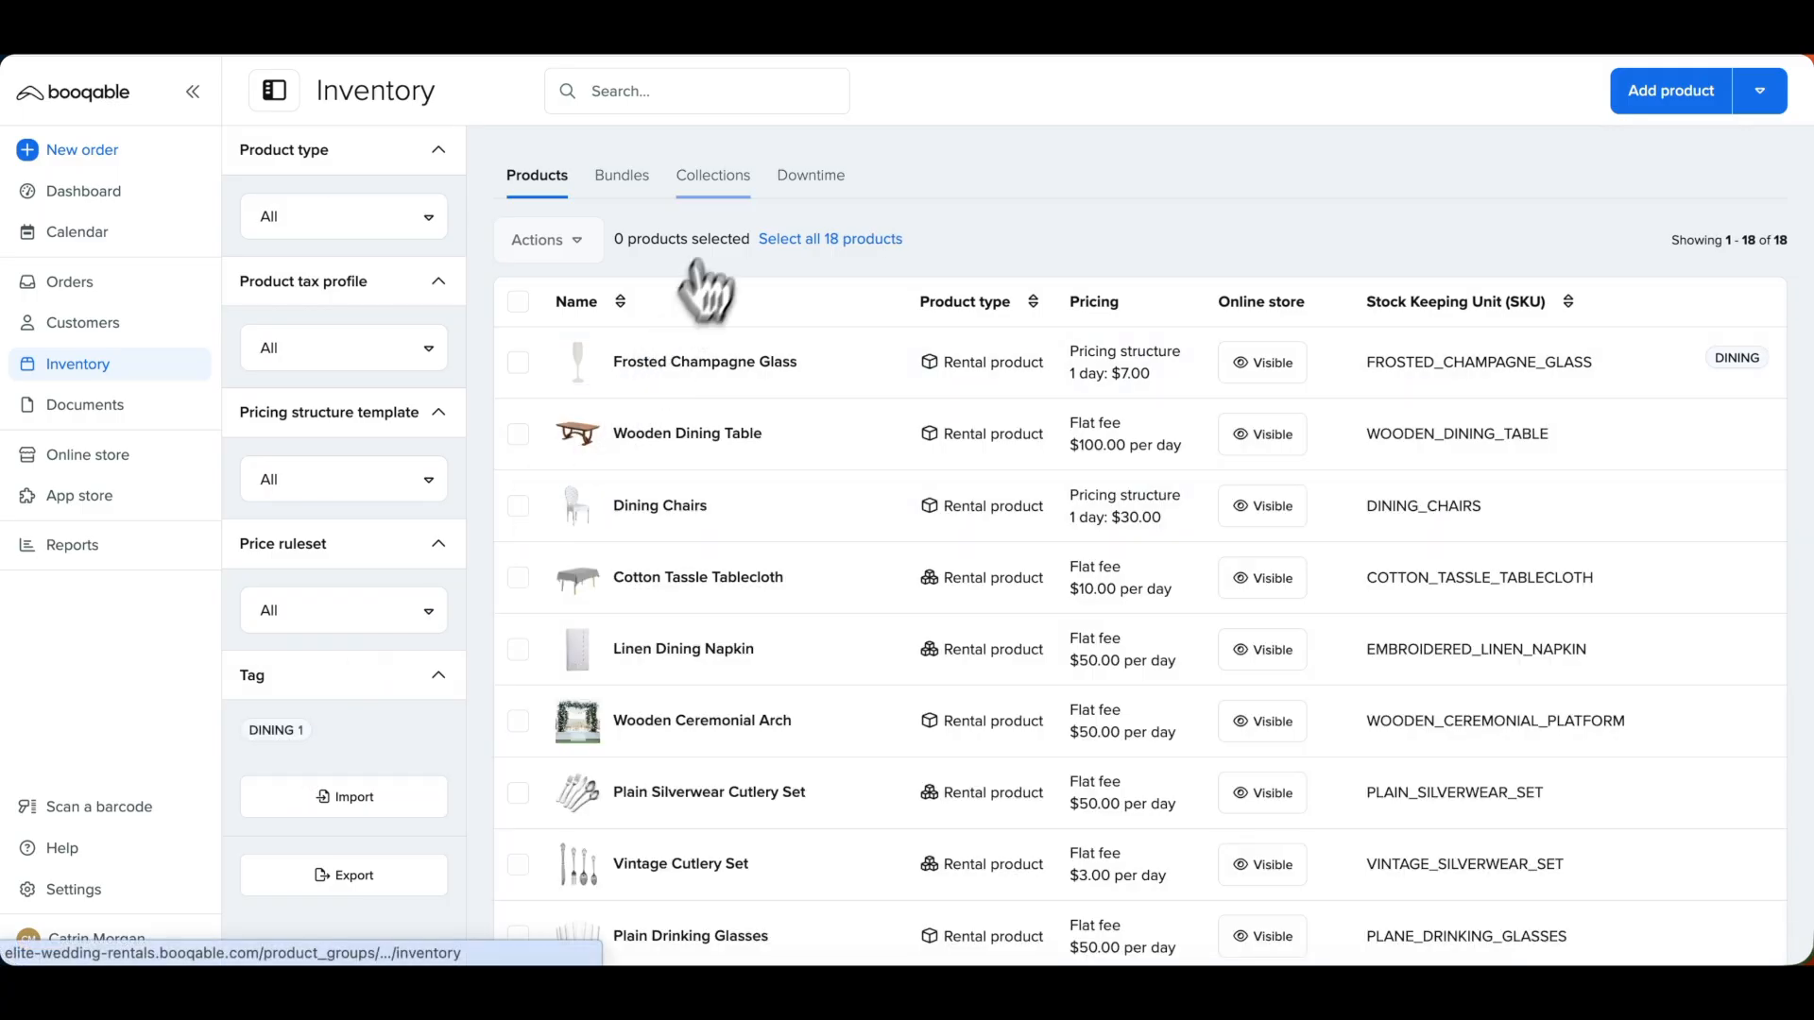
pyautogui.click(722, 187)
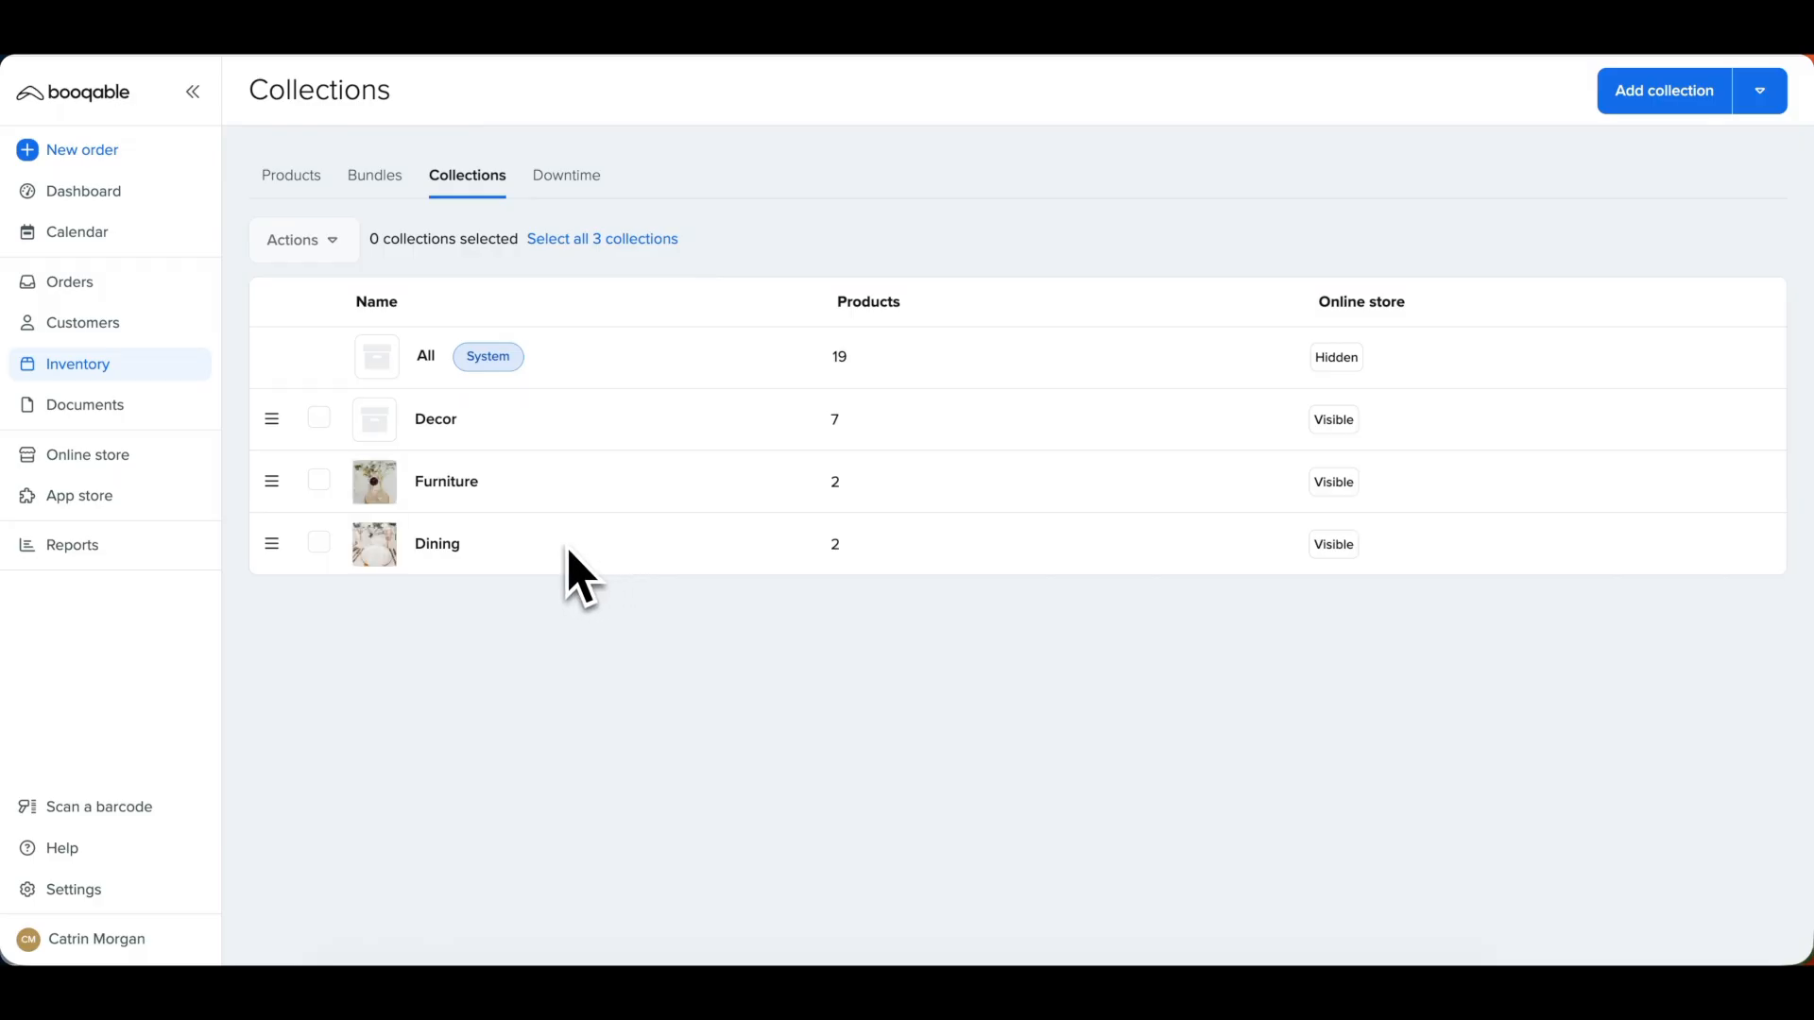
# - In the Frosted Champagne Glass settings, enter the document description "Part of our premium event dining collection" and the warehouse location "Row 3, Shelf B"
pyautogui.click(303, 179)
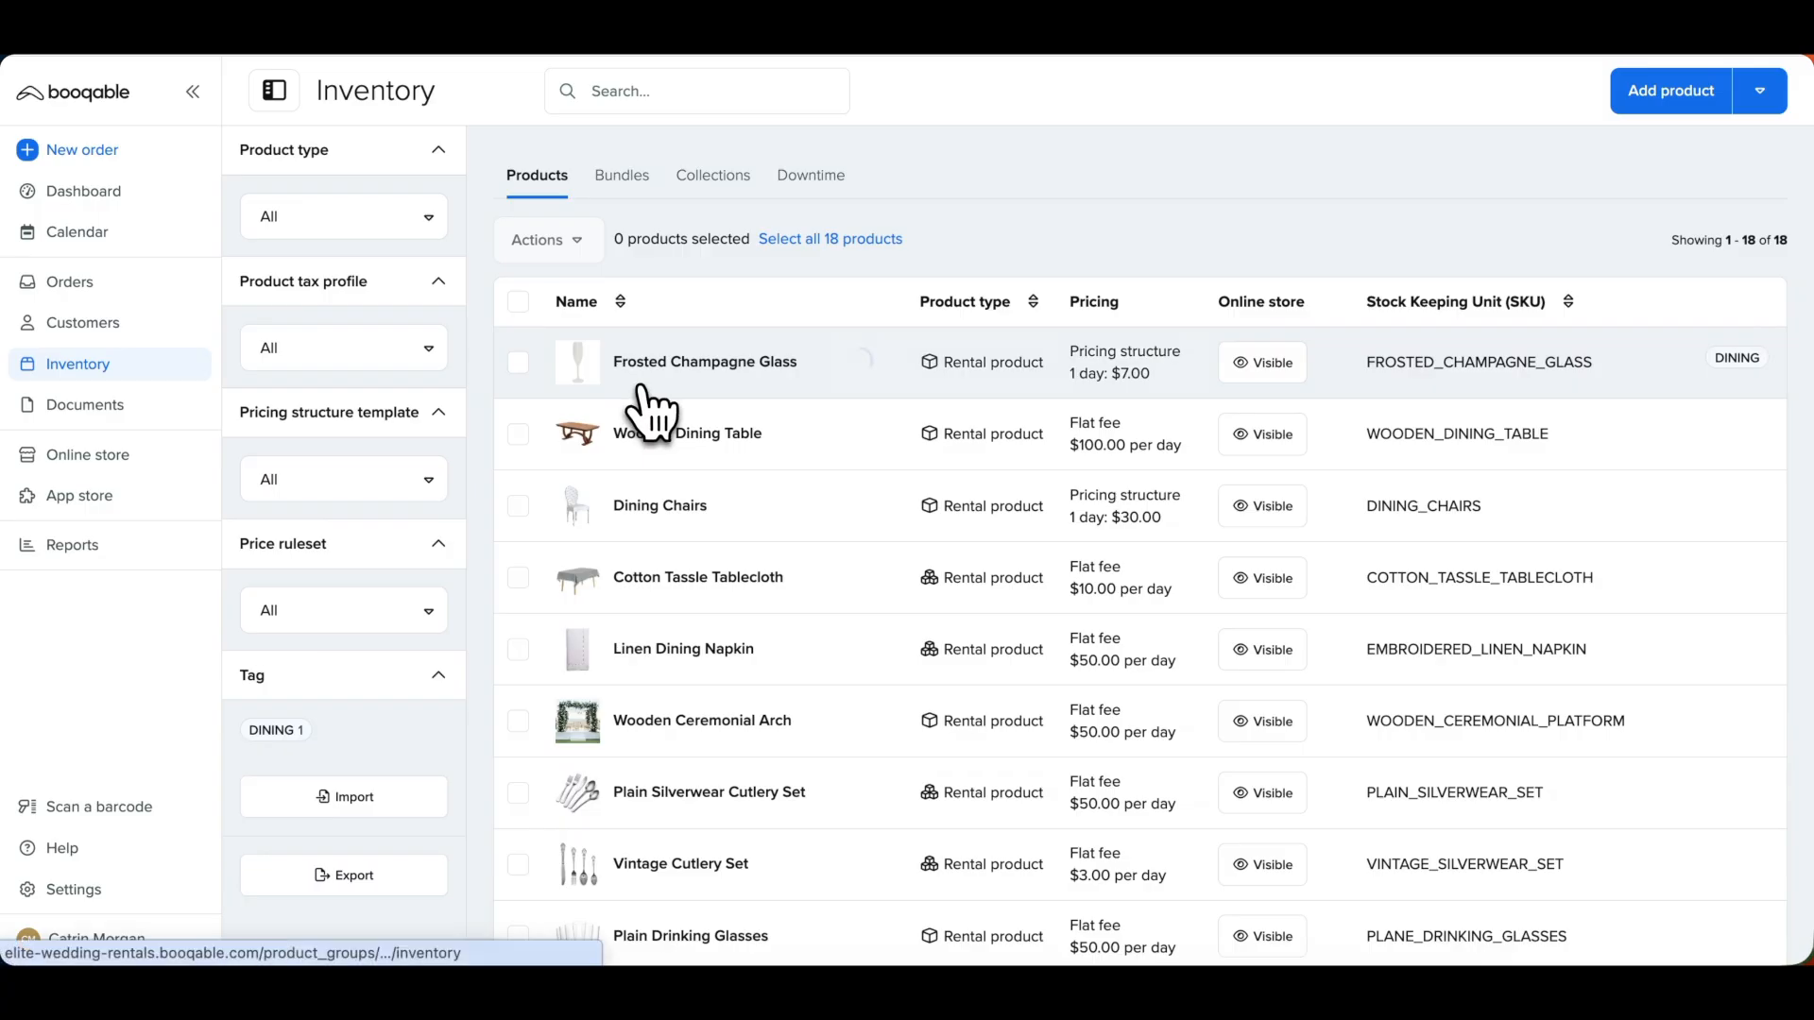
pyautogui.click(640, 382)
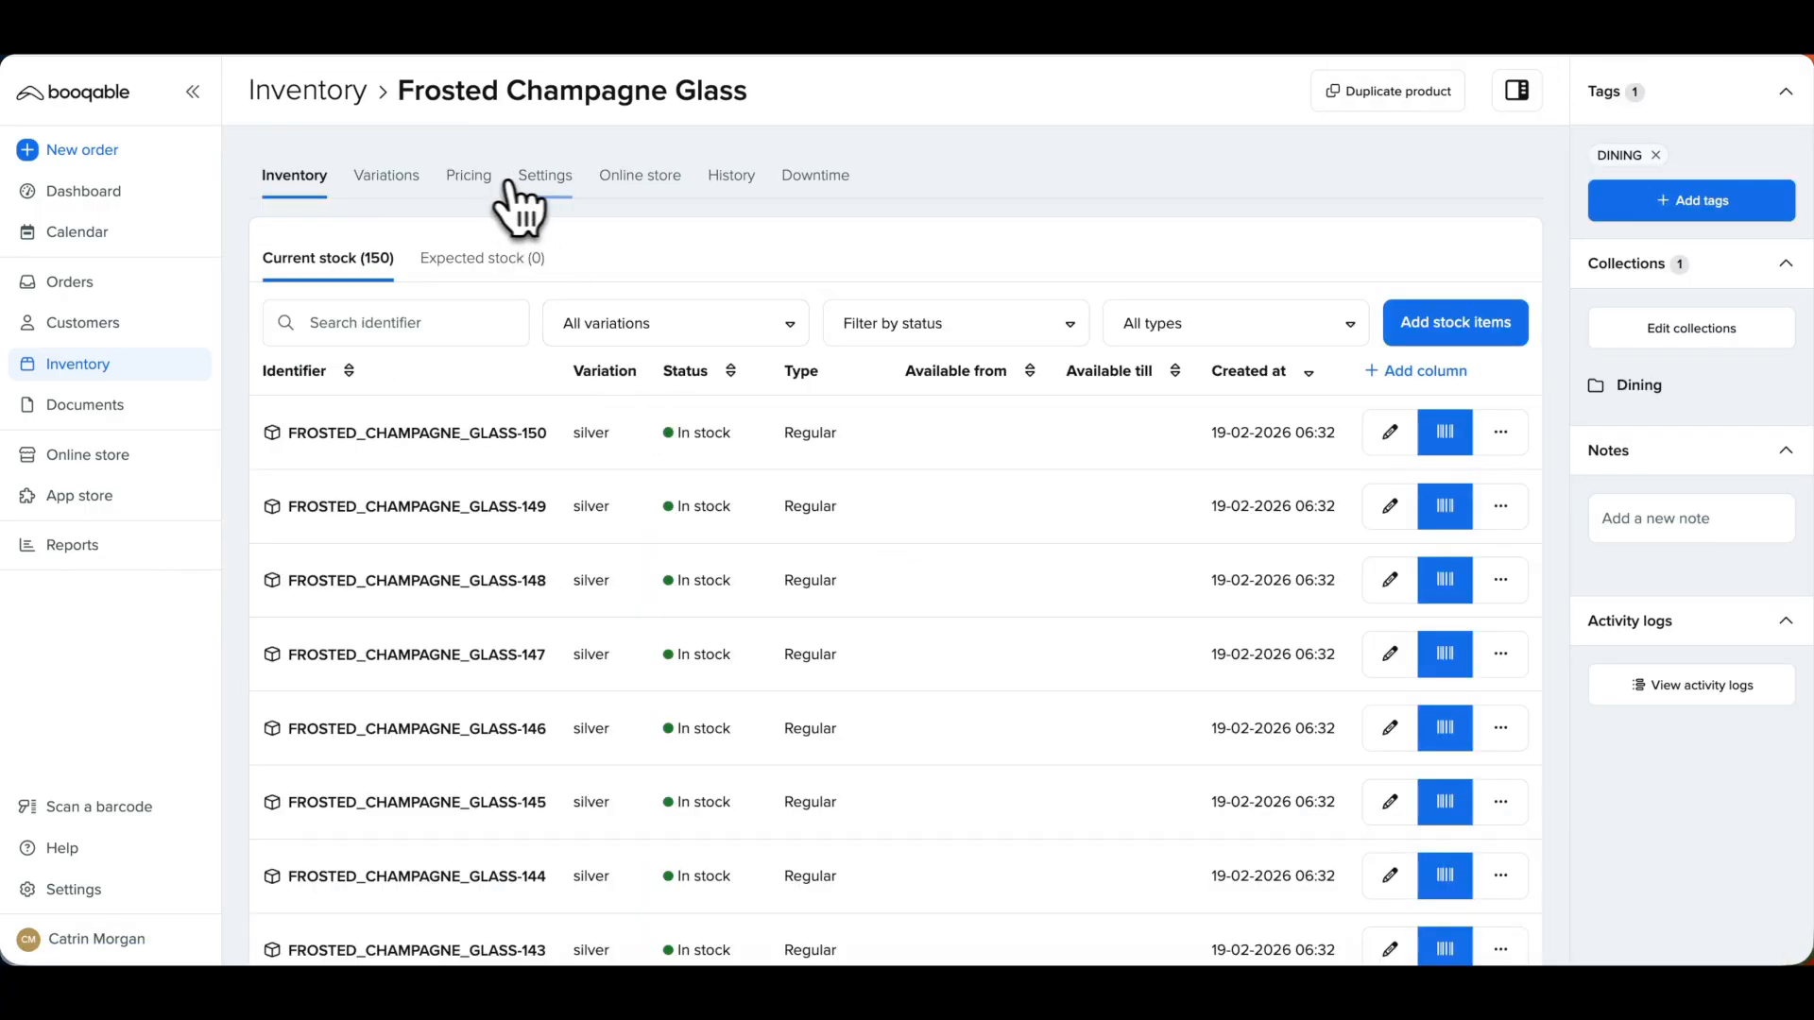
pyautogui.click(544, 179)
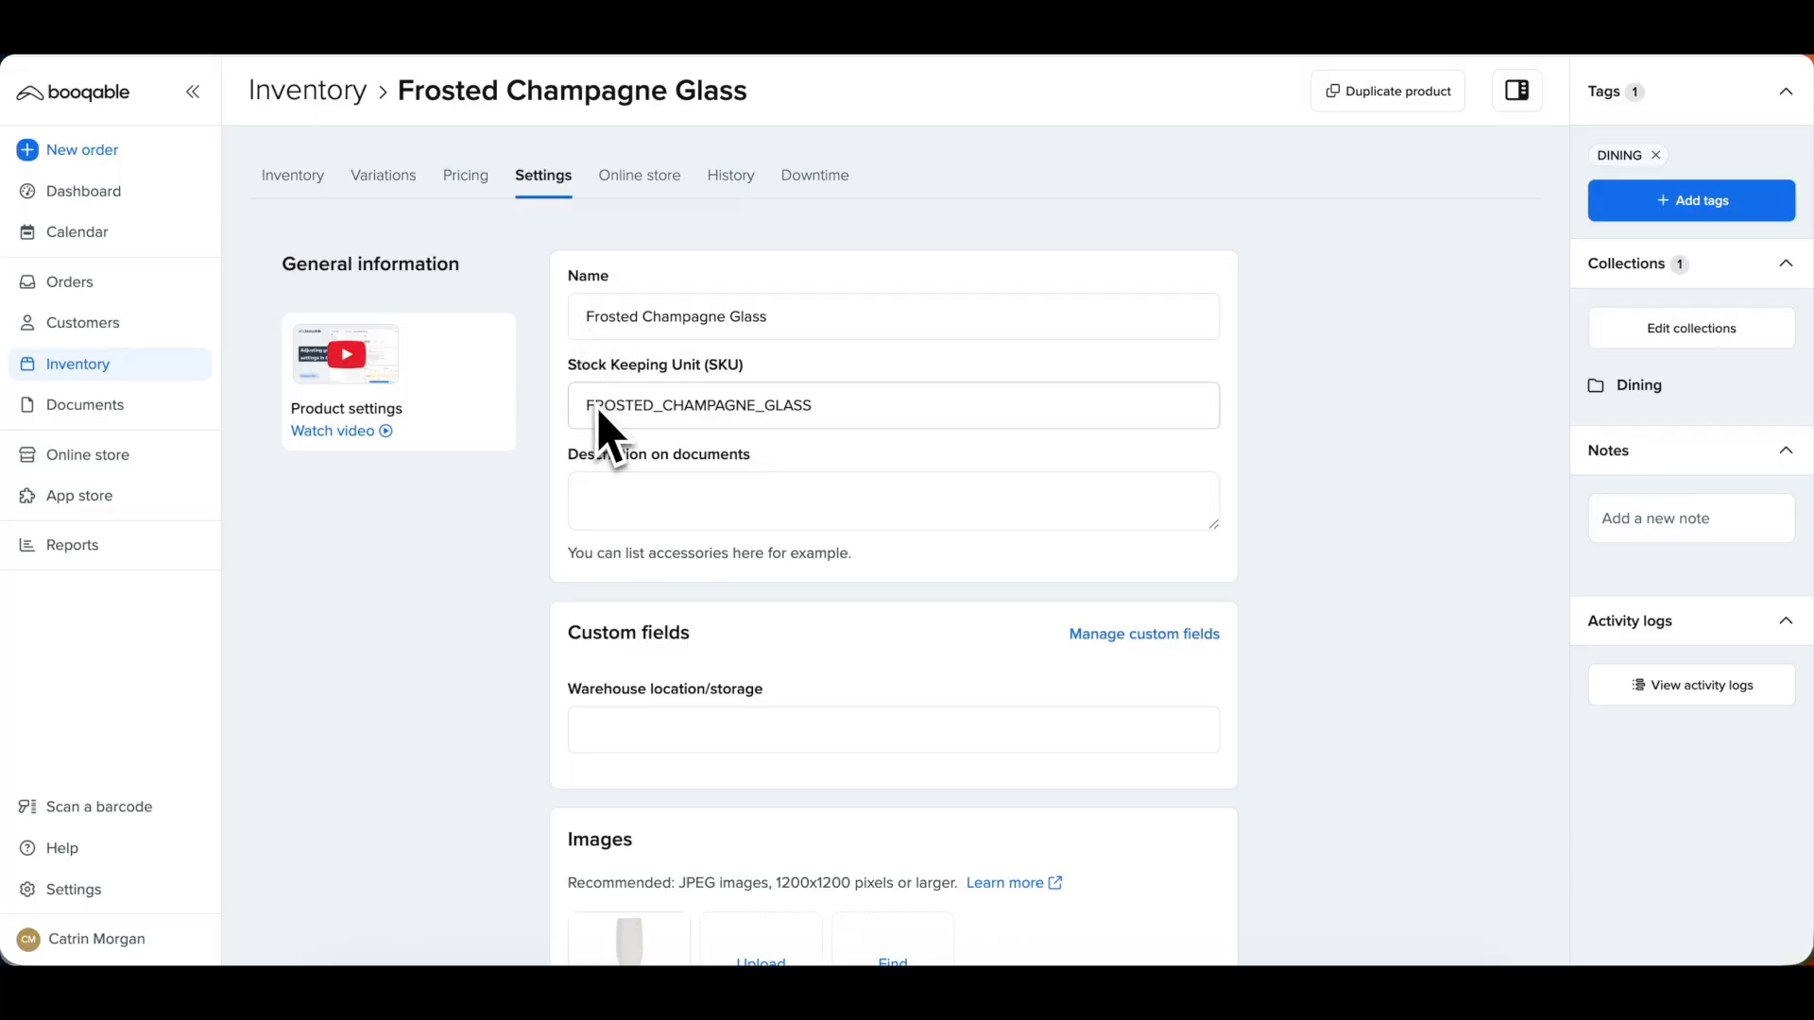
pyautogui.click(600, 504)
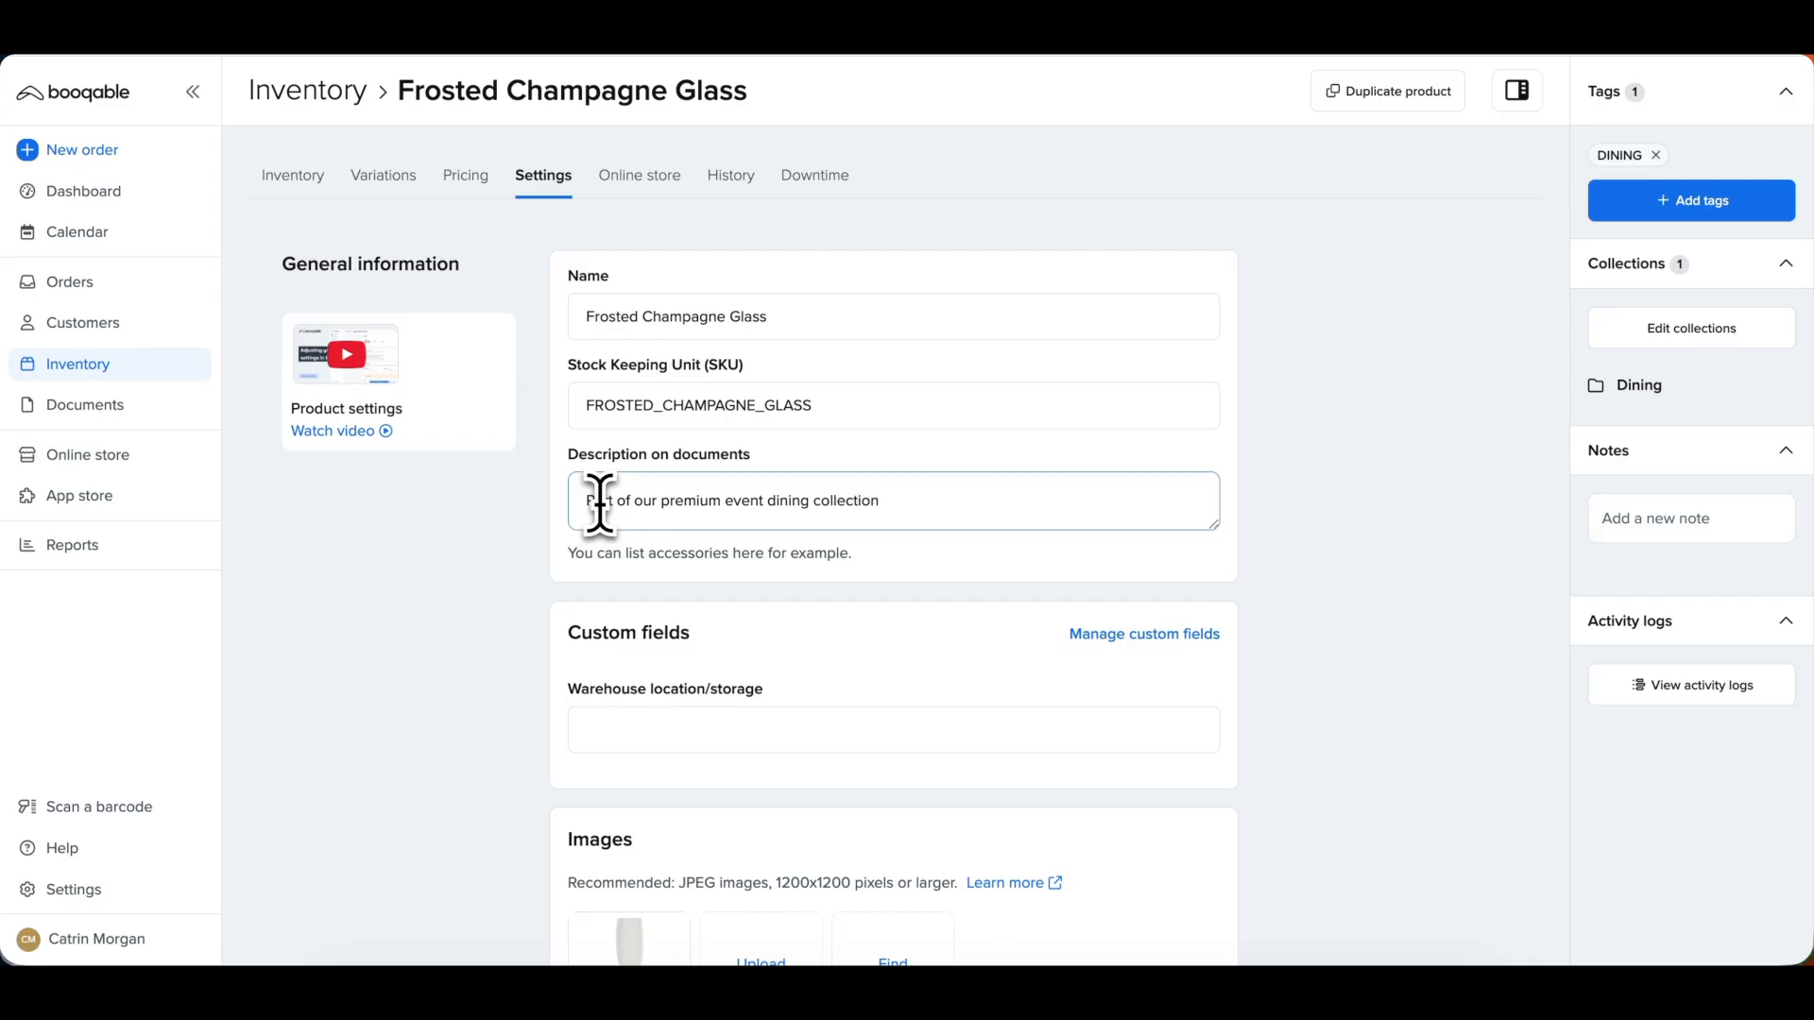
pyautogui.scroll(-3, 648, 579)
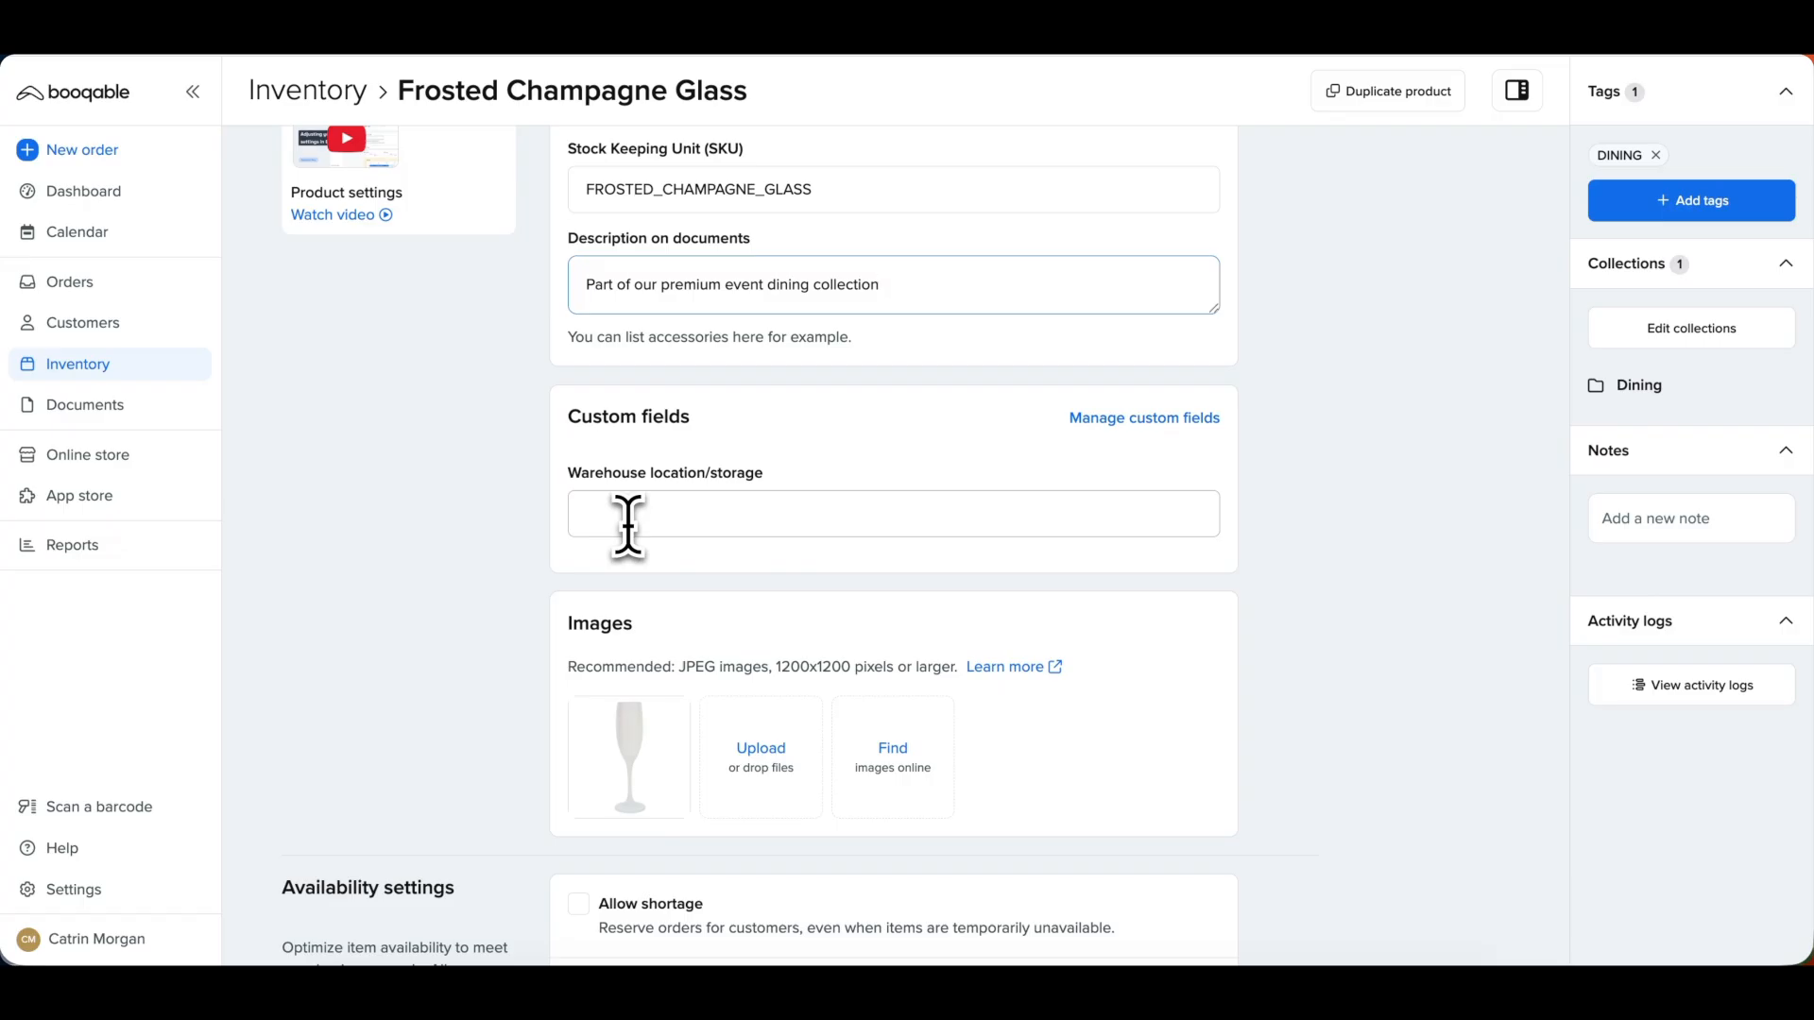
pyautogui.click(628, 524)
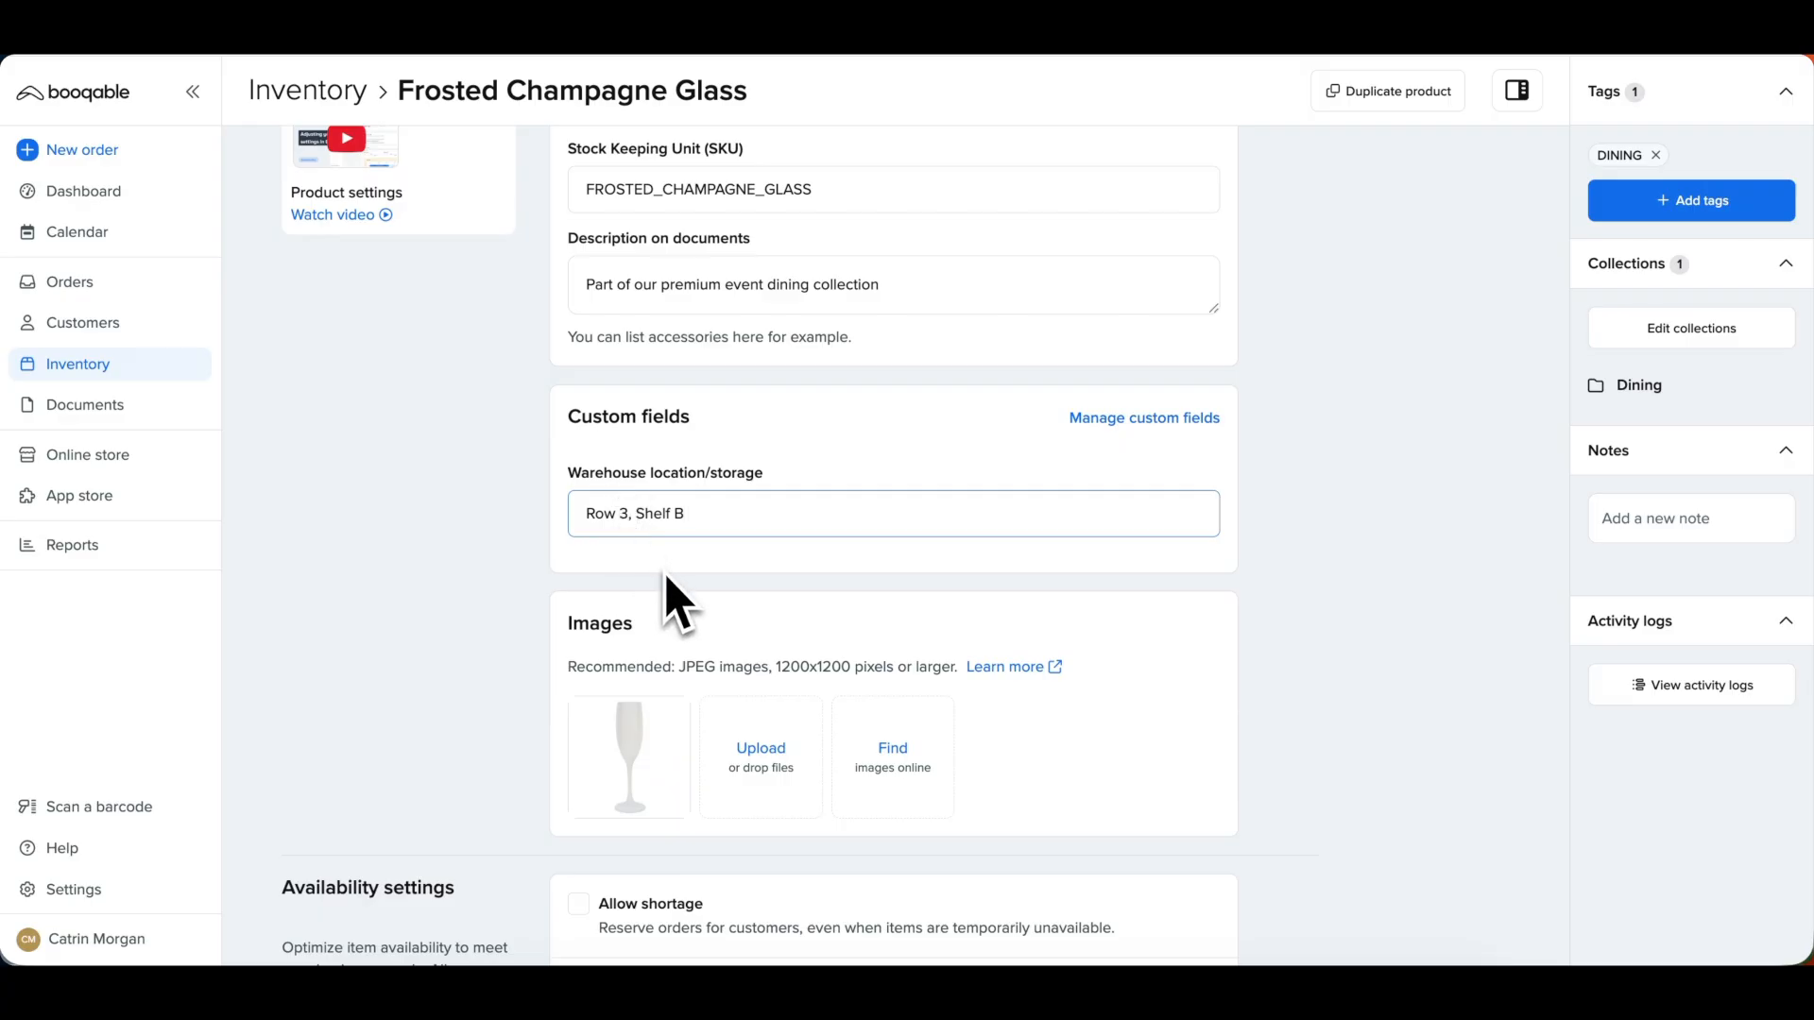
# - Set the product's buffer time to 2 days before and 2 days after each order, and save the settings
pyautogui.scroll(-3, 678, 603)
pyautogui.scroll(-5, 679, 603)
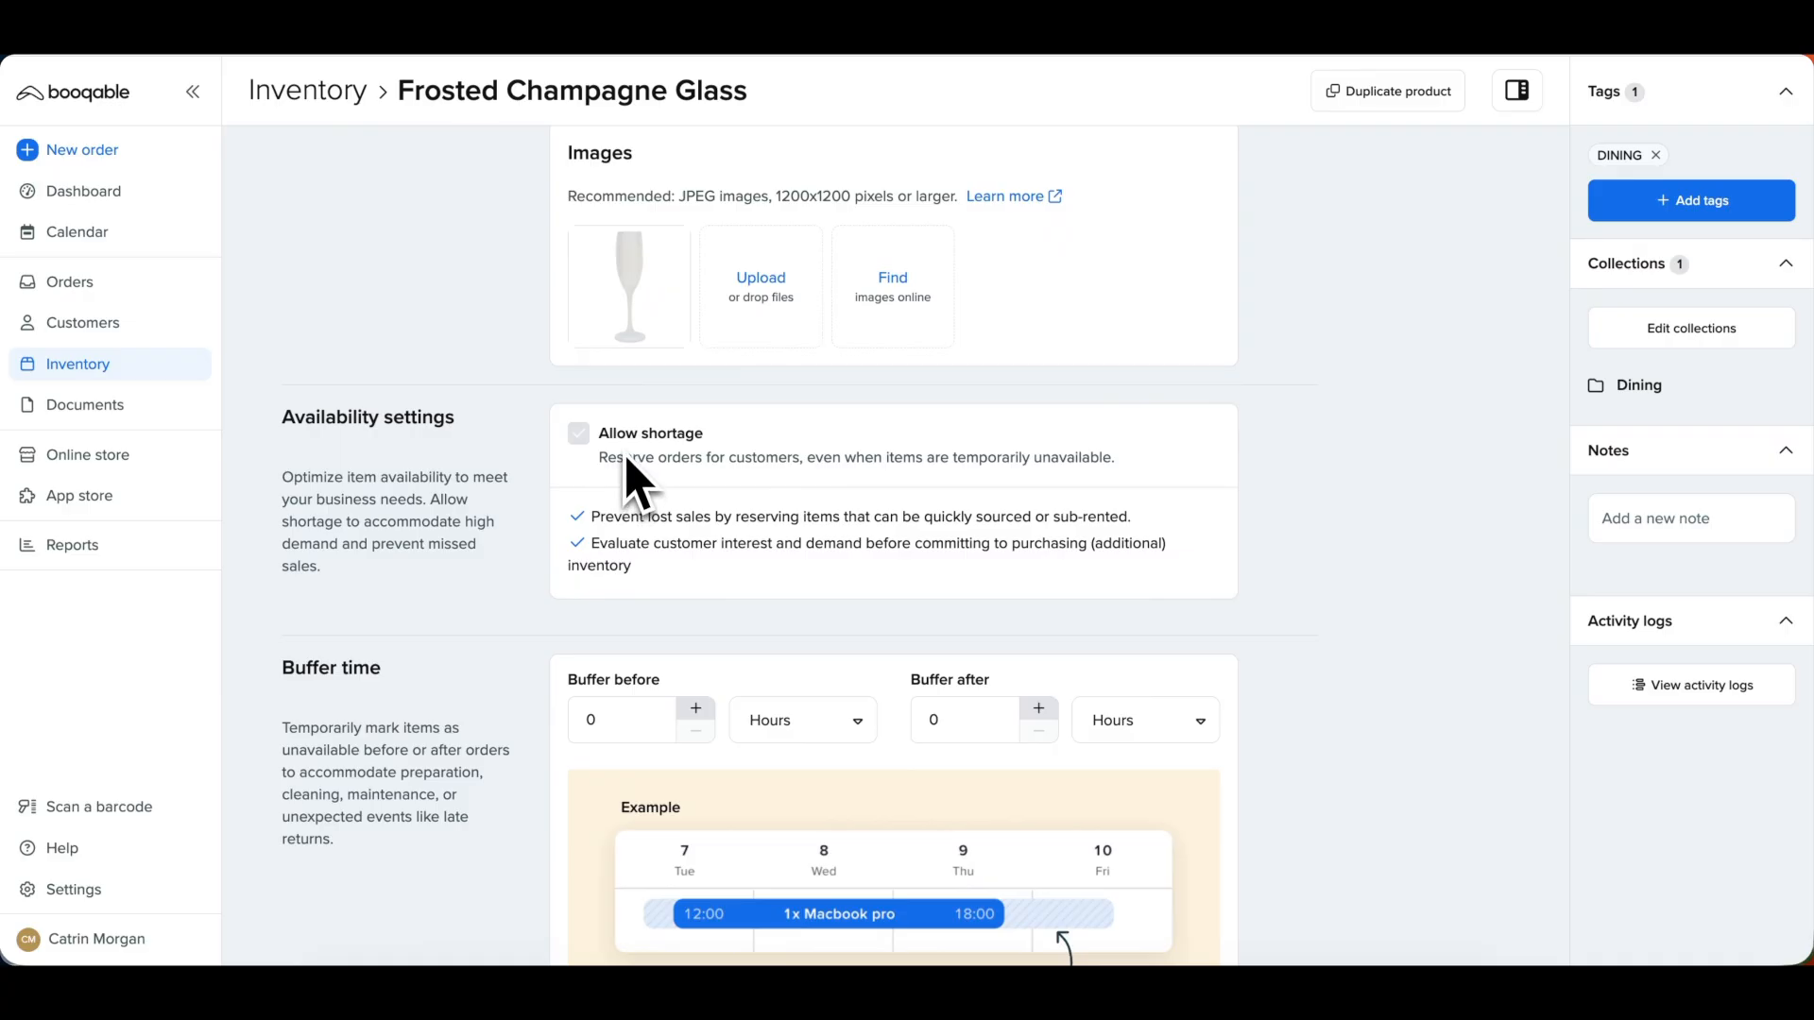
pyautogui.scroll(-3, 635, 482)
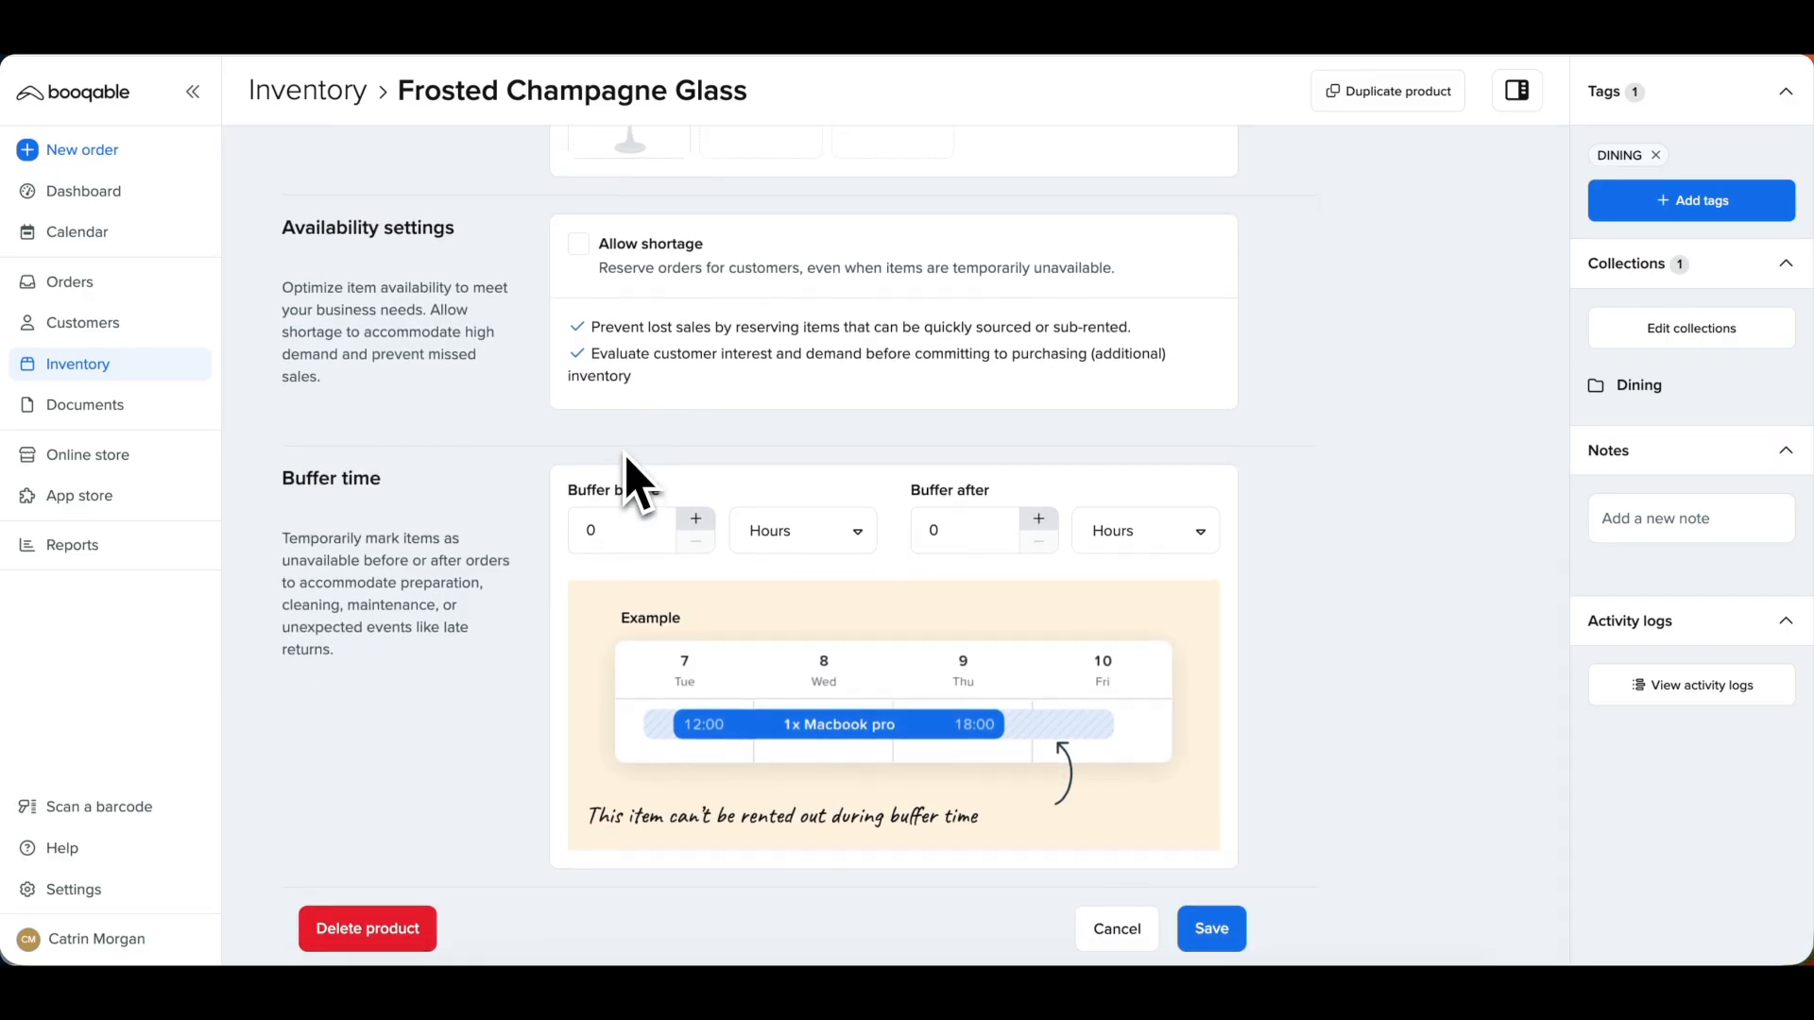
pyautogui.click(698, 522)
pyautogui.click(698, 522)
pyautogui.click(805, 526)
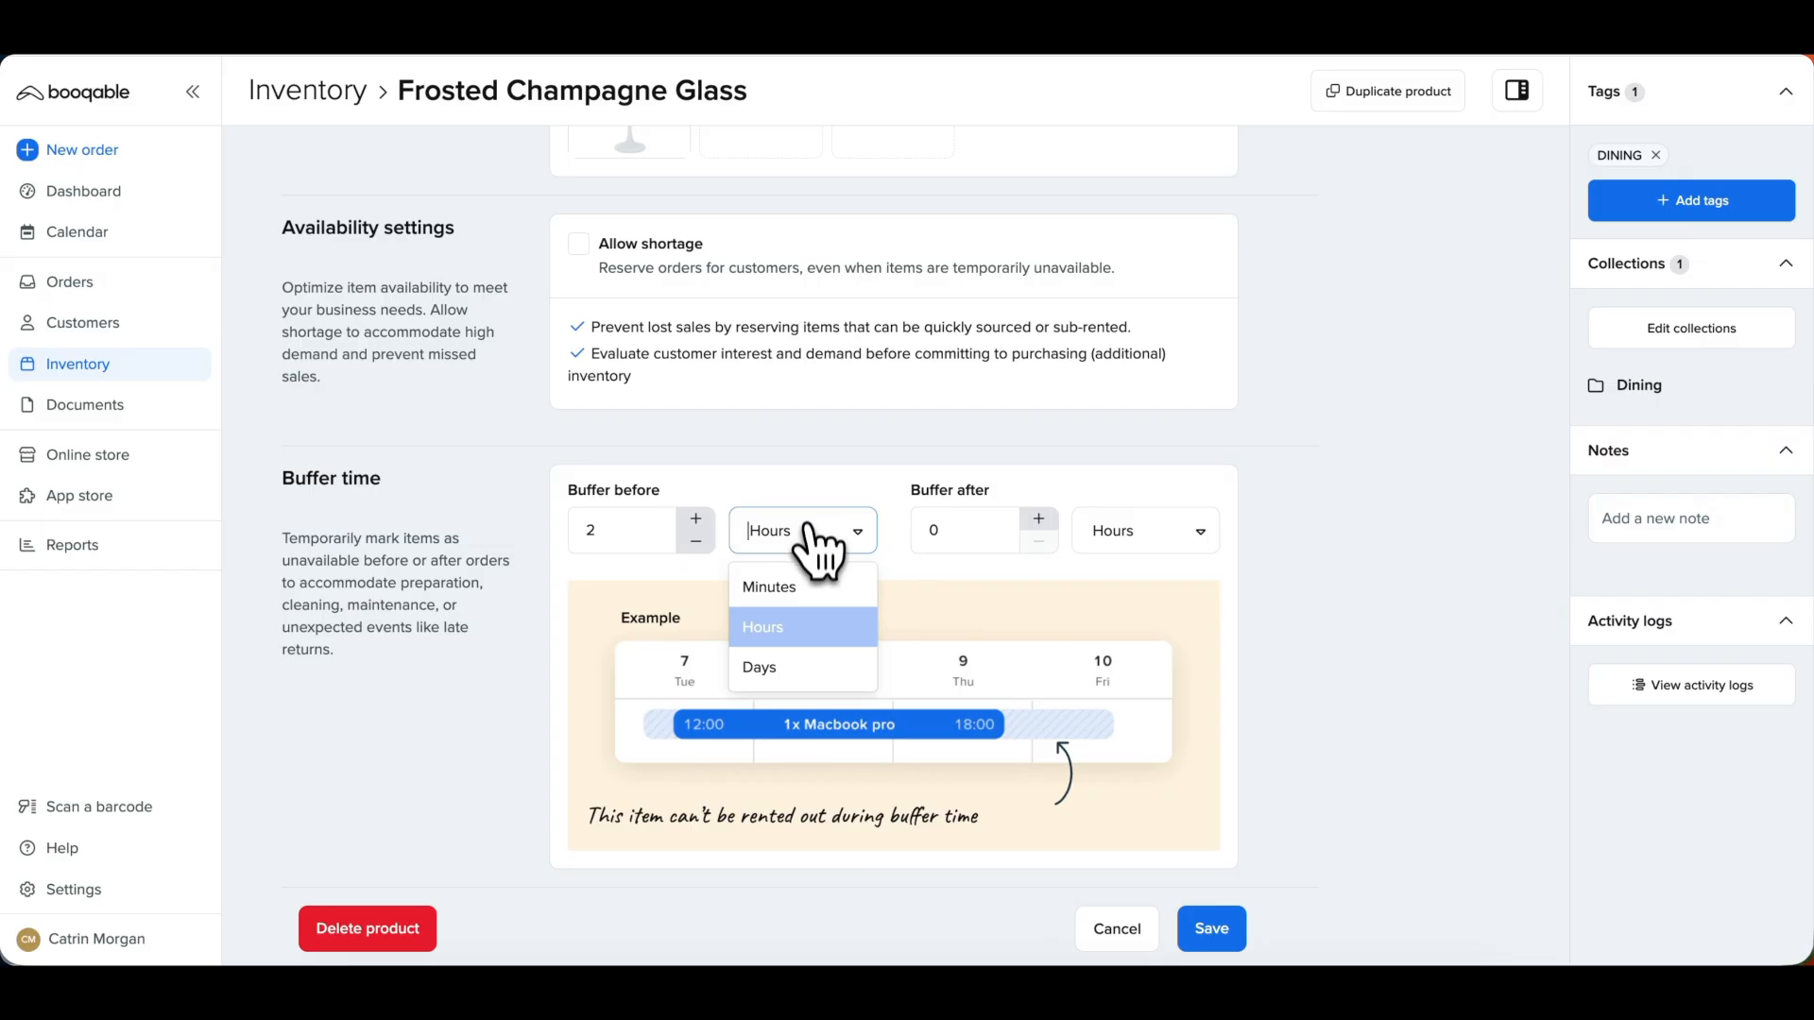
pyautogui.click(810, 666)
pyautogui.click(1039, 520)
pyautogui.click(1038, 520)
pyautogui.click(1120, 534)
pyautogui.click(1113, 668)
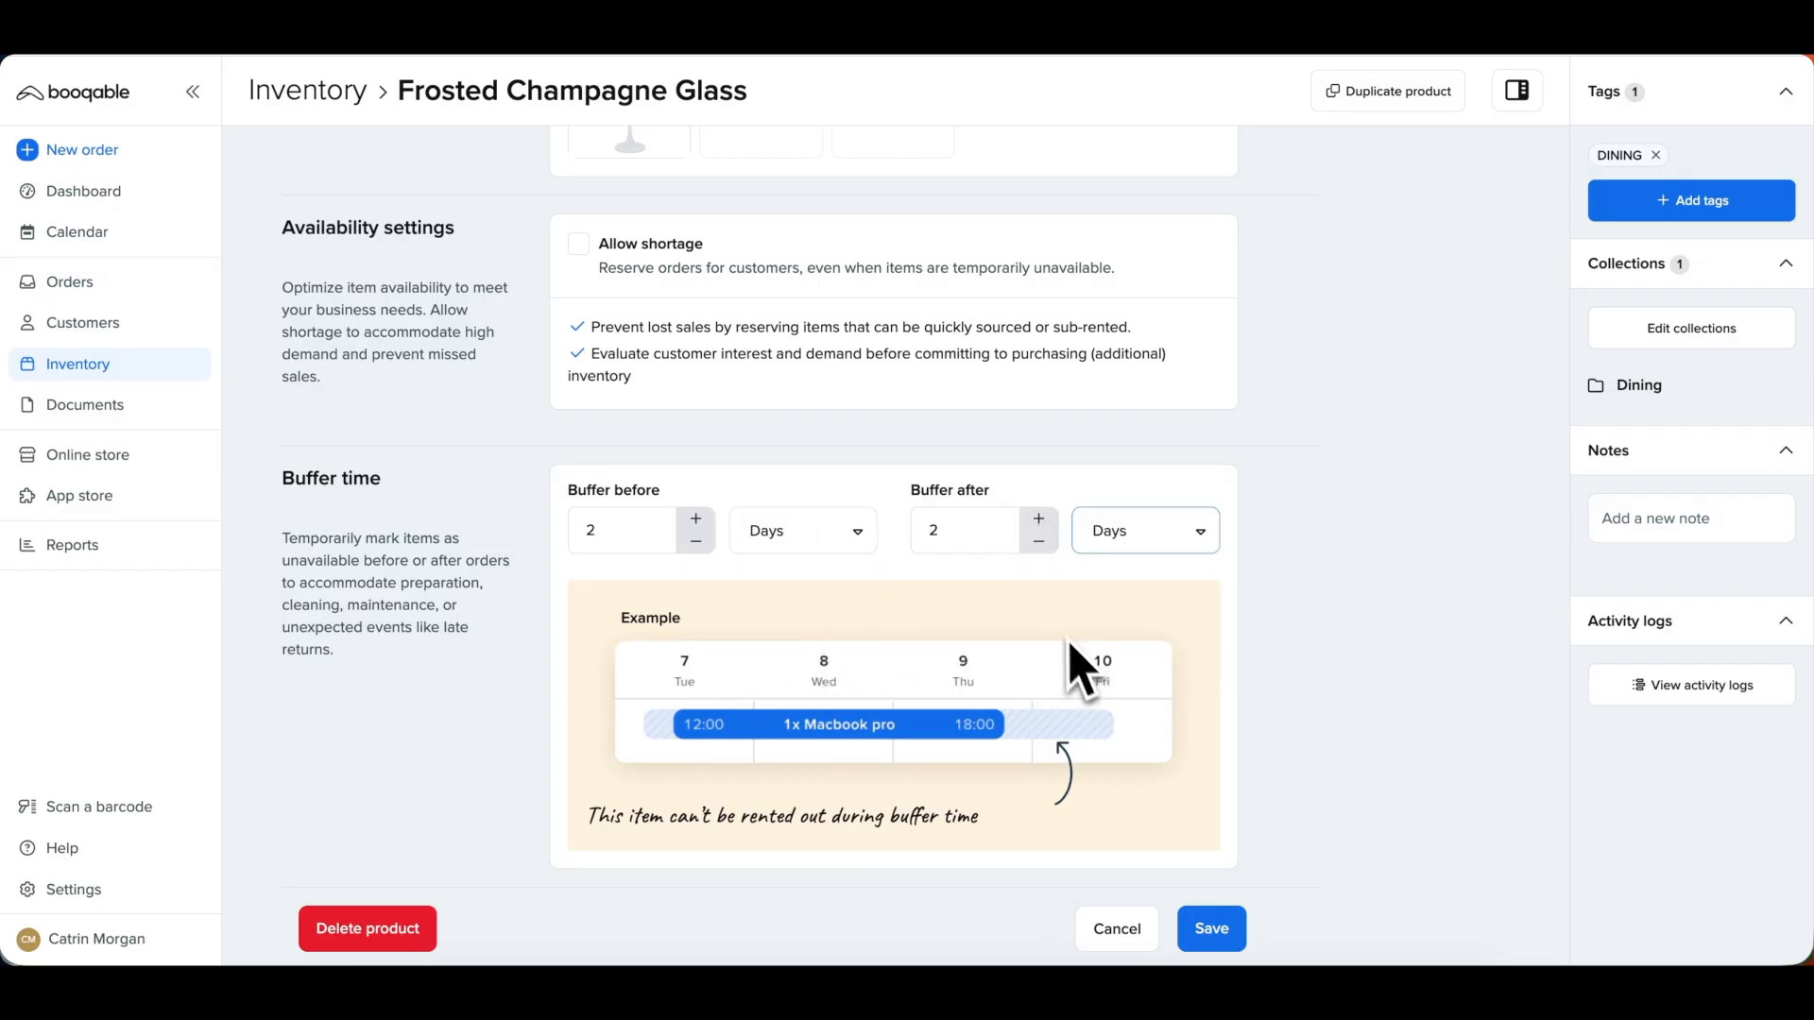
pyautogui.click(1210, 926)
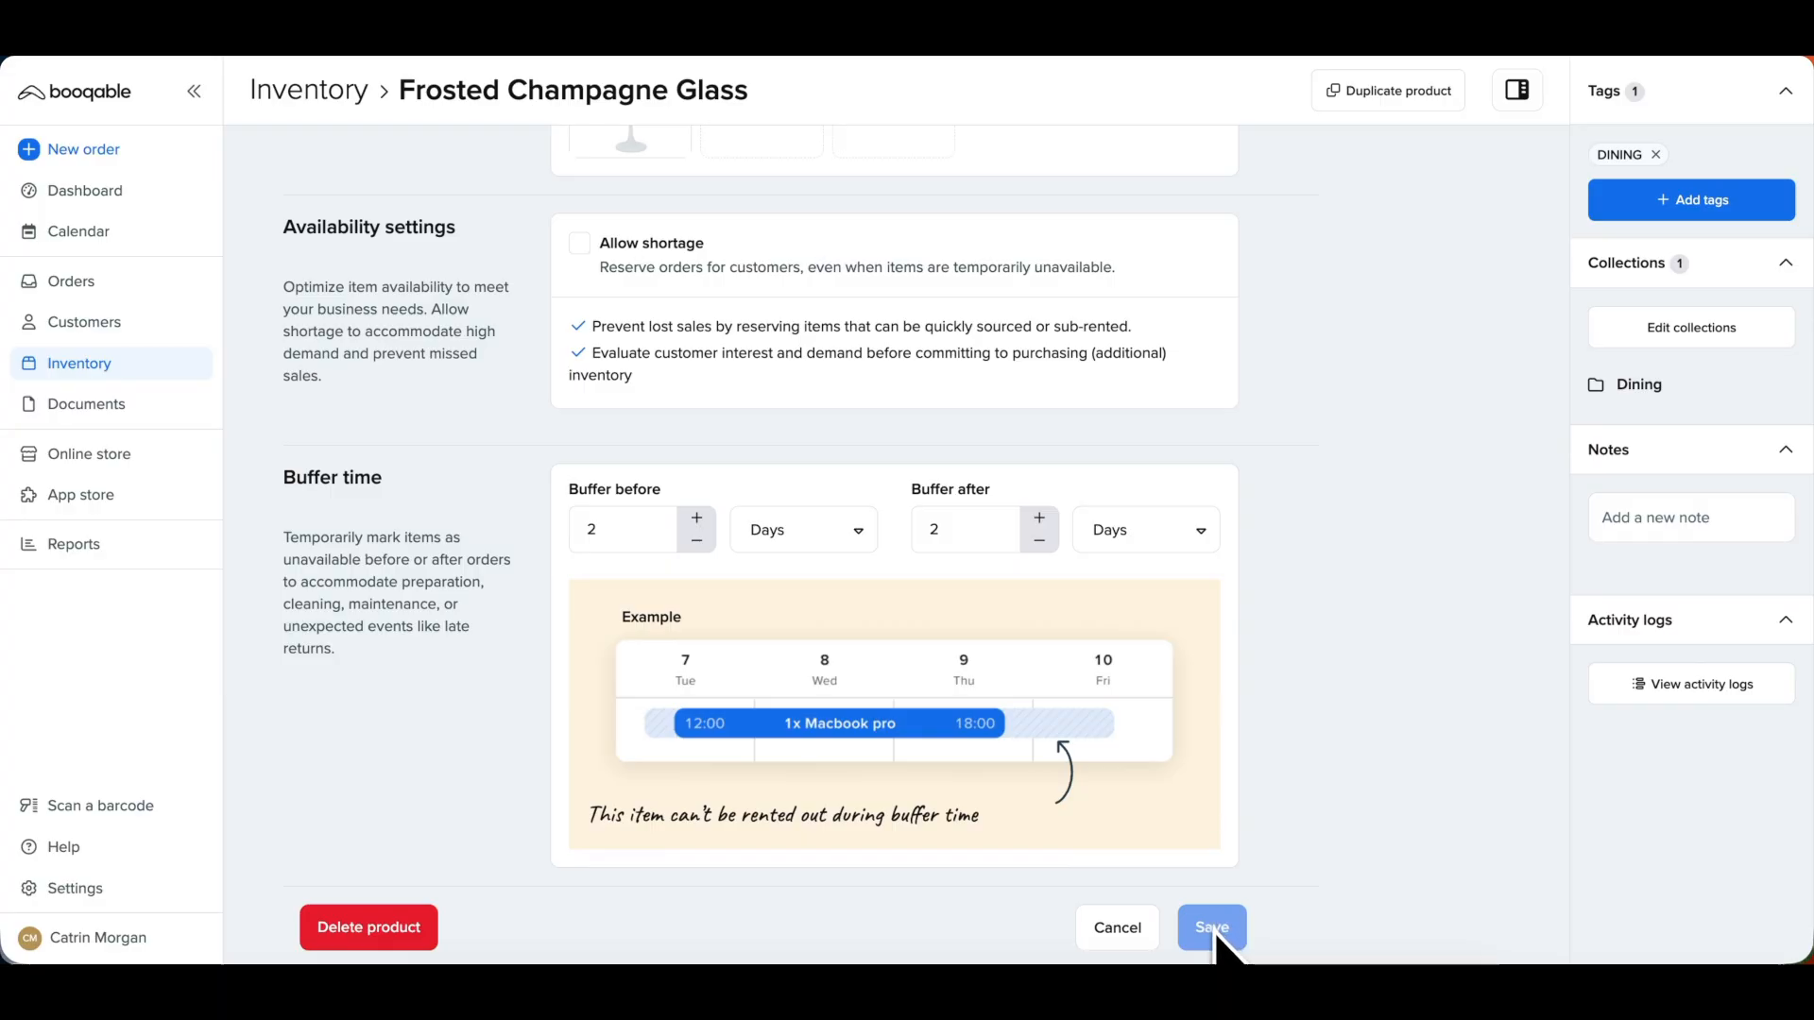
# - In the product's online store settings, keep it shown in the store and generate an English AI product description
pyautogui.scroll(10, 1039, 850)
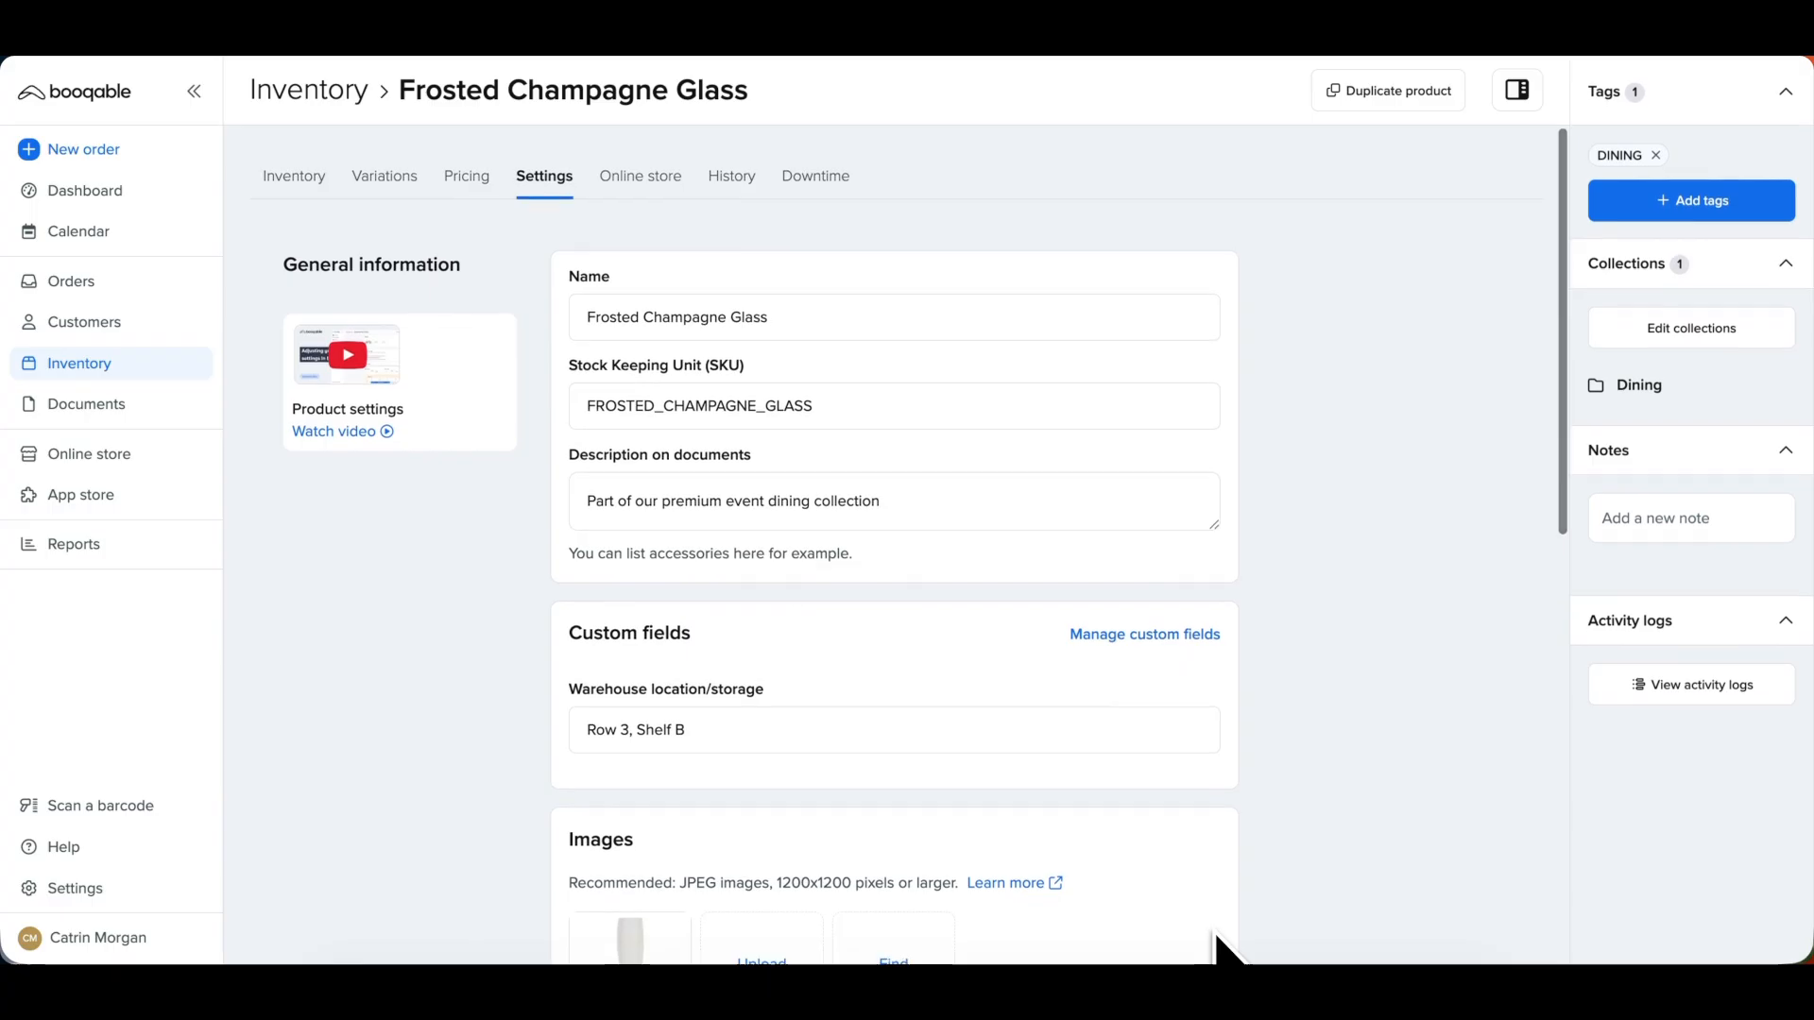
pyautogui.click(664, 190)
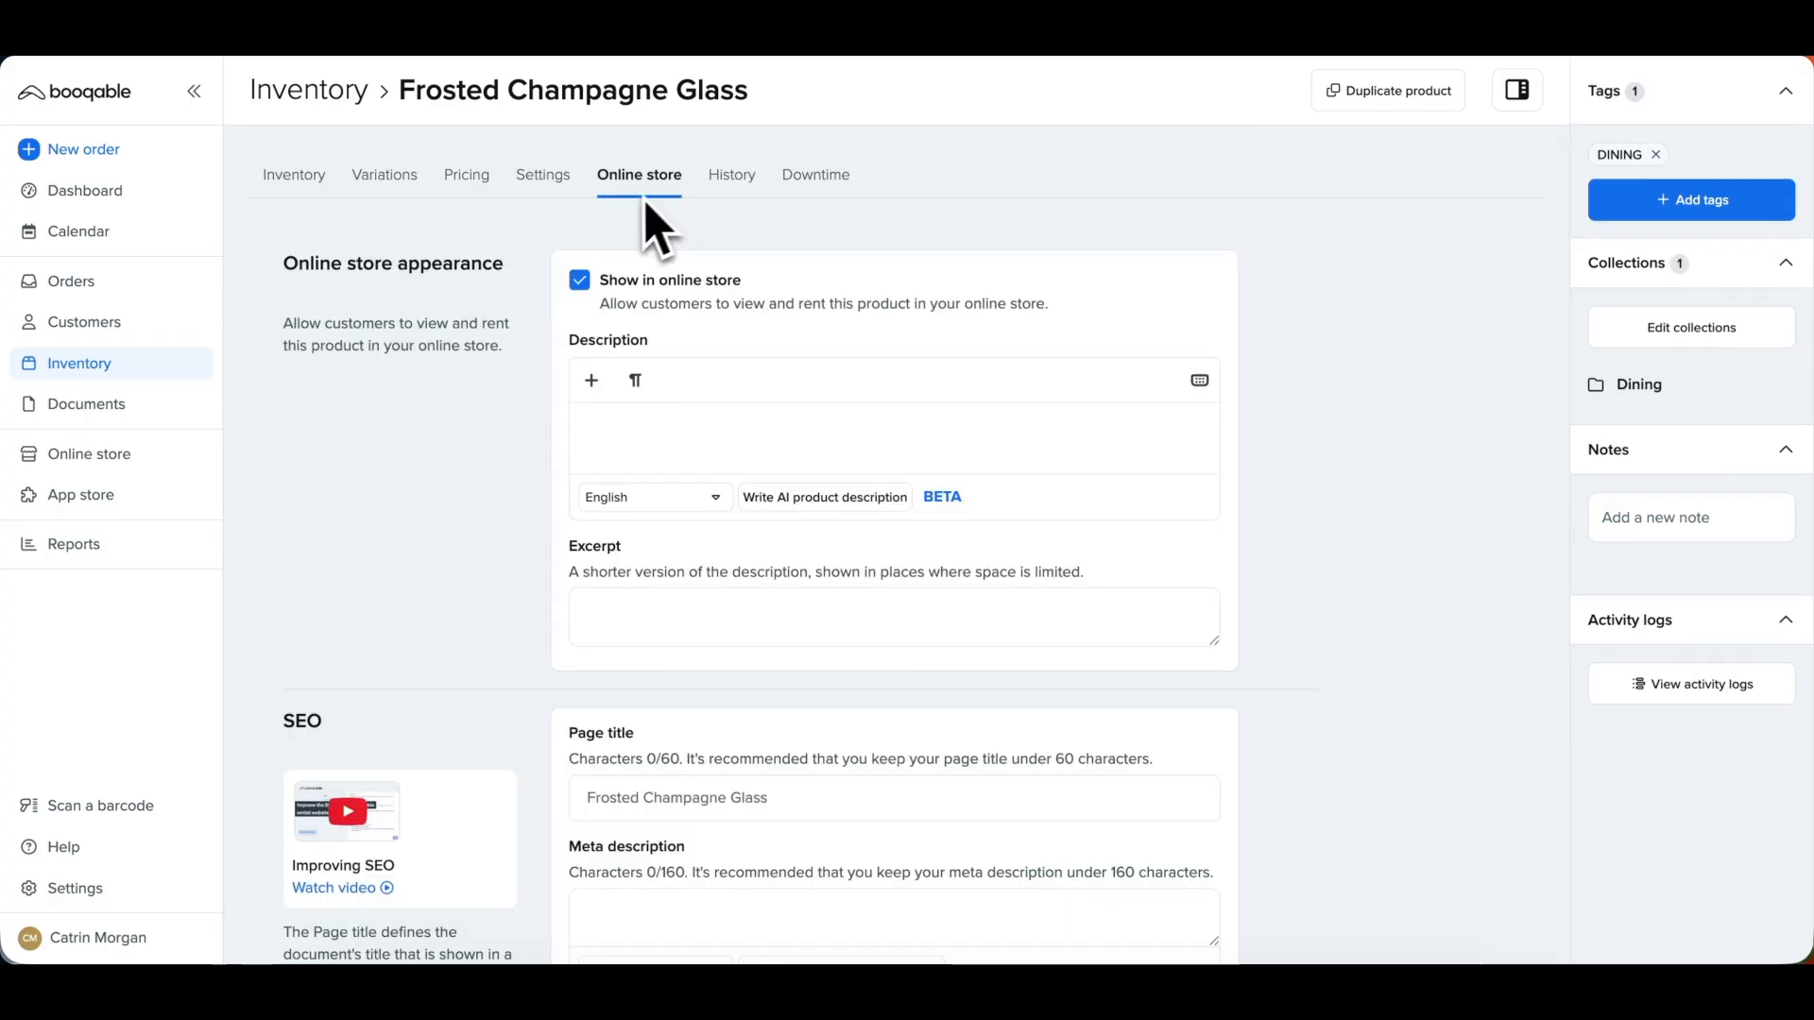
pyautogui.click(579, 284)
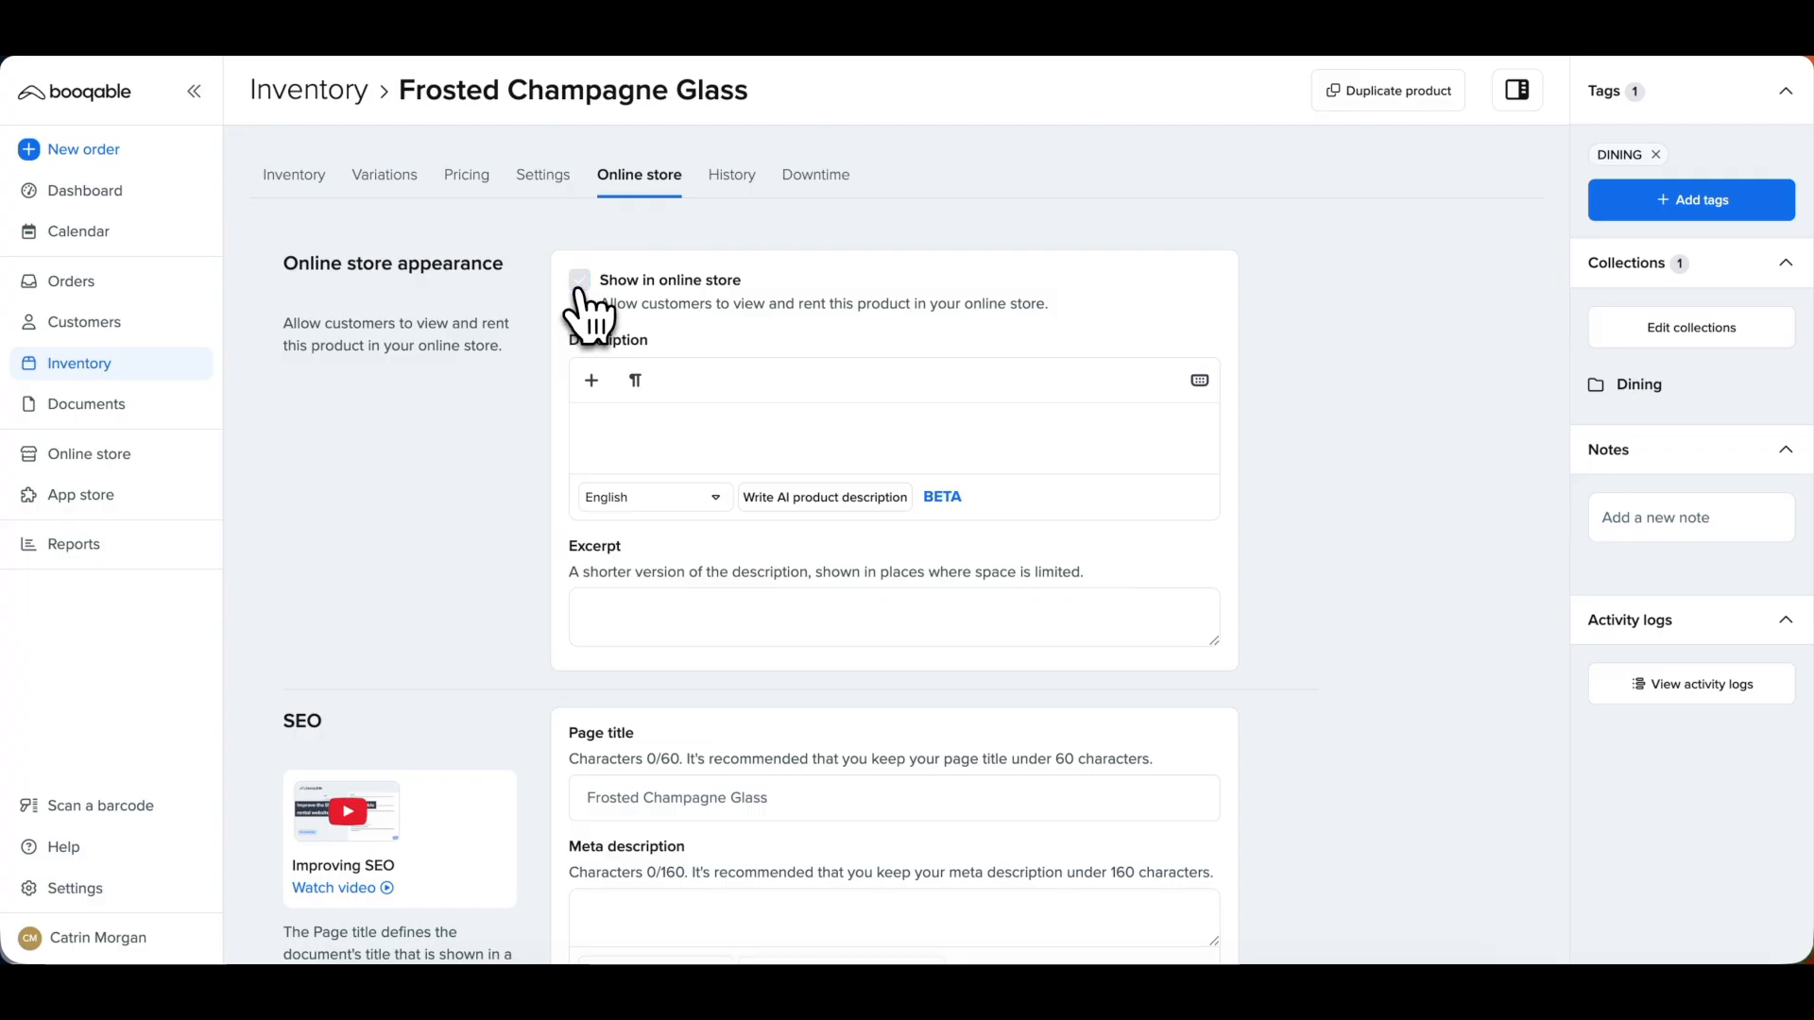
pyautogui.click(578, 288)
pyautogui.click(607, 425)
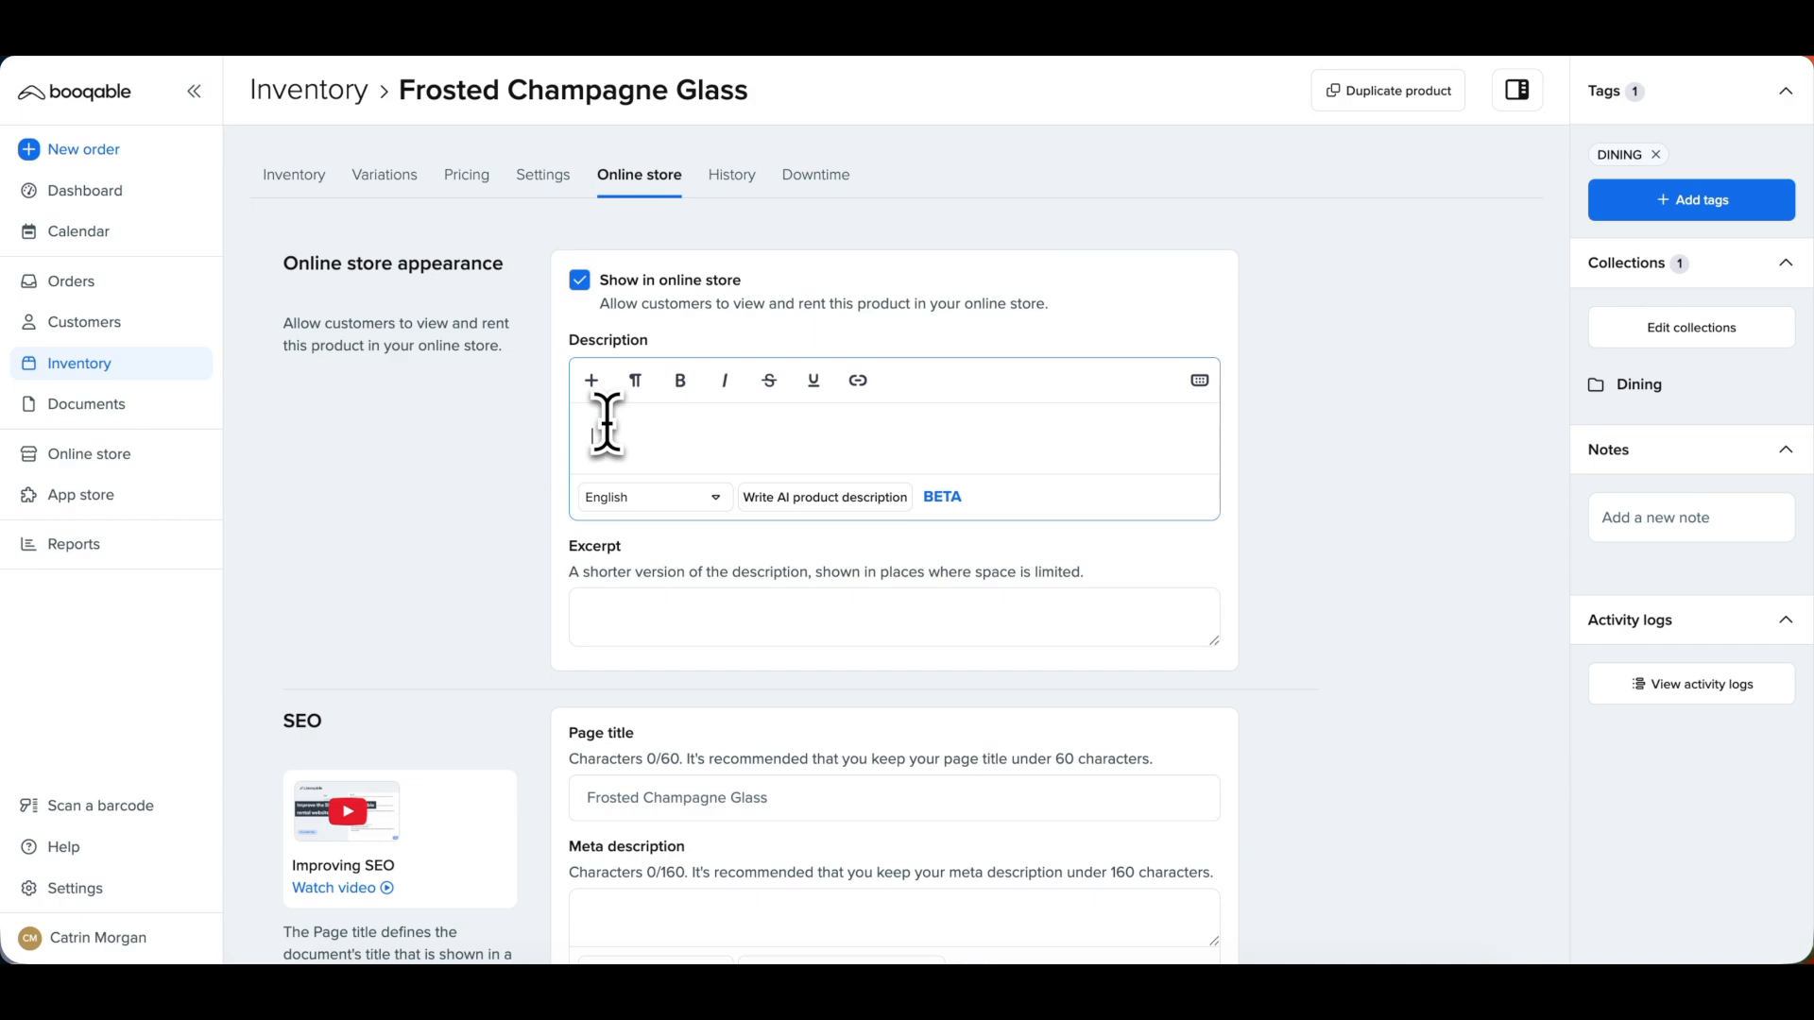
pyautogui.click(825, 498)
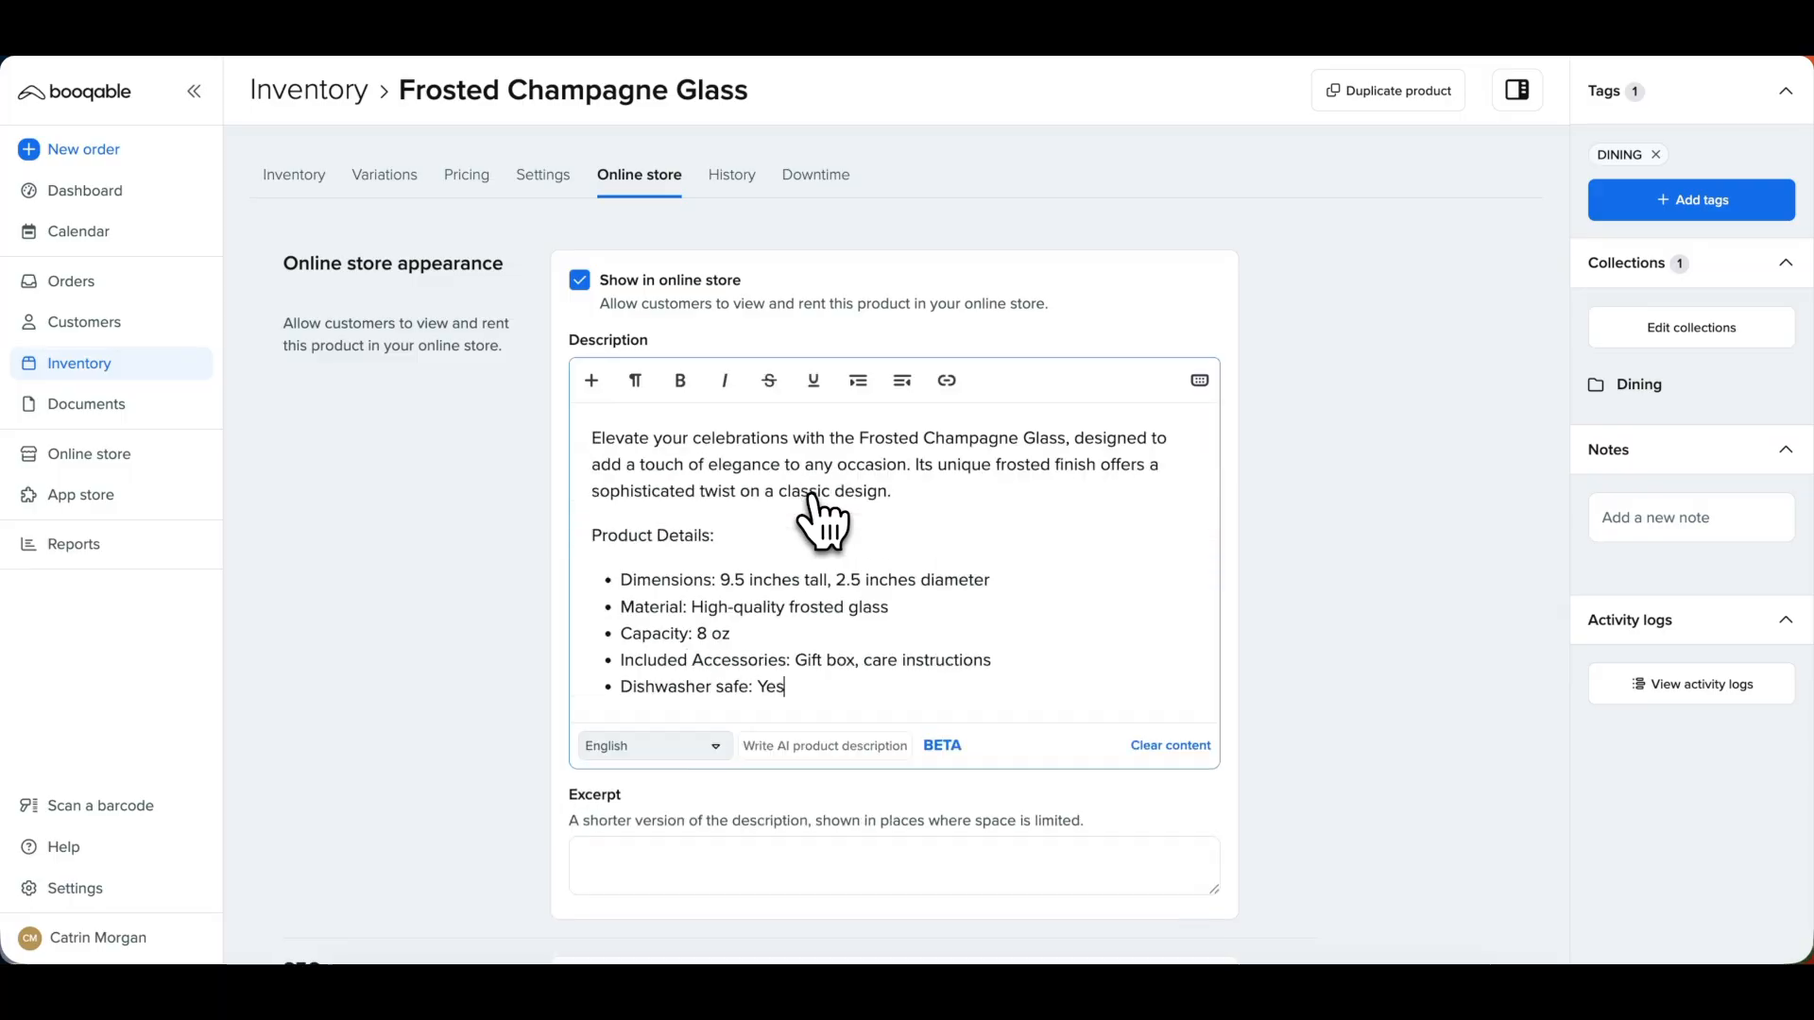
# - Fill the excerpt with the description's opening text, from "Elevate your celebrations" to "elegance to any occasion"
pyautogui.scroll(-1, 807, 539)
pyautogui.scroll(-1, 810, 546)
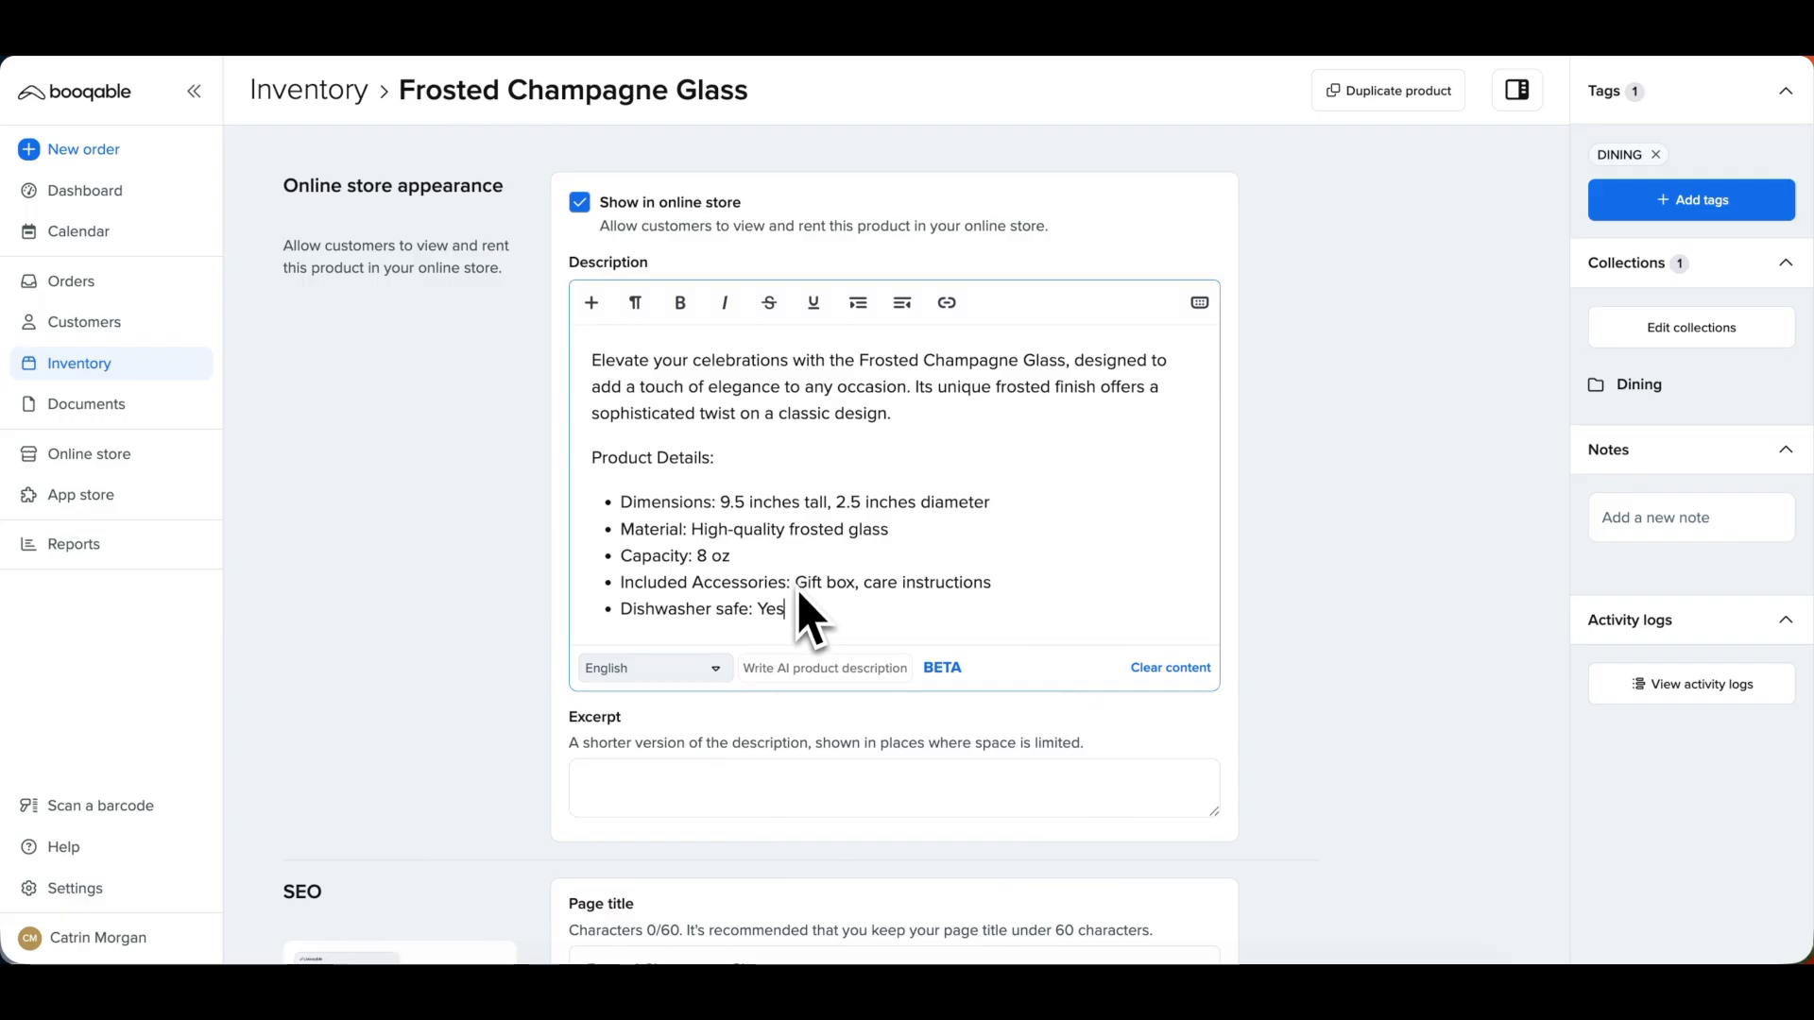
pyautogui.scroll(-2, 808, 610)
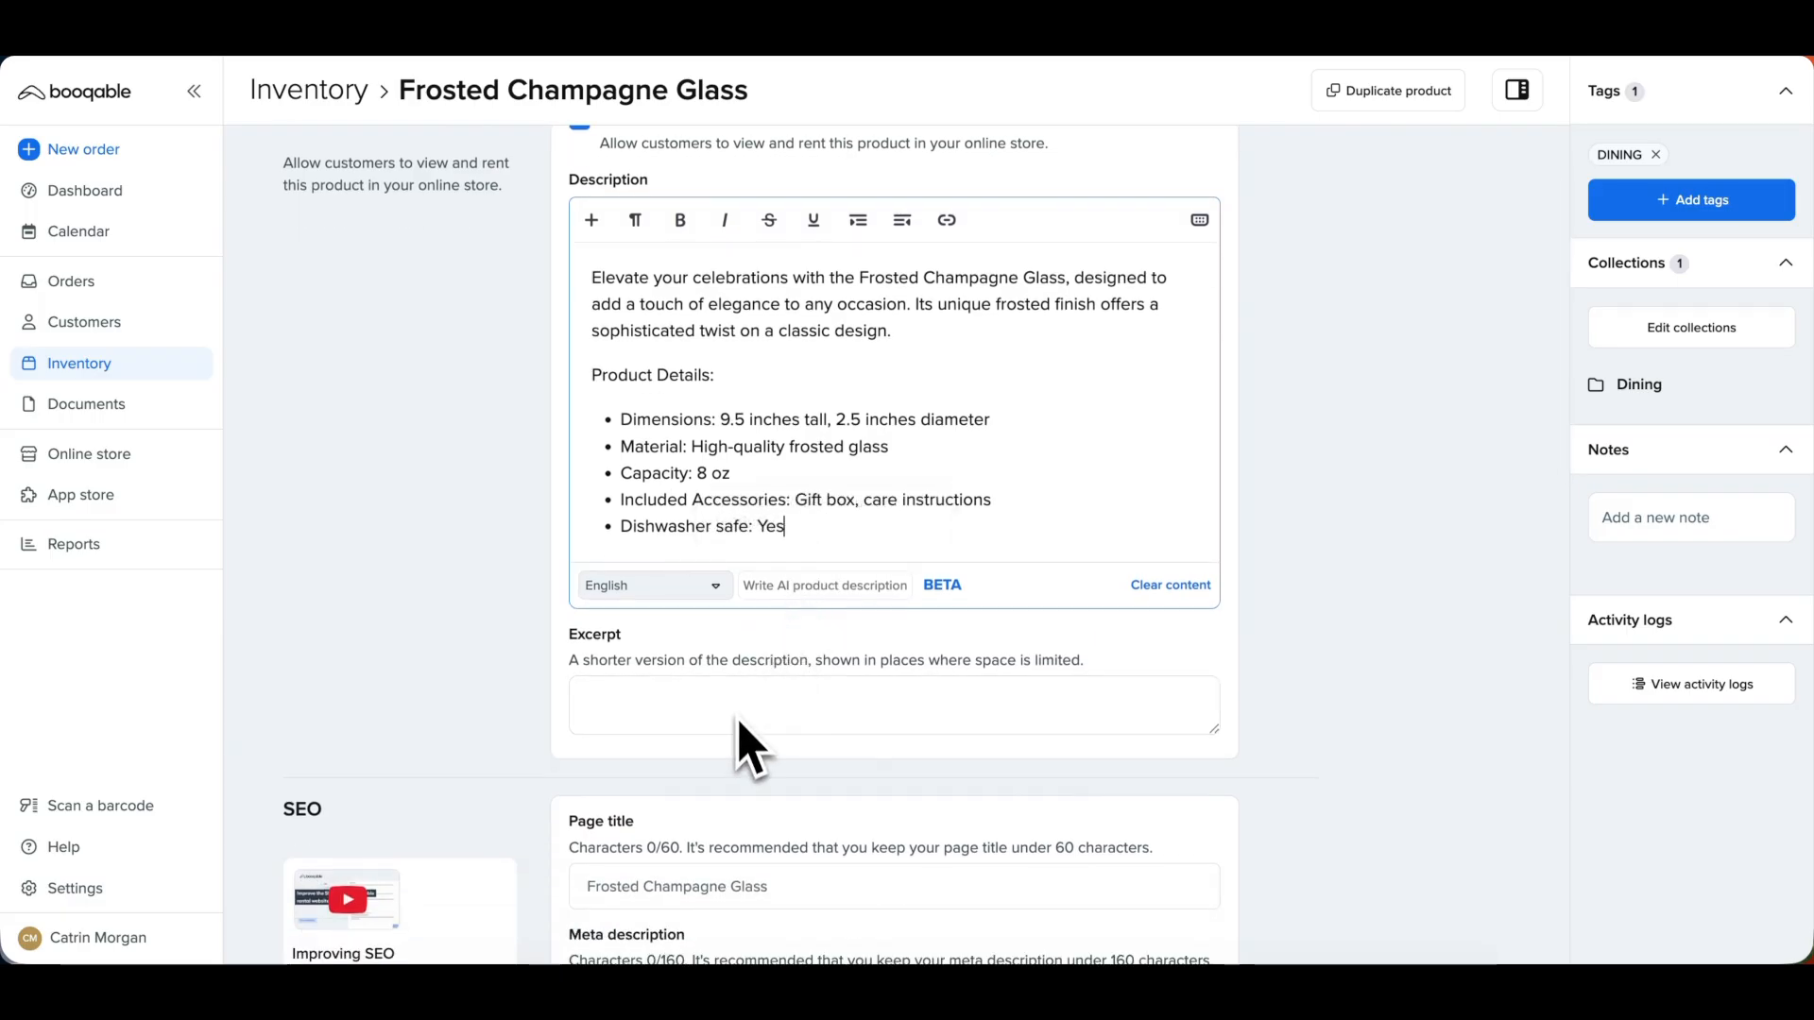
pyautogui.moveTo(908, 303); pyautogui.dragTo(586, 275)
pyautogui.hotkey('ctrl', 'c')
pyautogui.click(595, 699)
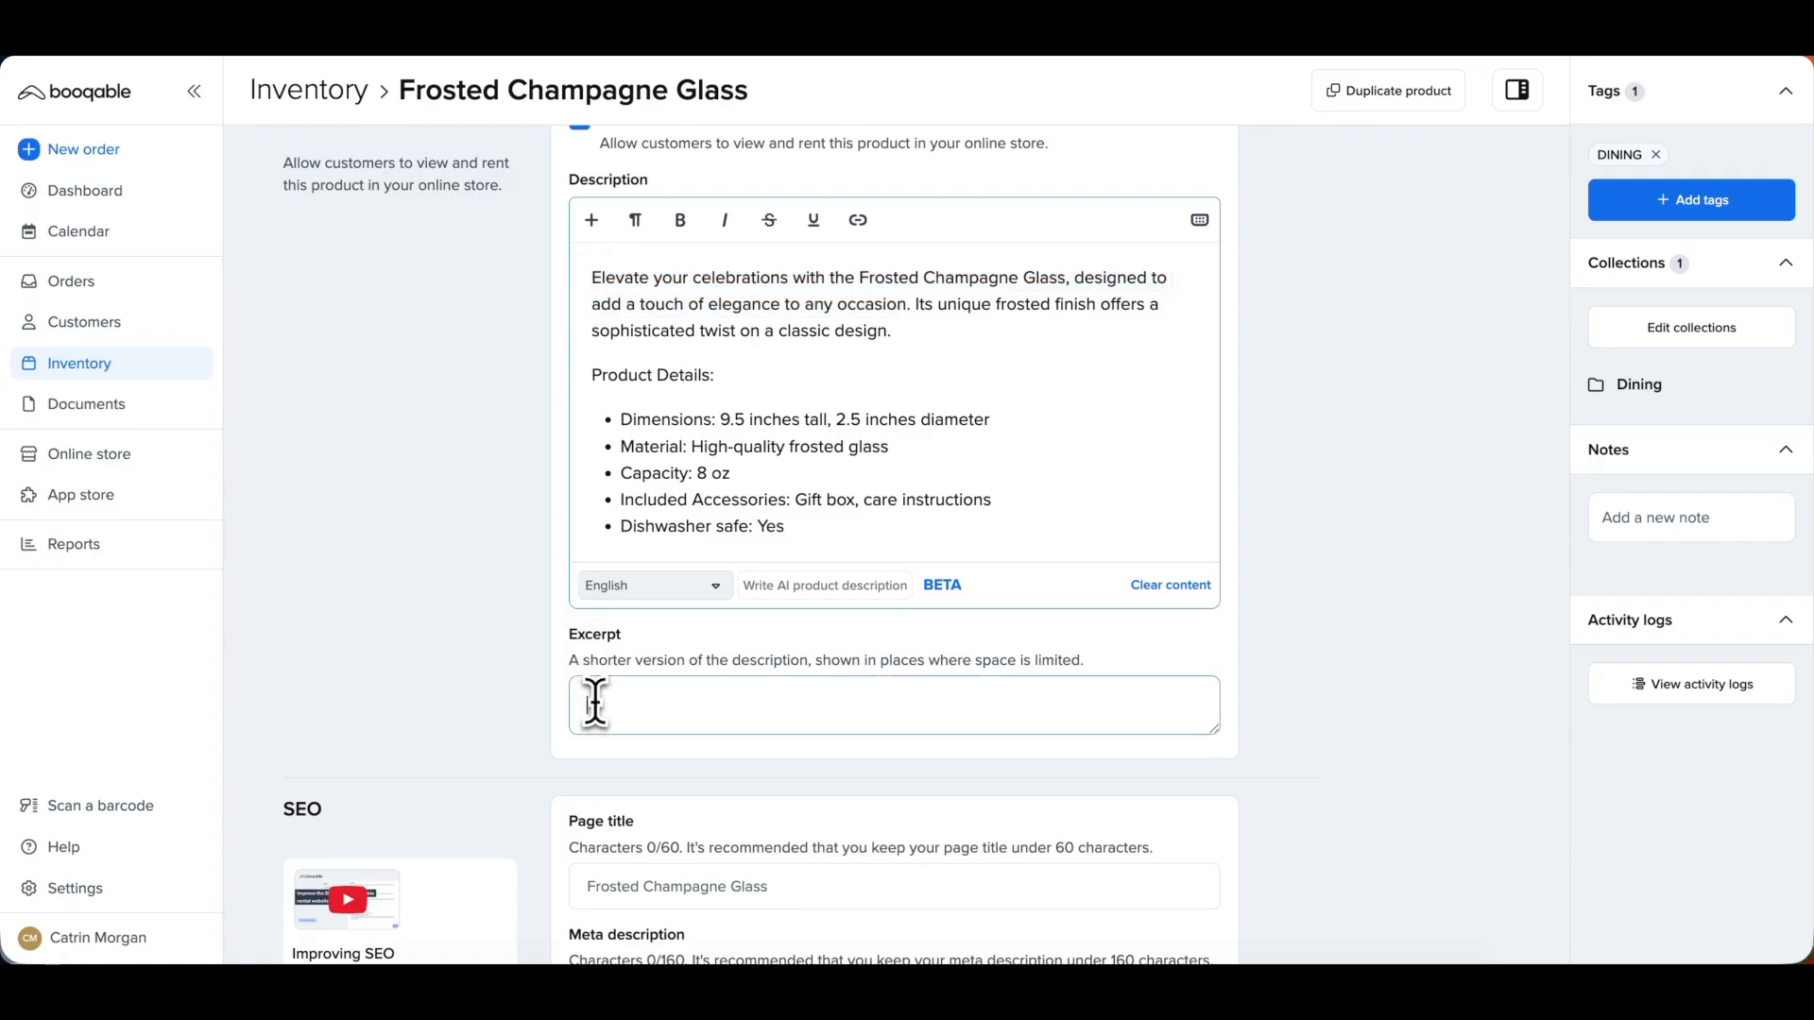
pyautogui.hotkey('ctrl', 'v')
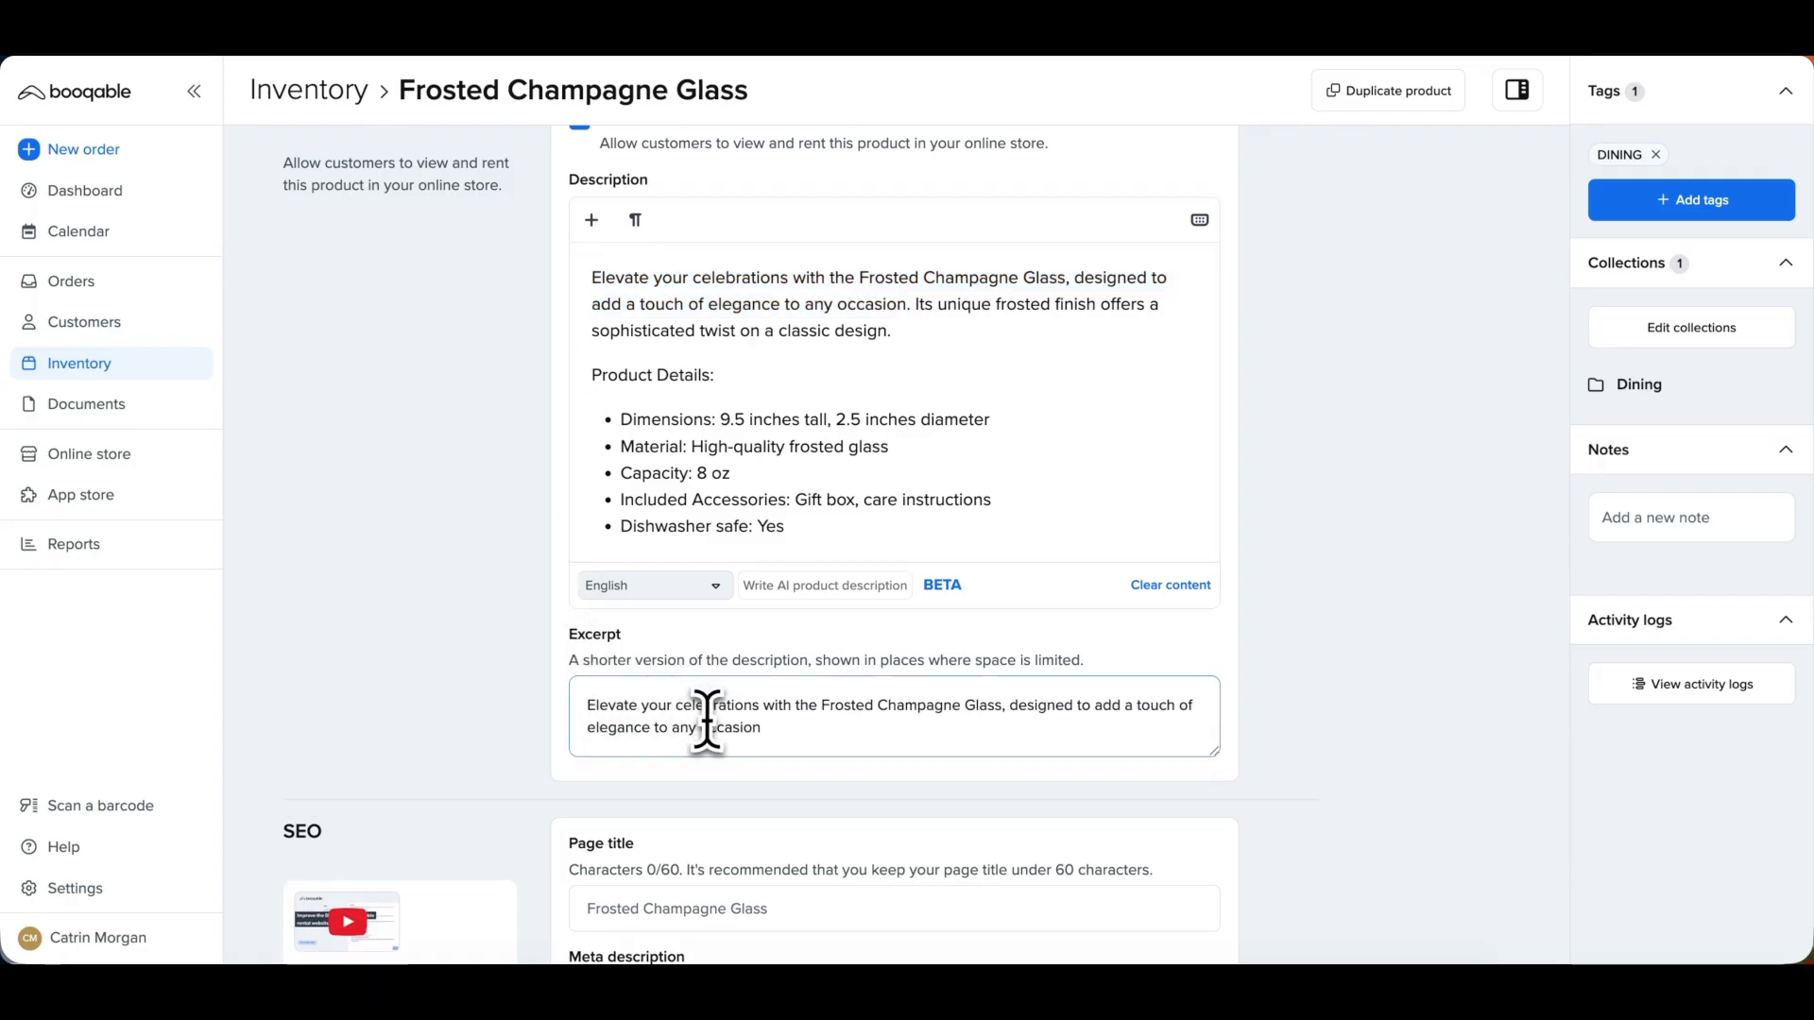
# - Set the SEO page title to "Frosted Champagne Glass for rent" and generate an English AI meta description
pyautogui.scroll(-3, 705, 713)
pyautogui.scroll(-4, 707, 721)
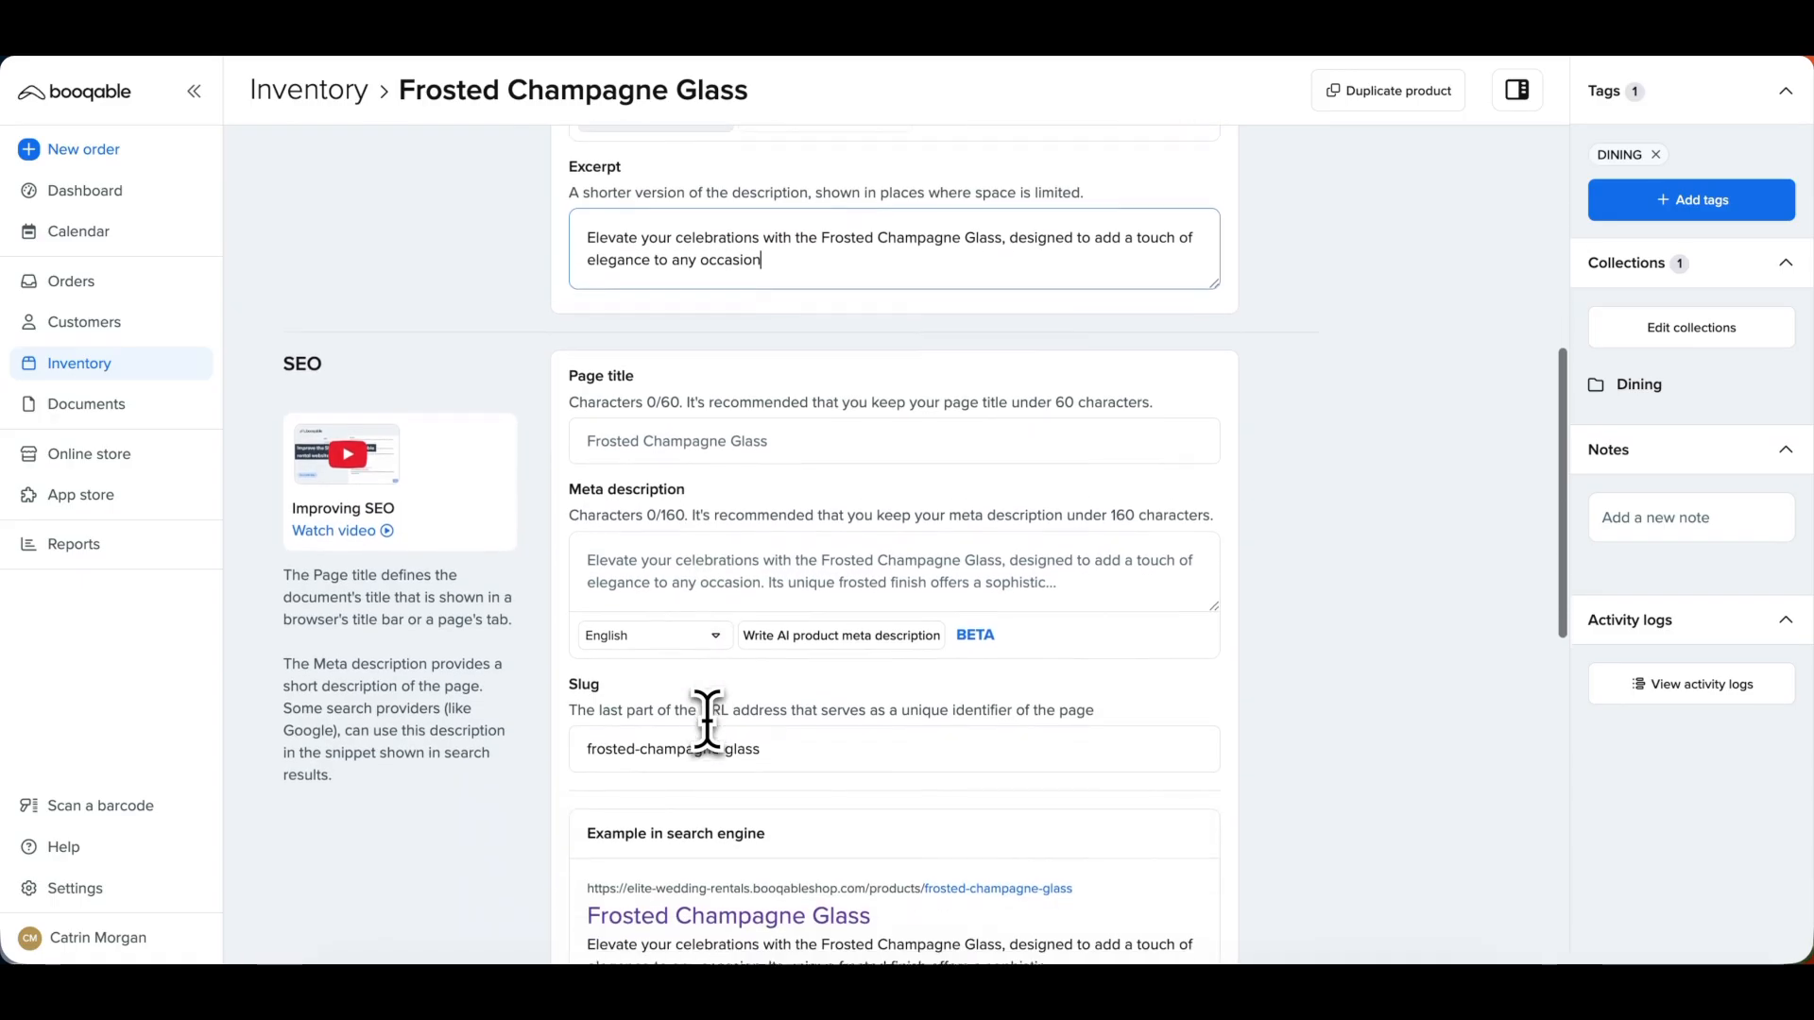
pyautogui.click(646, 321)
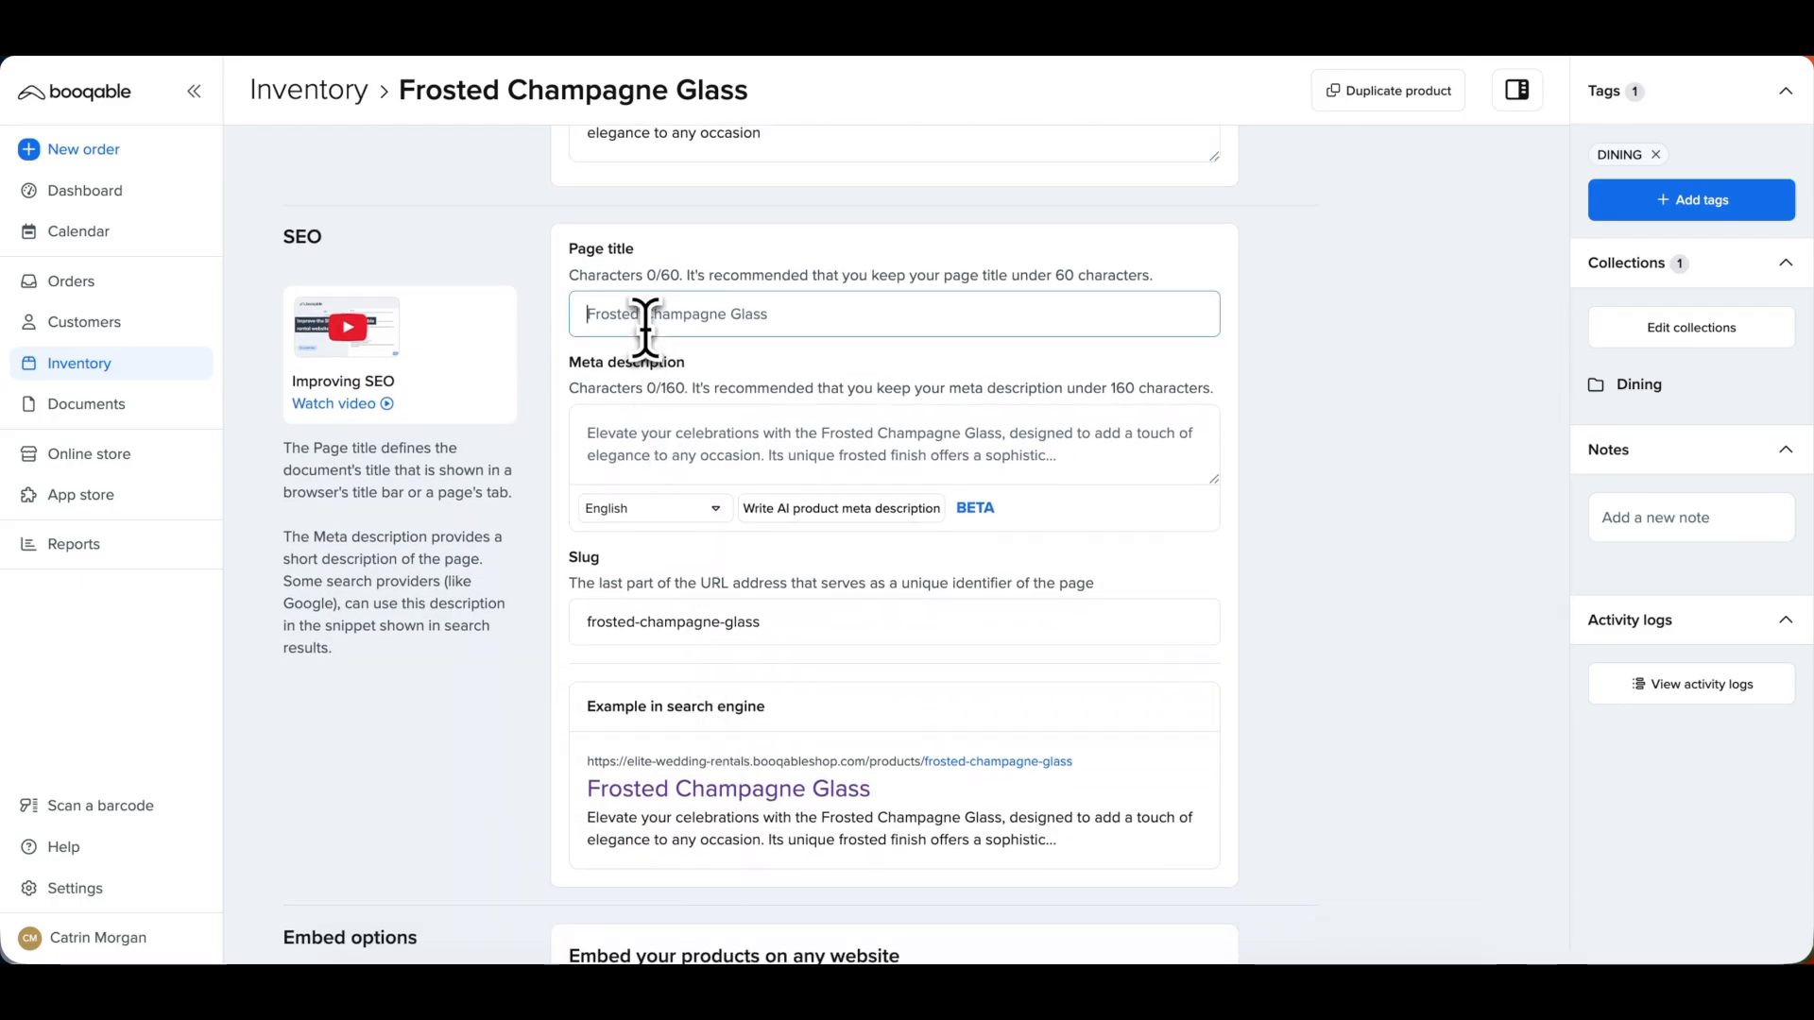
pyautogui.write('Frosted Champagne Glass for rent')
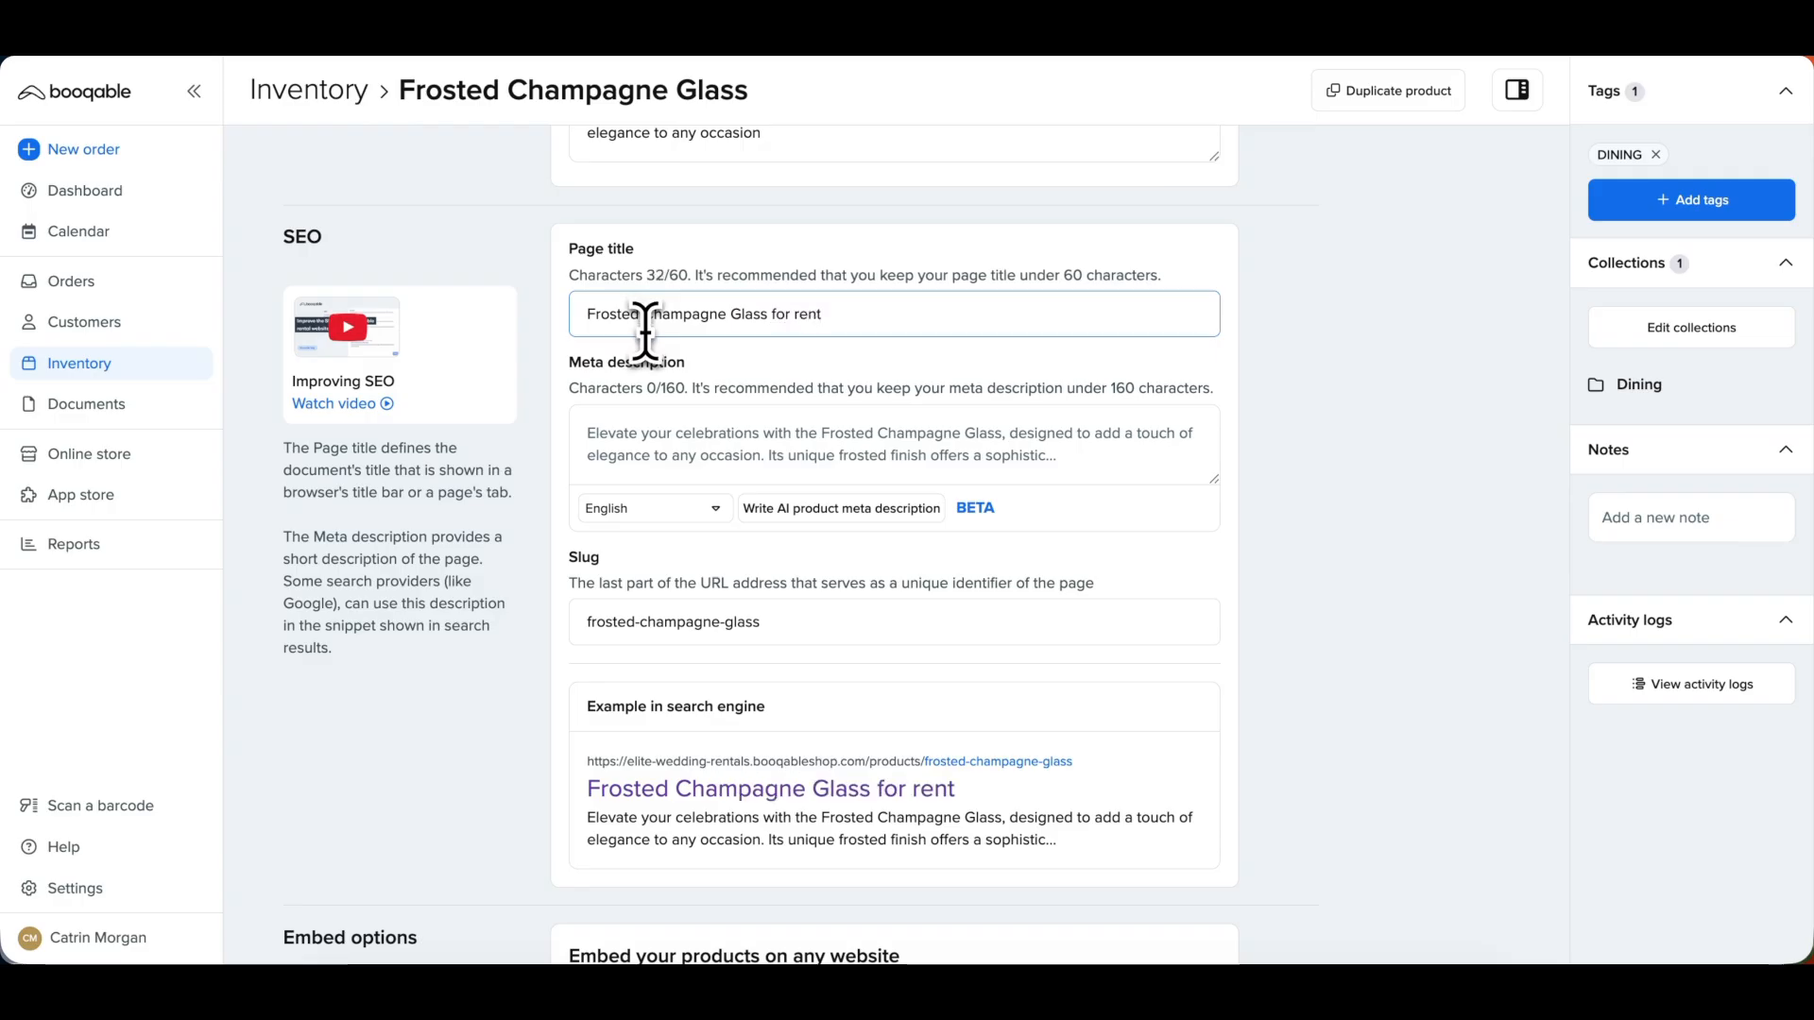
pyautogui.click(794, 510)
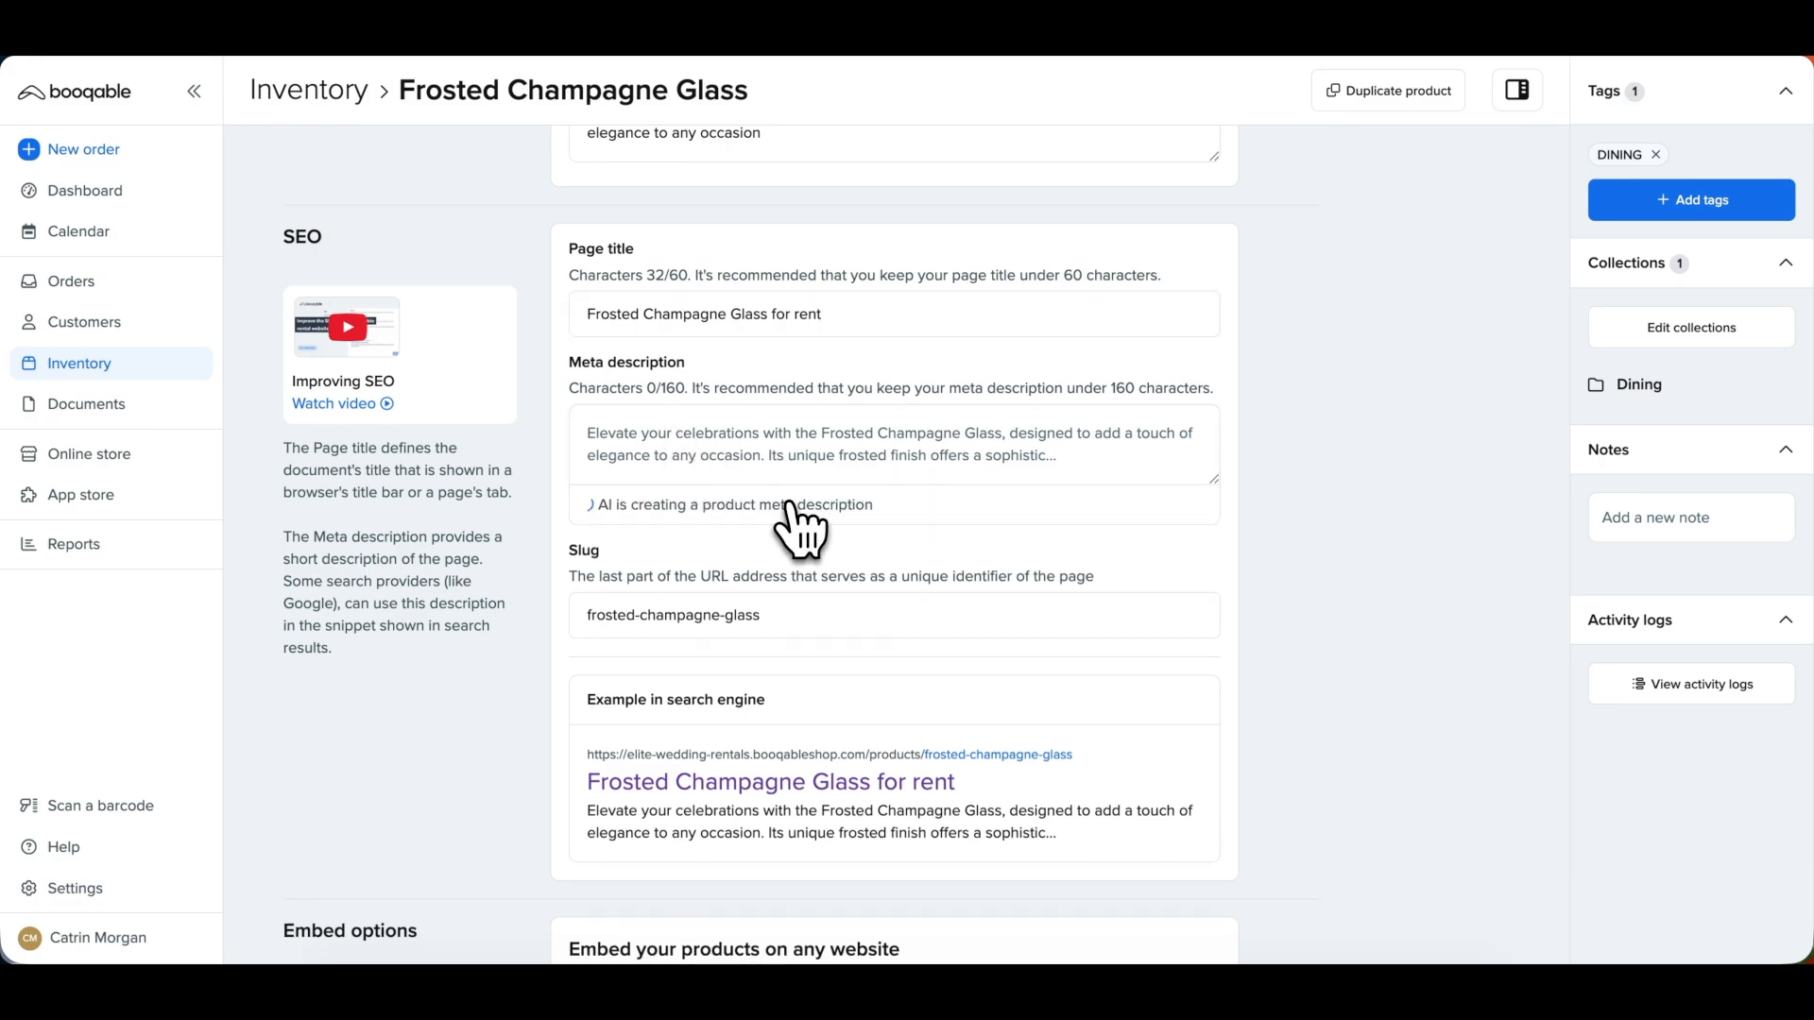
pyautogui.scroll(-1, 789, 577)
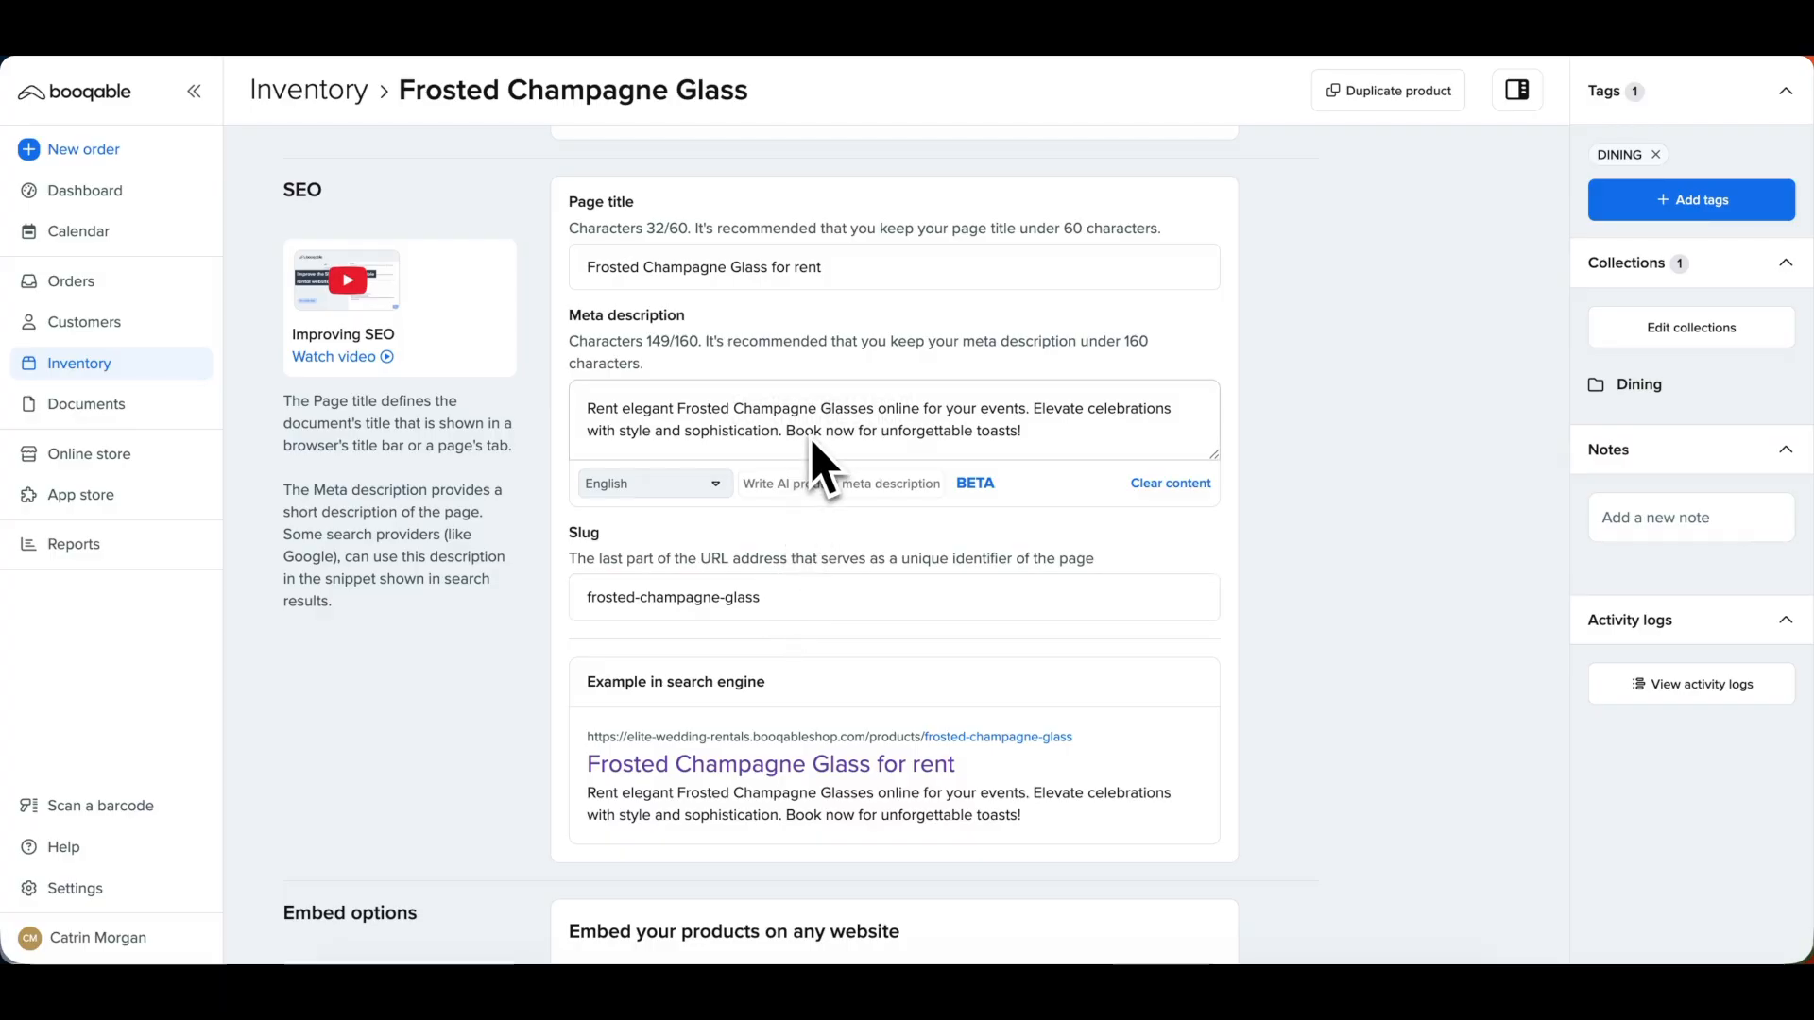
pyautogui.scroll(-3, 817, 454)
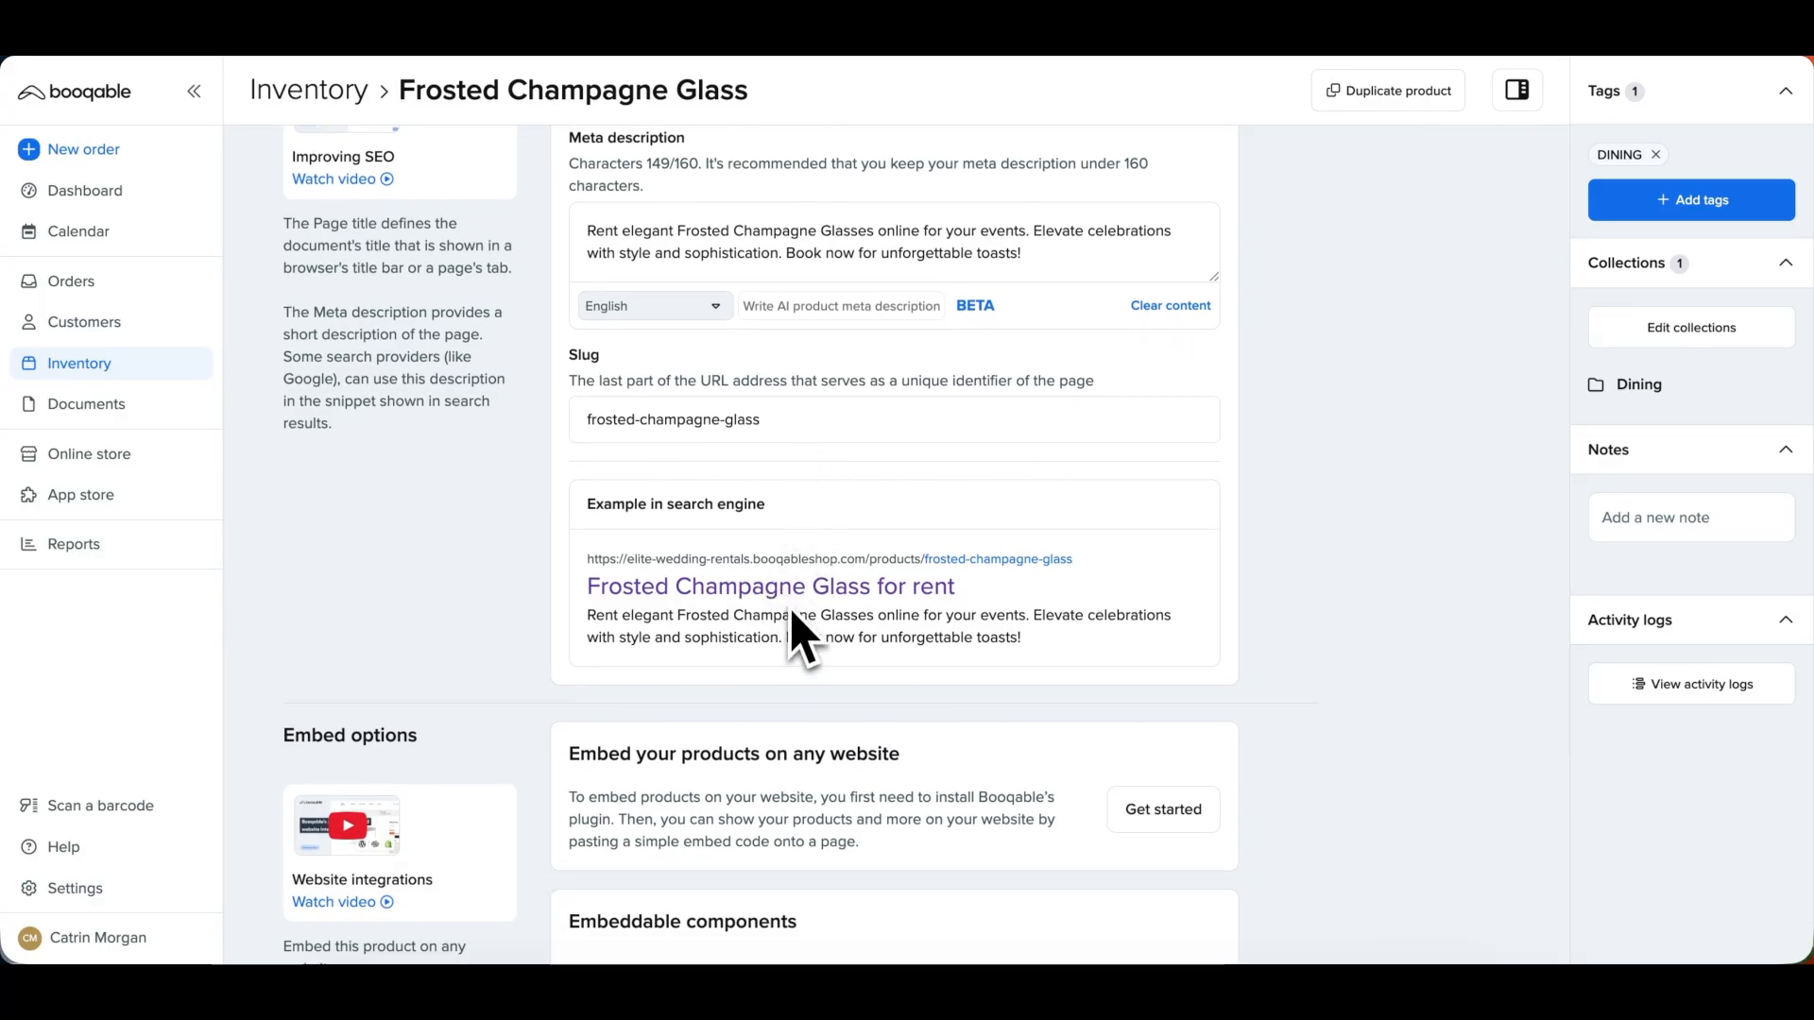
# - Change the SEO page title to "Frosted Champagne Glass for event rentals"
pyautogui.scroll(2, 791, 605)
pyautogui.scroll(1, 818, 361)
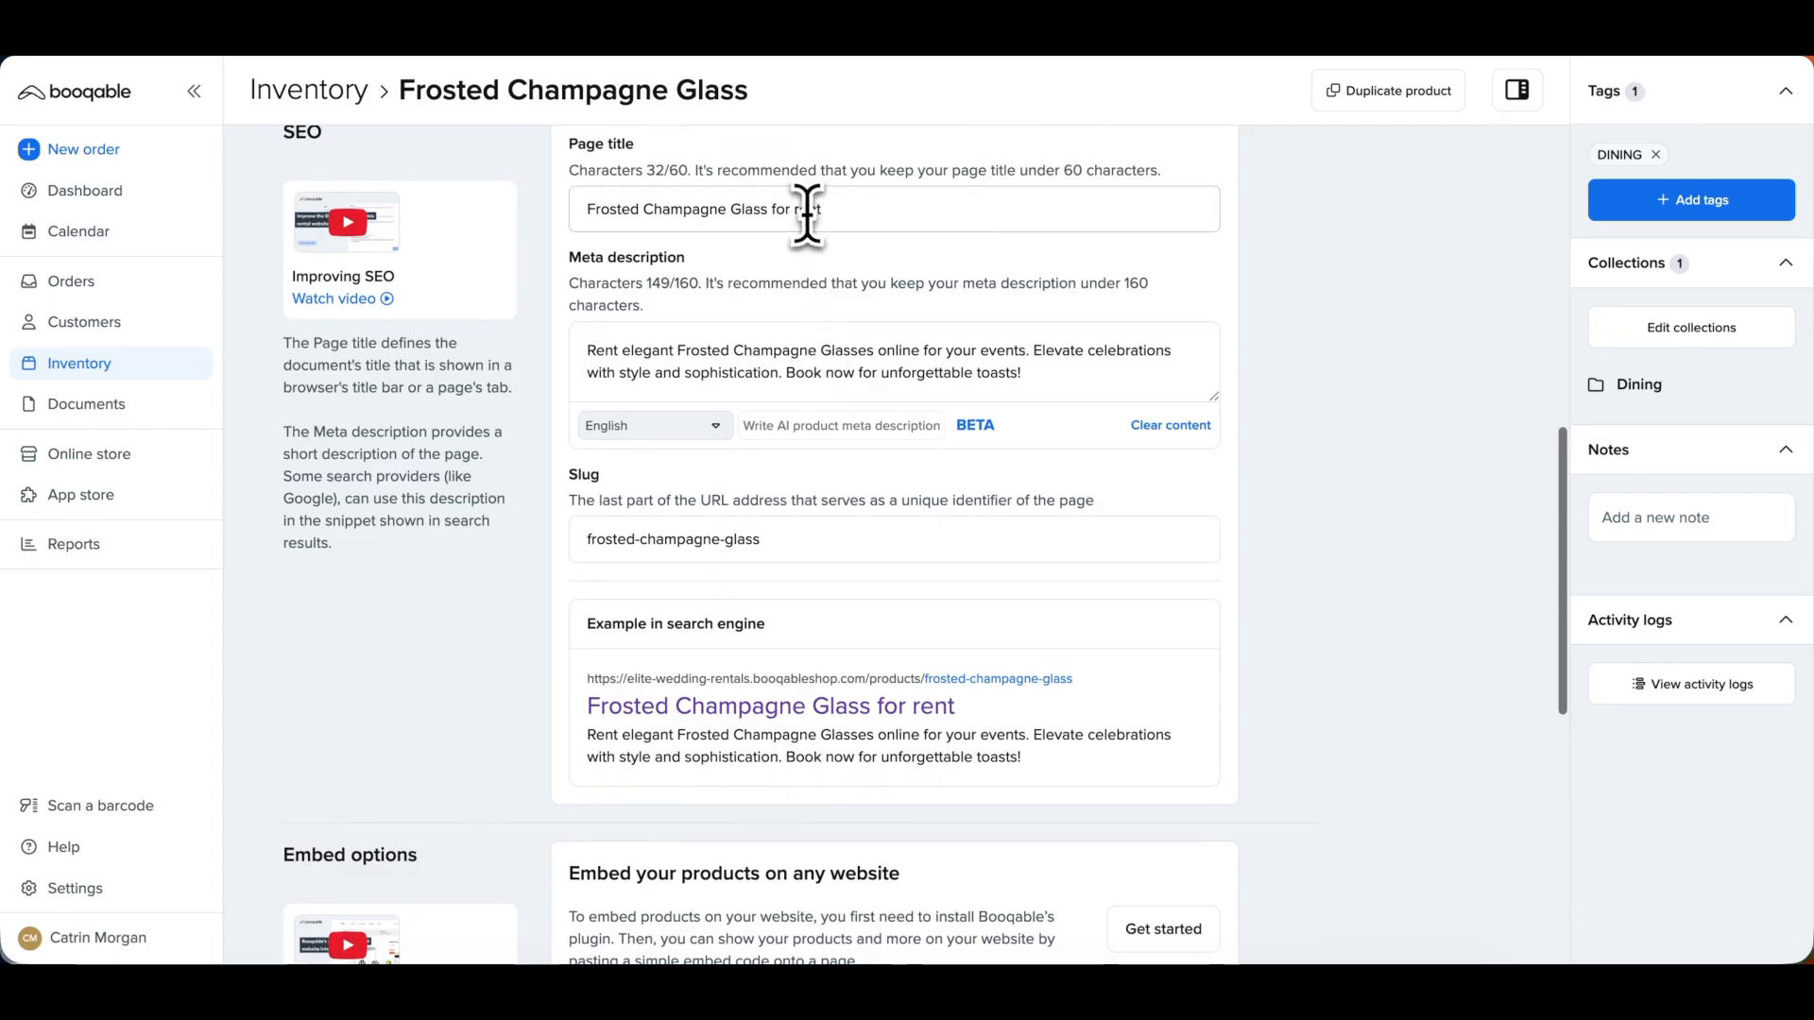
pyautogui.click(796, 209)
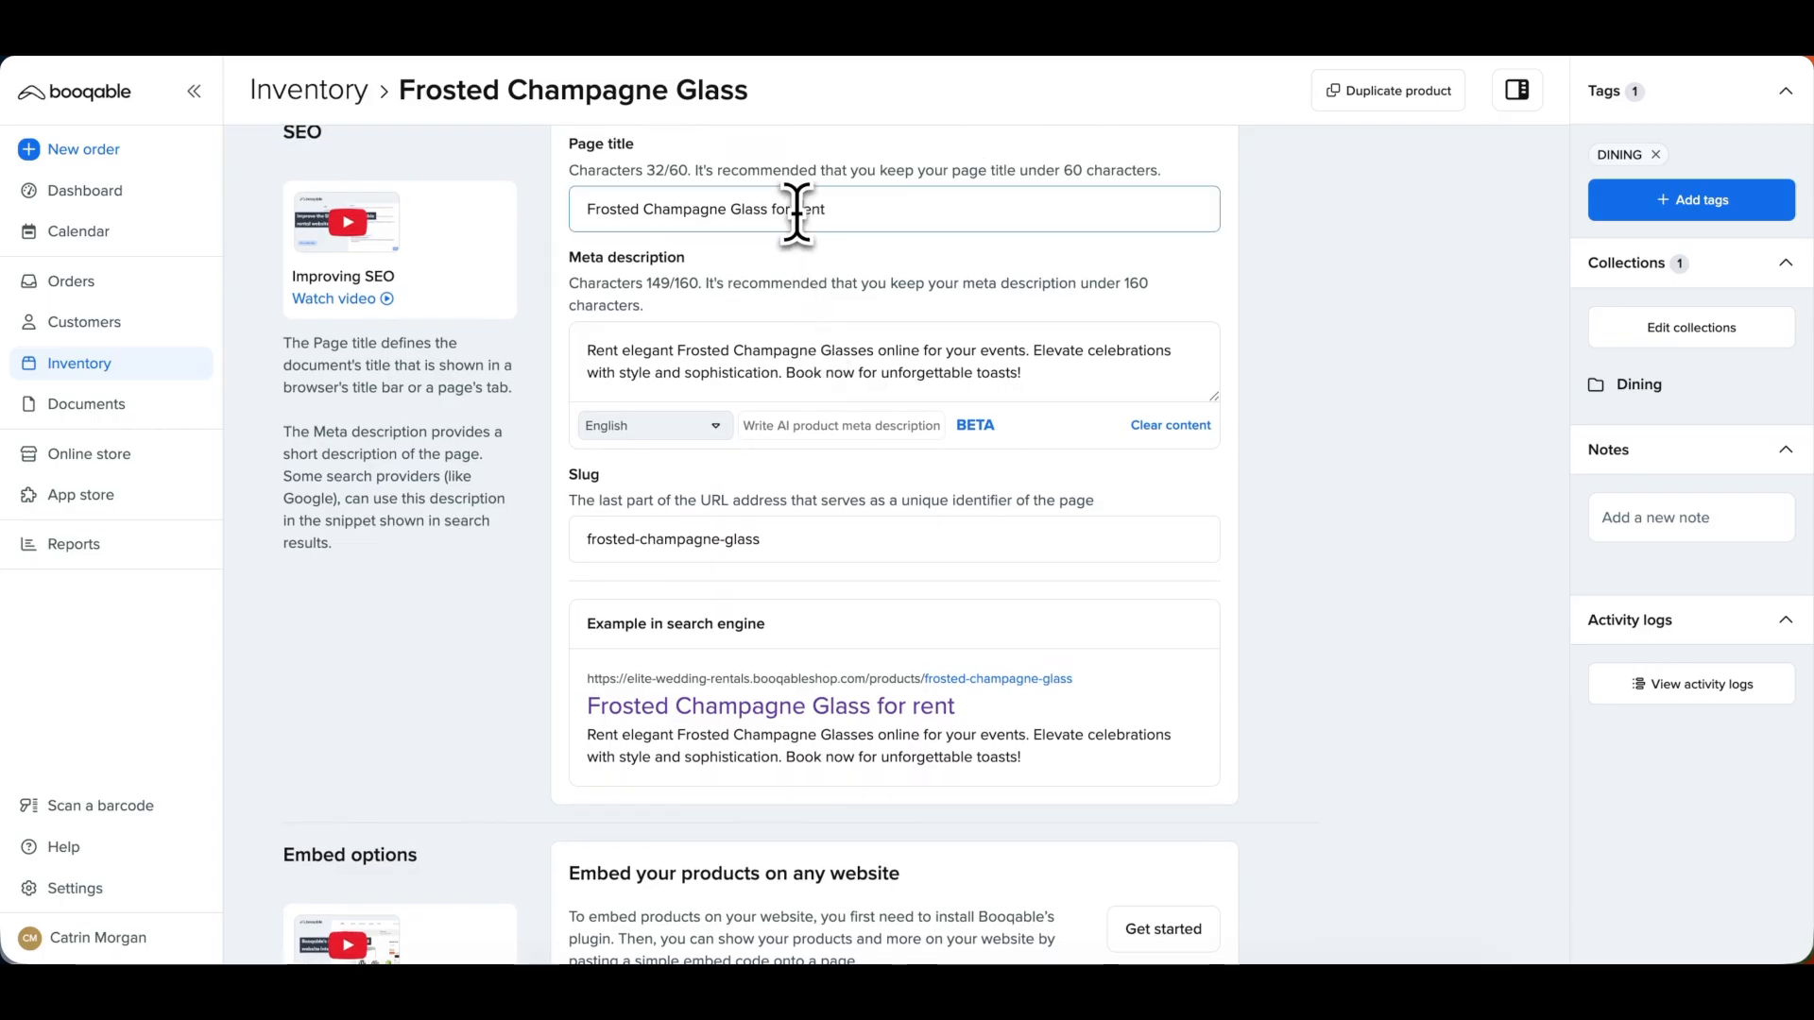
pyautogui.write('events')
pyautogui.press('BackSpace')
pyautogui.write('r')
pyautogui.click(893, 215)
pyautogui.write('a')
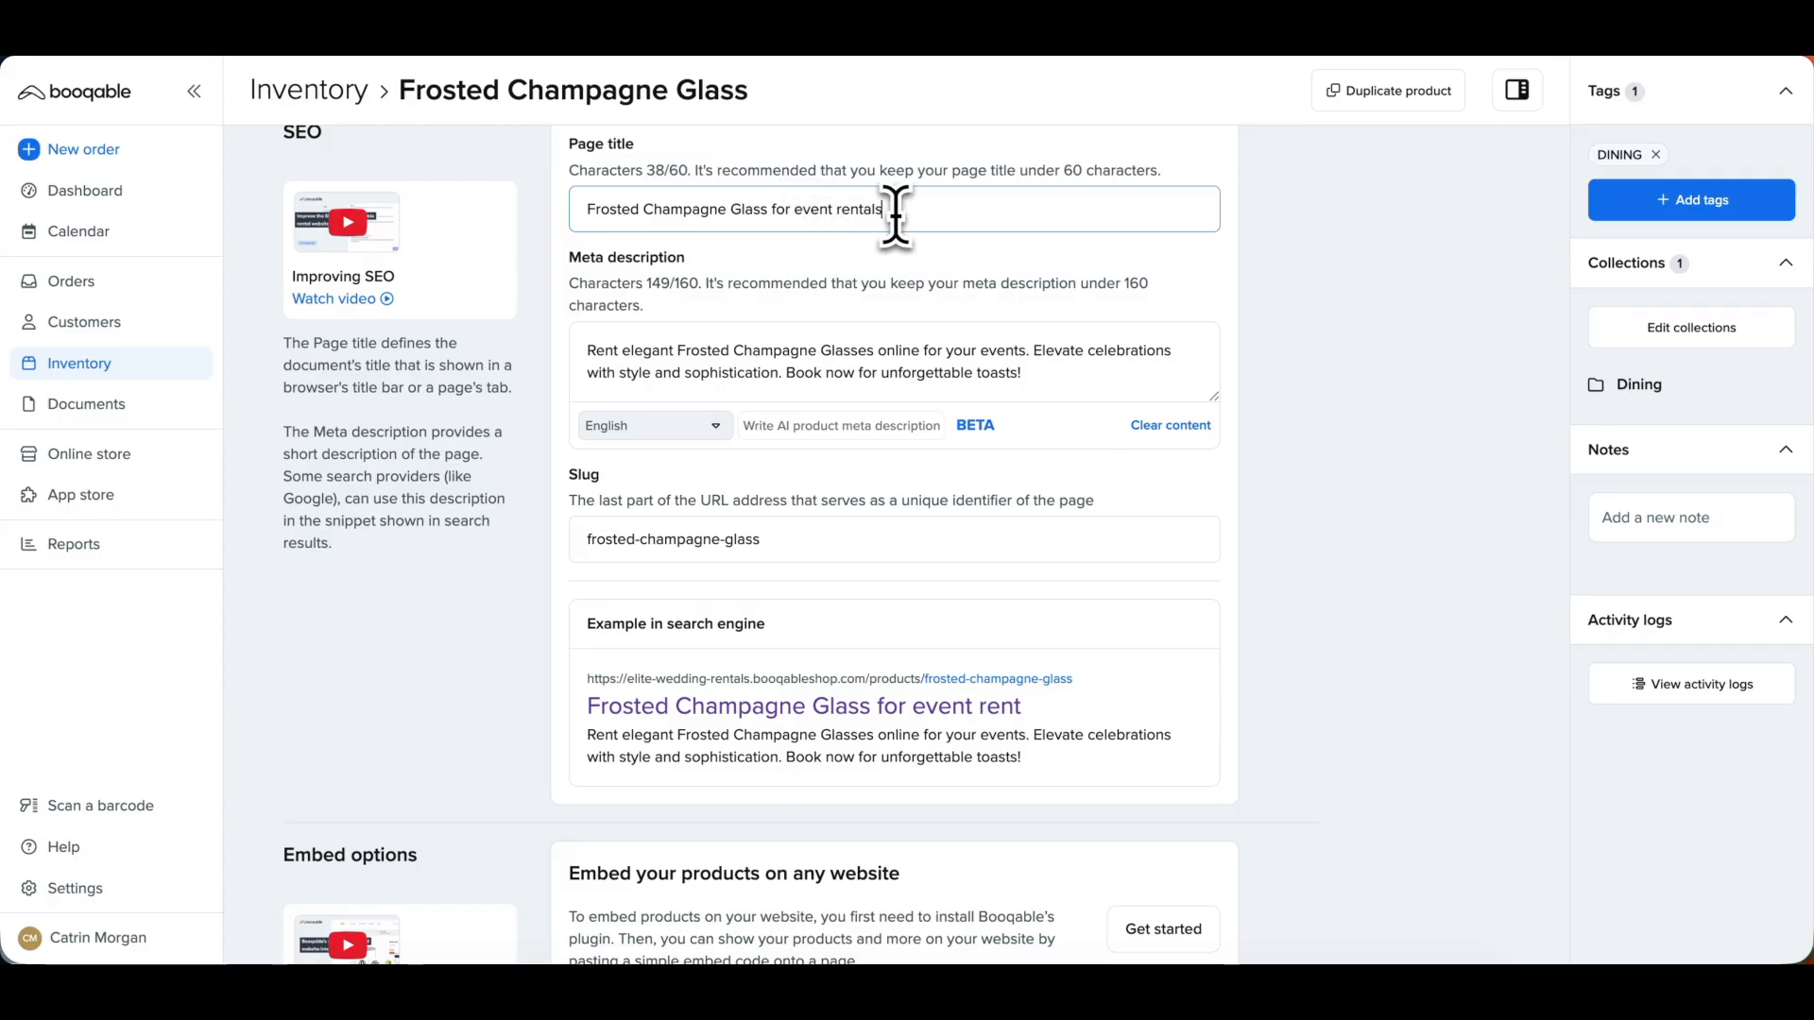
pyautogui.write('ls')
pyautogui.scroll(-1, 1062, 763)
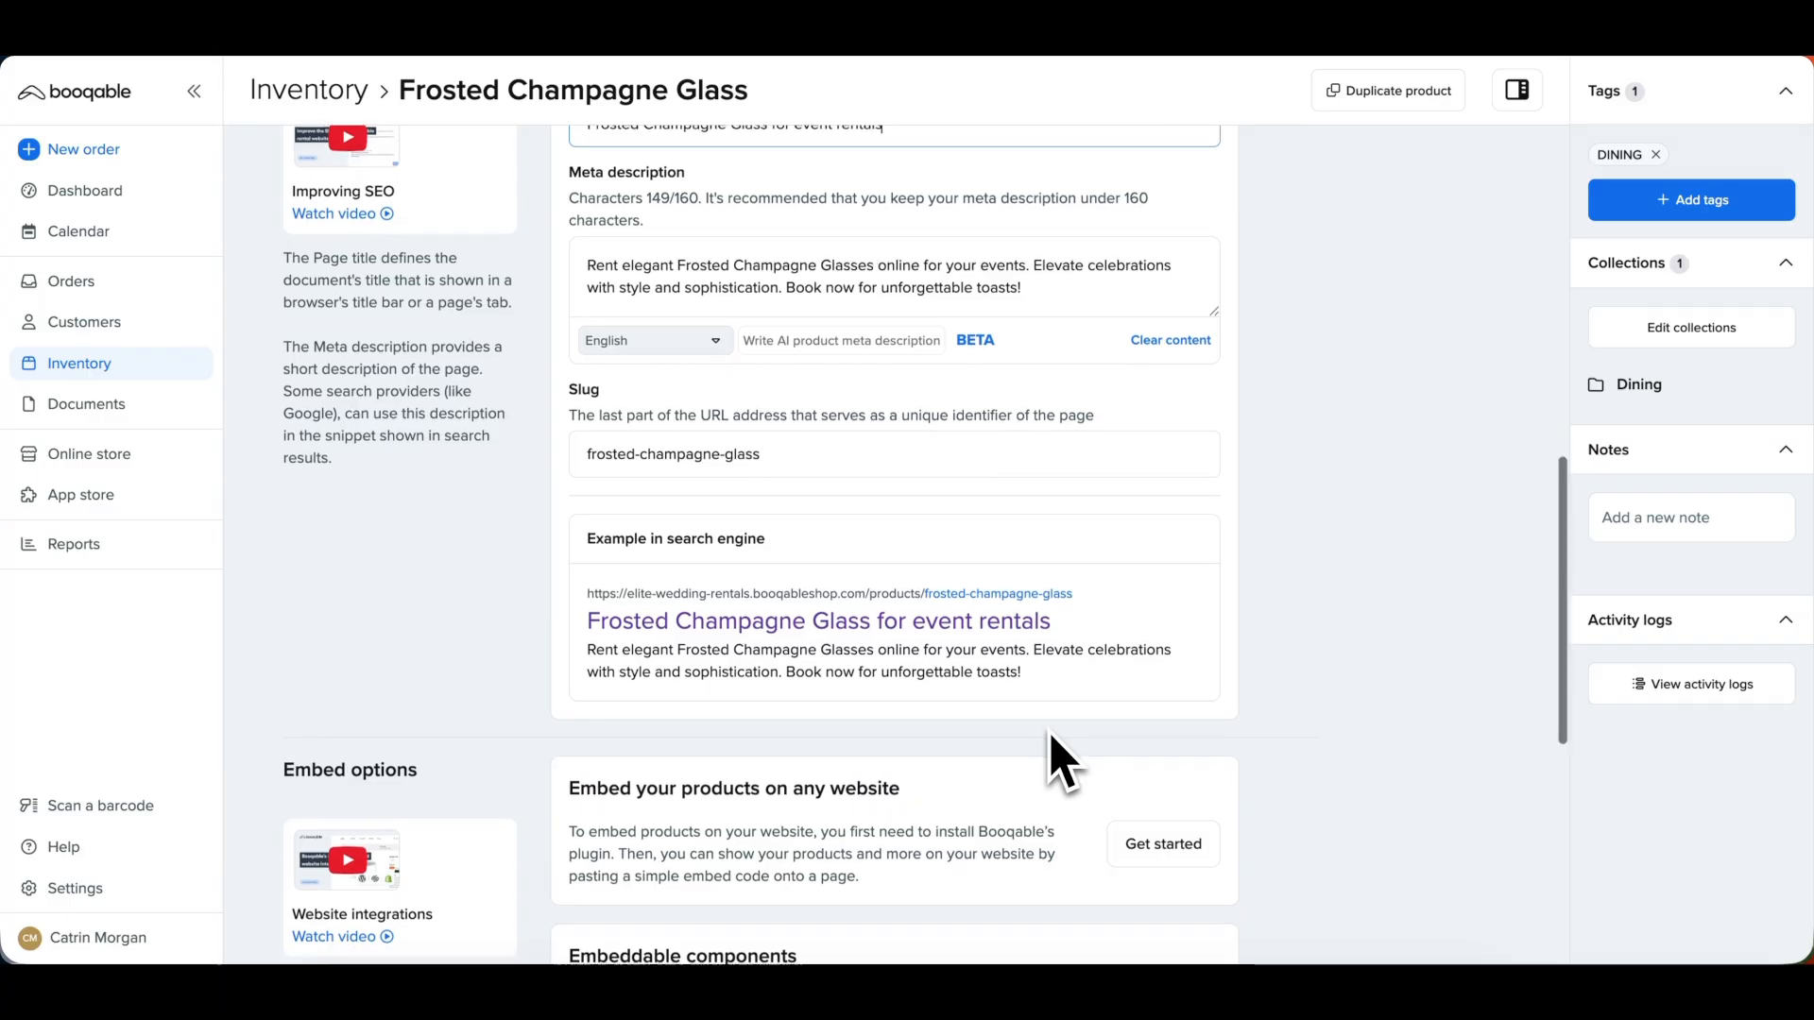
# - Browse the embeddable components, copy the HTML embed code of the Detail view, and save the product
pyautogui.scroll(-5, 1063, 764)
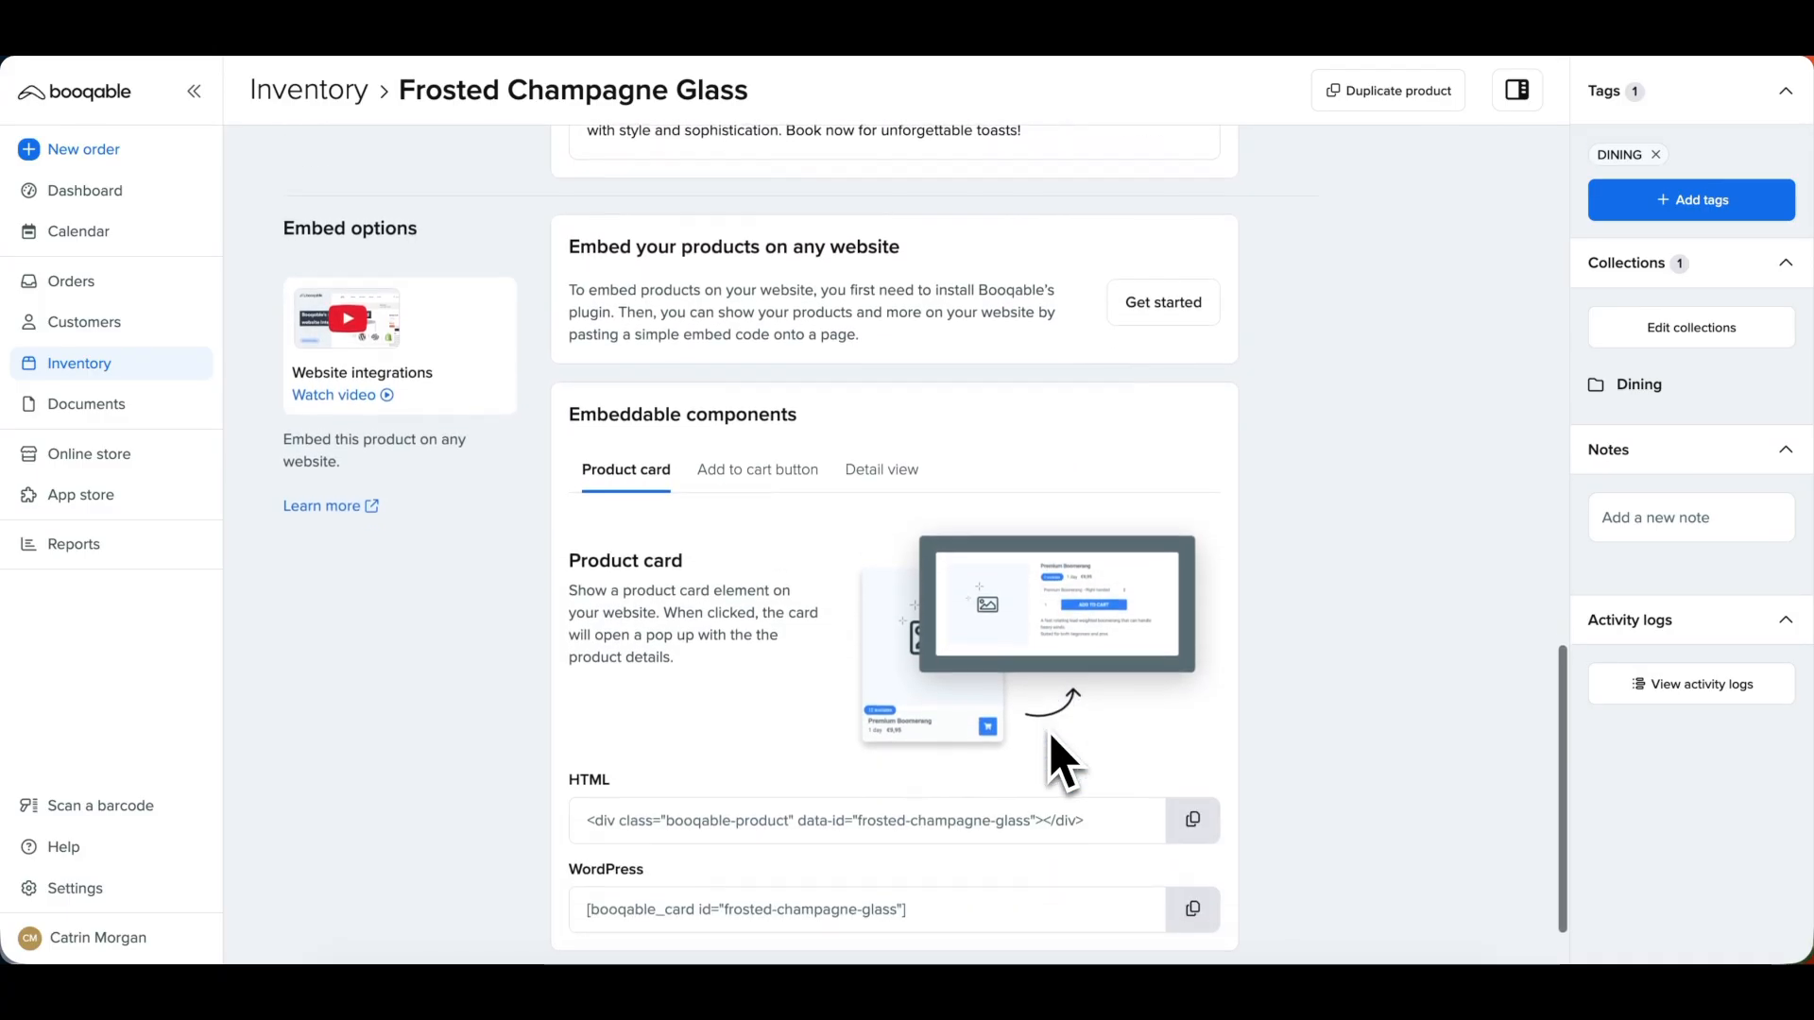
pyautogui.scroll(-2, 1063, 763)
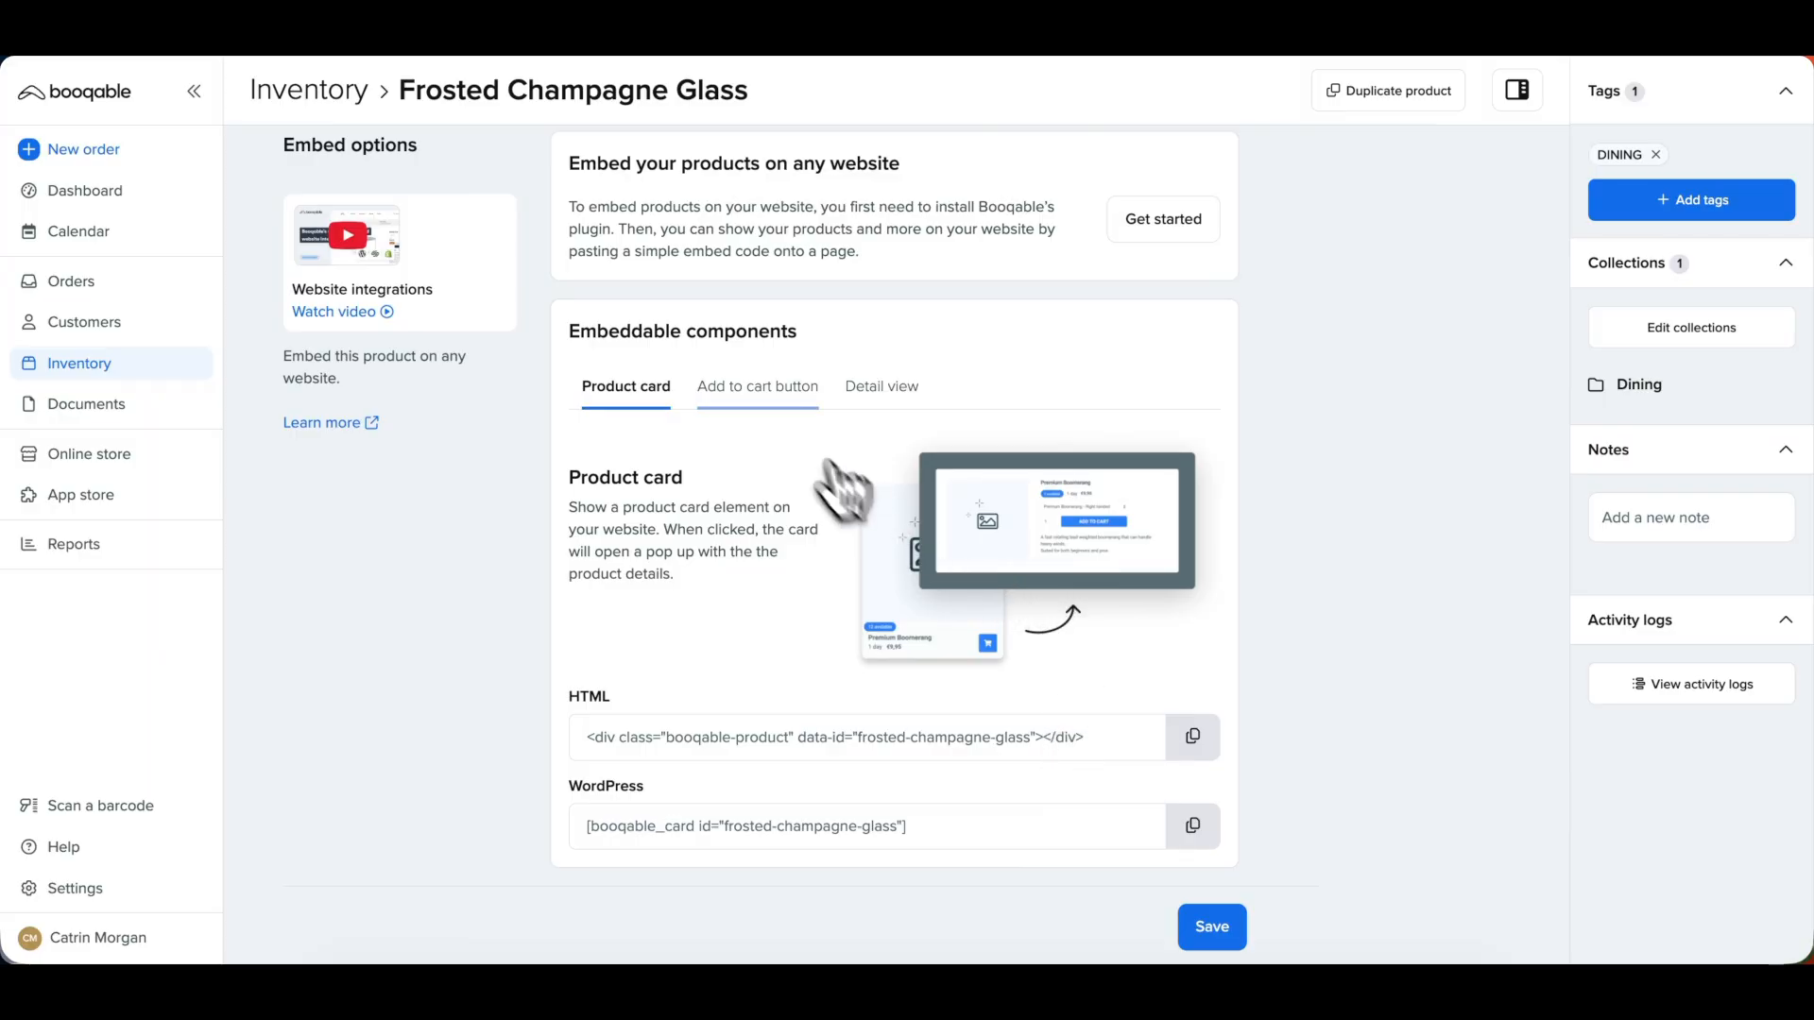
pyautogui.click(780, 403)
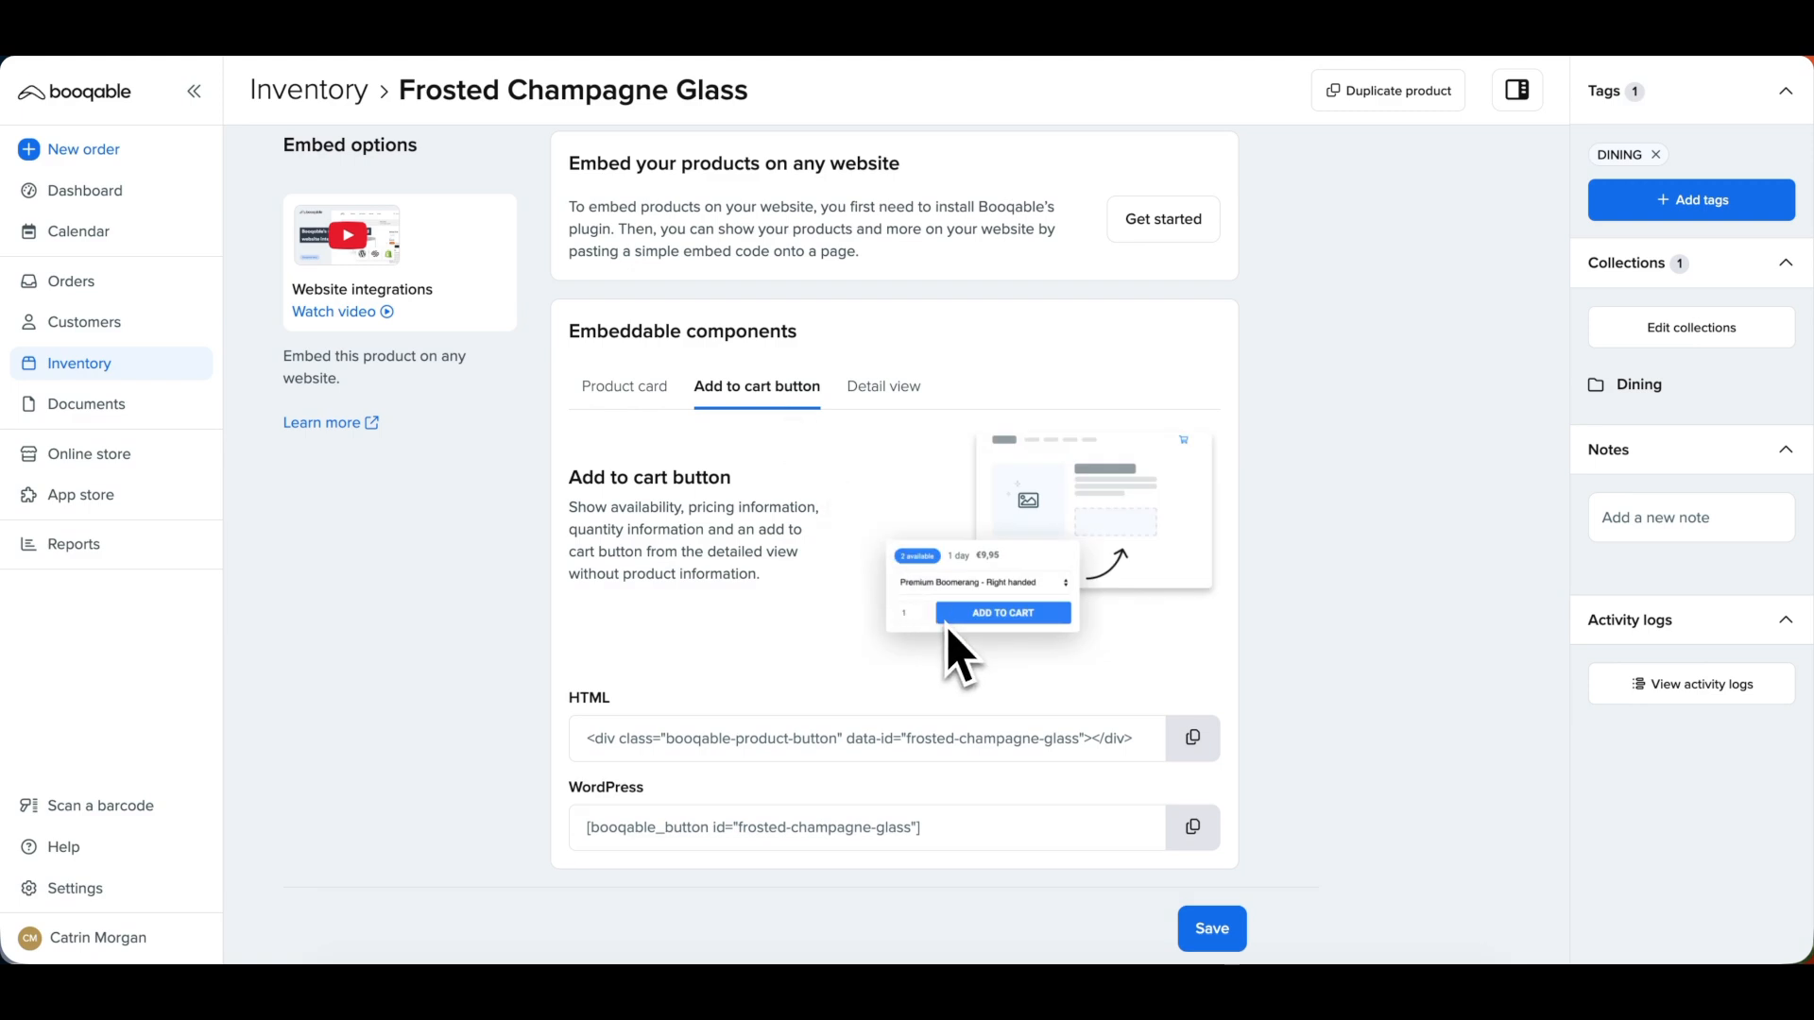
pyautogui.click(880, 406)
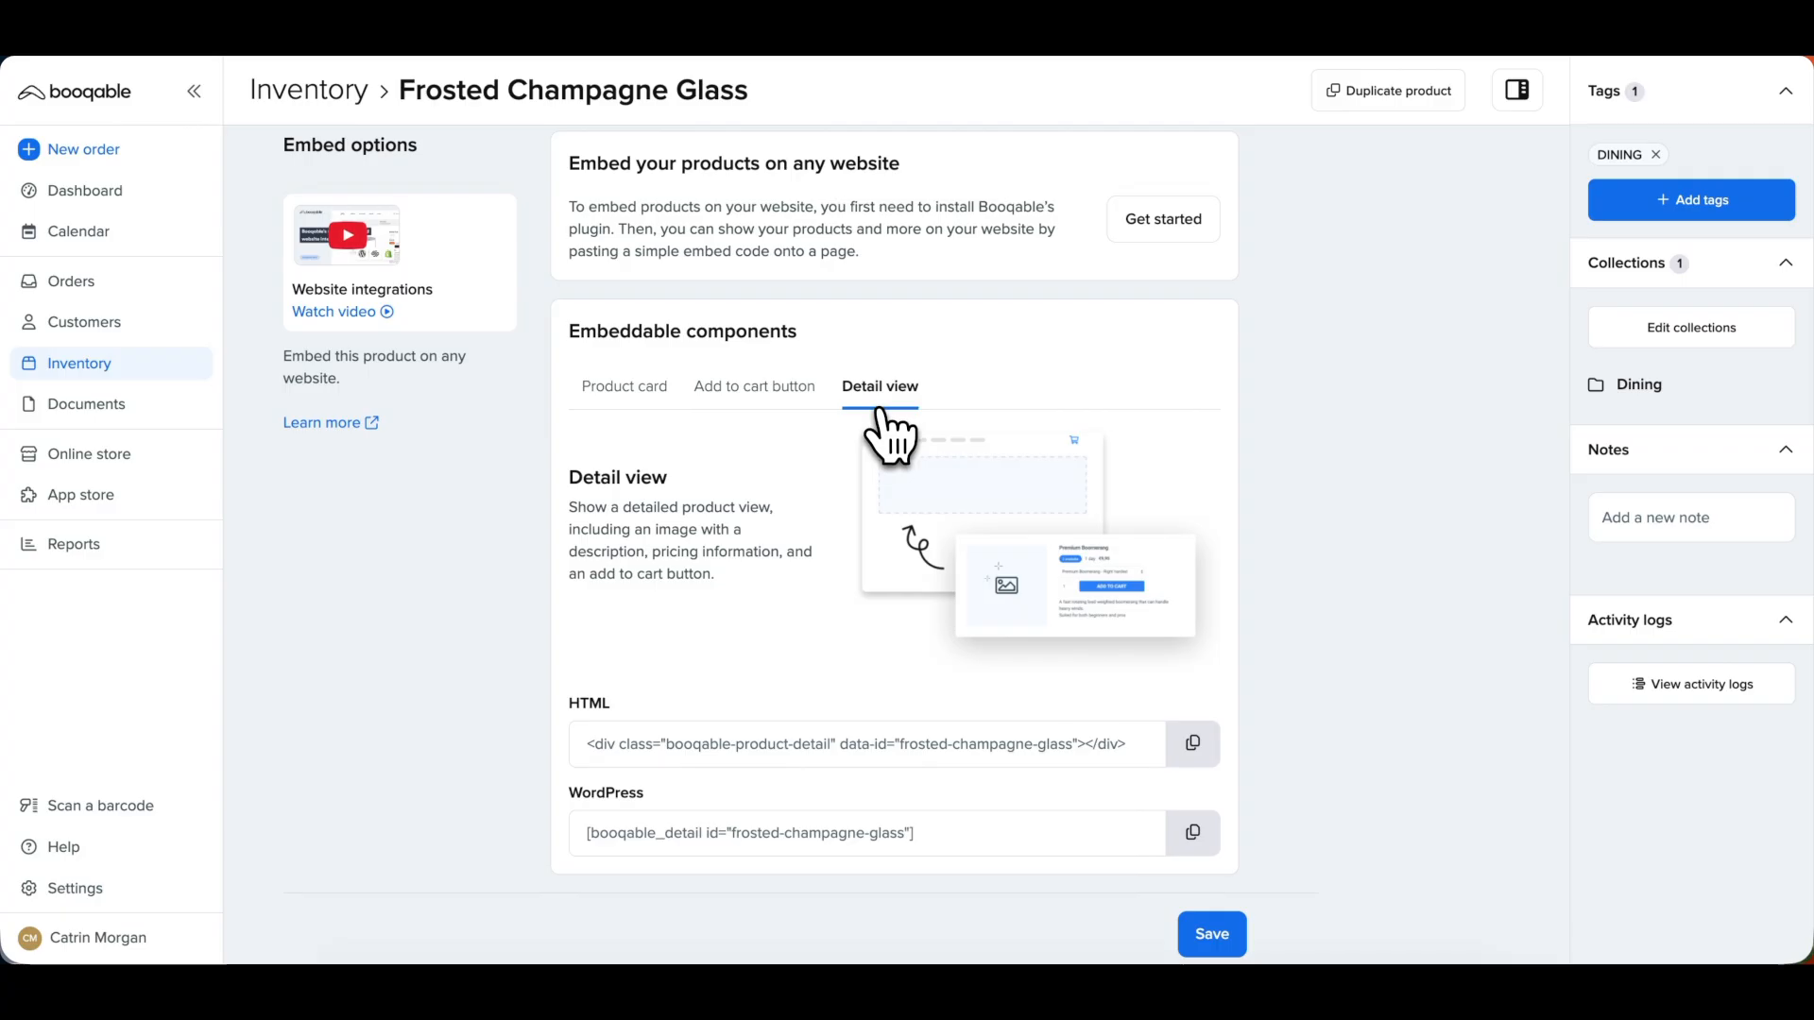
pyautogui.click(1194, 743)
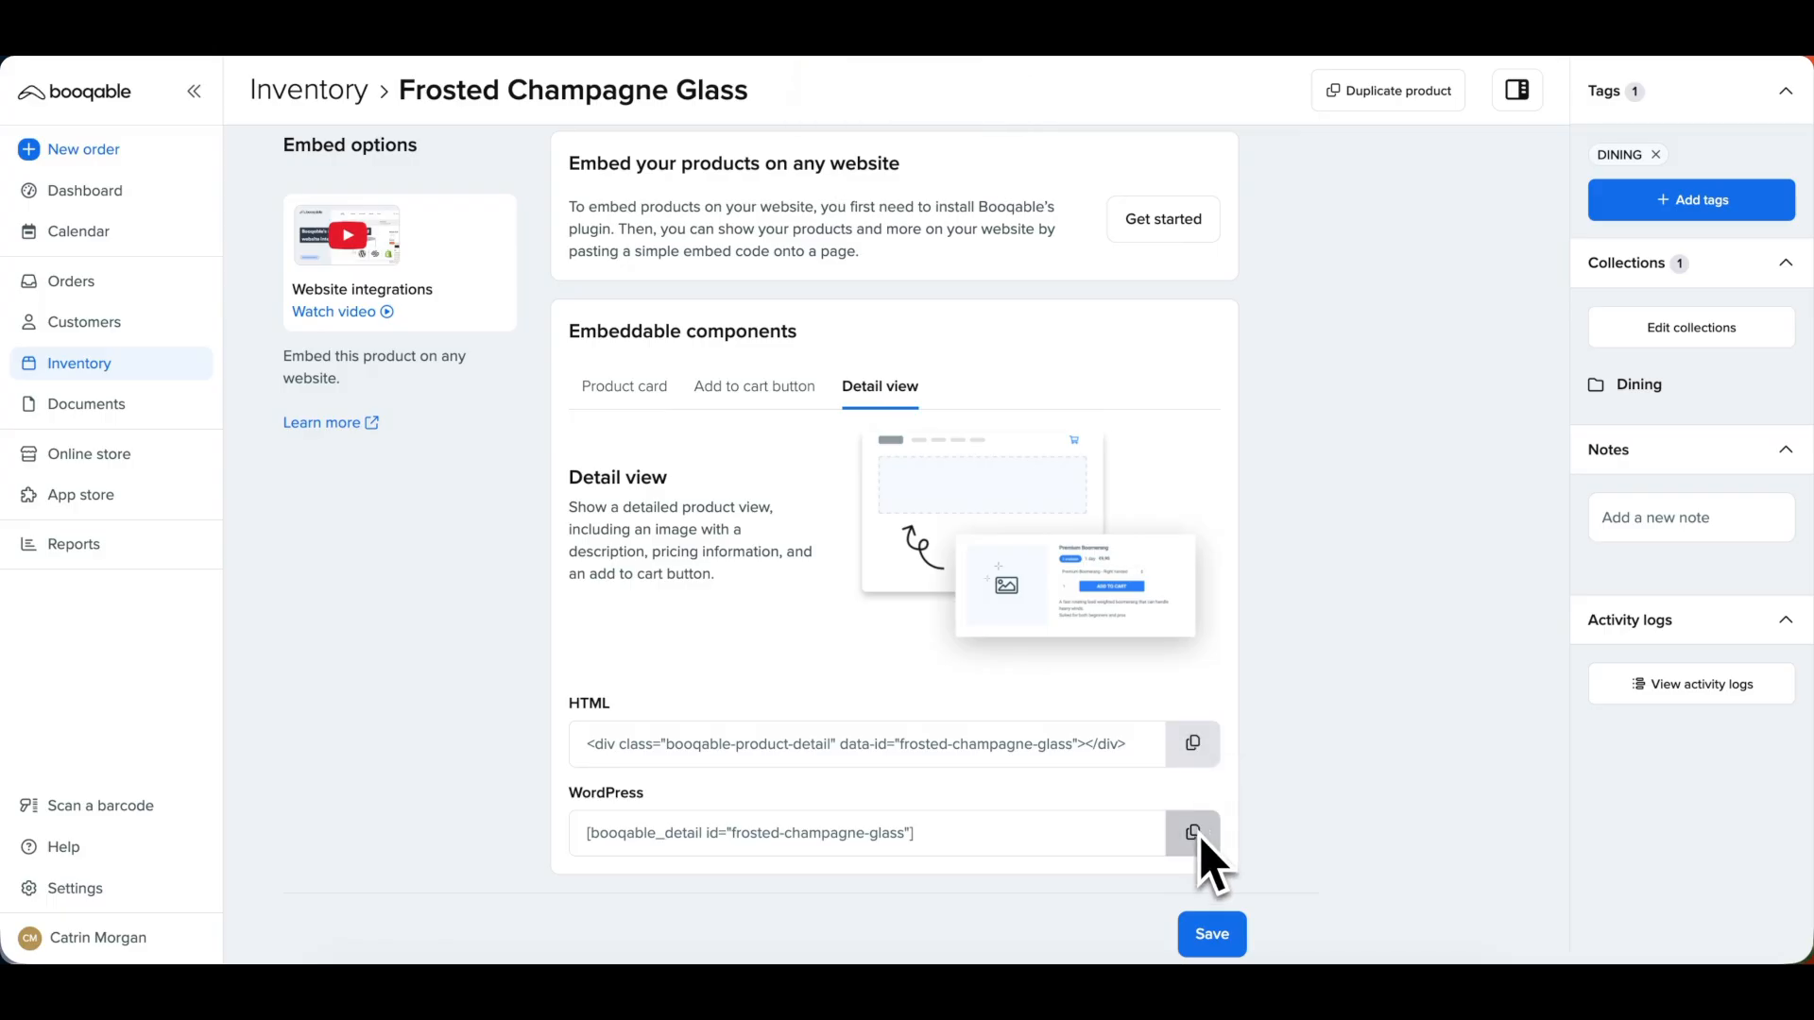
pyautogui.click(1210, 936)
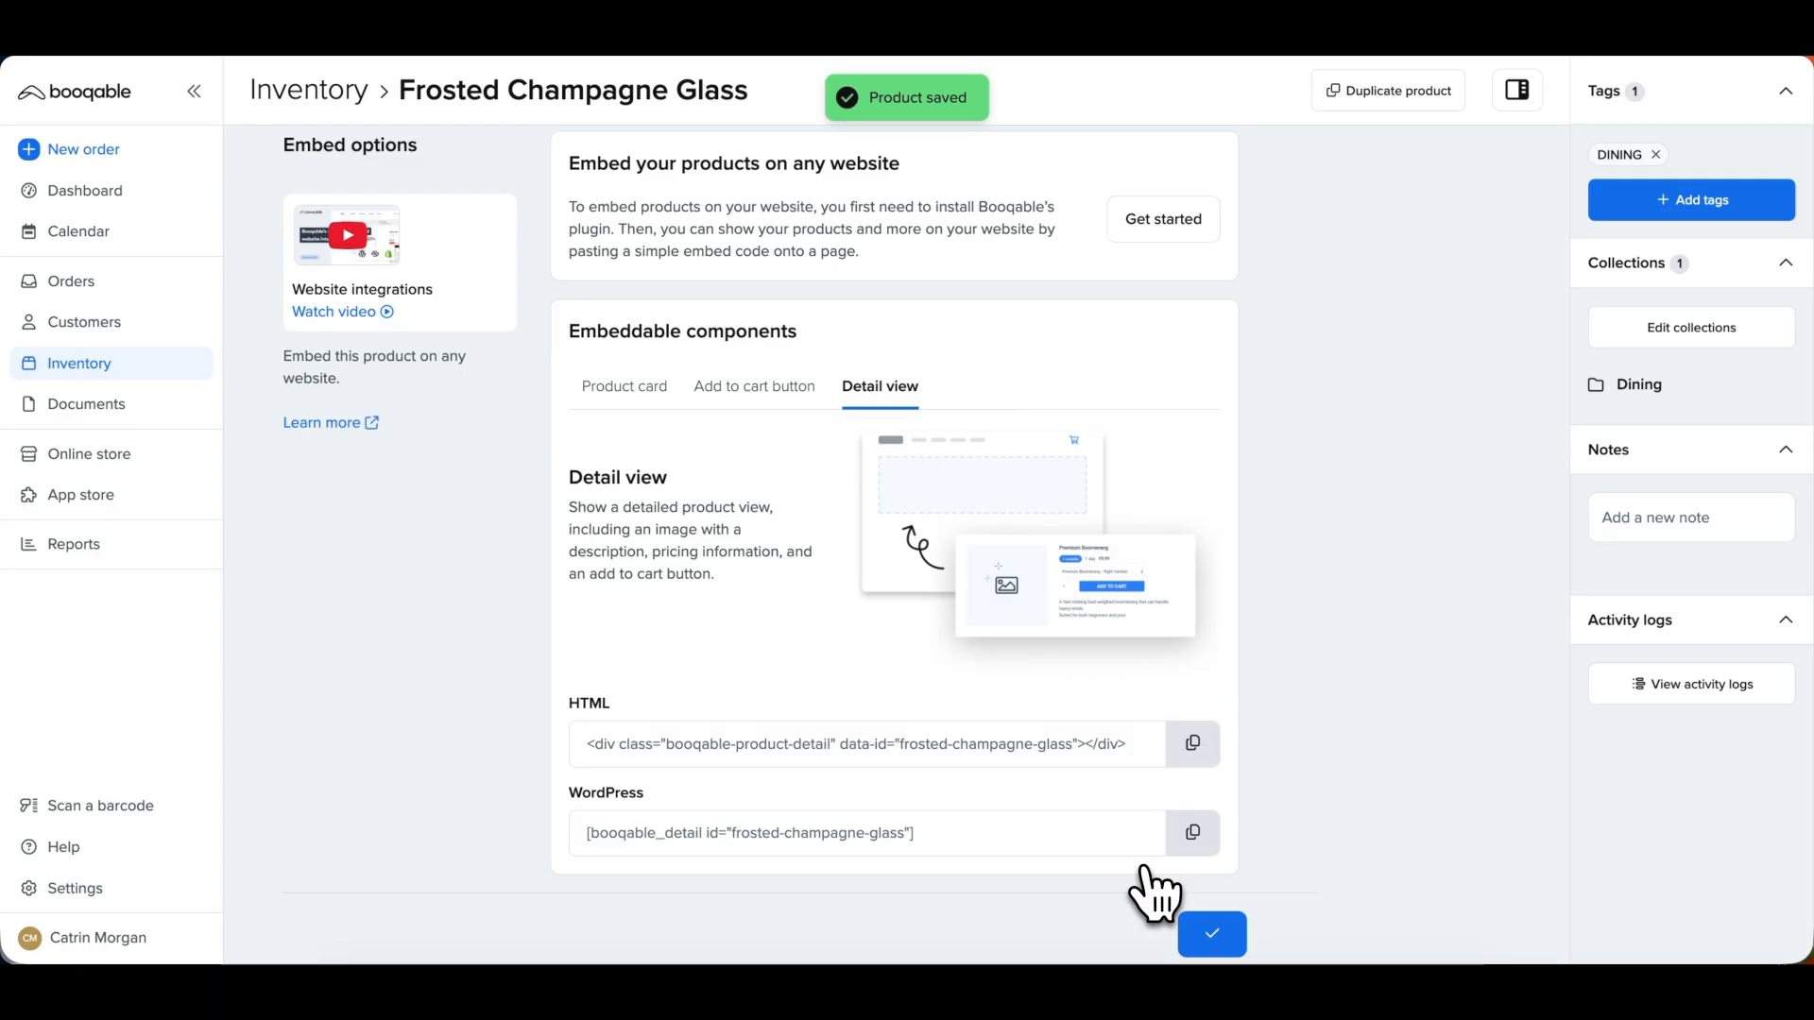
# - Check the product's order history and its scheduled downtimes
pyautogui.scroll(15, 1154, 893)
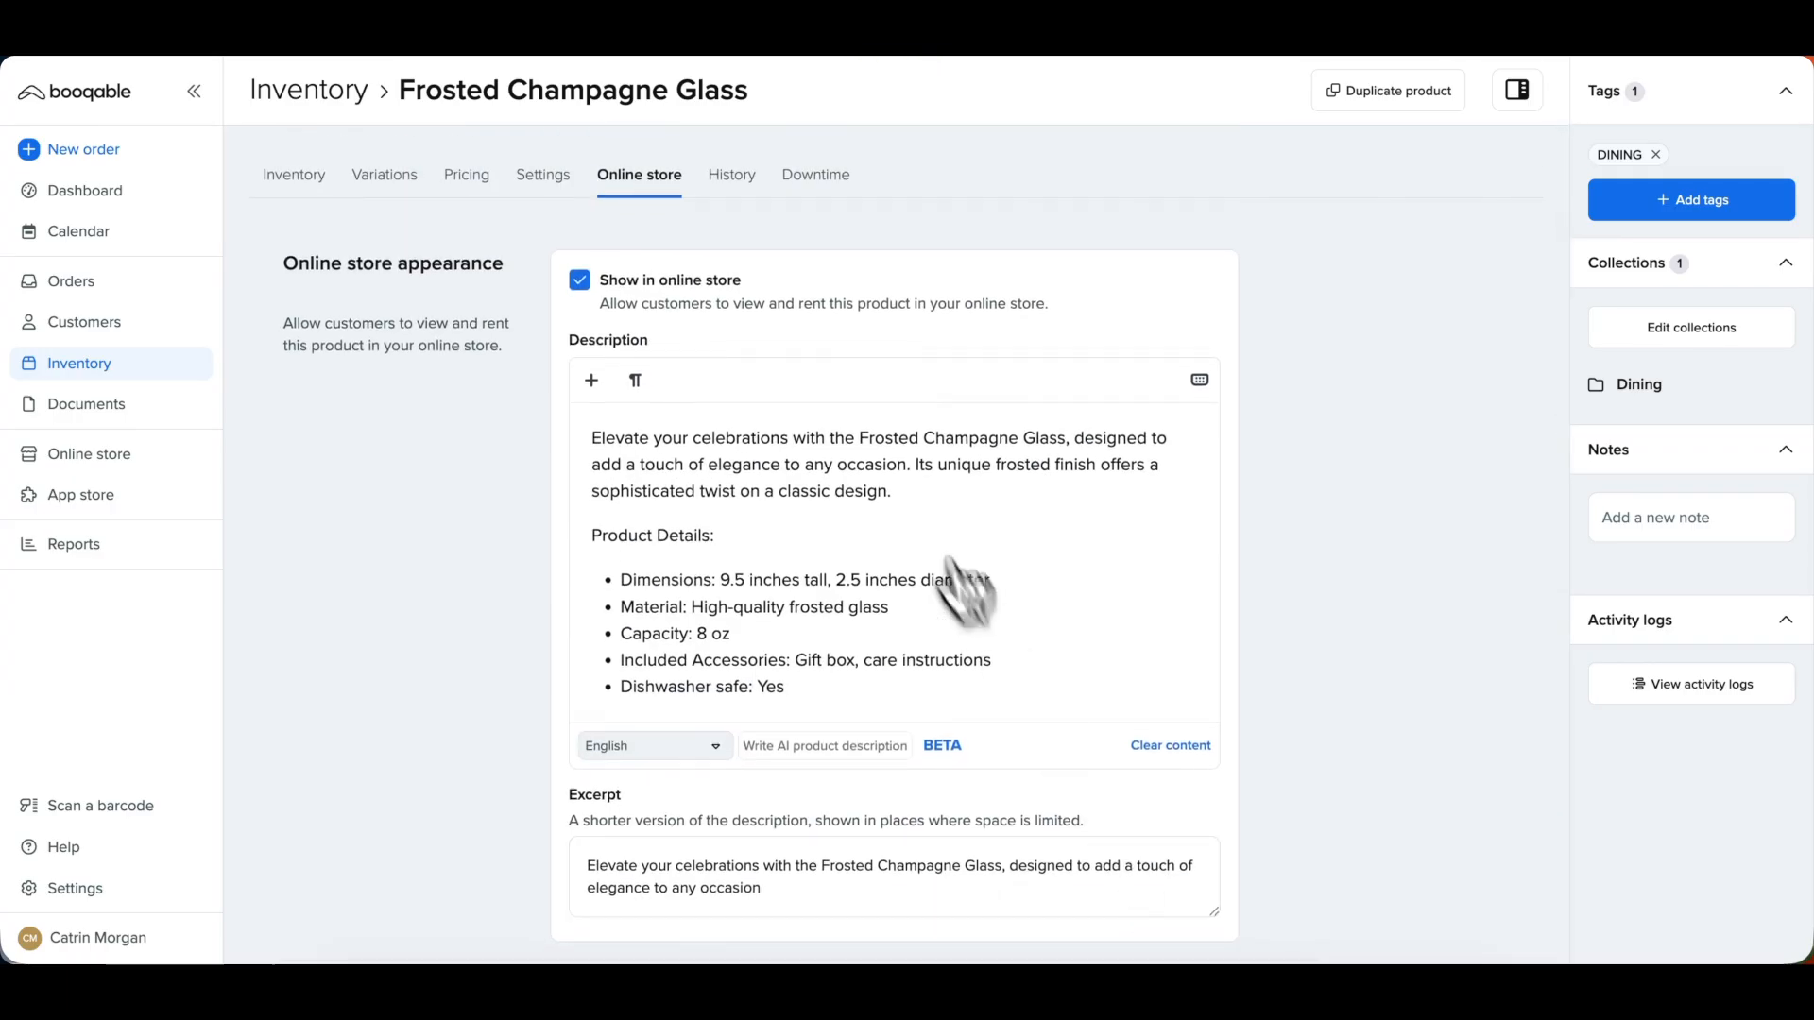
pyautogui.click(738, 186)
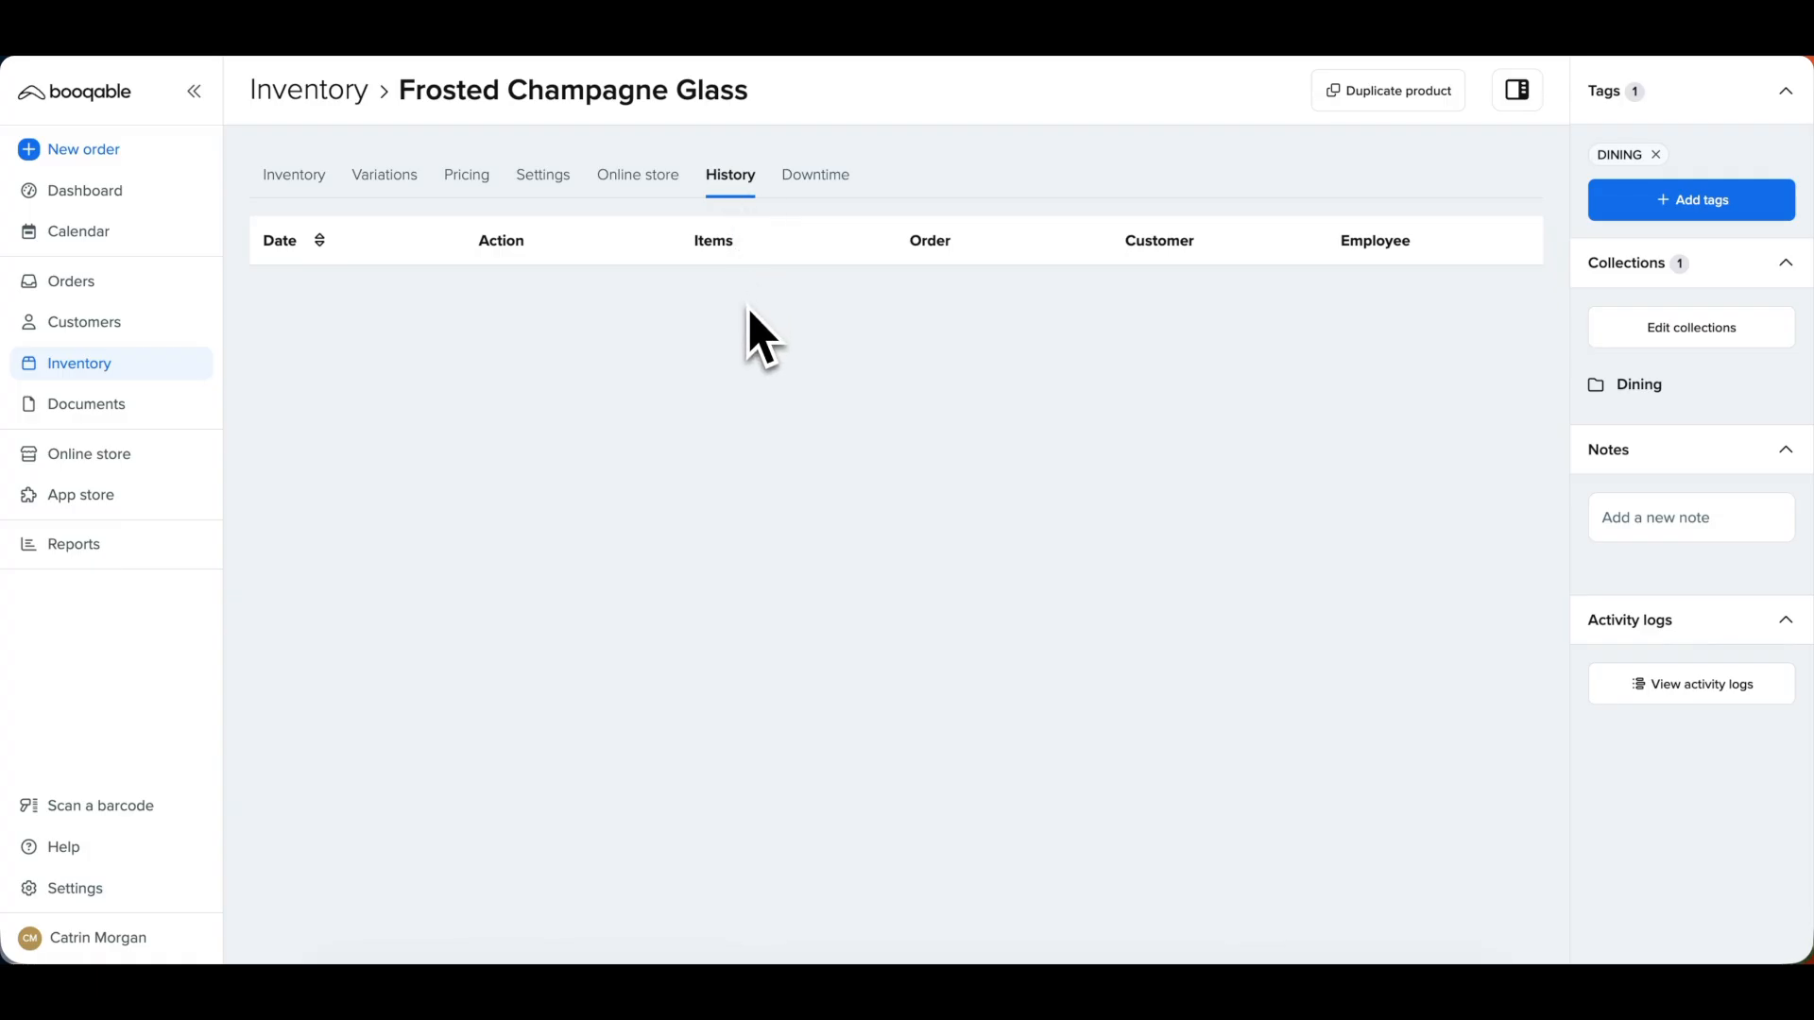
pyautogui.click(809, 189)
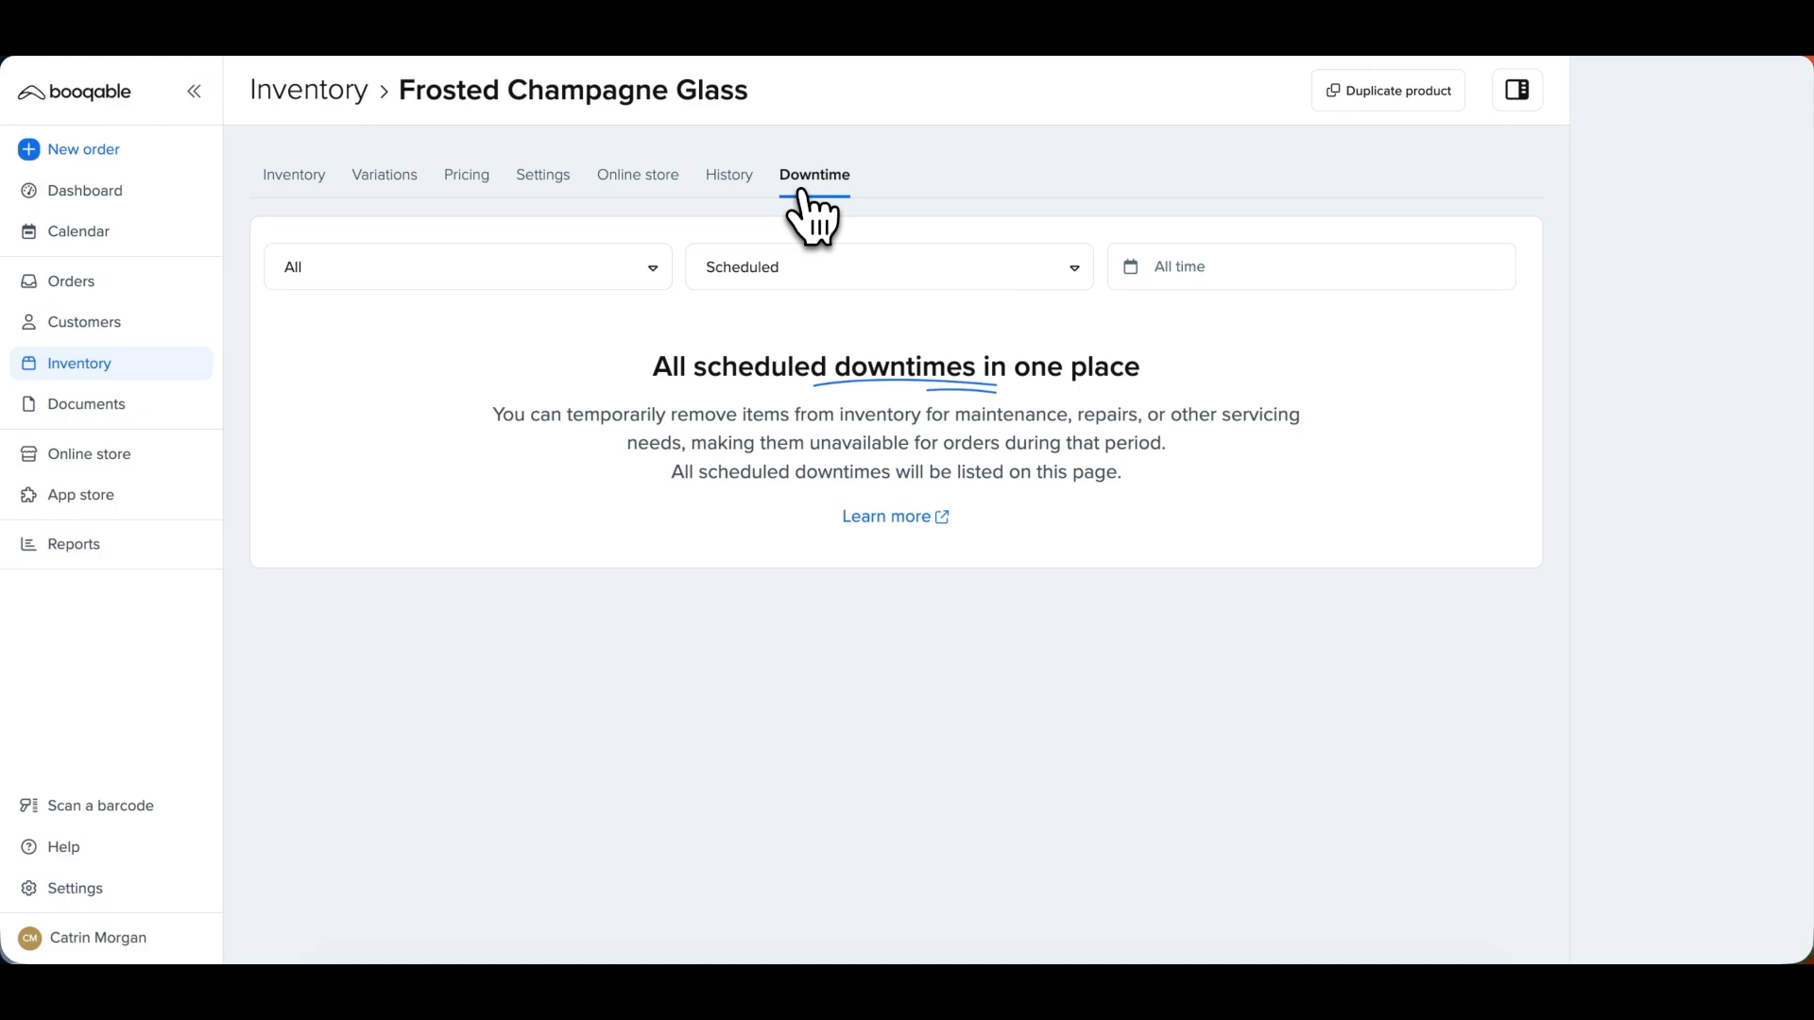
pyautogui.click(312, 189)
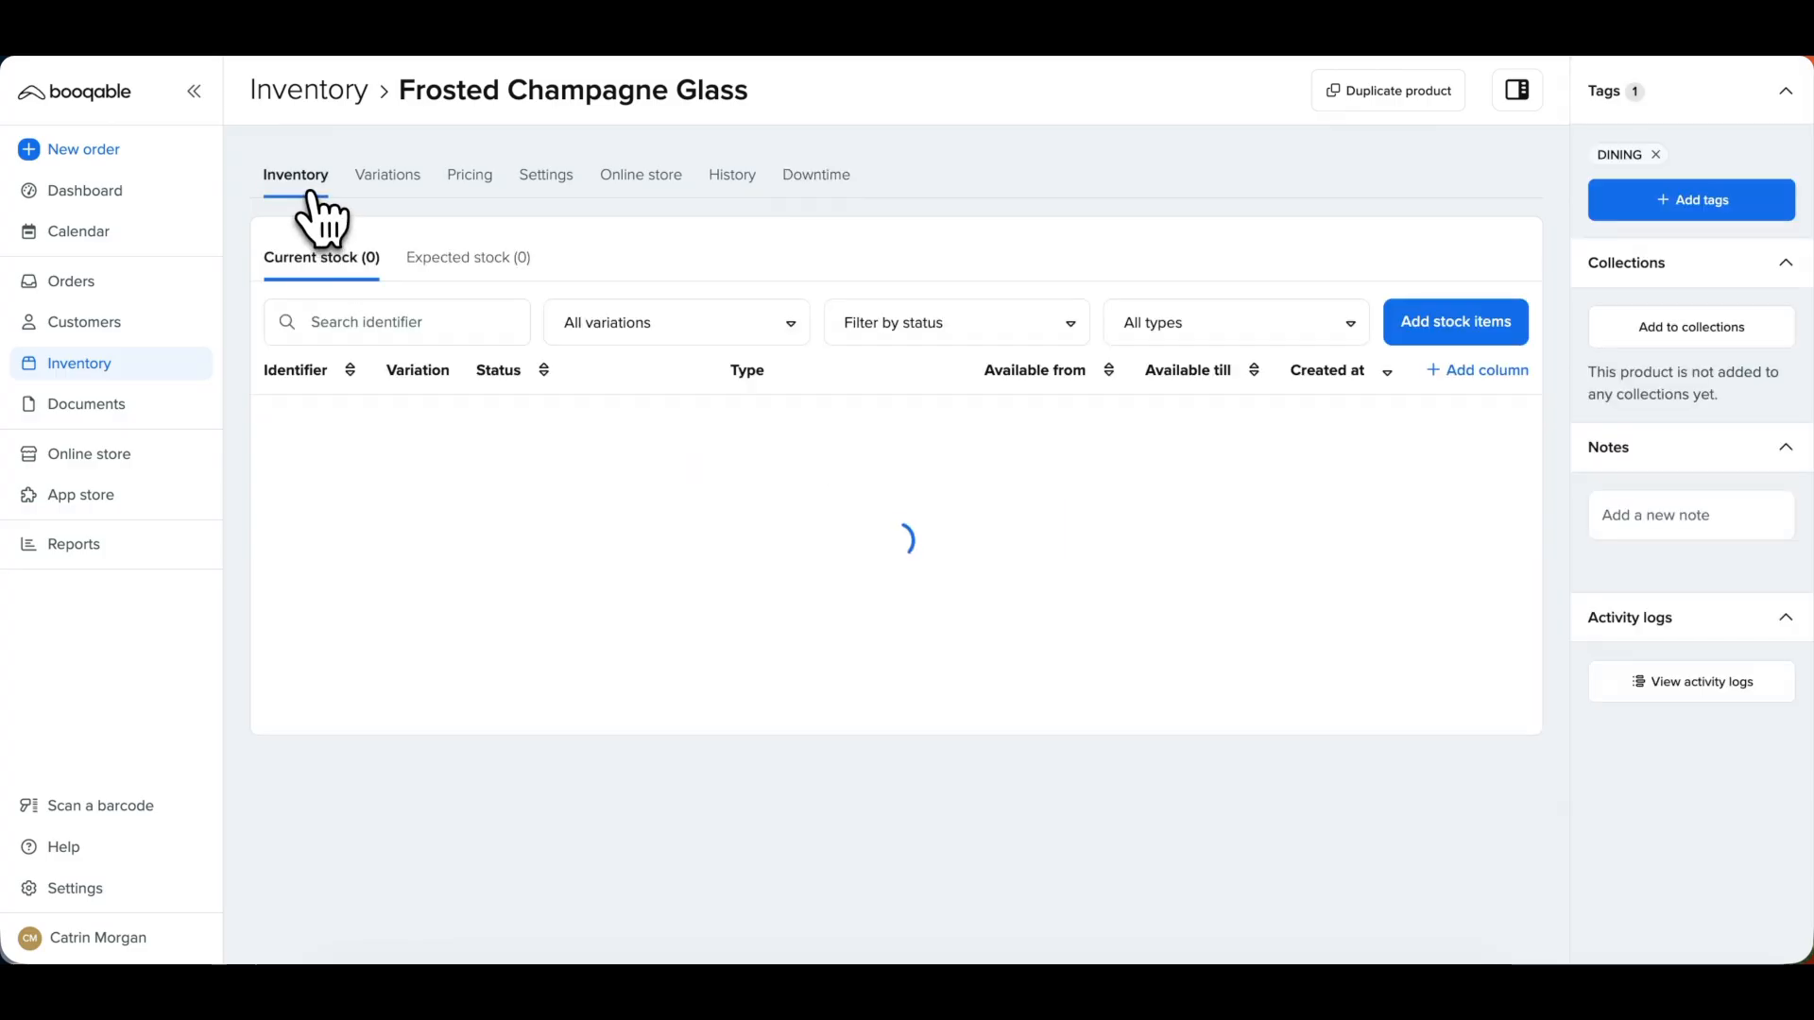
pyautogui.click(1497, 436)
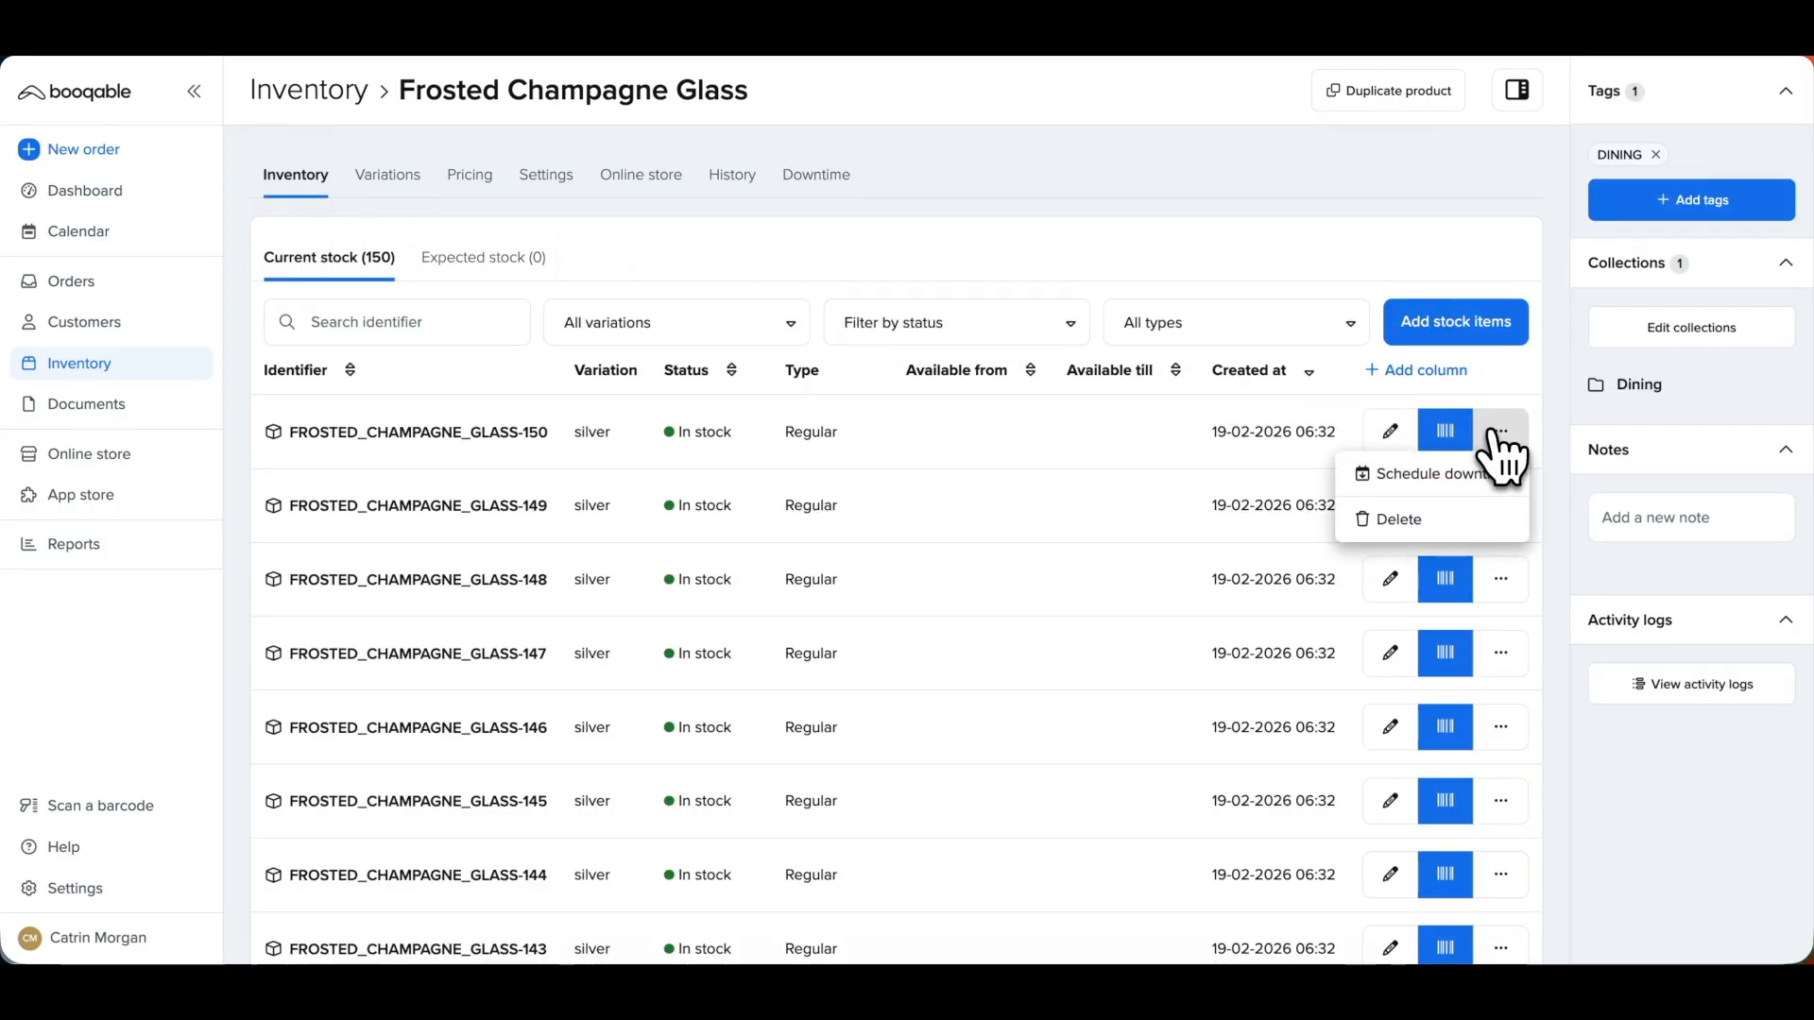
pyautogui.click(1434, 482)
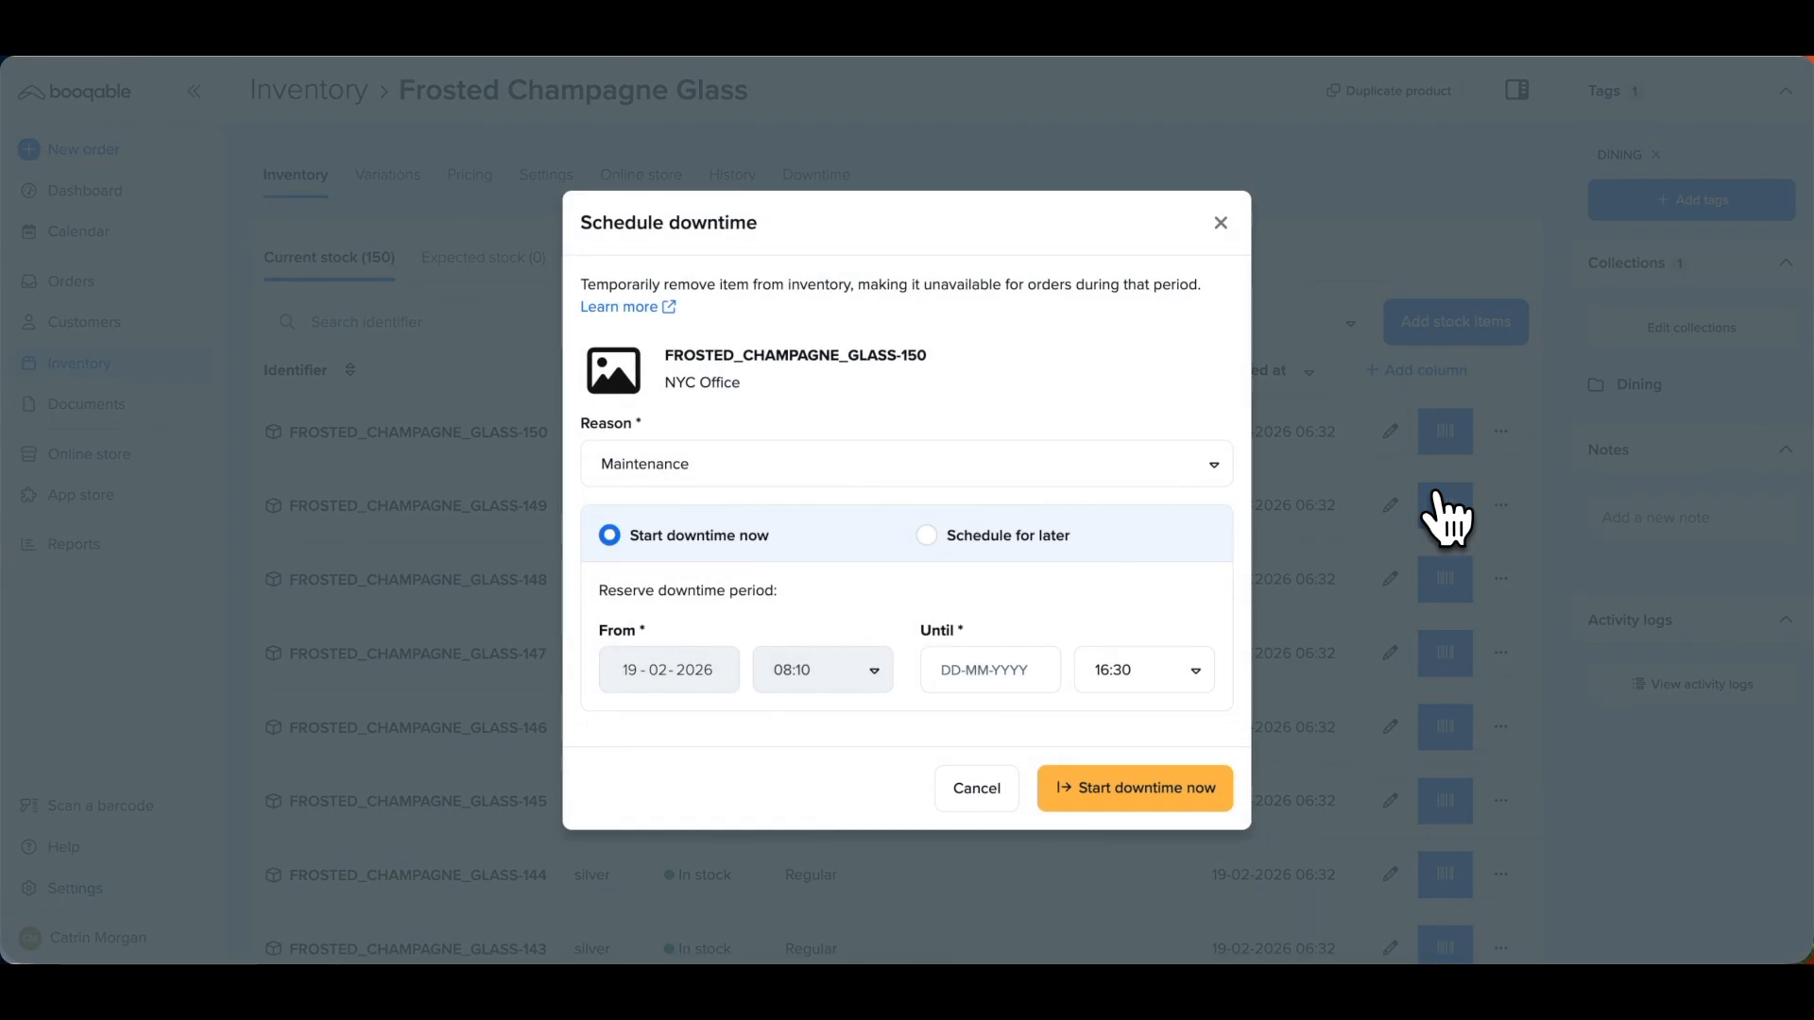
pyautogui.click(1039, 477)
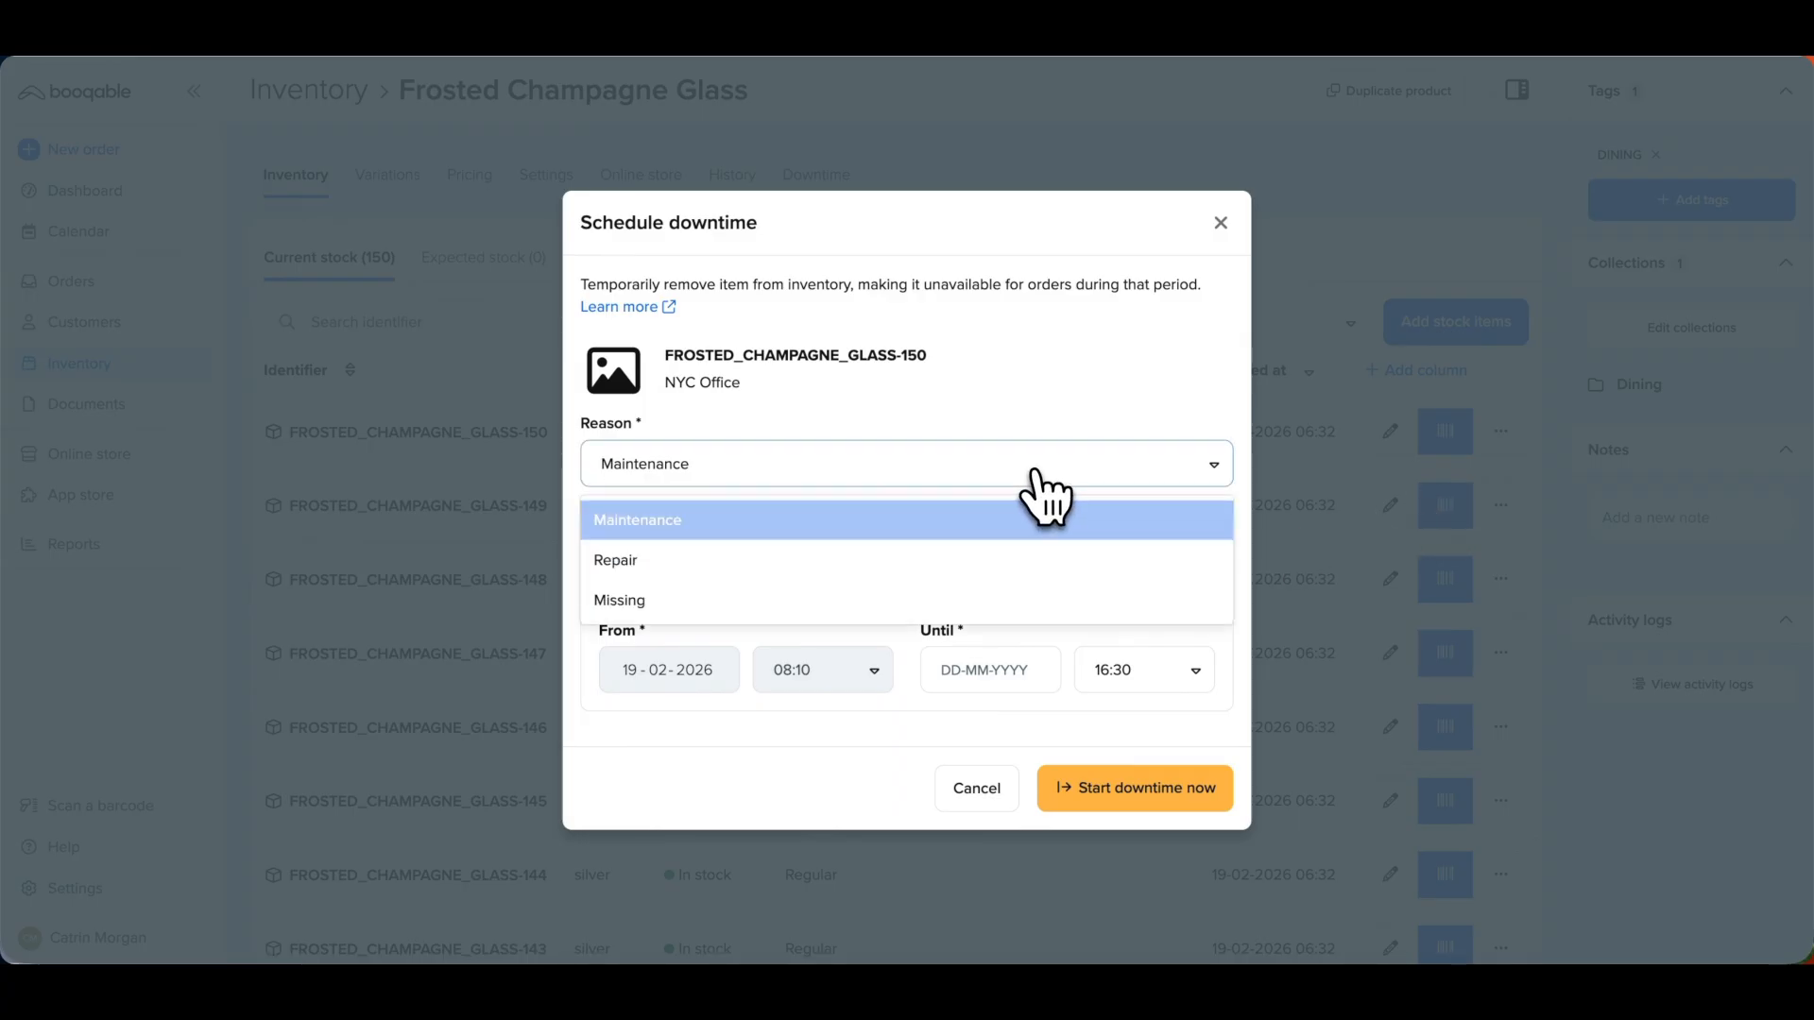
pyautogui.click(1013, 610)
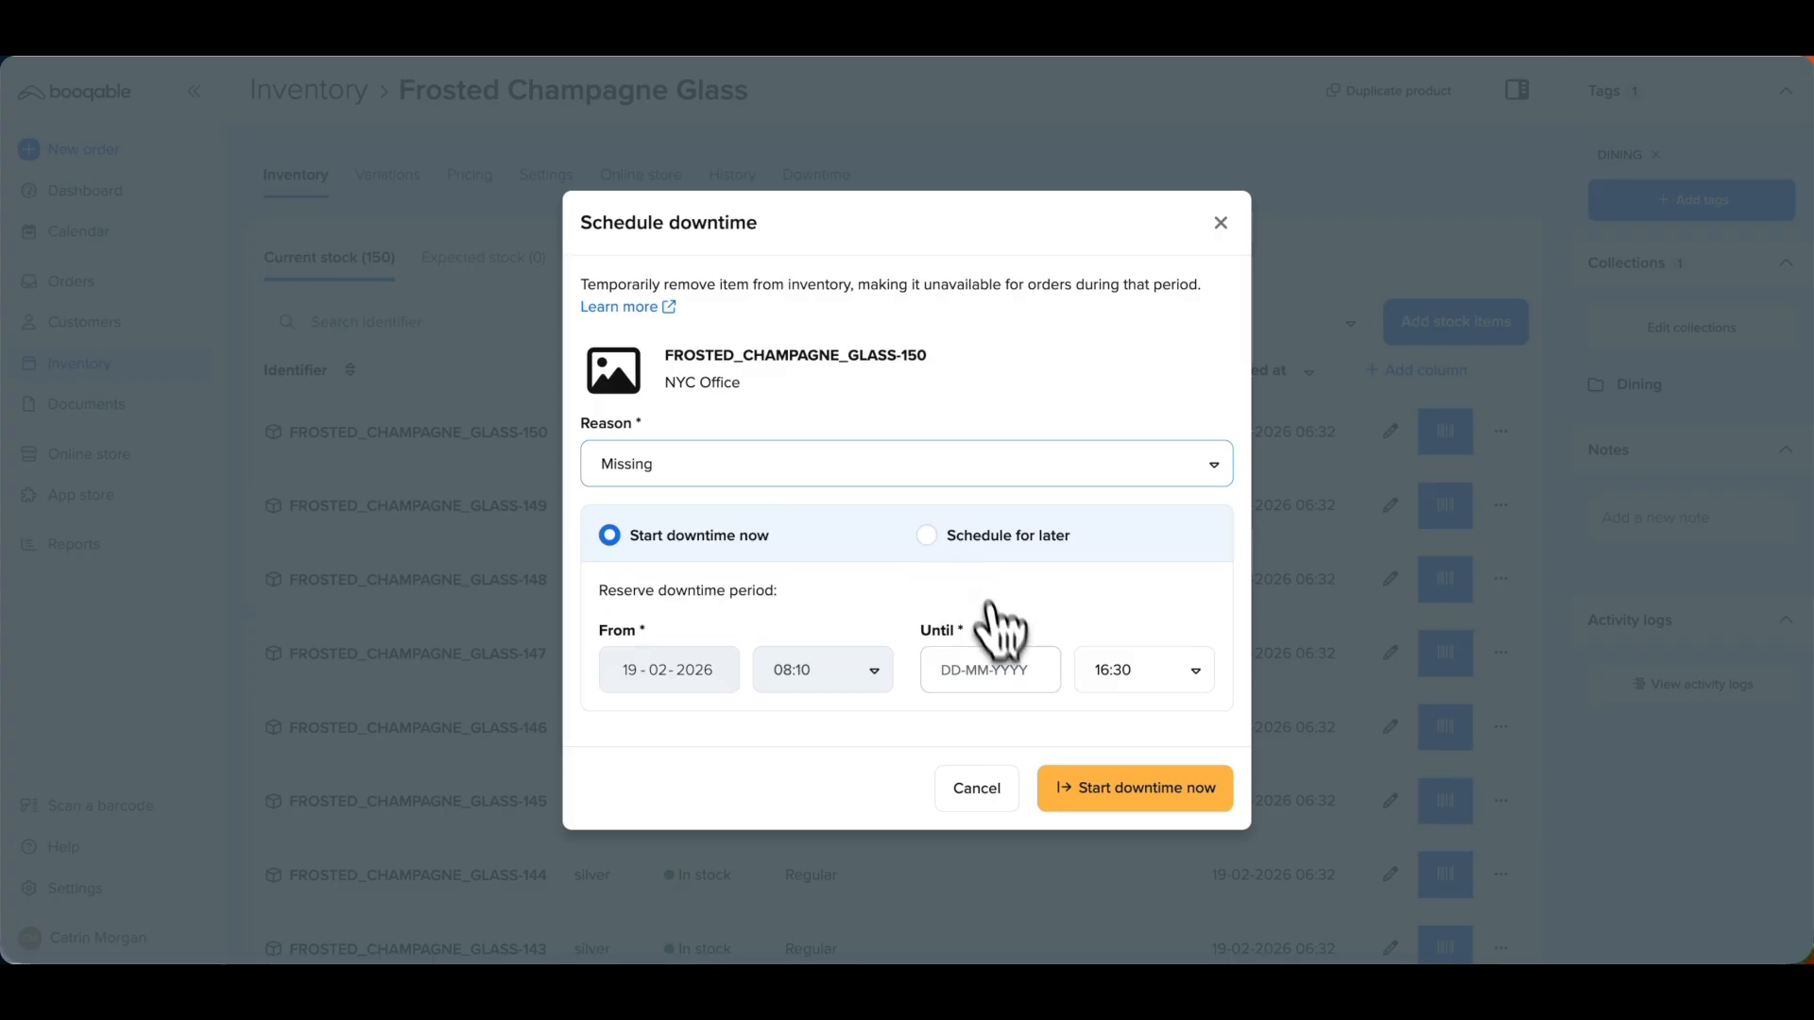
pyautogui.click(994, 670)
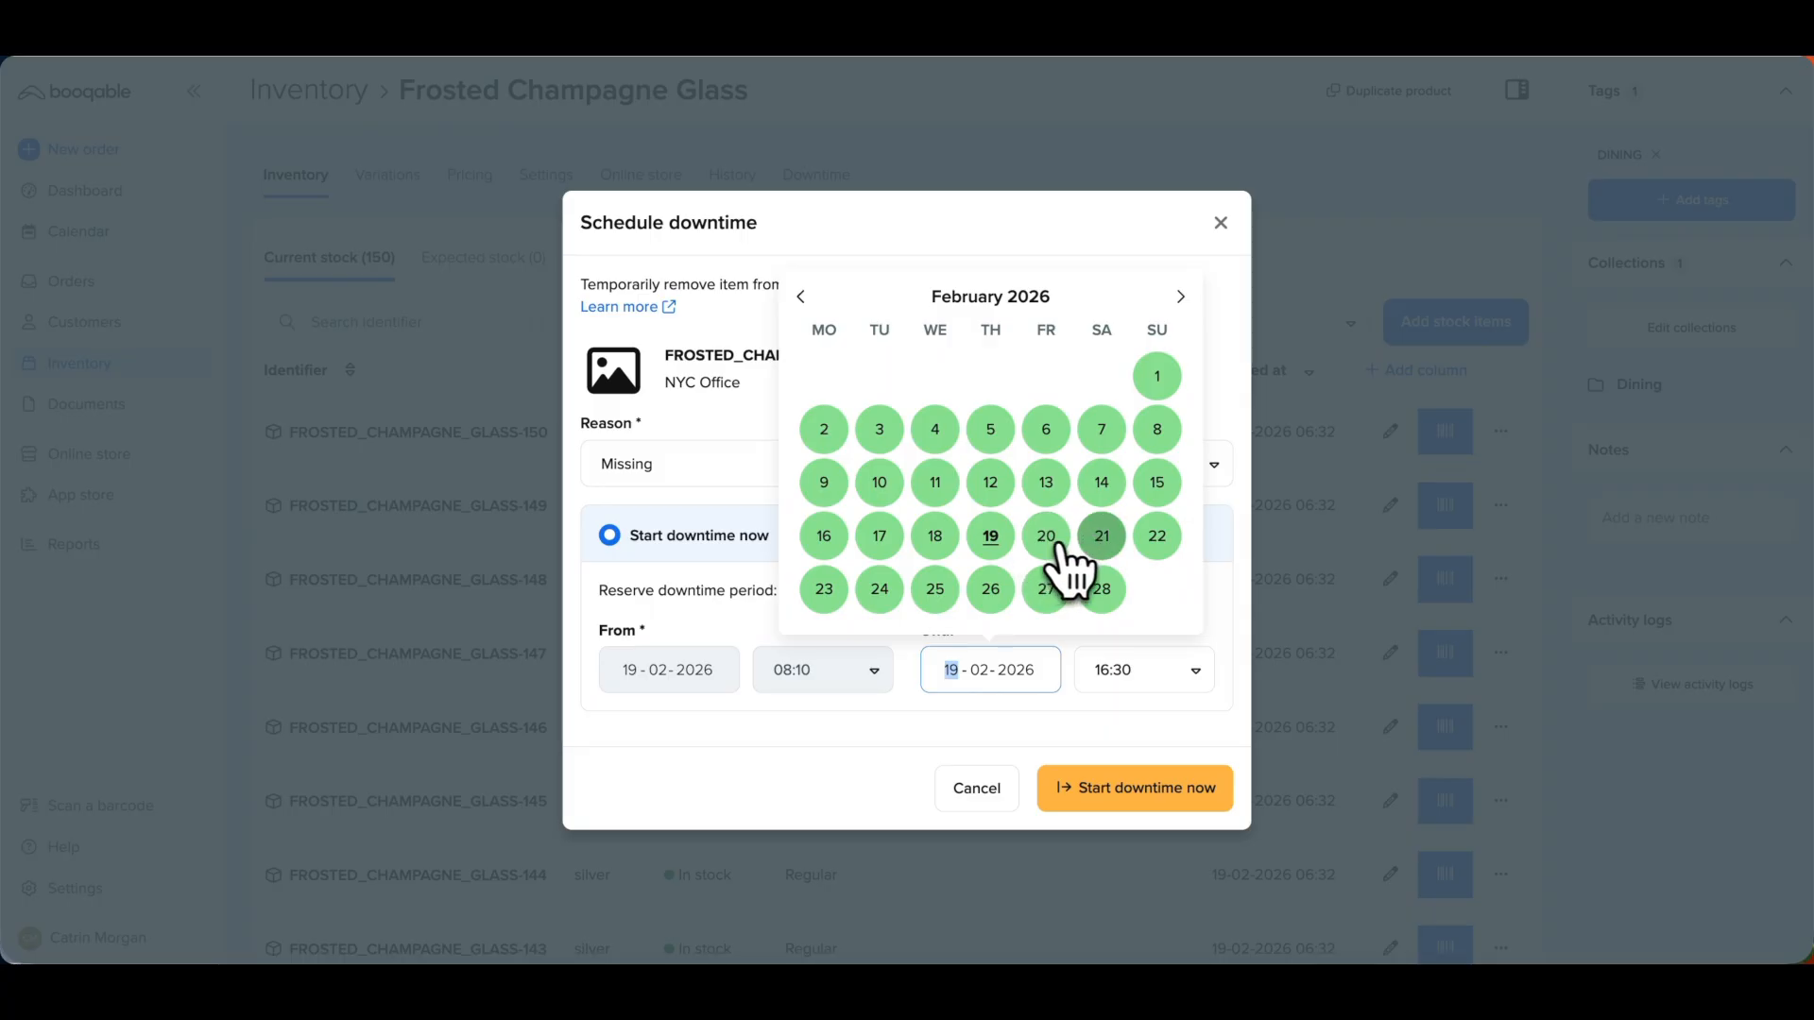
pyautogui.click(1096, 545)
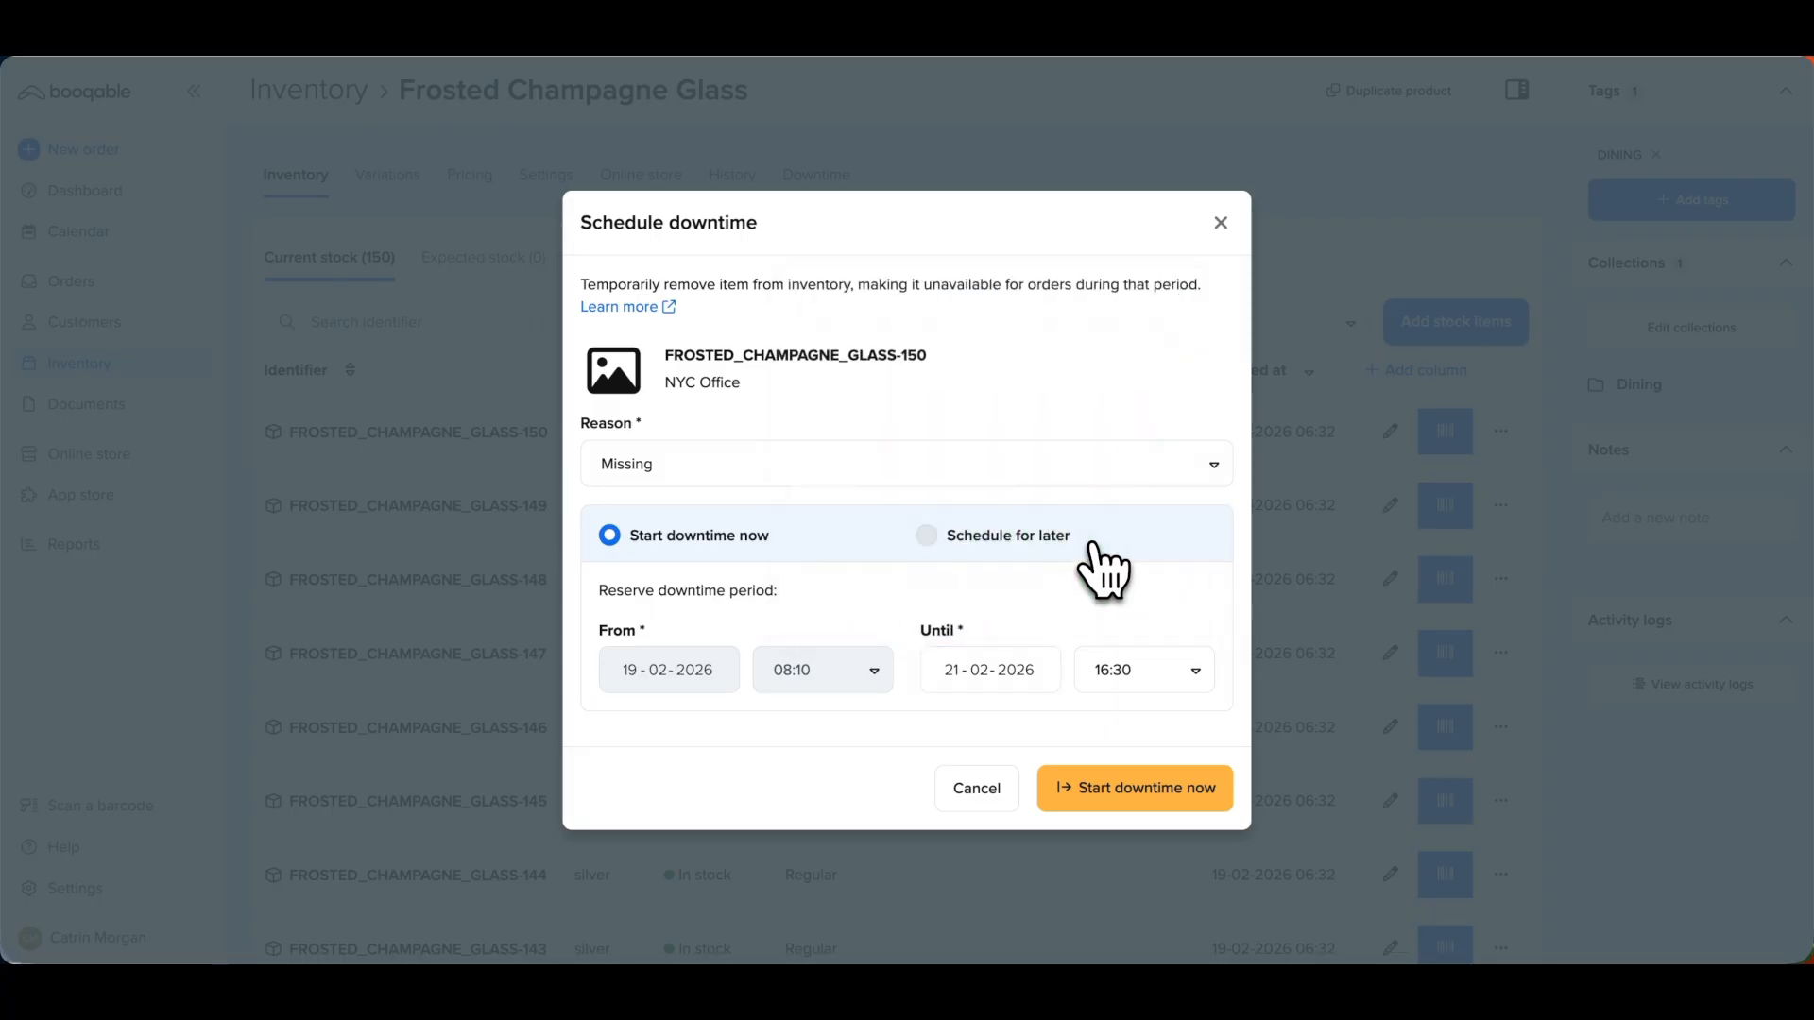
pyautogui.click(1120, 794)
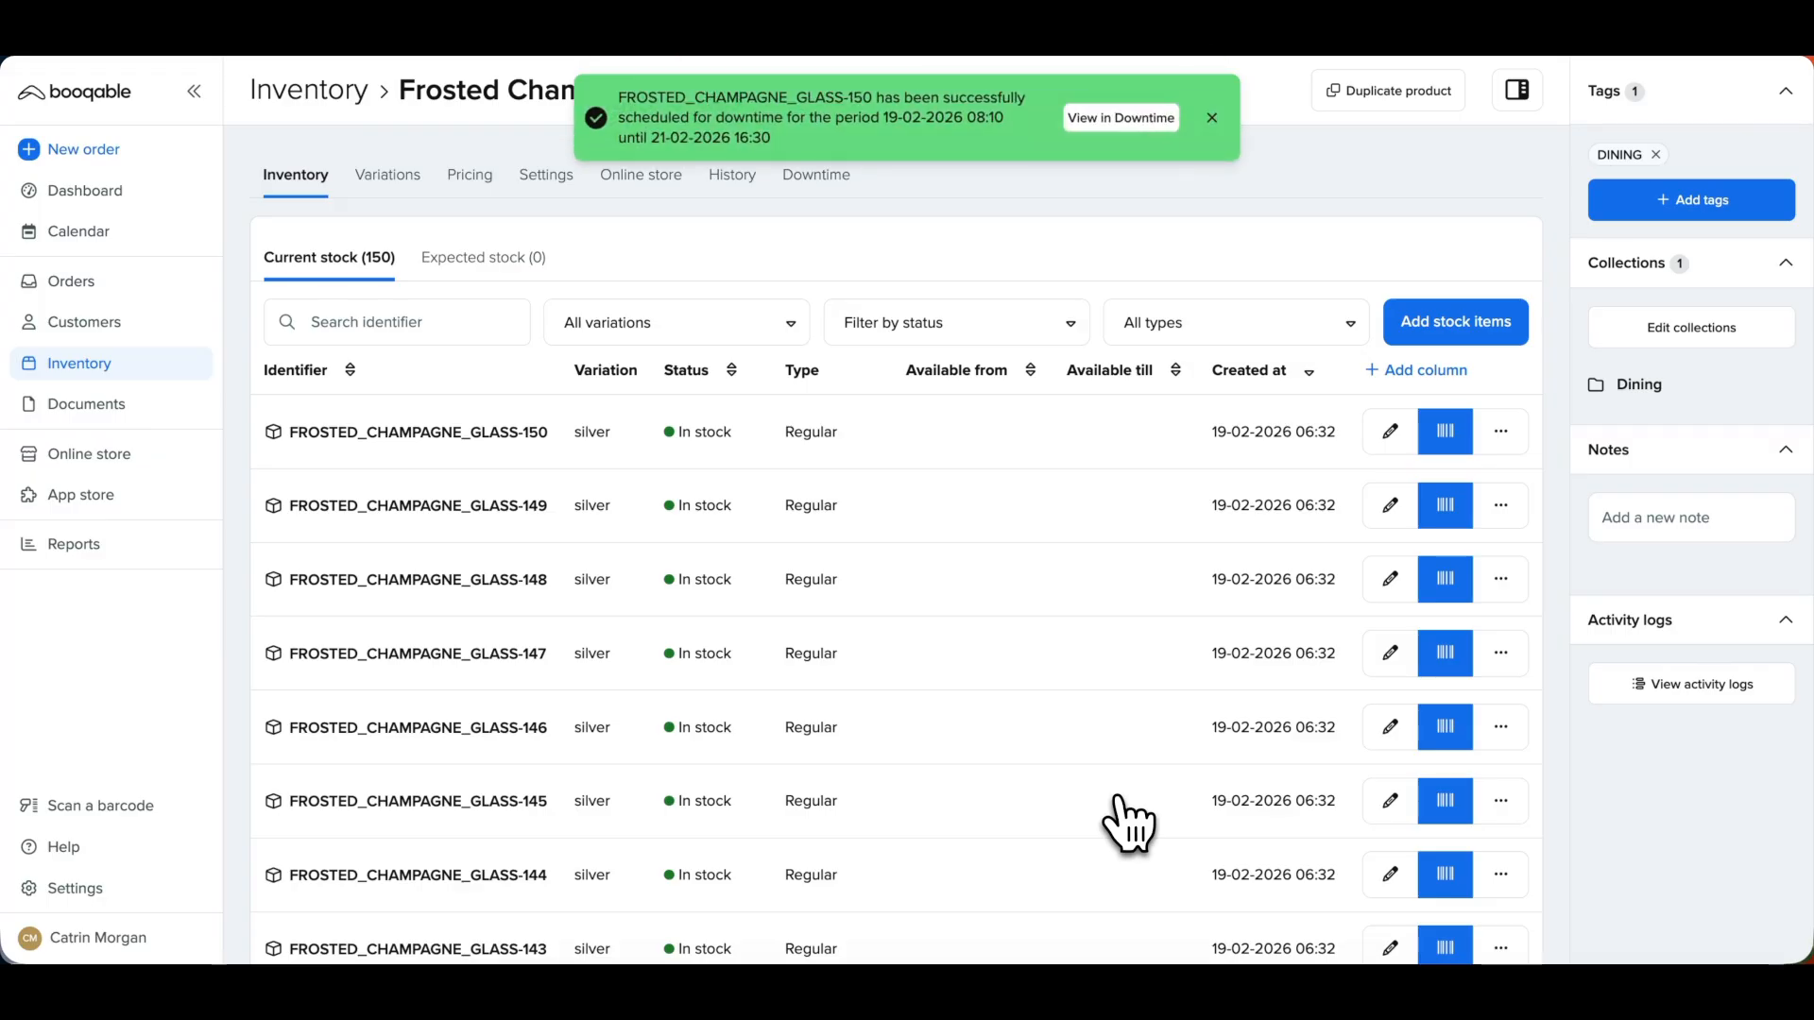
# - Check the downtime in the product's own list and the overall inventory downtime list, and end it for FROSTED_CHAMPAGNE_GLASS-150
pyautogui.click(821, 189)
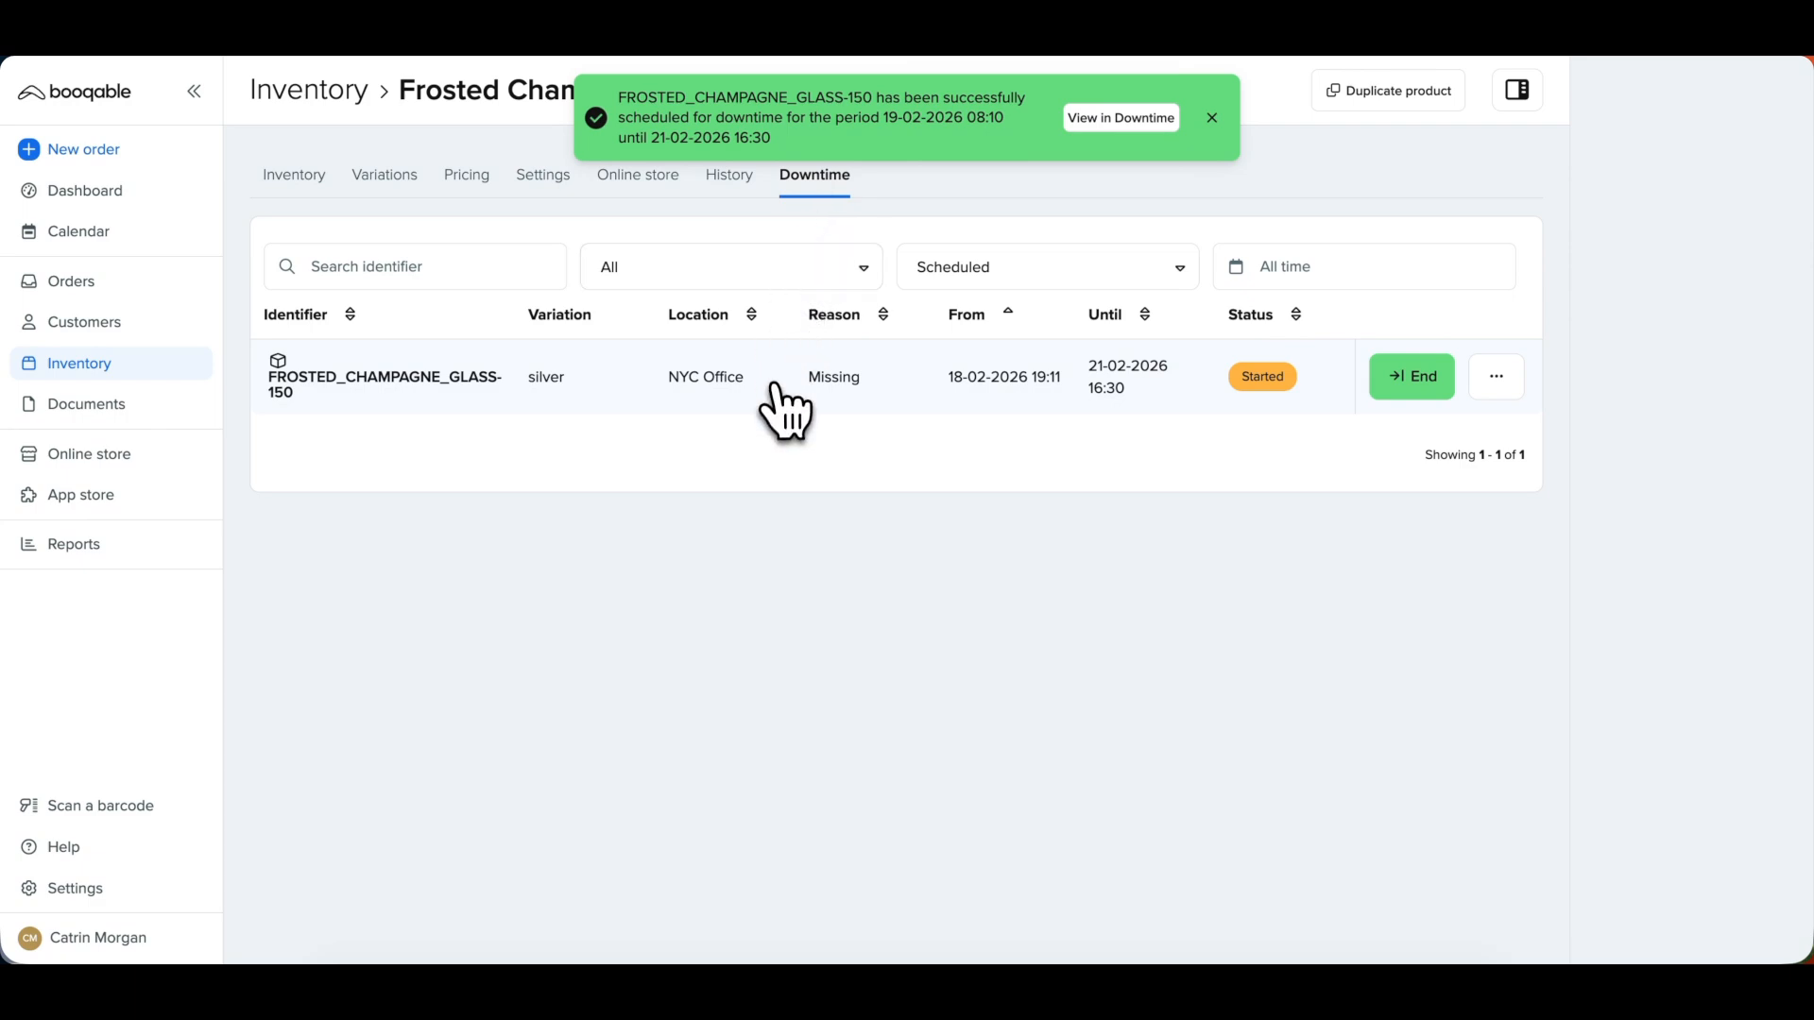
pyautogui.click(208, 364)
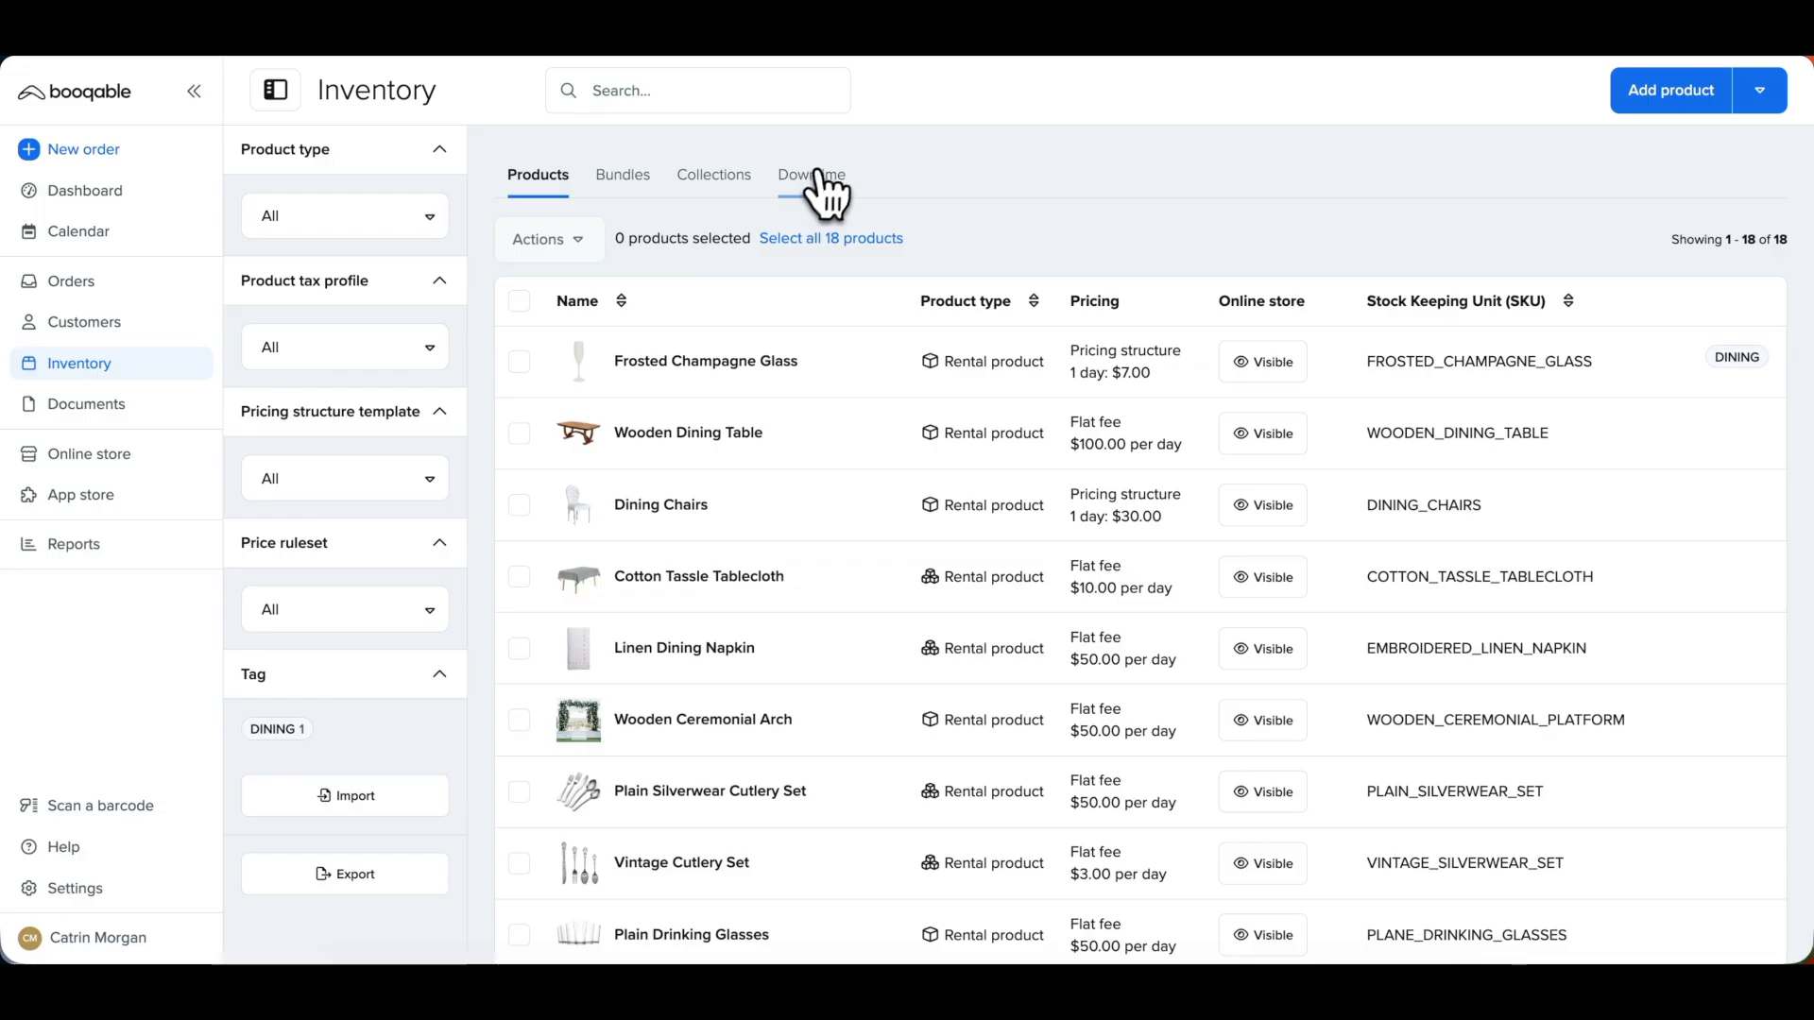
pyautogui.click(814, 176)
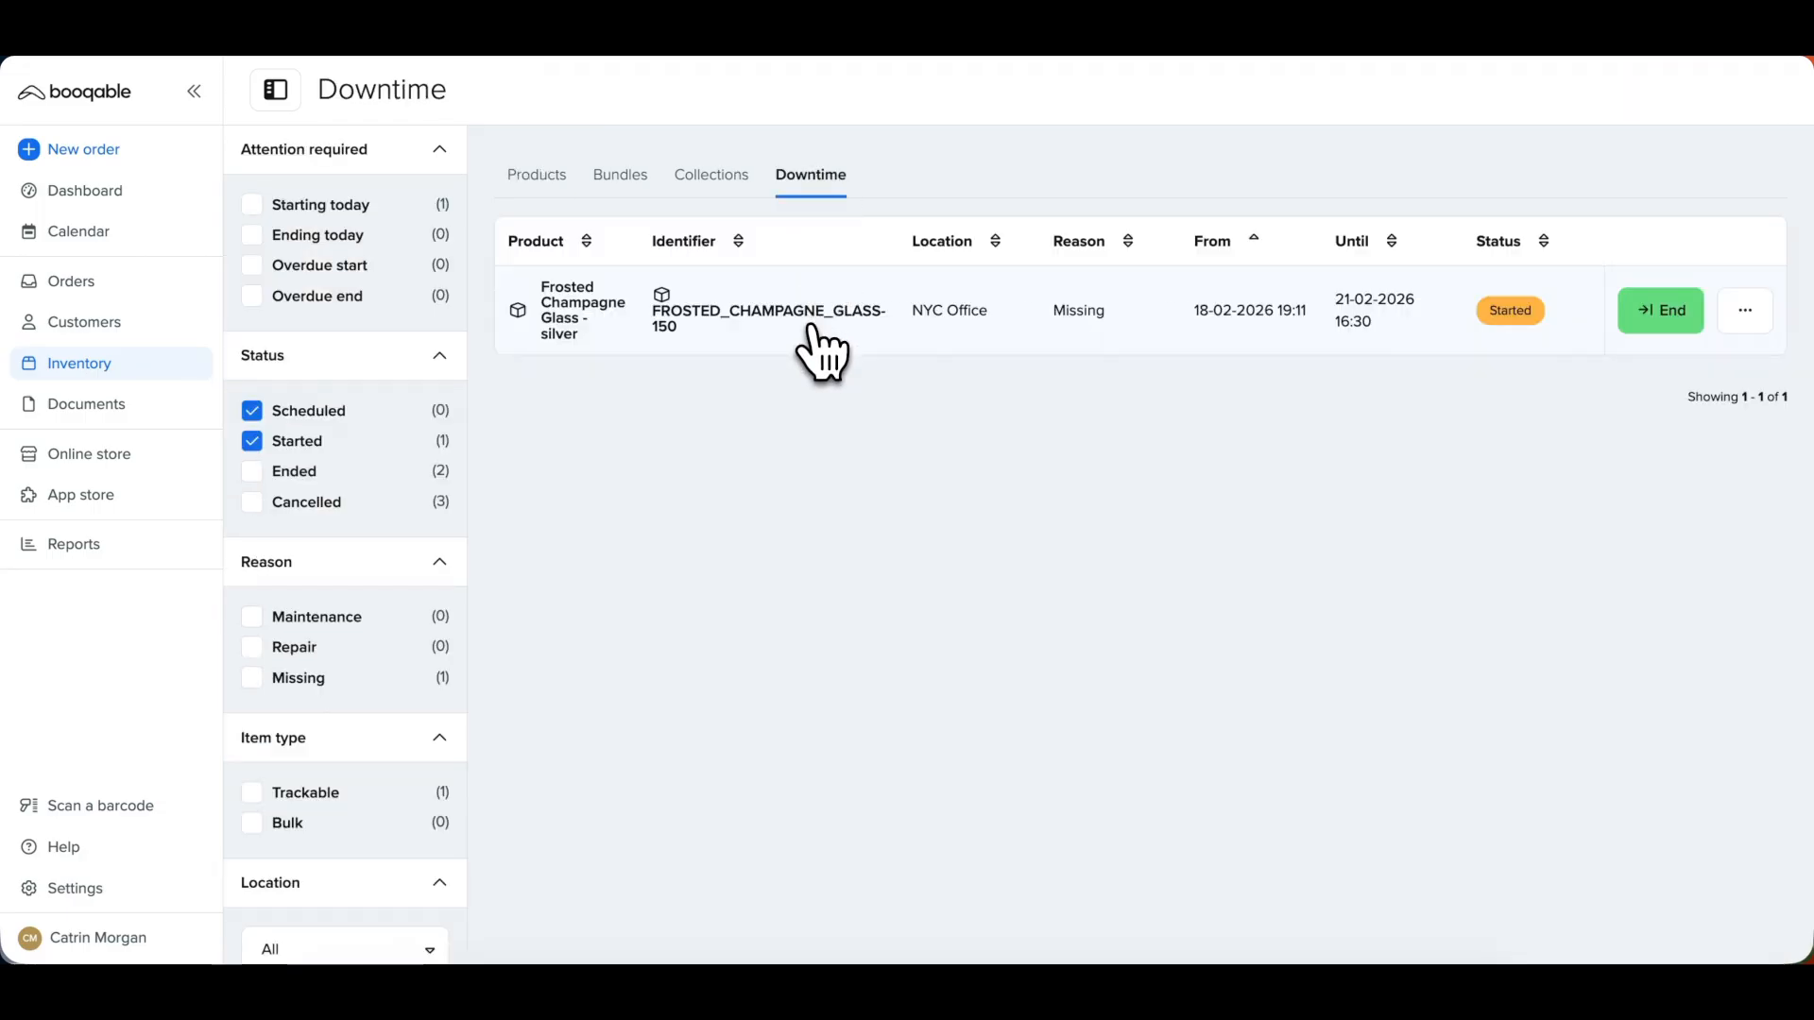
pyautogui.click(1660, 321)
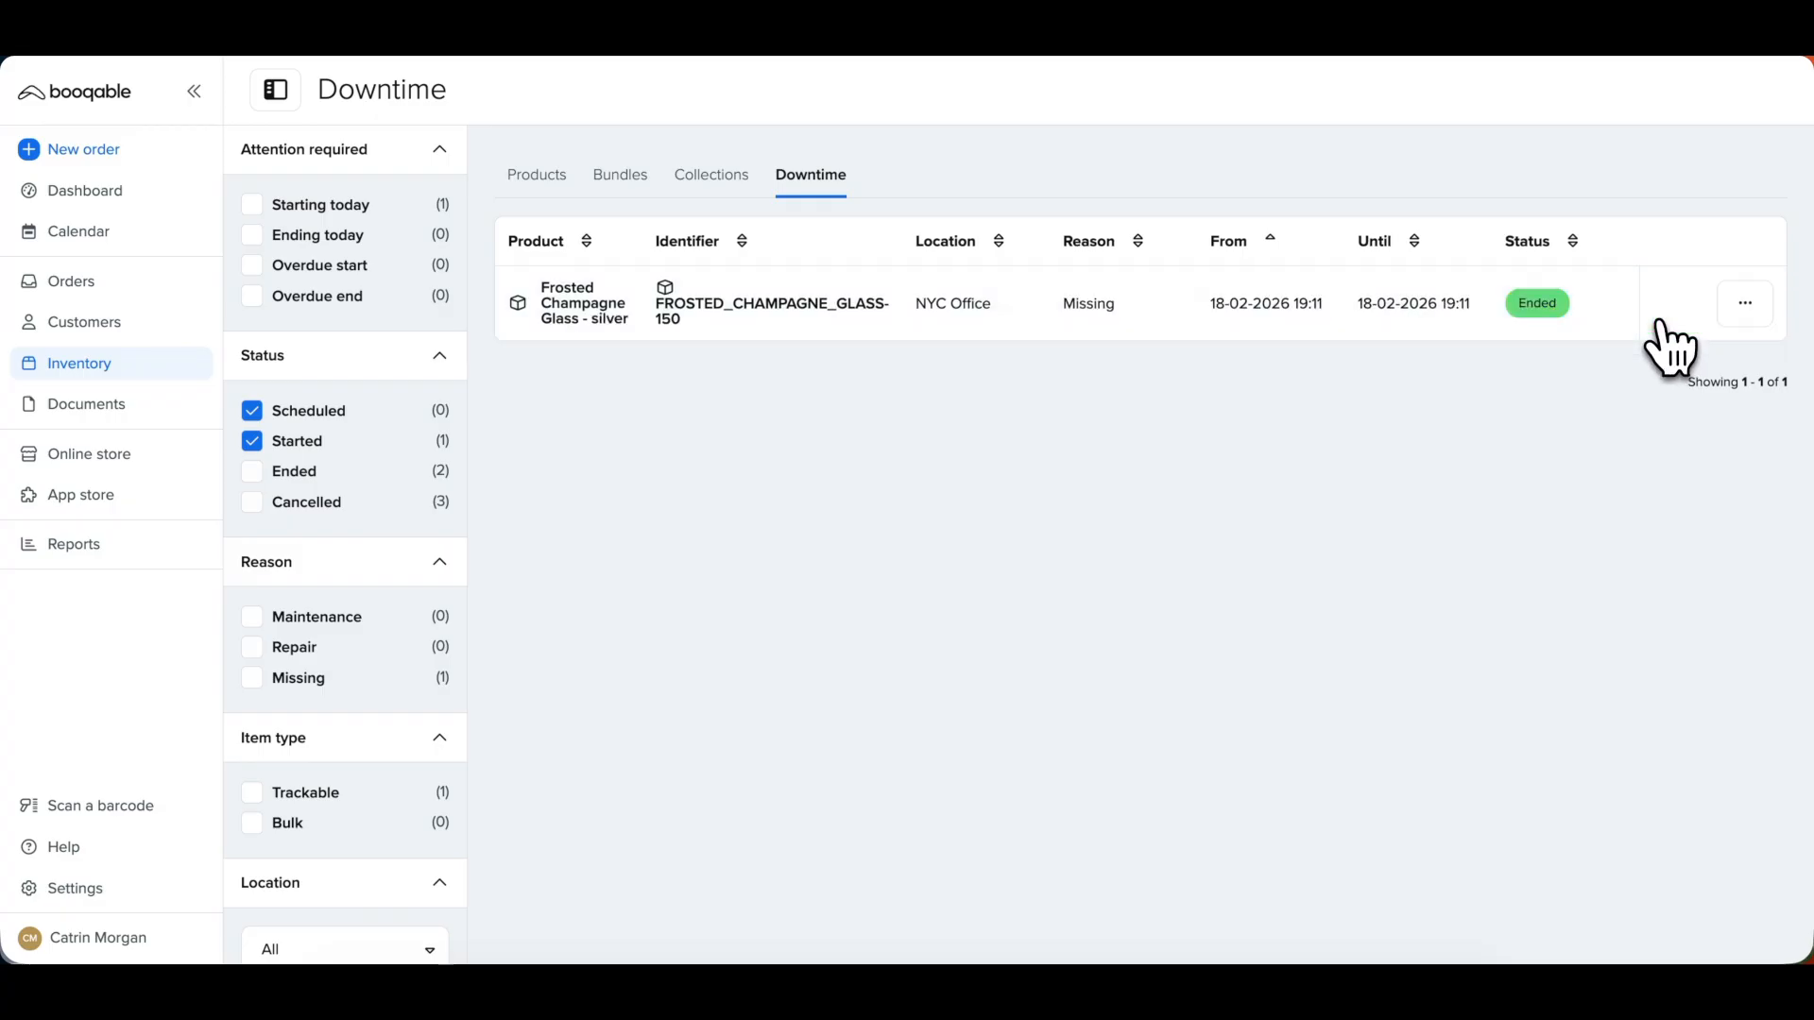
# - Examine the Frosted Champagne Glass preview in the product list and the bulk edit and other bulk actions available for it
pyautogui.click(562, 184)
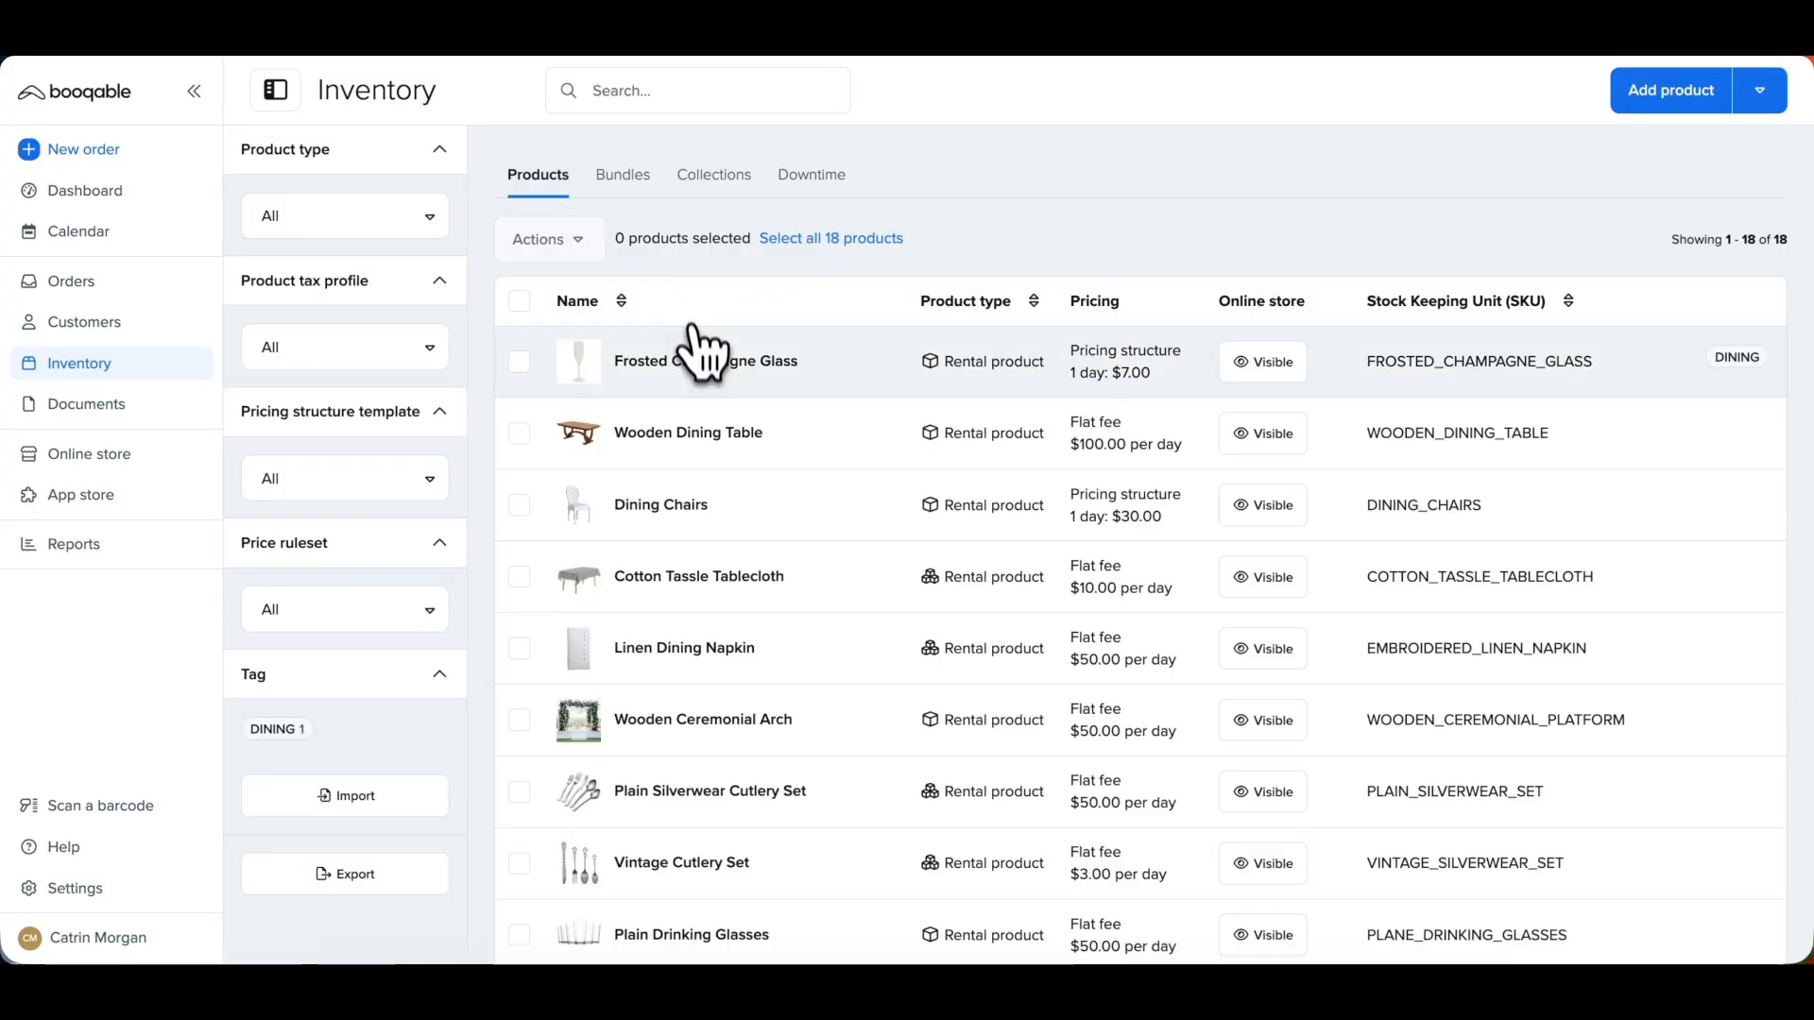
pyautogui.moveTo(701, 392)
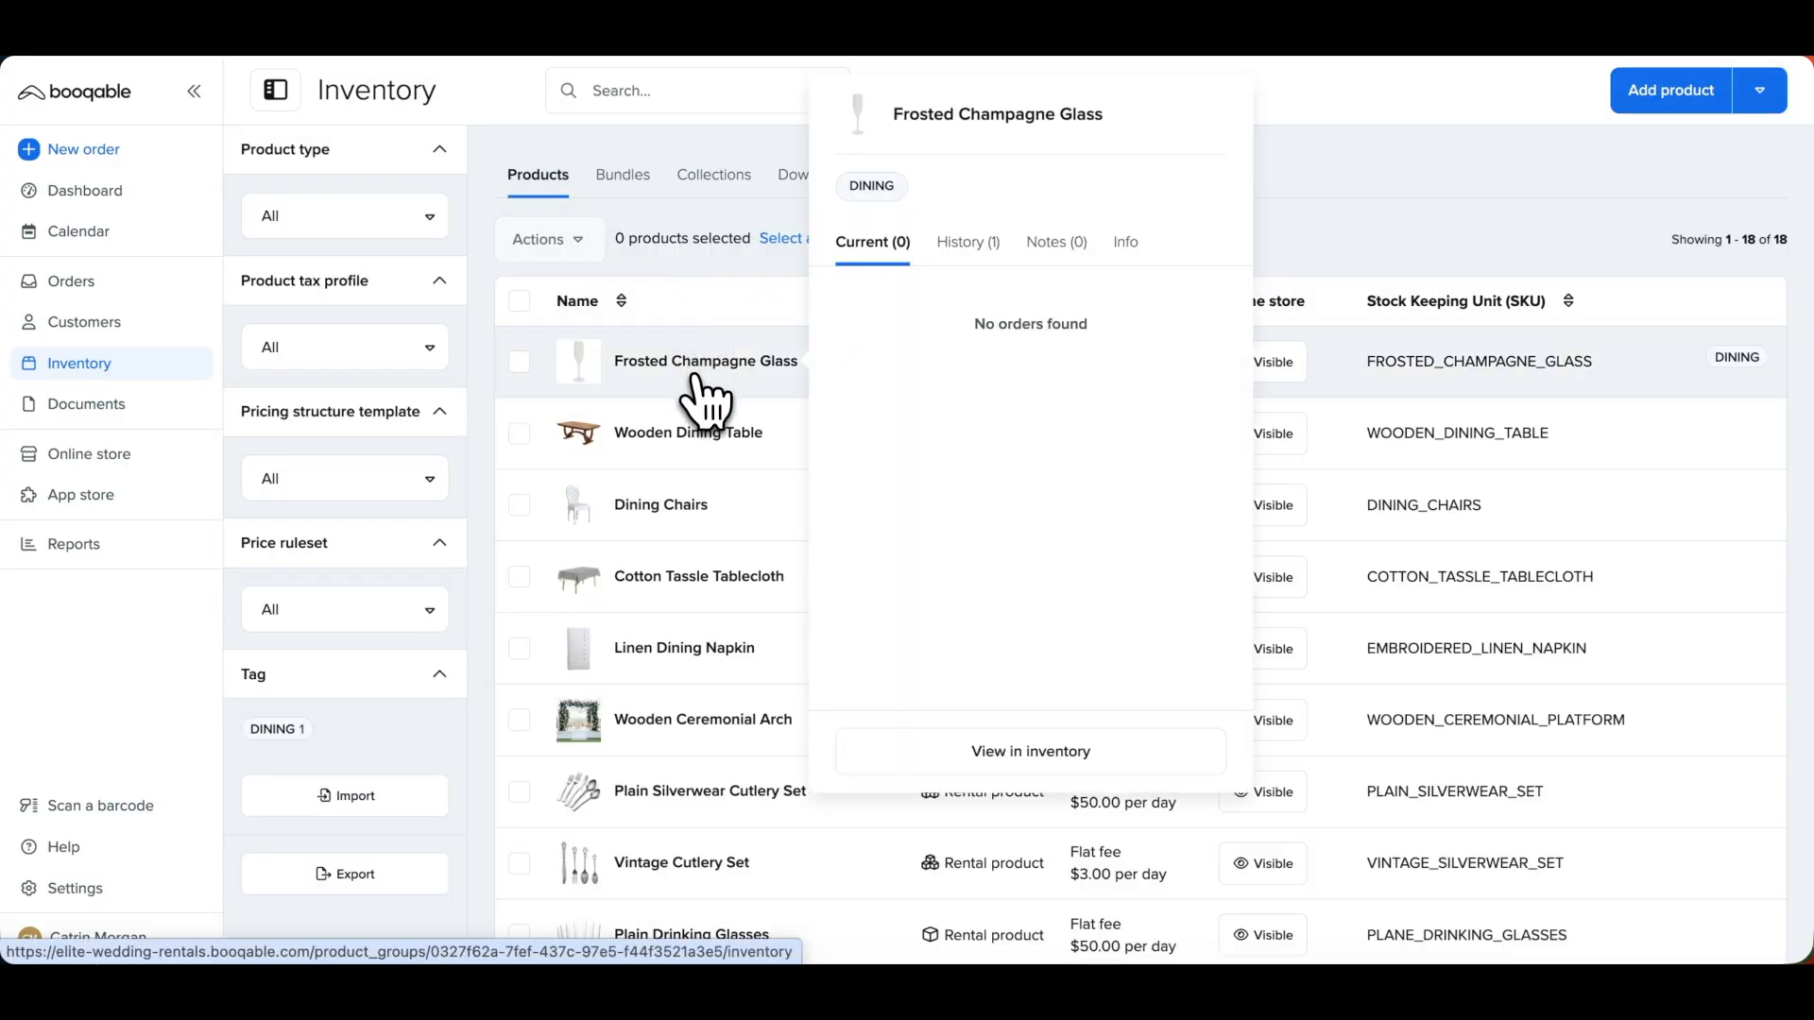
pyautogui.click(519, 363)
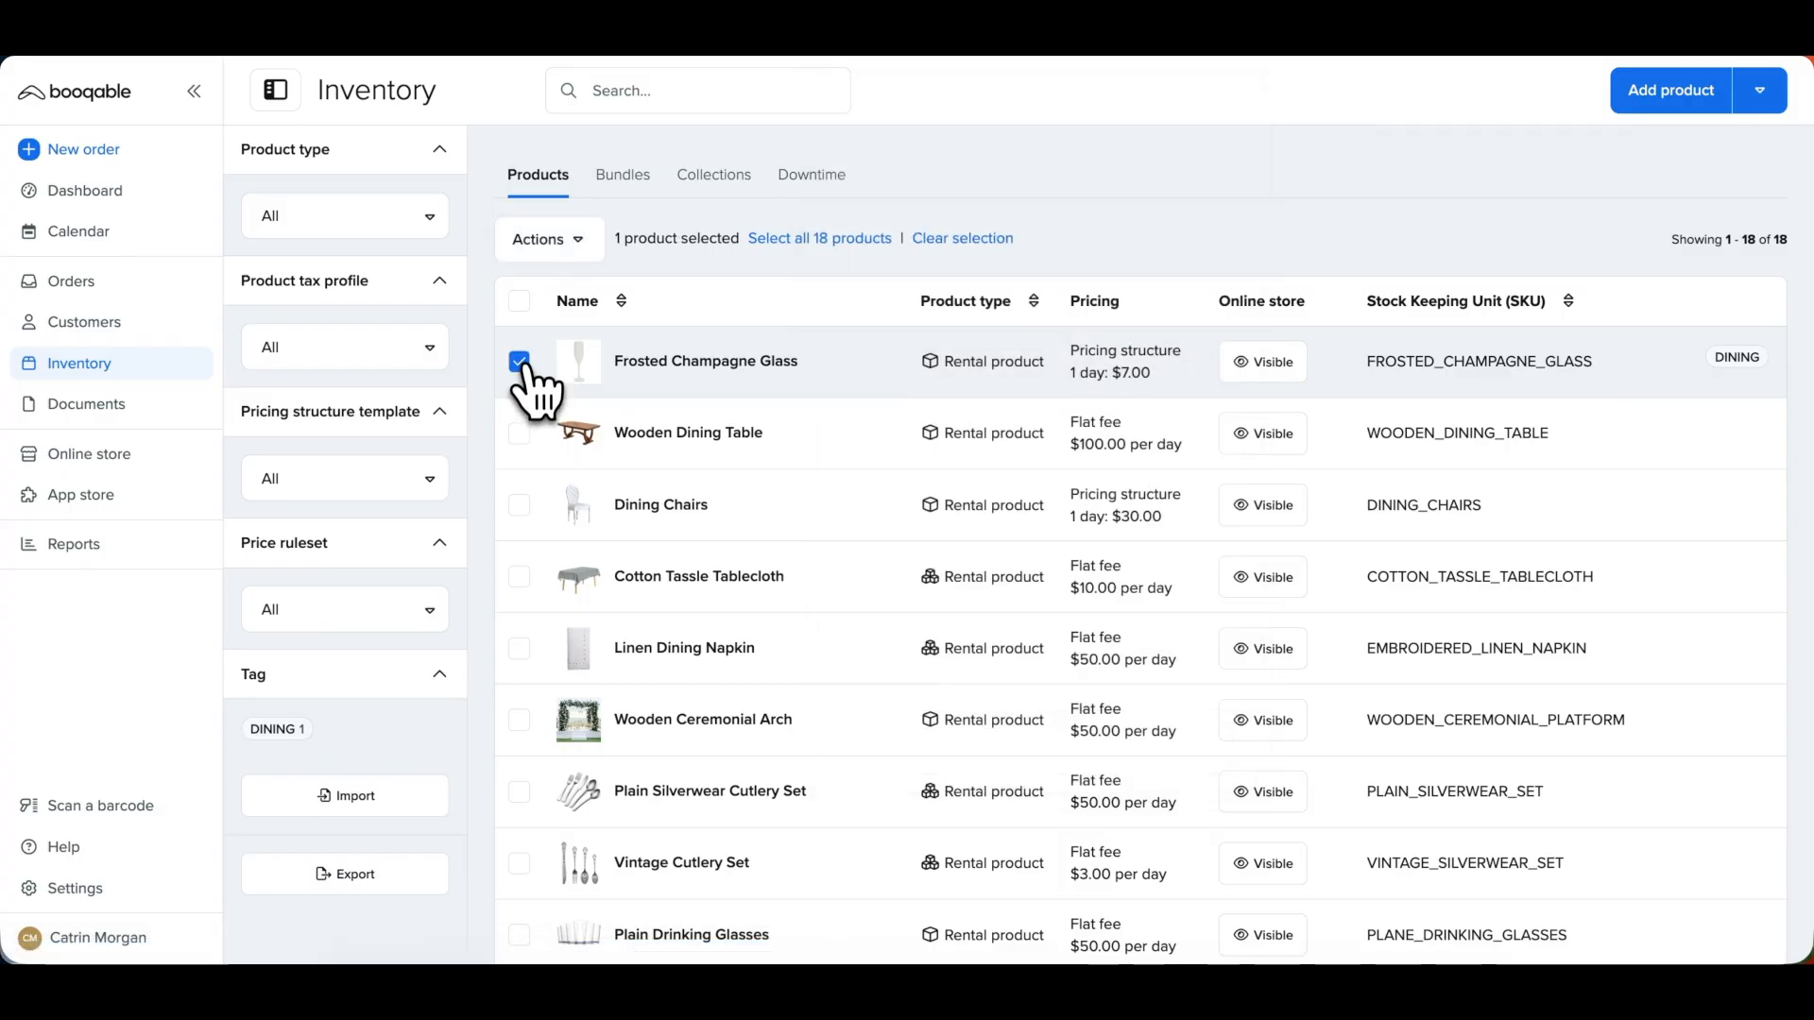
pyautogui.click(552, 257)
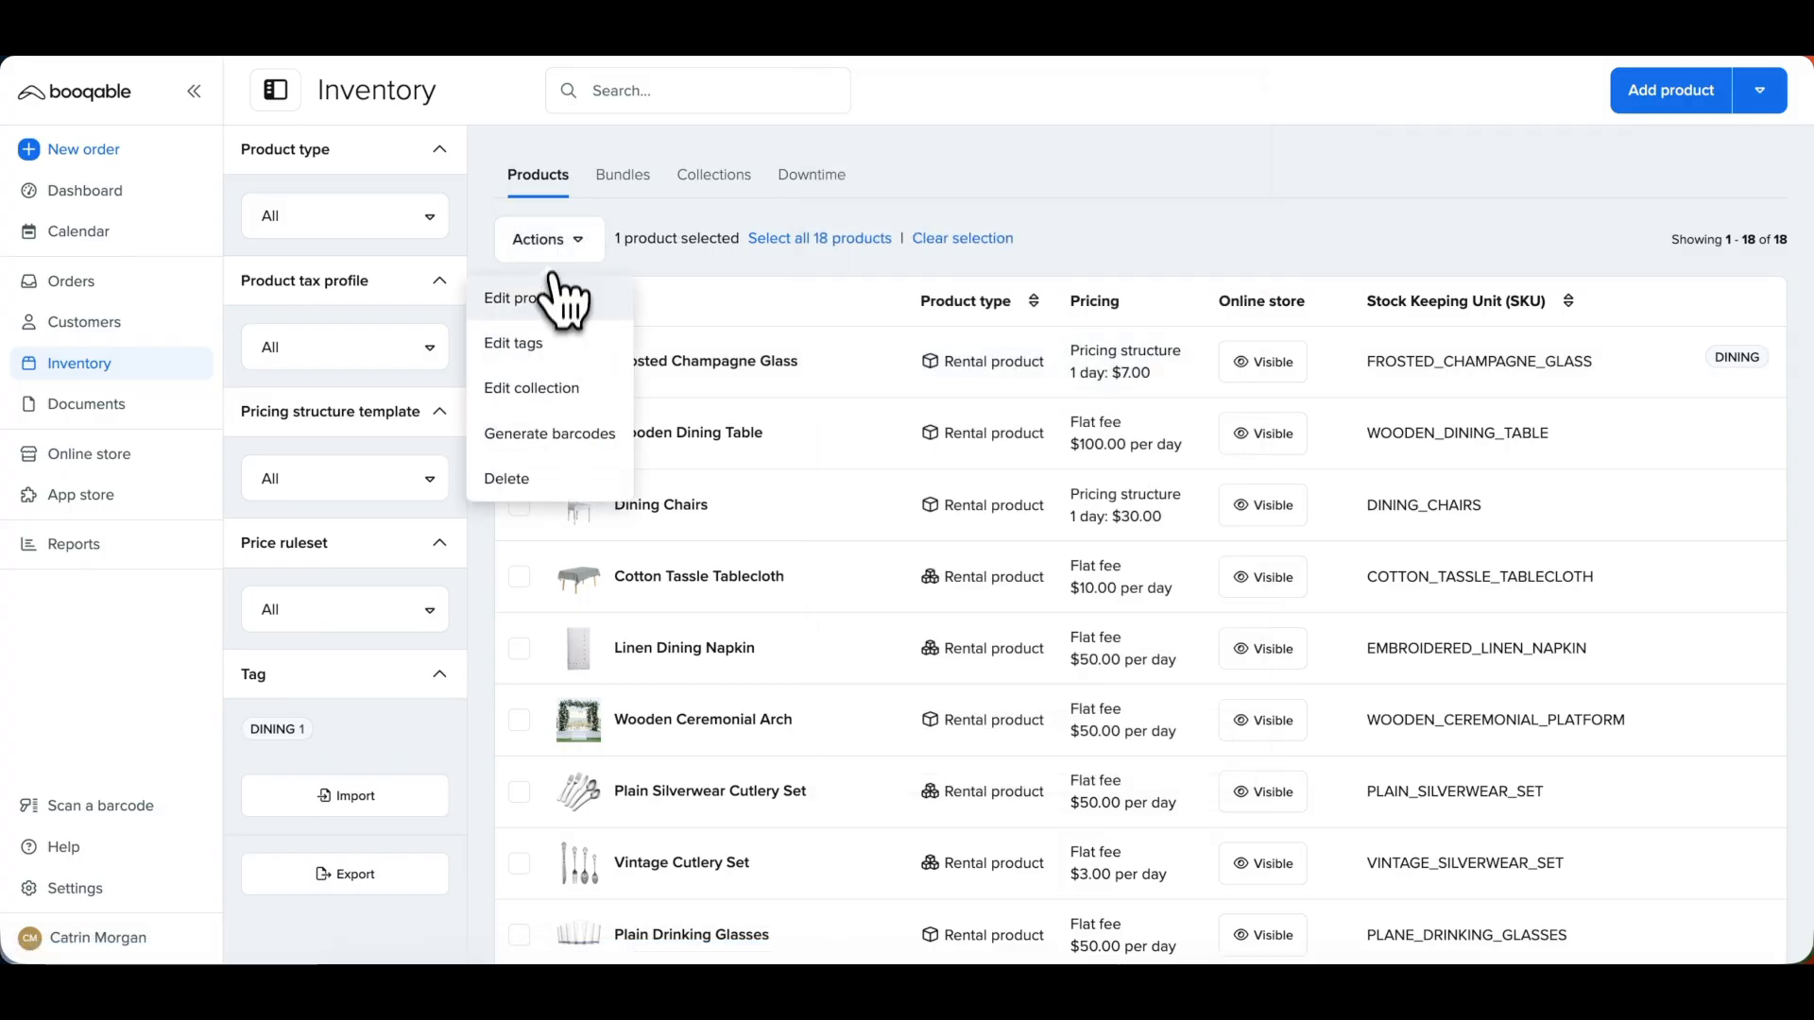
pyautogui.click(563, 304)
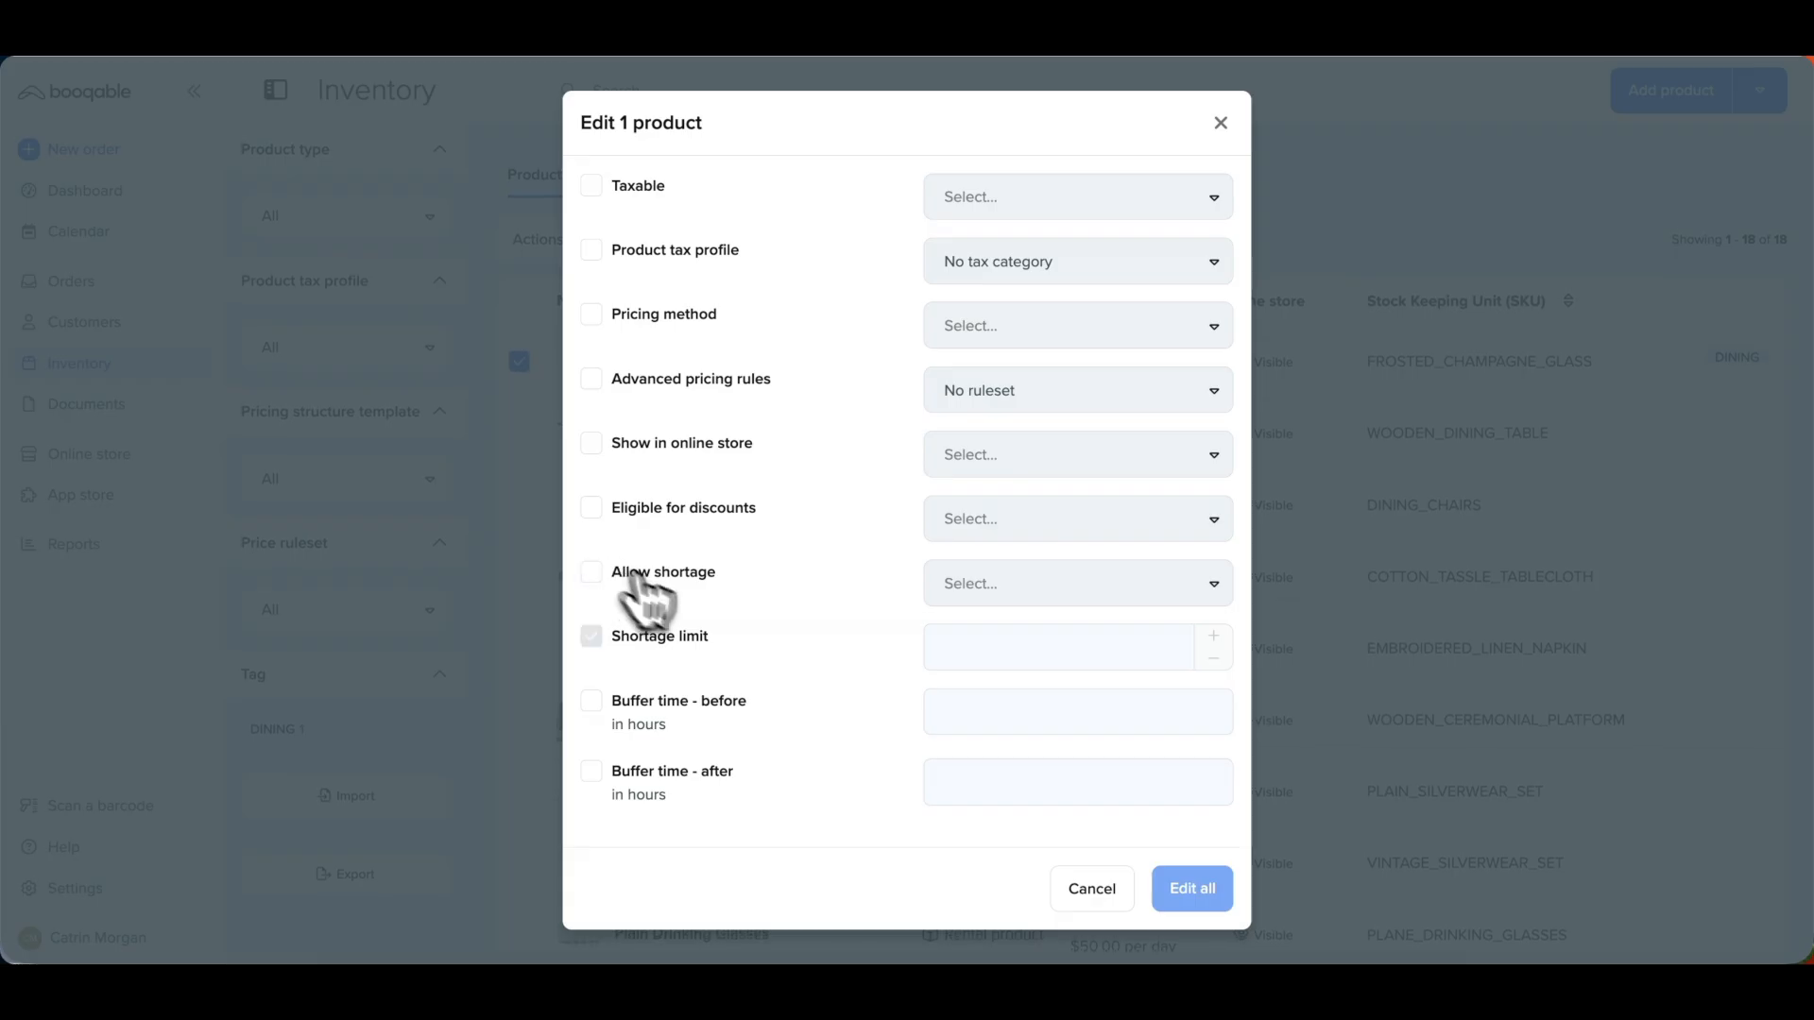
pyautogui.click(1092, 890)
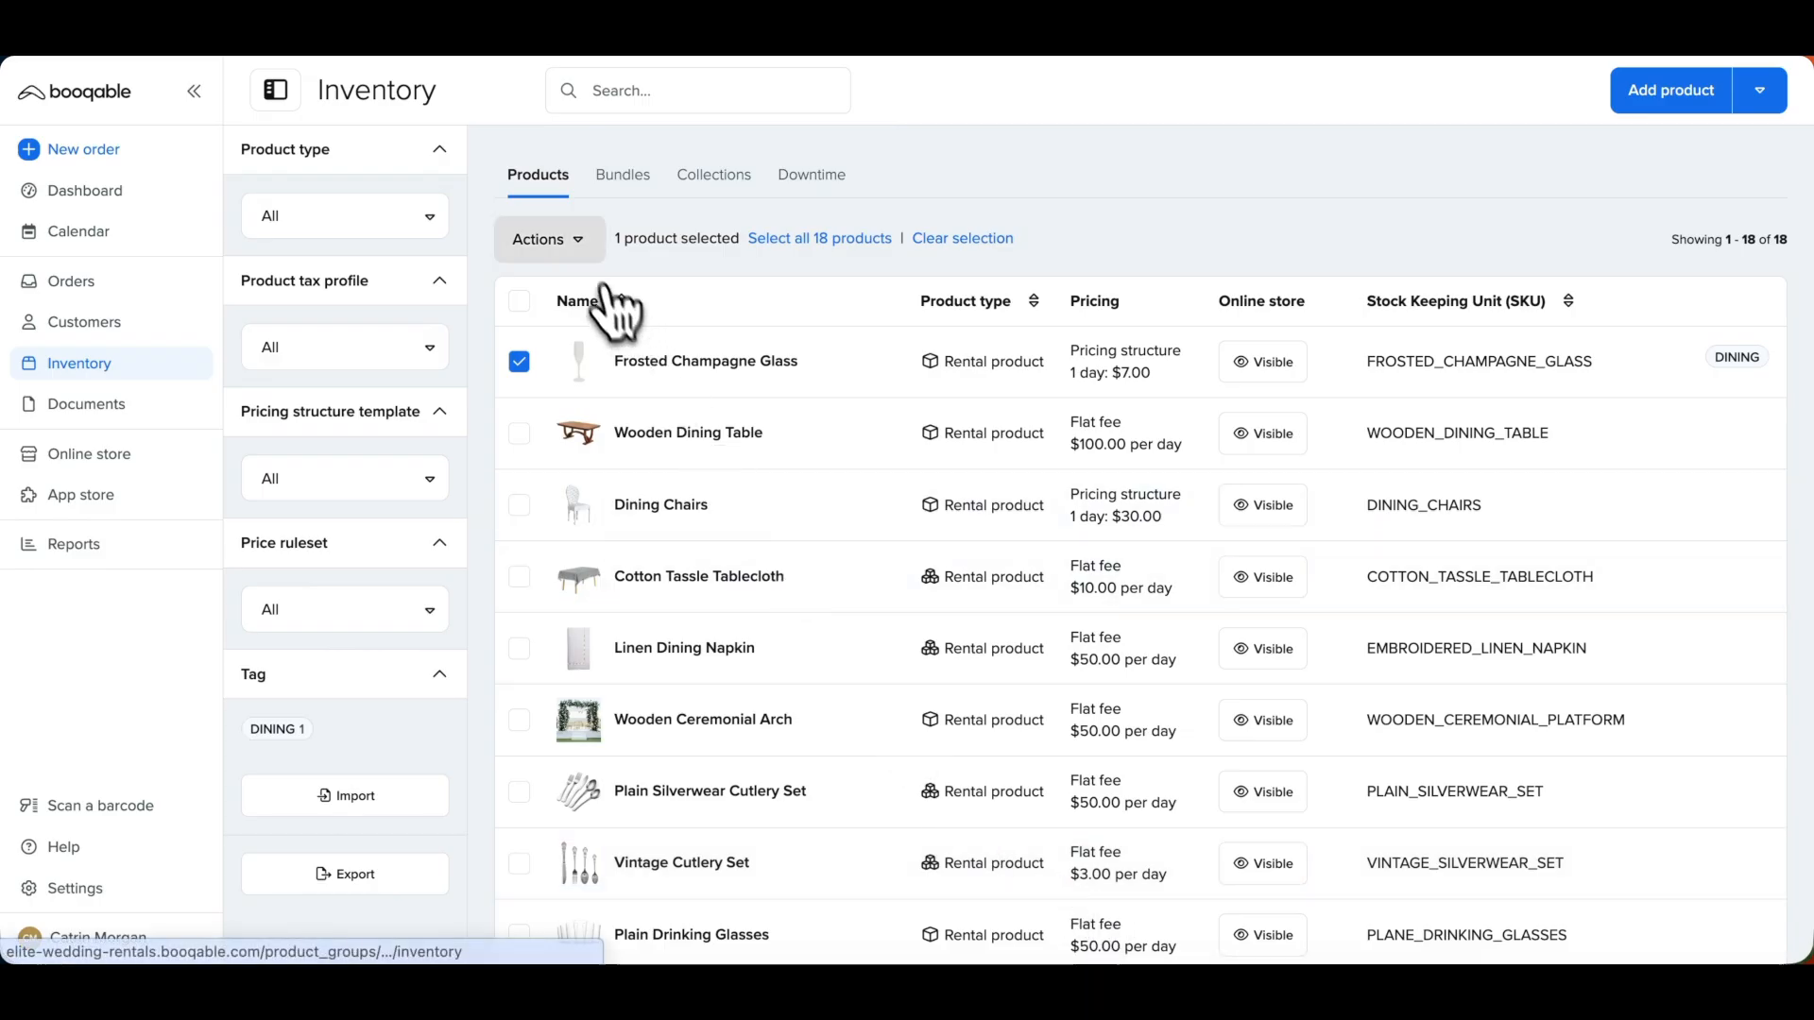
pyautogui.click(578, 248)
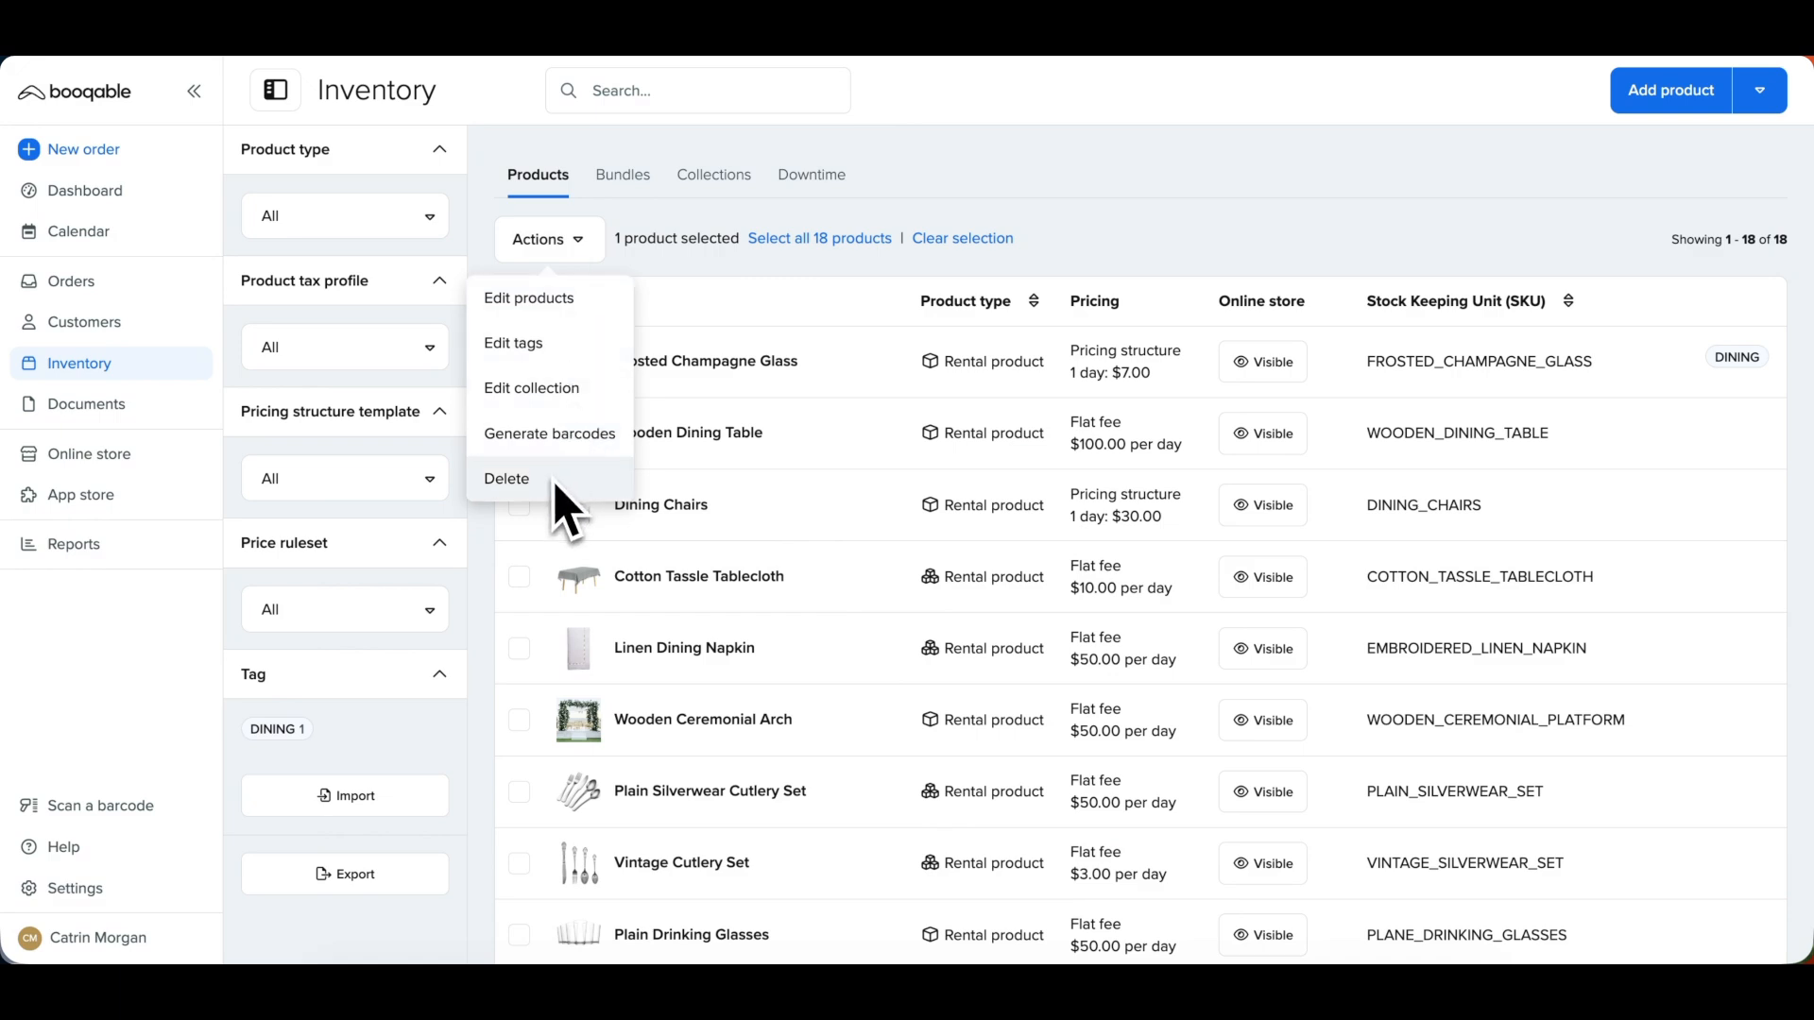
pyautogui.click(520, 360)
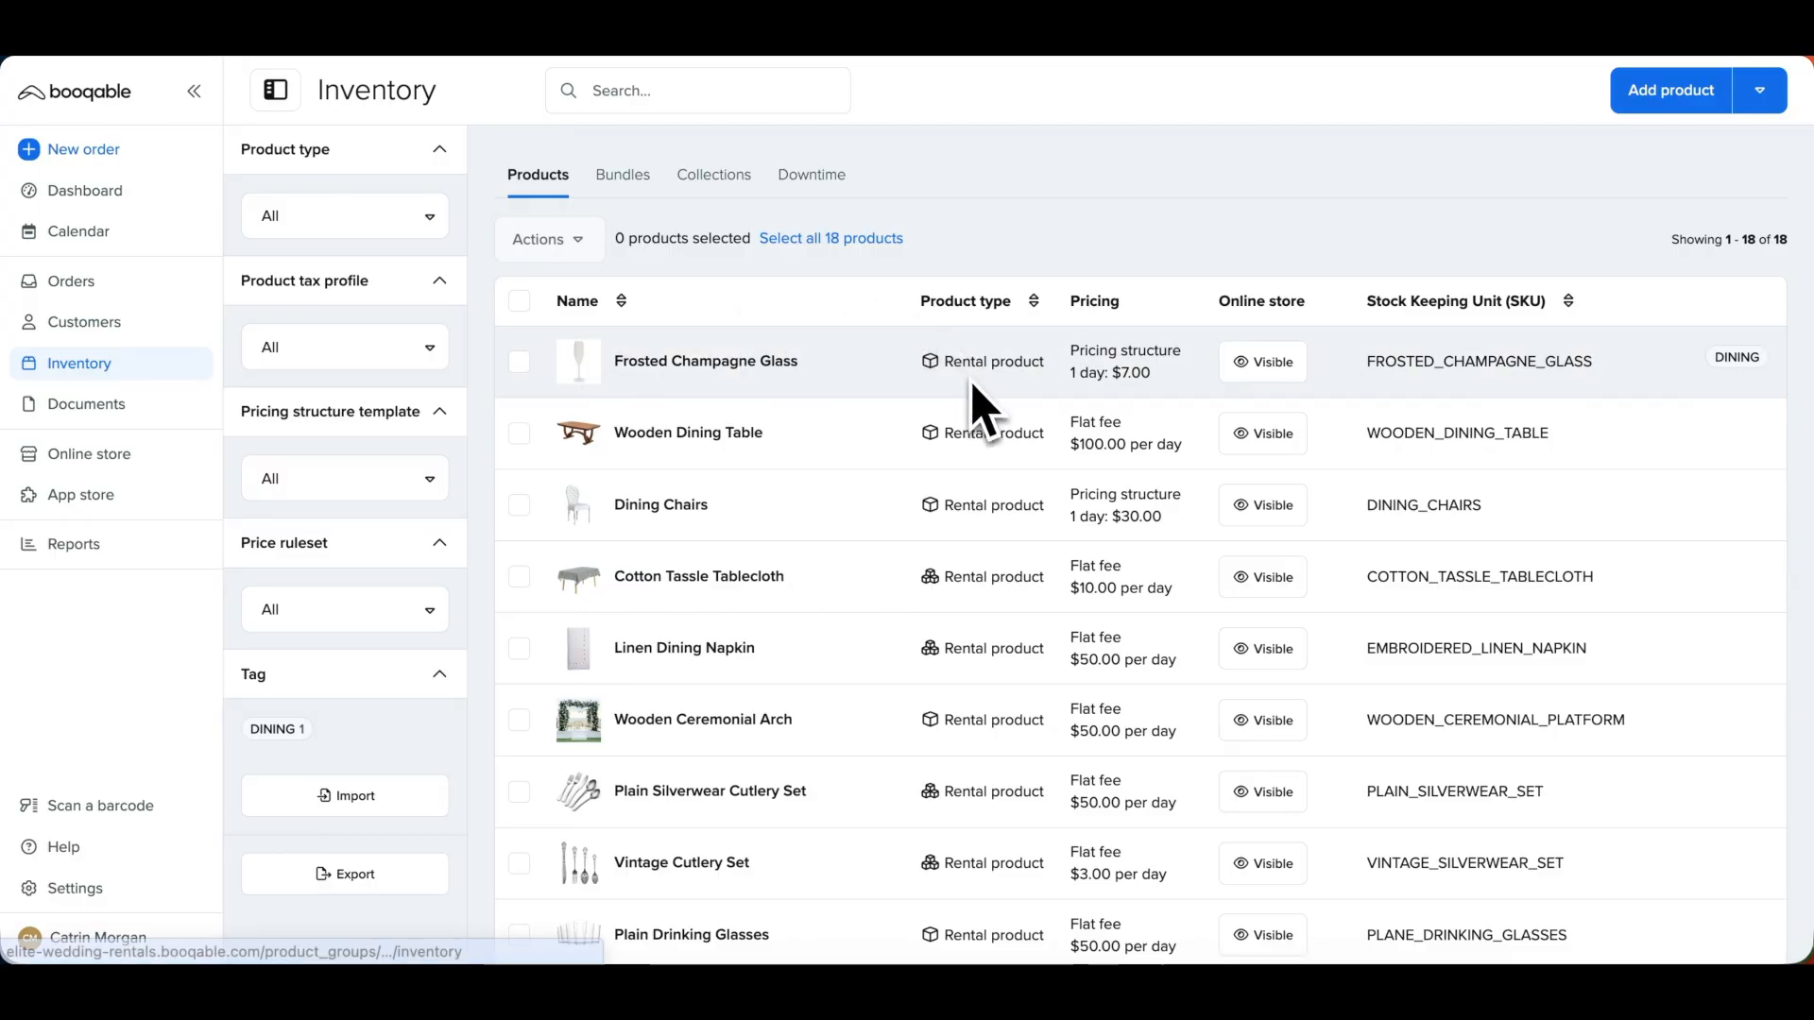
pyautogui.moveTo(1119, 389)
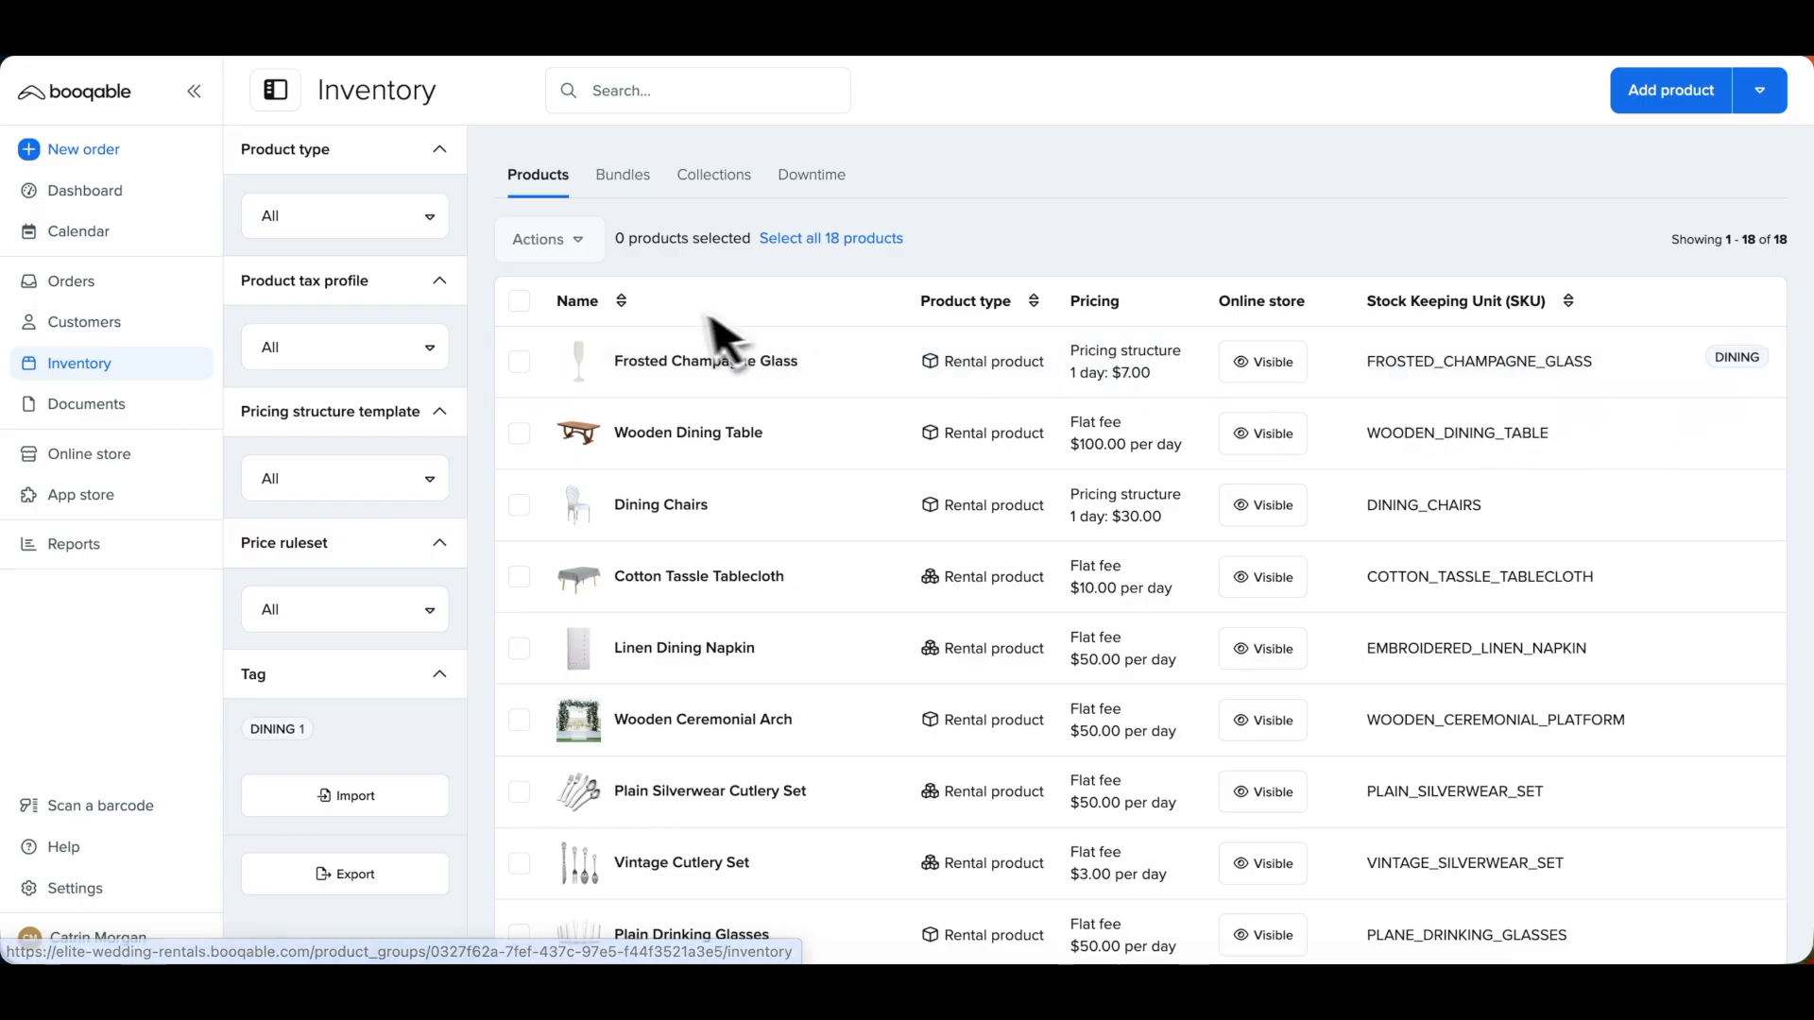
# - Start a new order and search its products for "champagne" to review the Frosted Champagne Glass variations and stock items
pyautogui.click(112, 159)
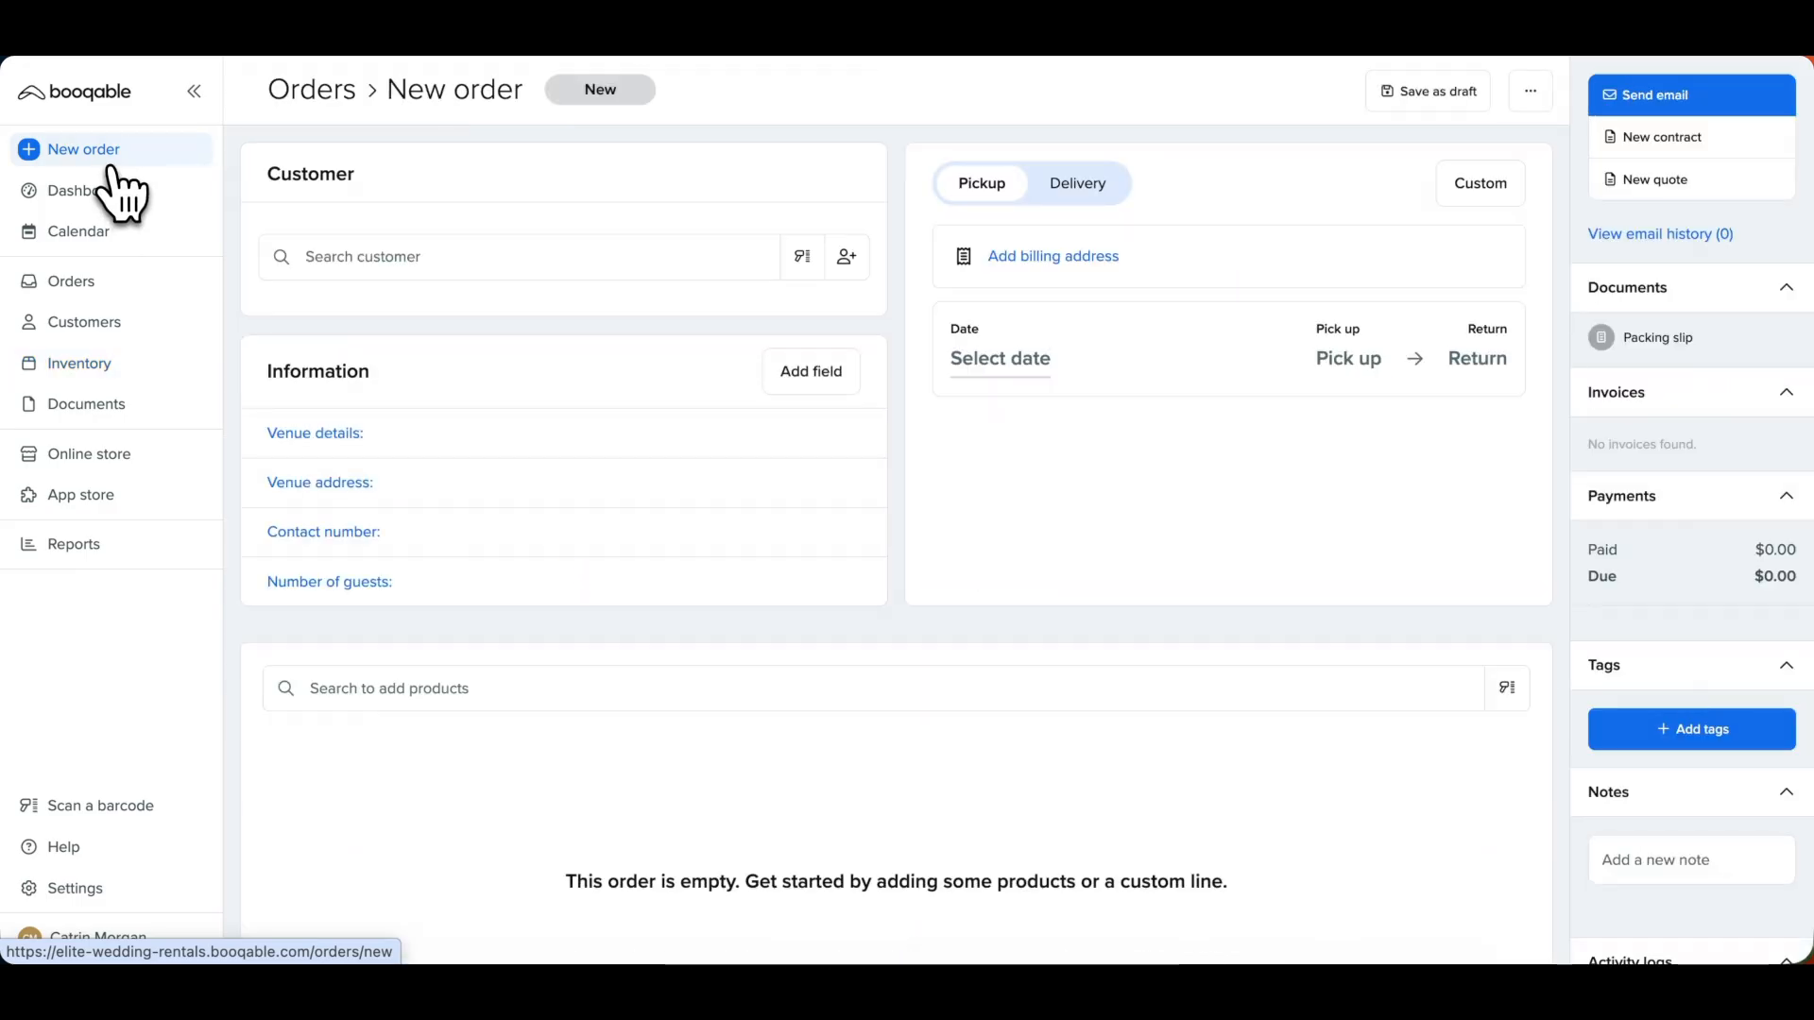
pyautogui.click(411, 694)
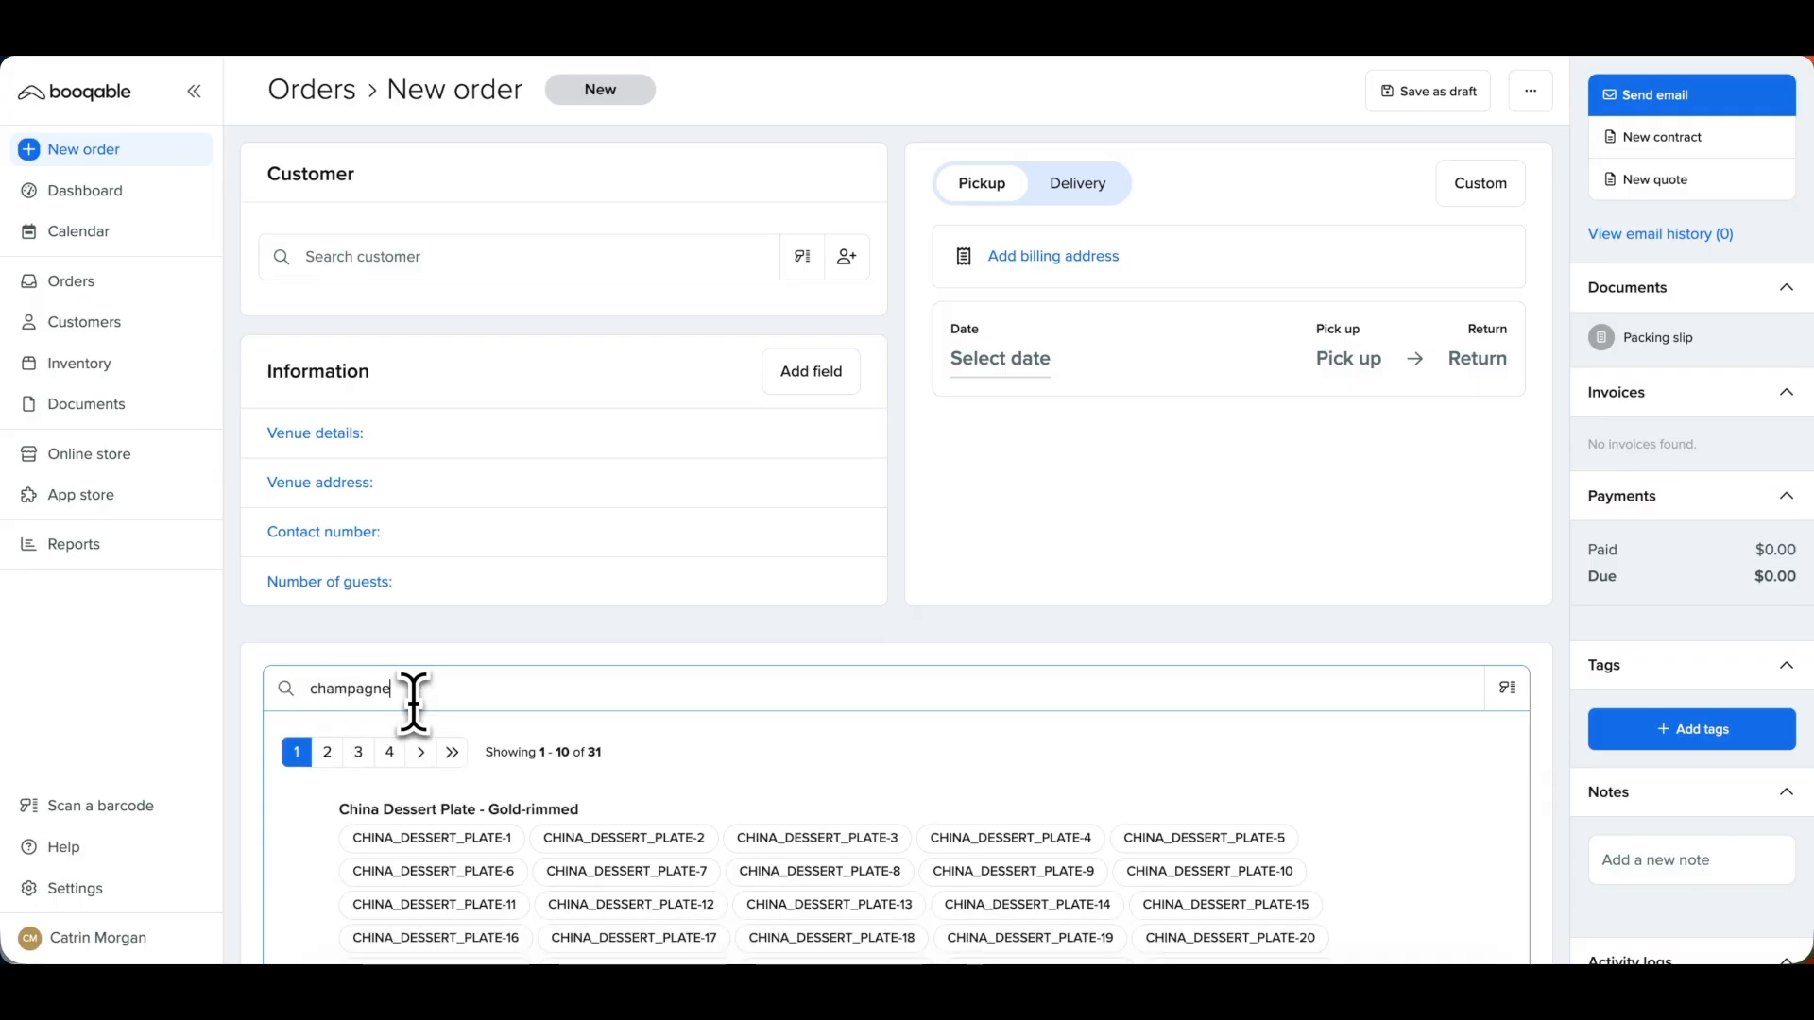
pyautogui.scroll(-2, 484, 685)
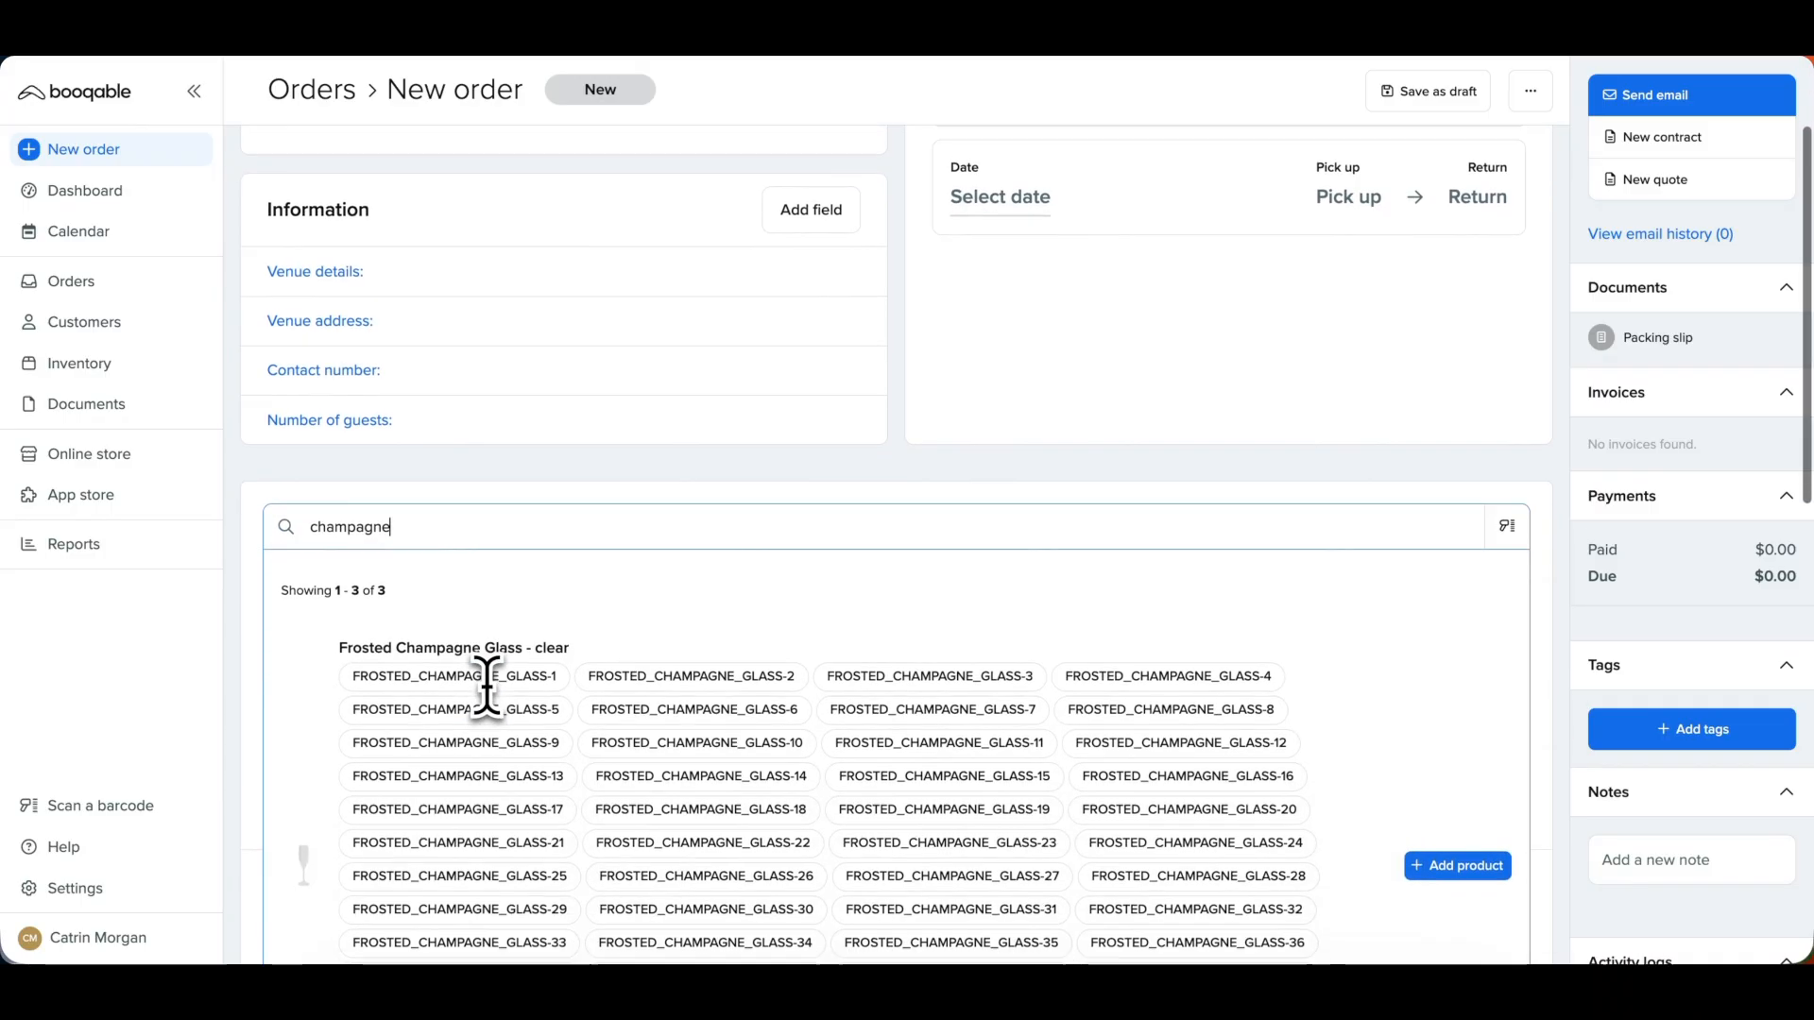
pyautogui.scroll(-2, 487, 685)
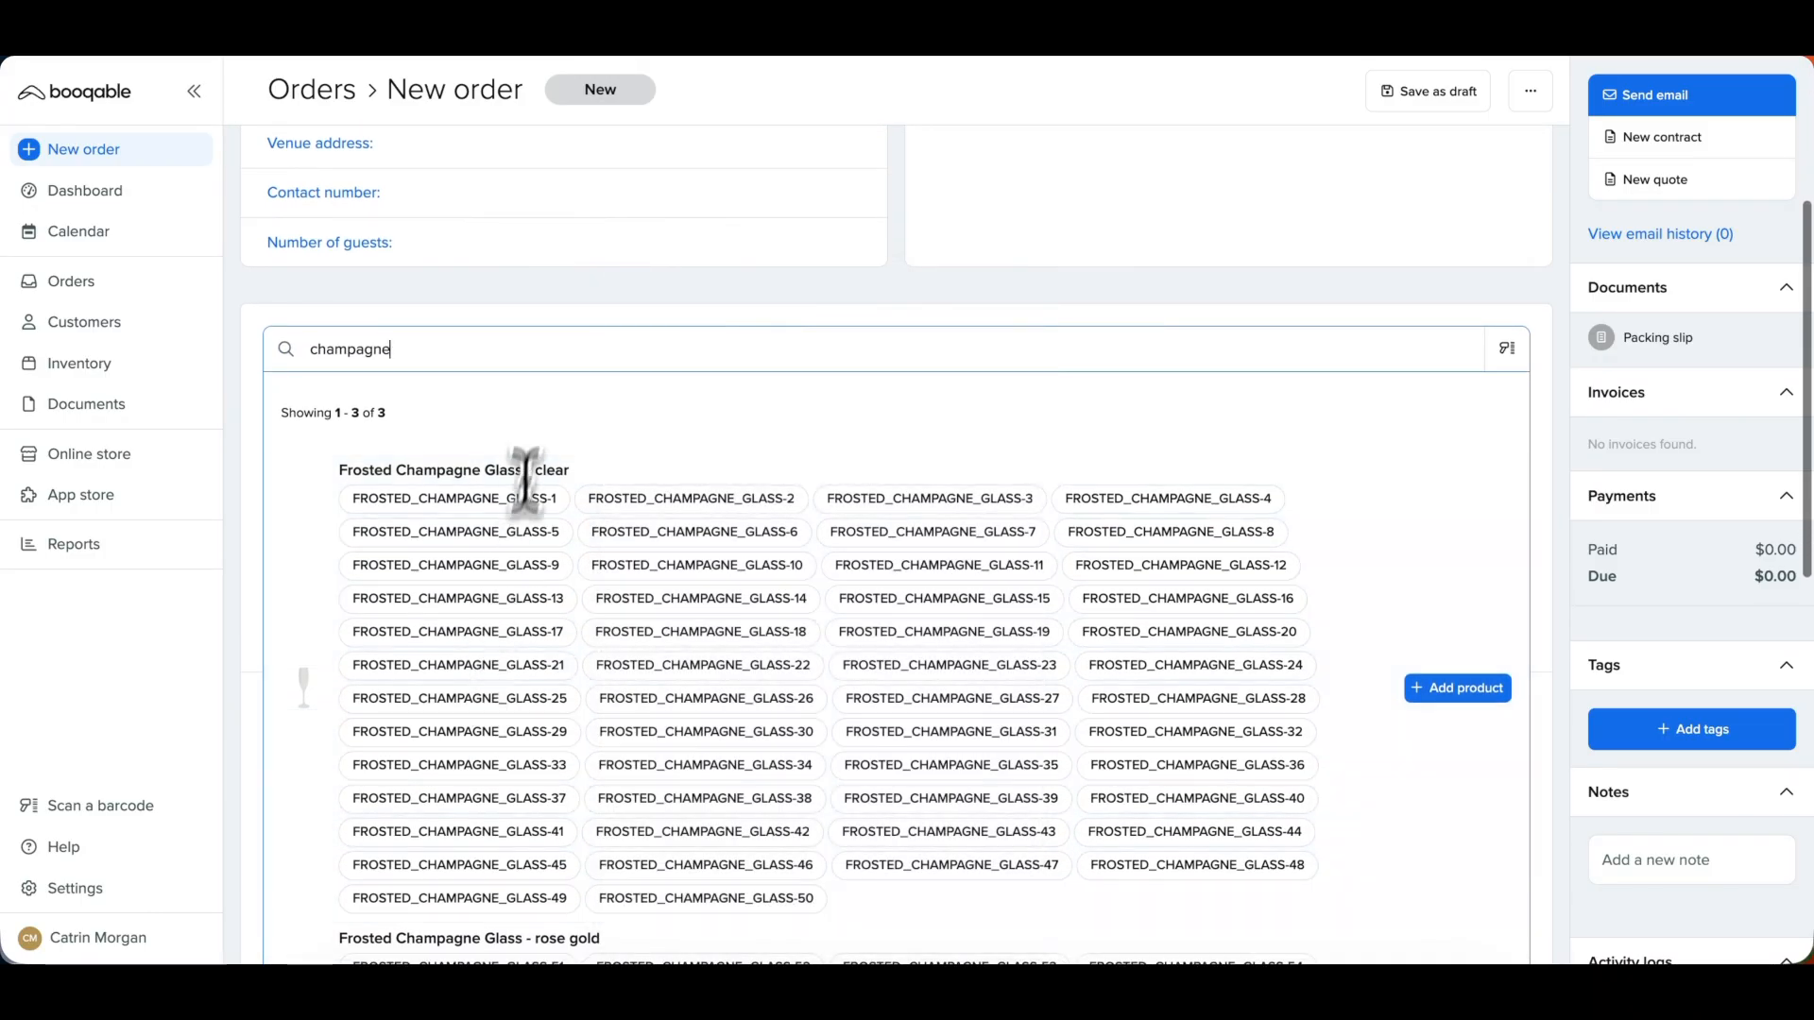
pyautogui.scroll(-1, 529, 415)
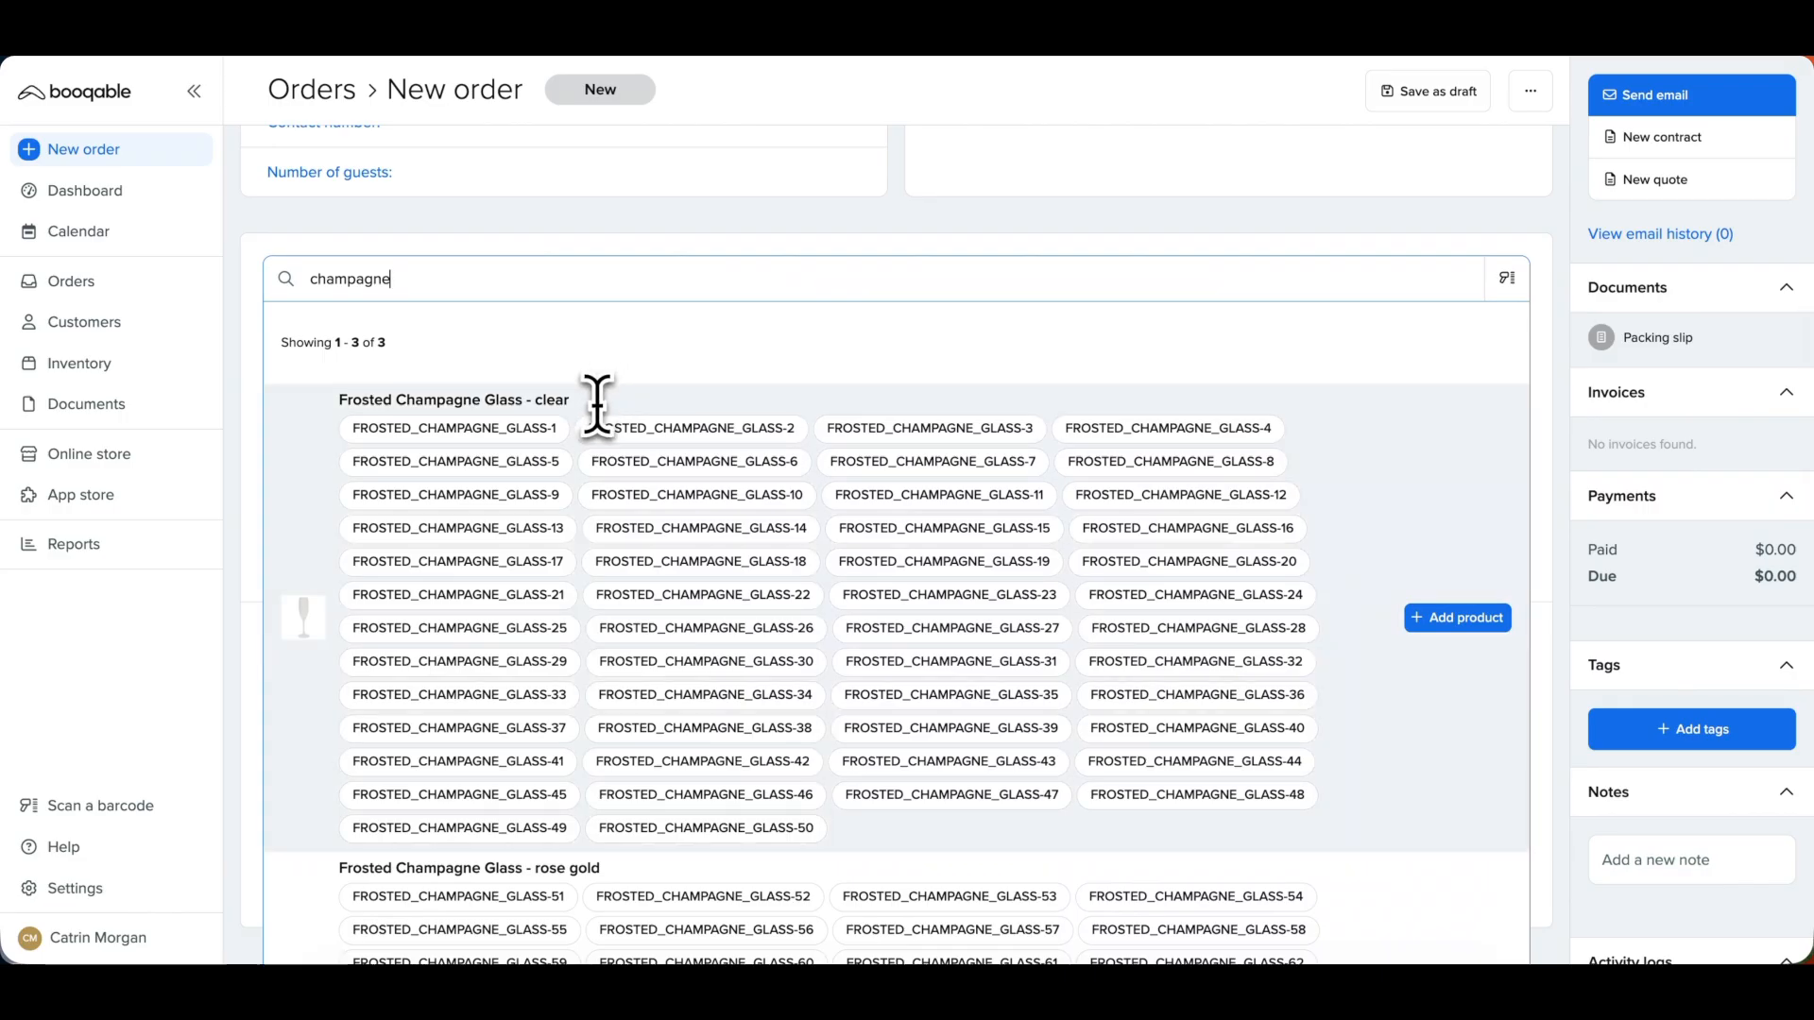
pyautogui.click(1508, 281)
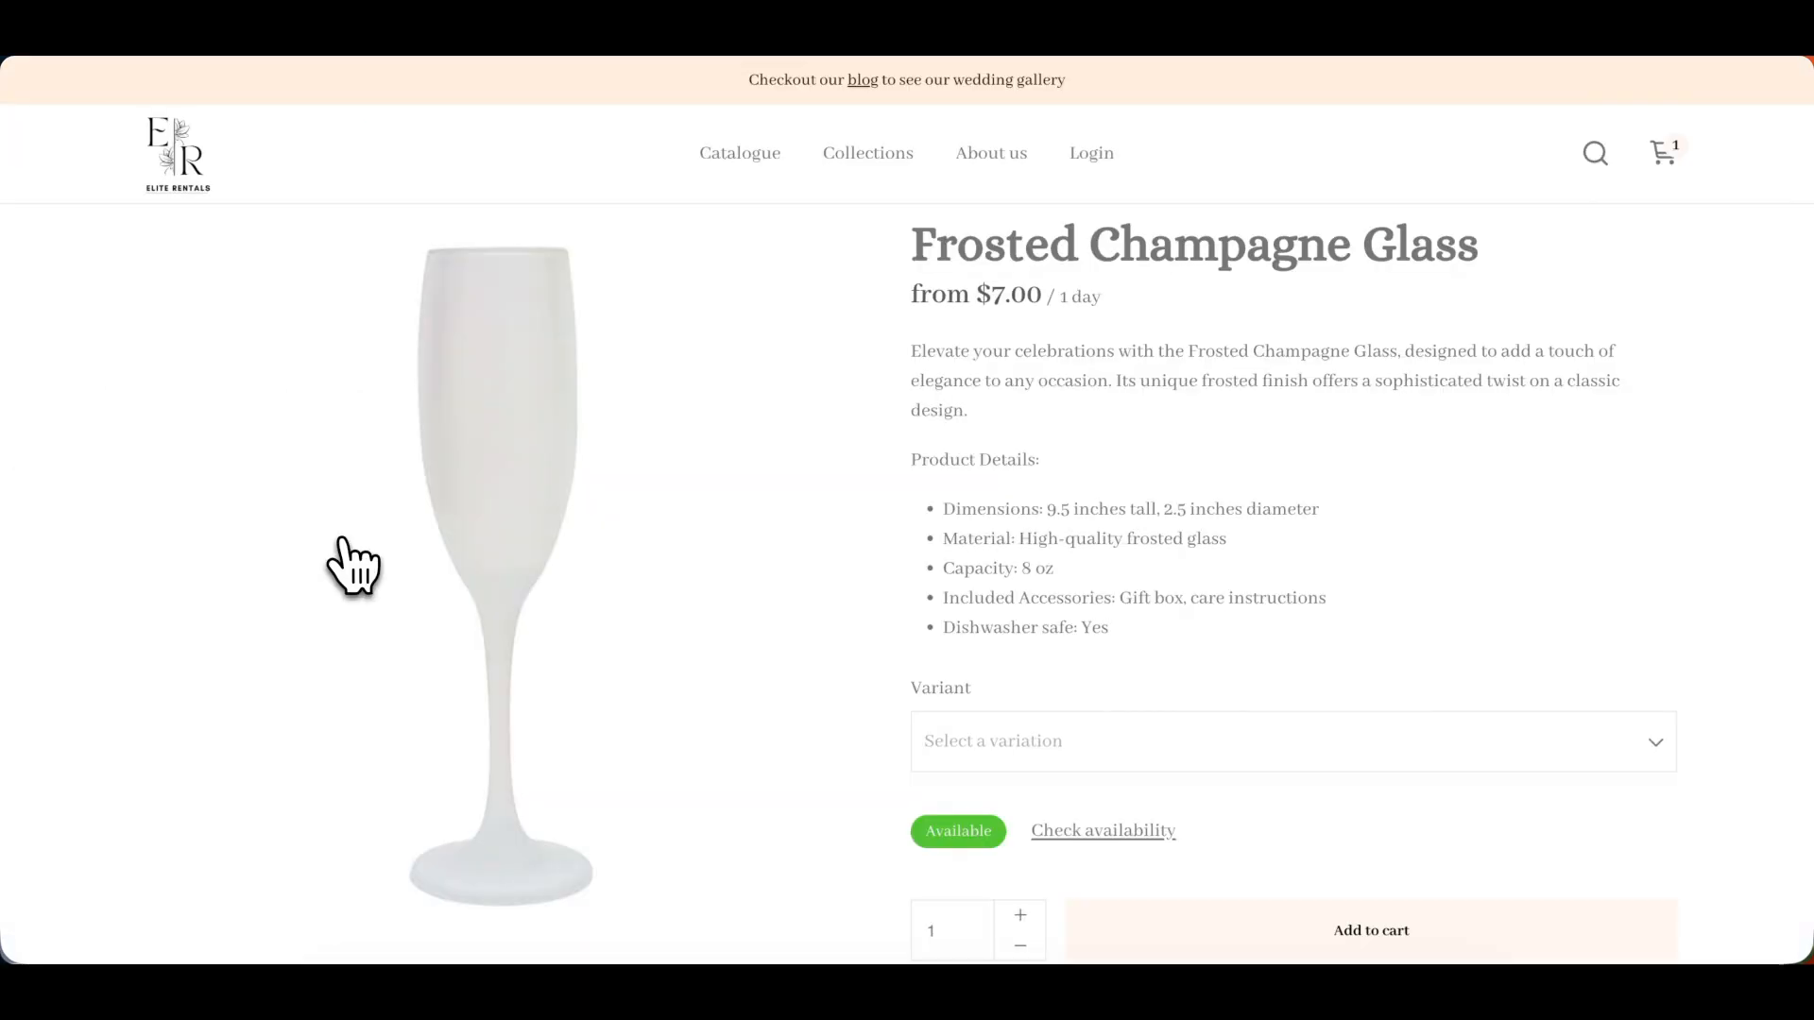
# - On the online store's Frosted Champagne Glass page, choose the clear variant and add 1 to the cart
pyautogui.scroll(-2, 352, 567)
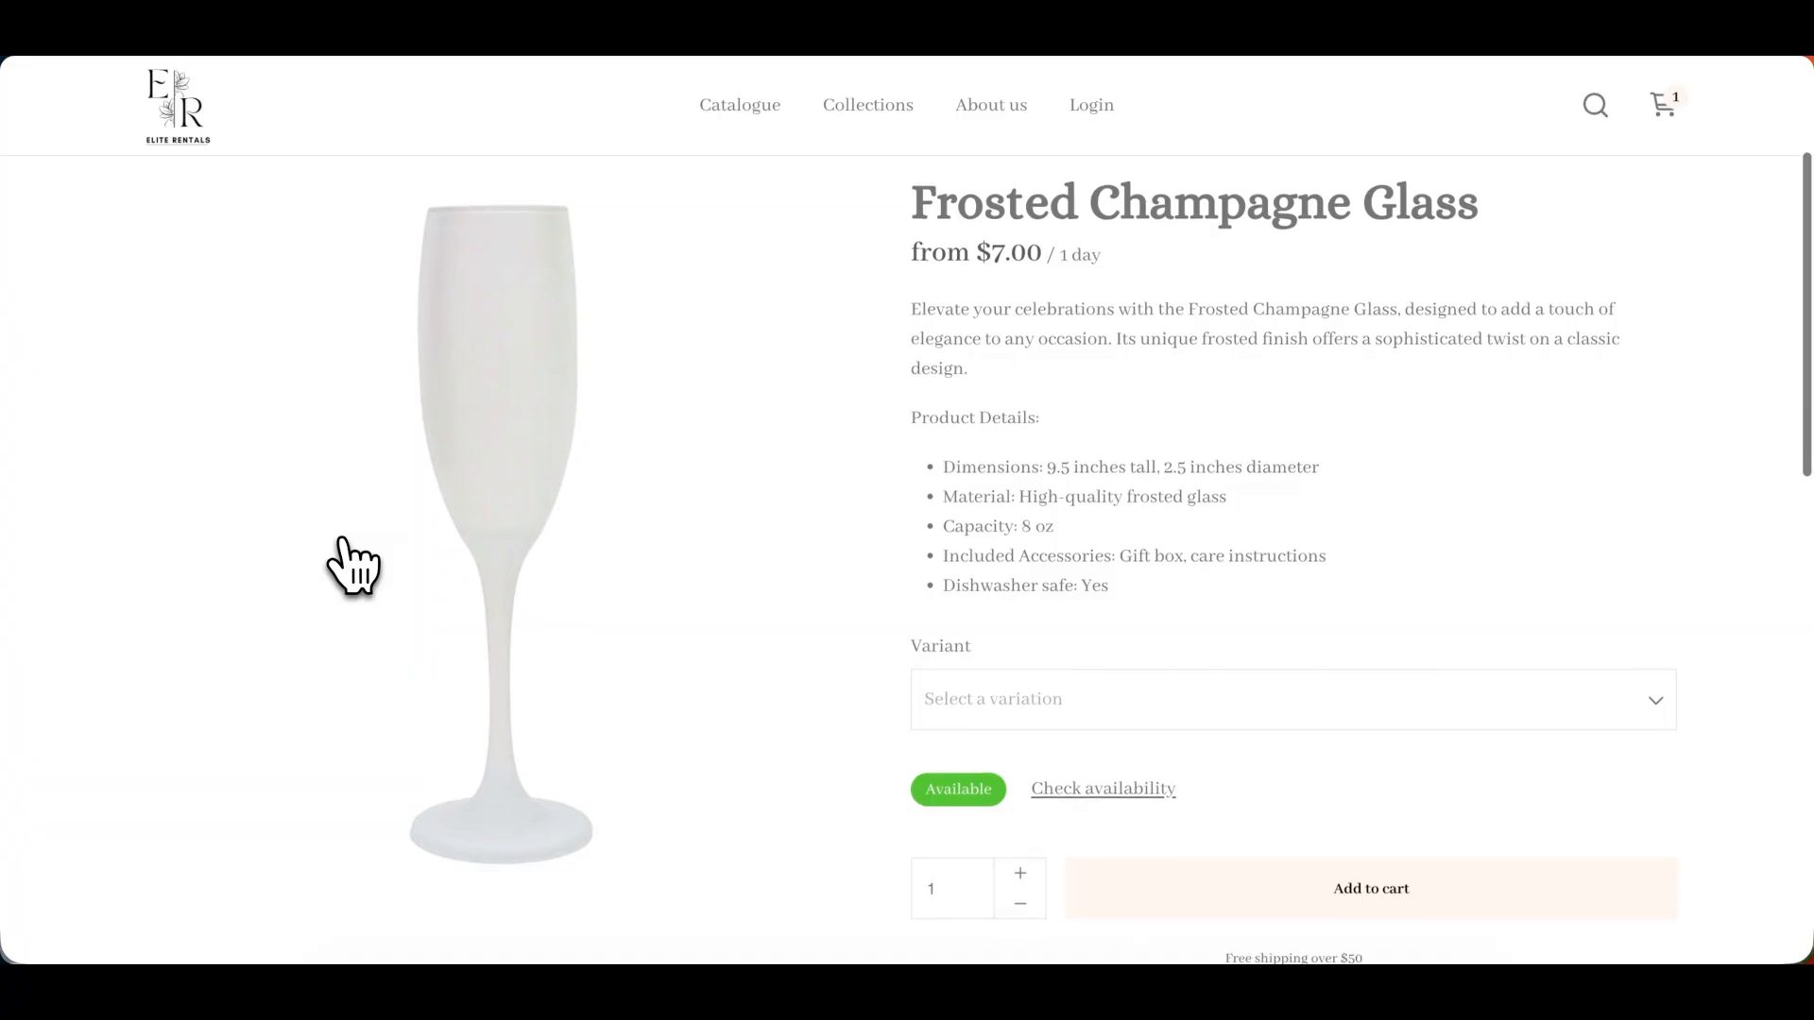
pyautogui.click(1045, 699)
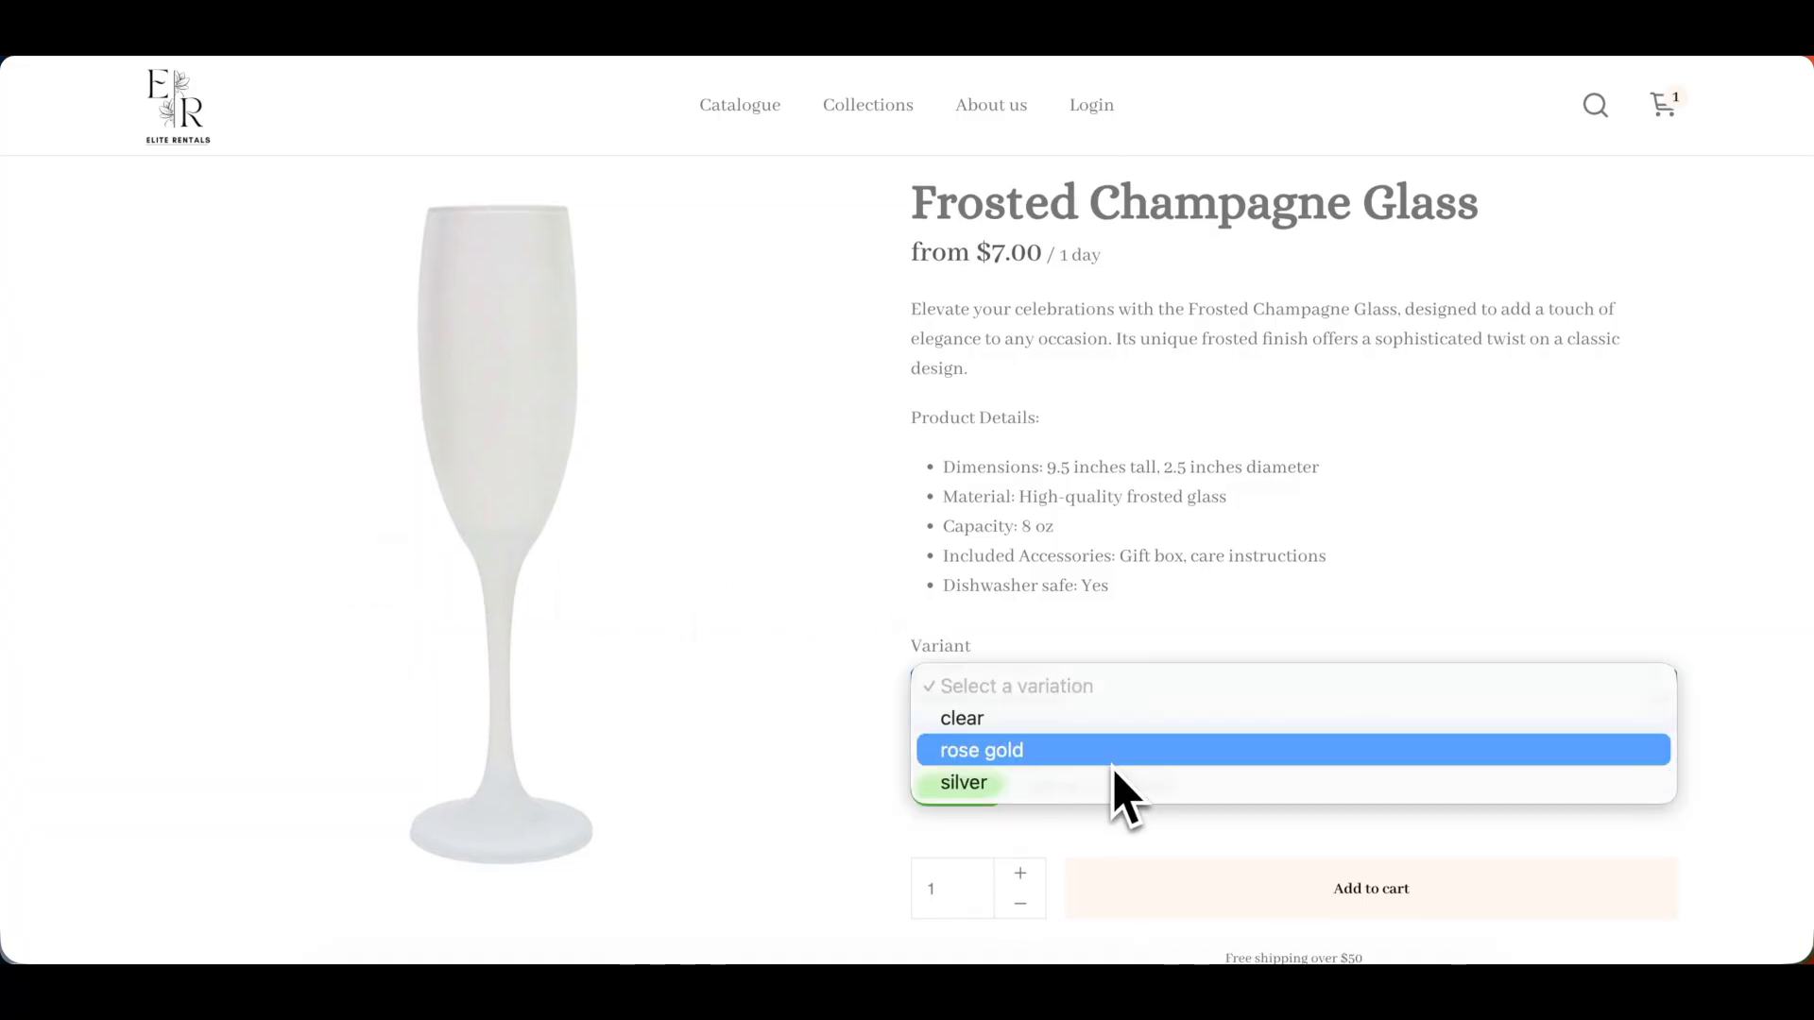
pyautogui.click(1119, 730)
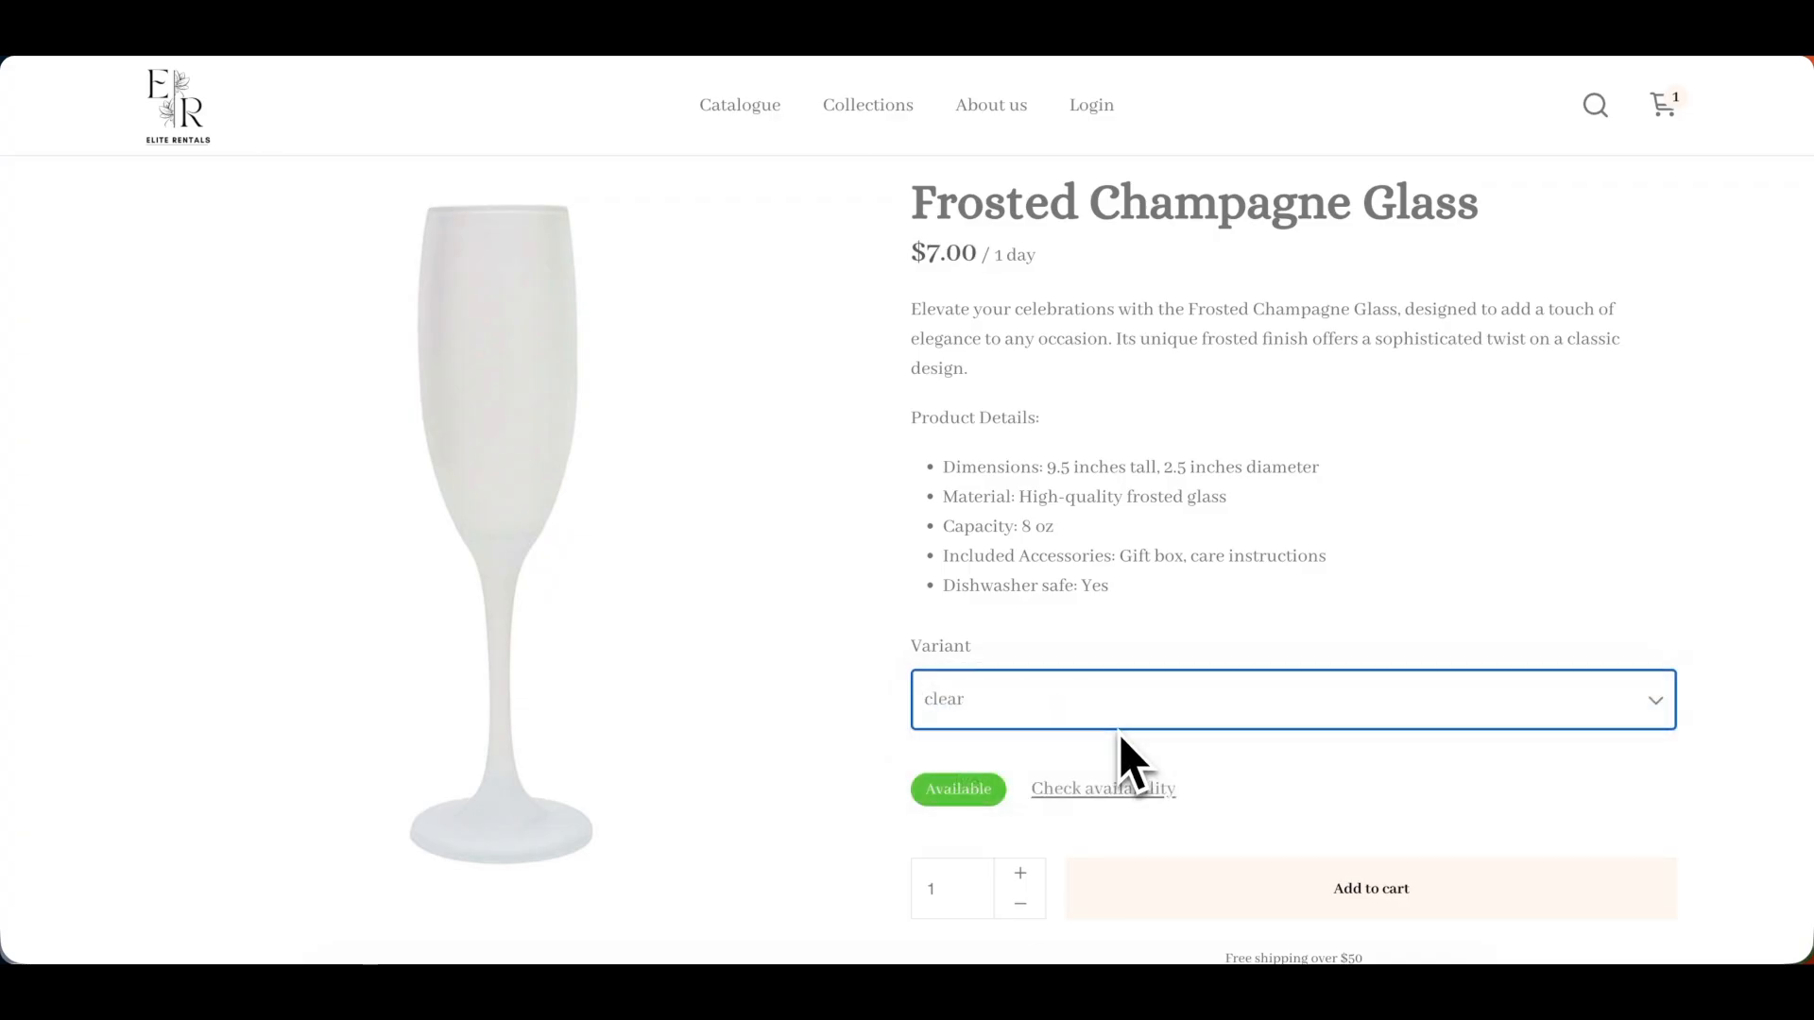
pyautogui.click(1199, 881)
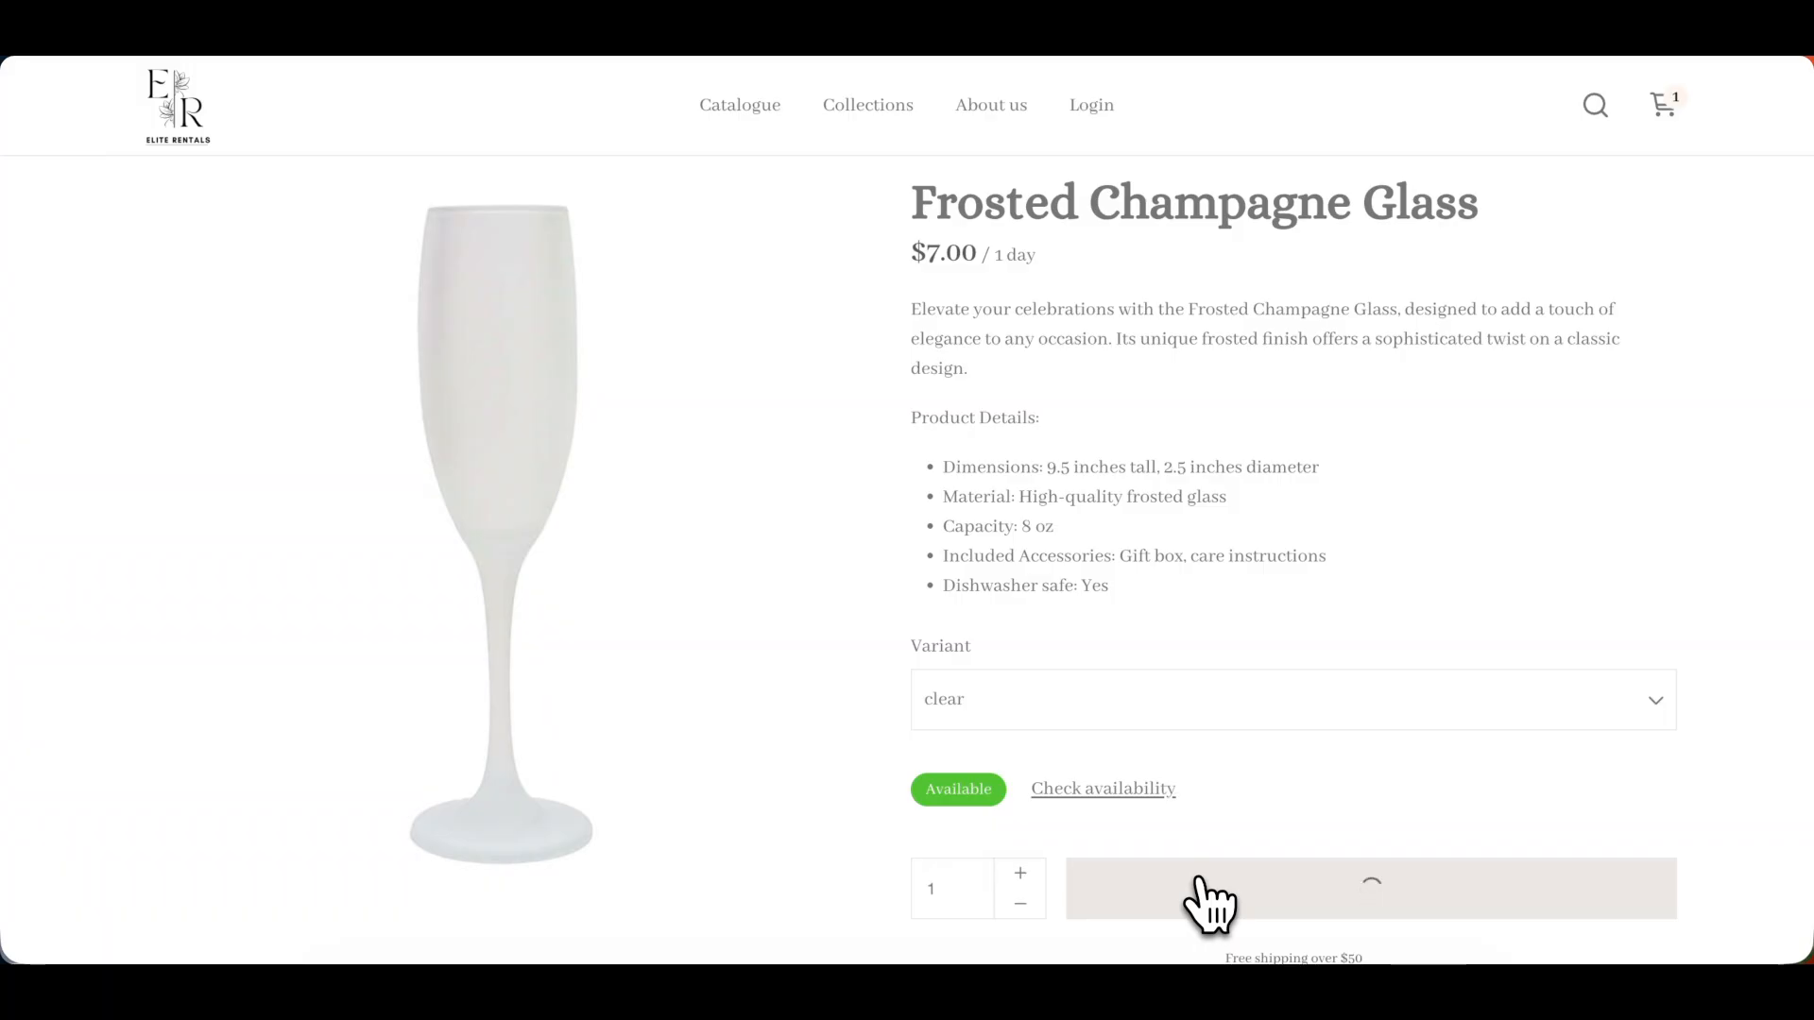